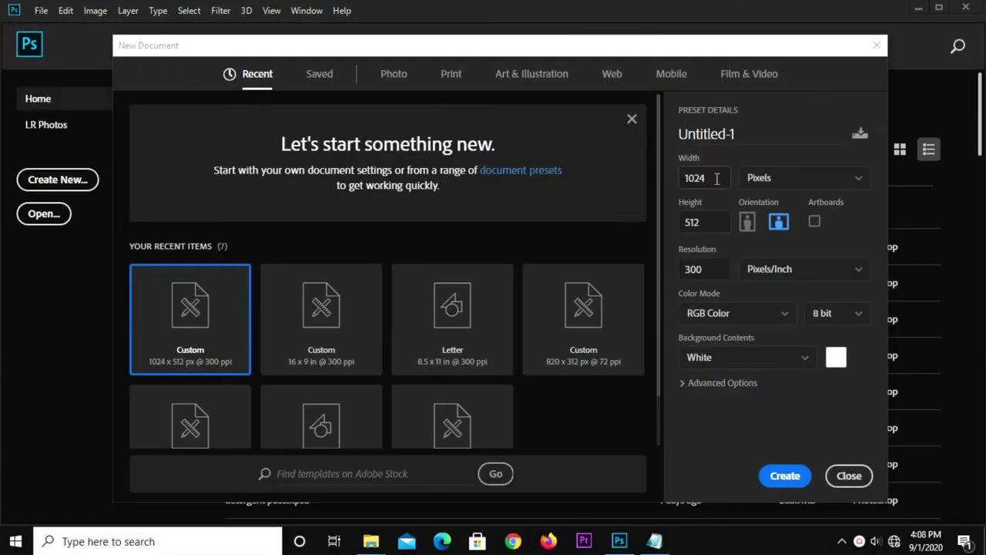
Enter width 1024 px, height 512 px and resolution 300 pixels/inch for the new document.
double_click(697, 179)
double_click(708, 222)
double_click(711, 270)
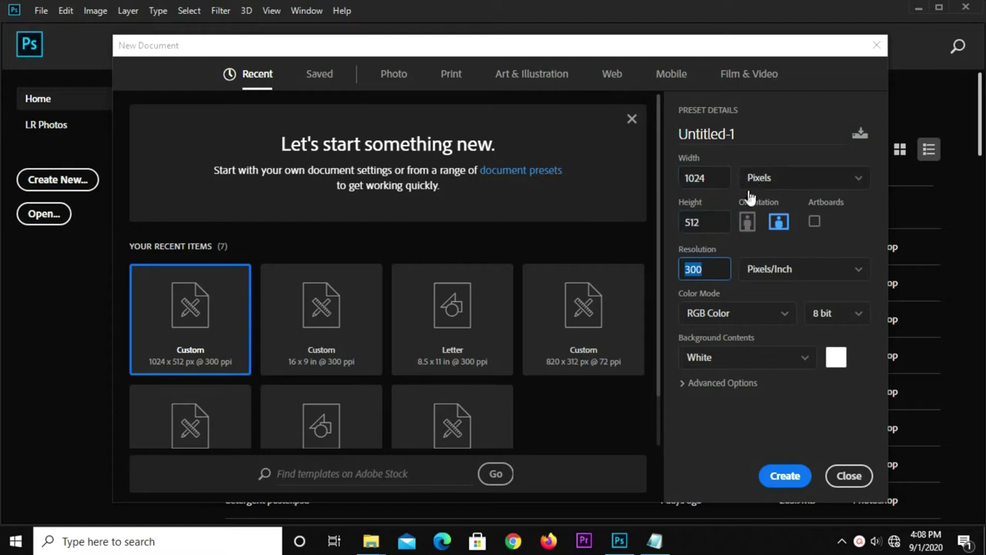
Create the blank 1024×512 document and add a Solid Color fill layer.
click(786, 473)
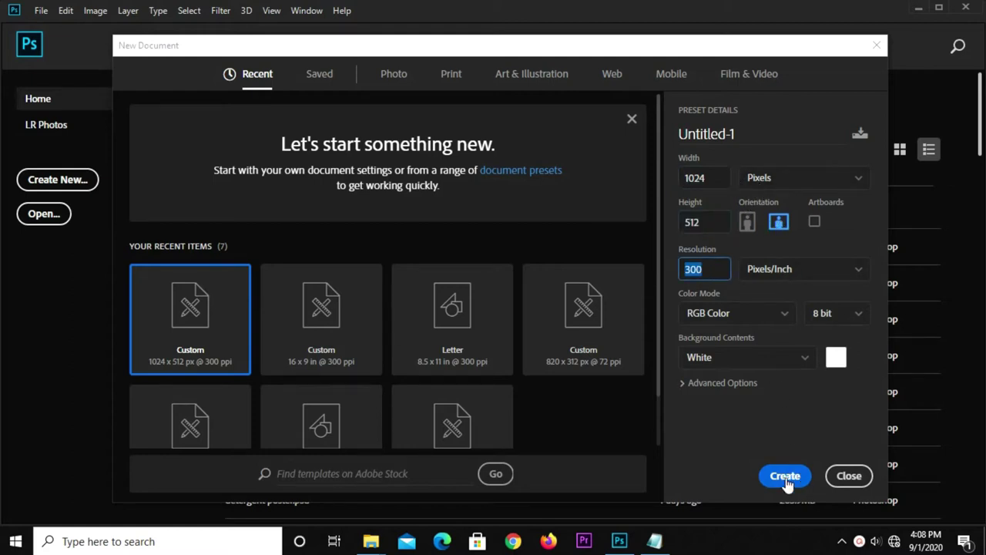
key(ctrl+minus)
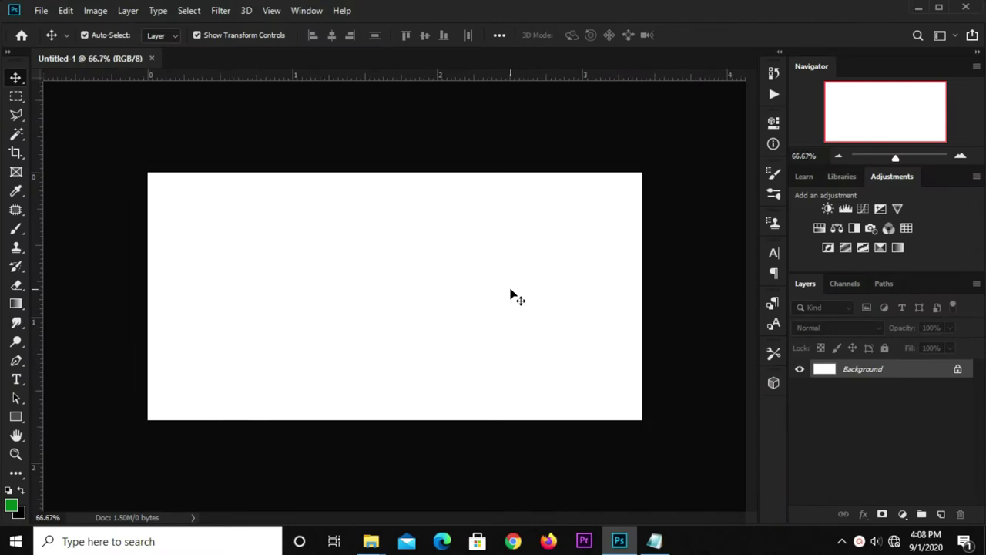
click(921, 514)
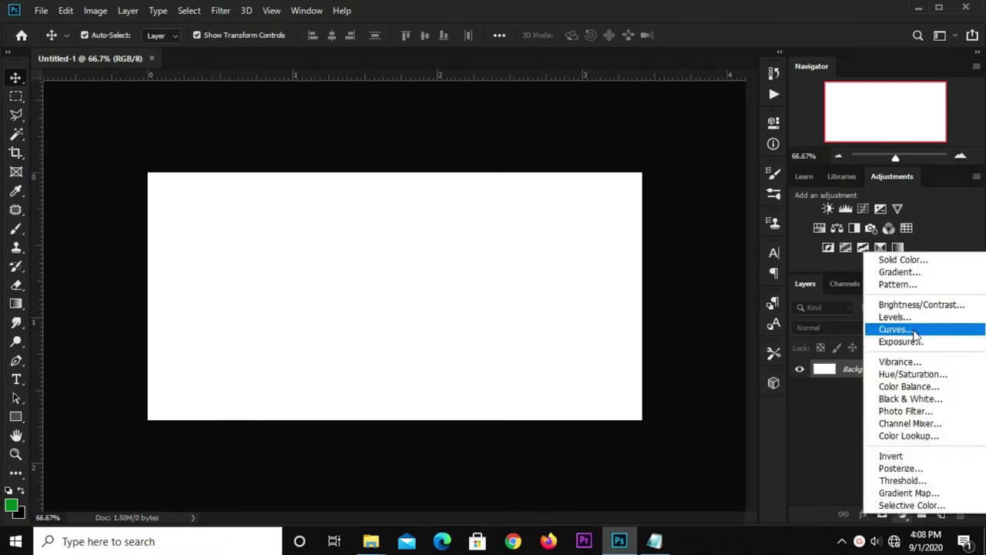
click(931, 258)
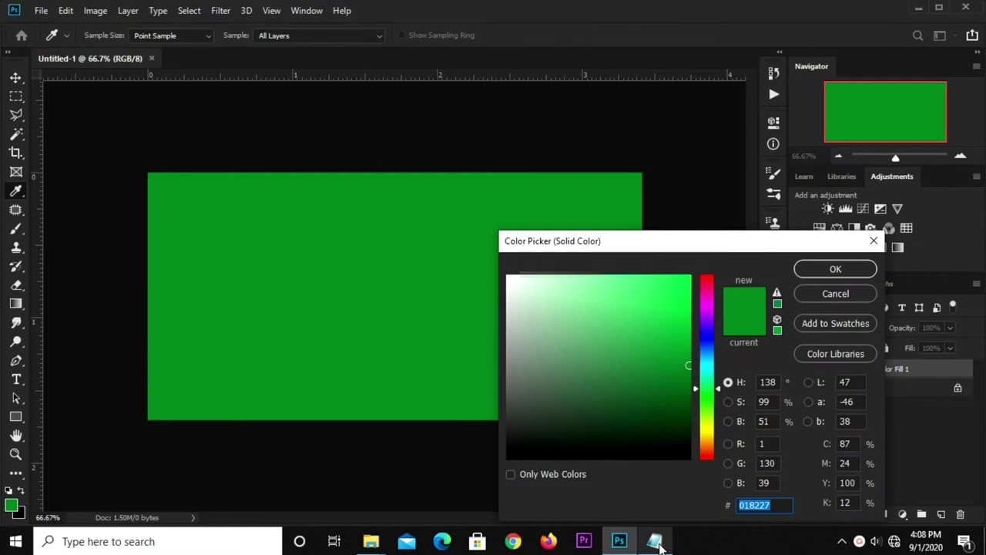
Copy hex e88904 from the notes and paste it as the fill colour.
click(654, 540)
drag(382, 232, 329, 232)
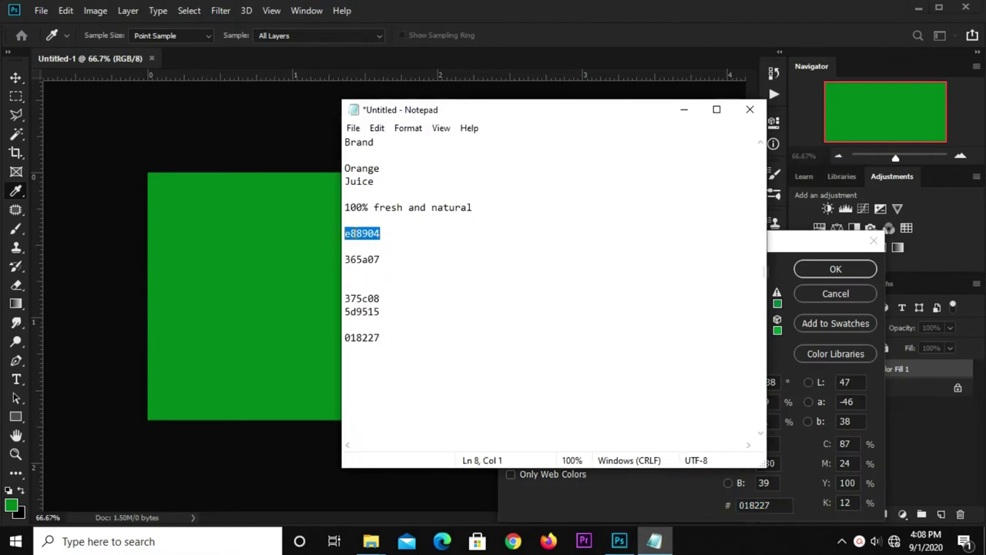
right_click(355, 233)
click(407, 285)
click(251, 310)
click(757, 507)
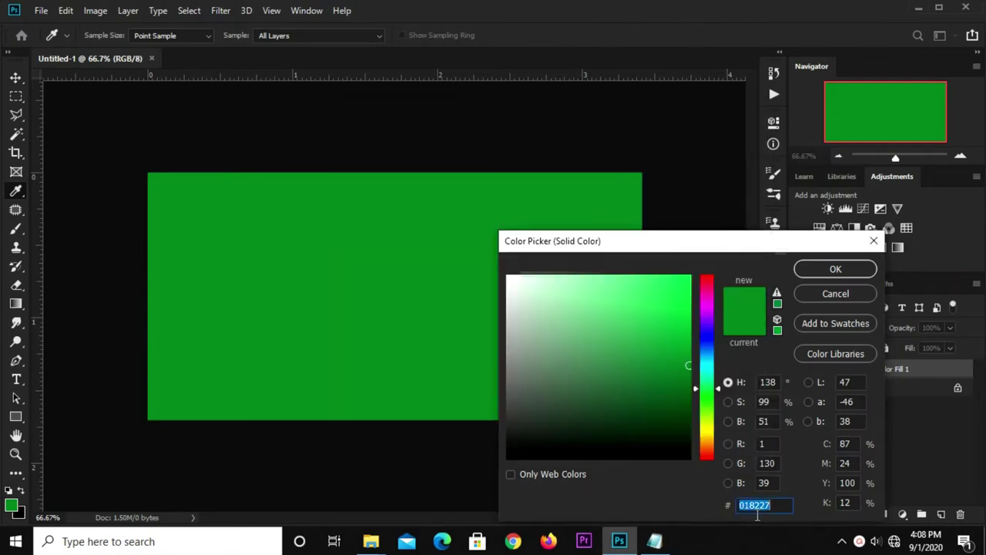
right_click(755, 508)
click(785, 374)
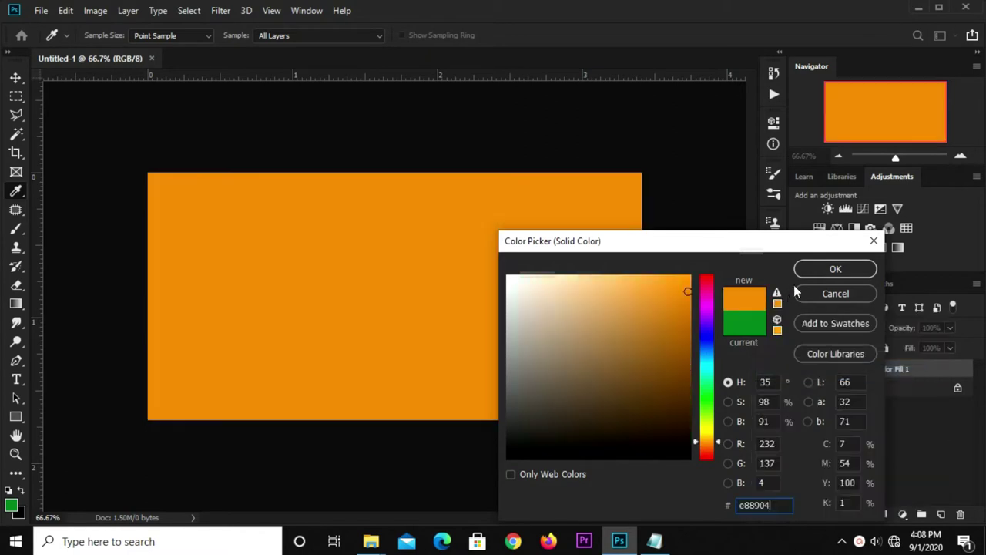
key(Return)
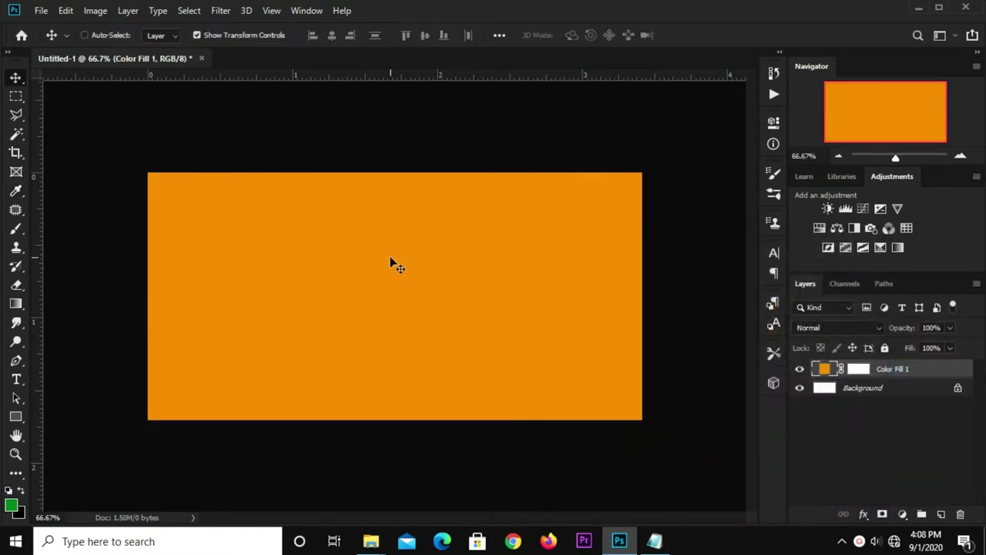
scroll(390, 262, up, 2)
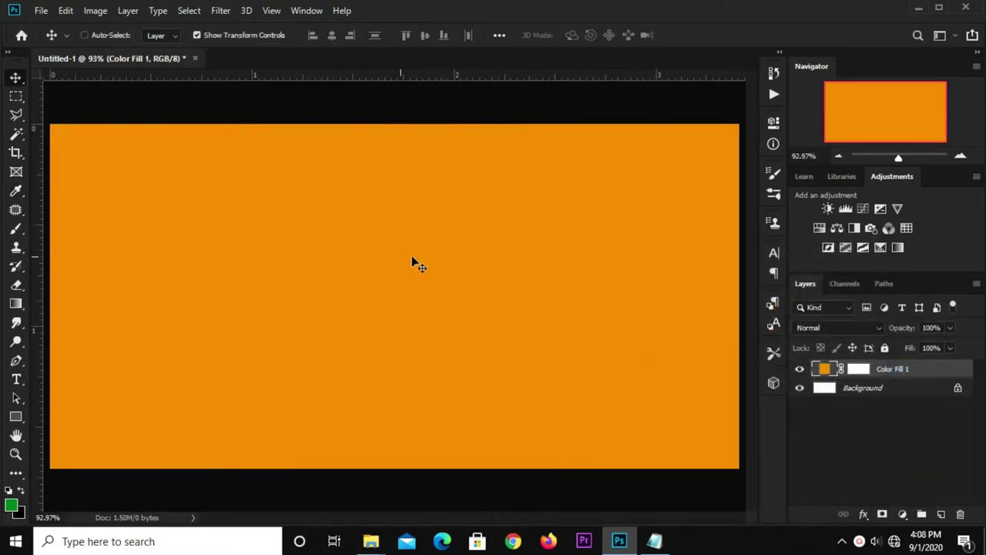
On a new layer, paint a soft white 800 px brush dab at the centre.
click(941, 514)
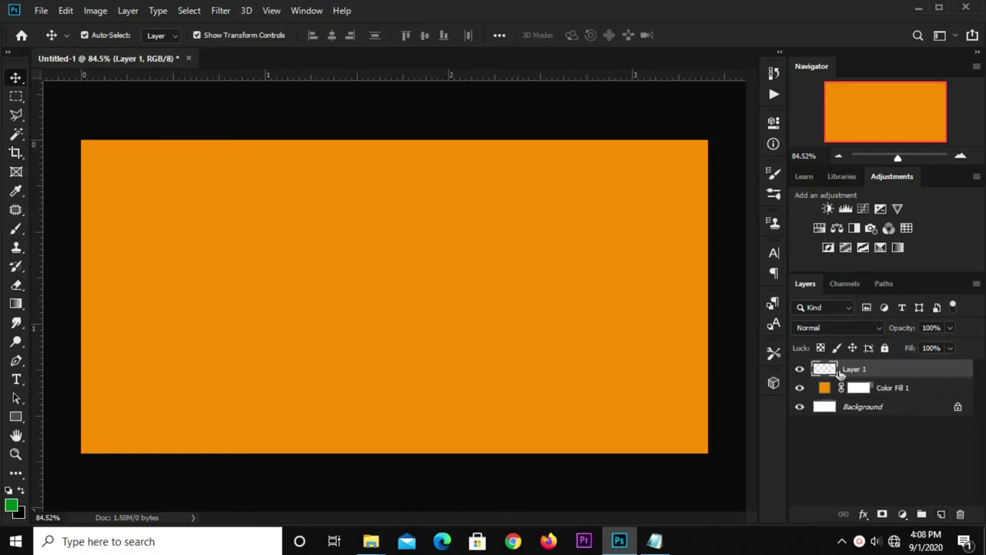
drag(15, 228, 62, 226)
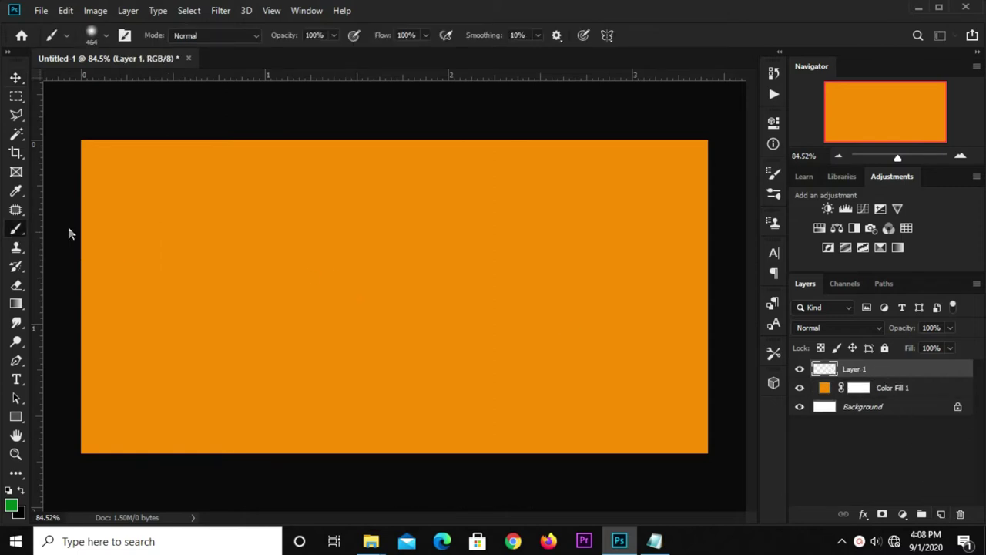
click(9, 491)
click(18, 491)
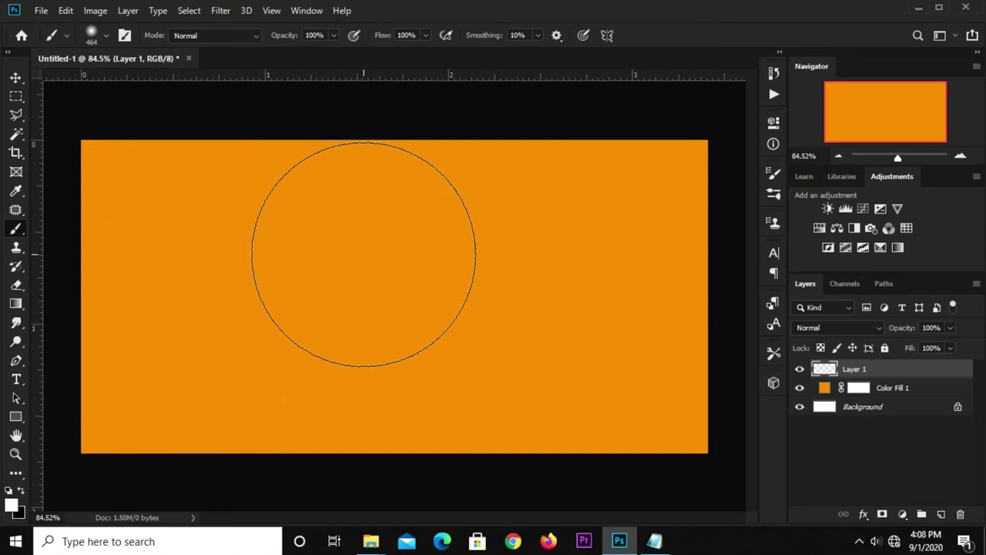
key(bracketright)
key(bracketright)
key(bracketright)
click(384, 284)
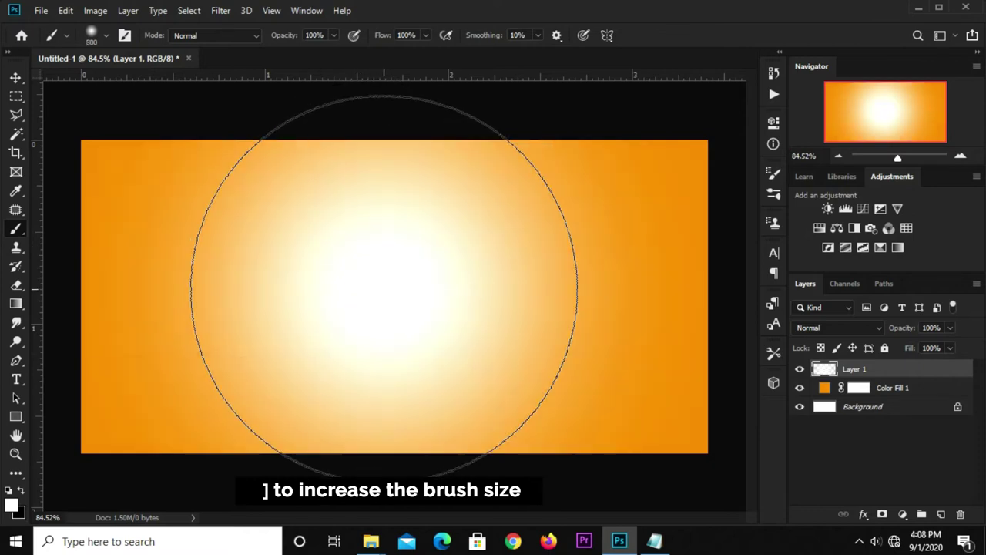
Set the glow layer to Screen blend mode at 46% opacity.
key(v)
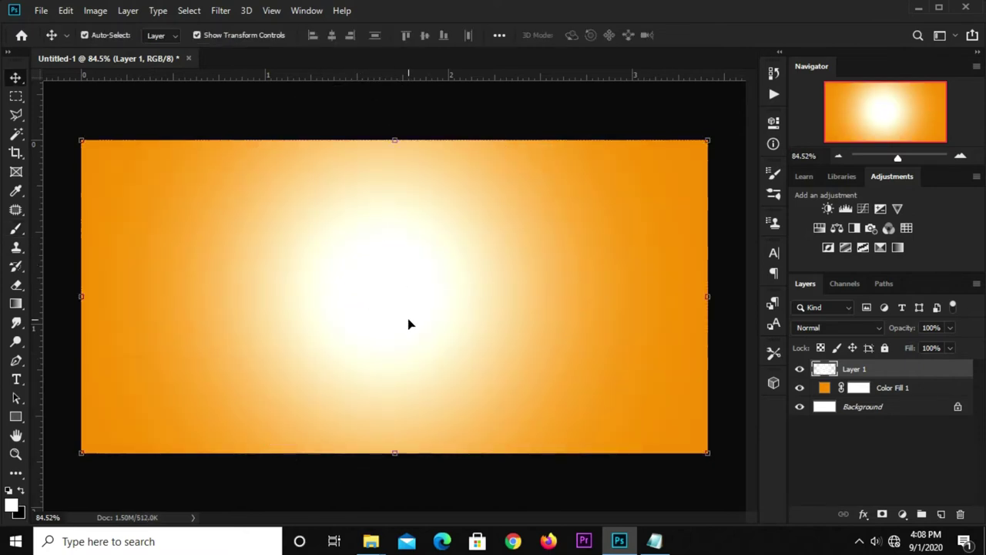
click(817, 328)
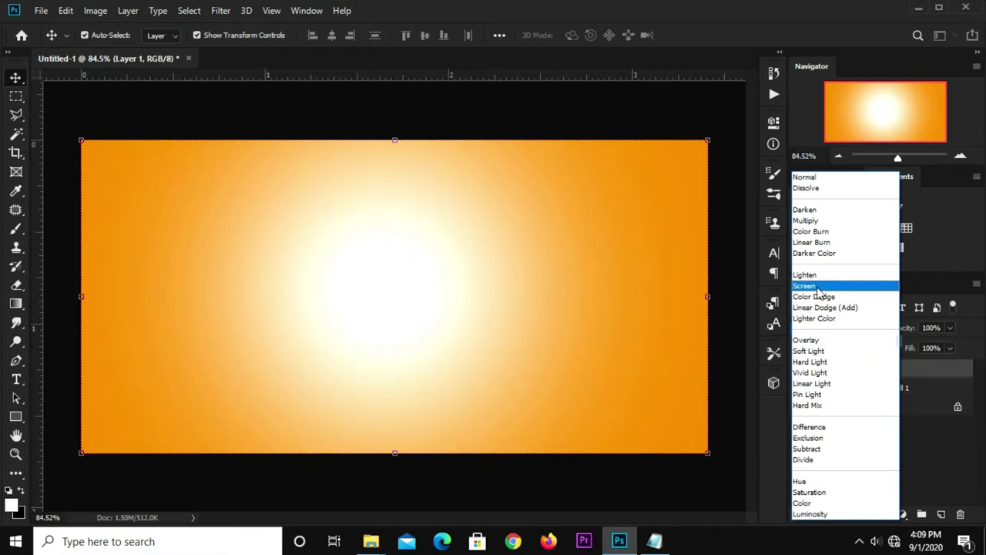
click(817, 285)
click(948, 330)
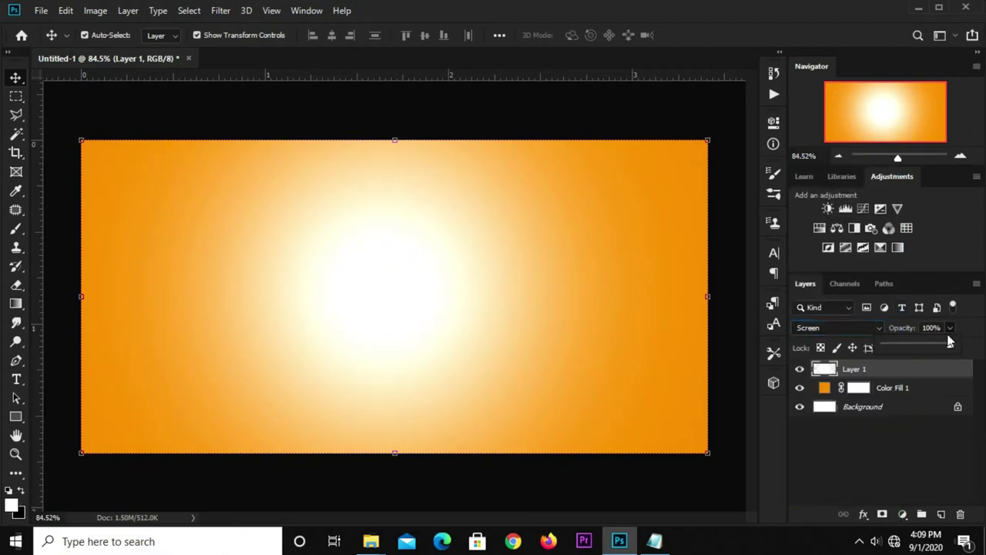
drag(904, 346, 910, 348)
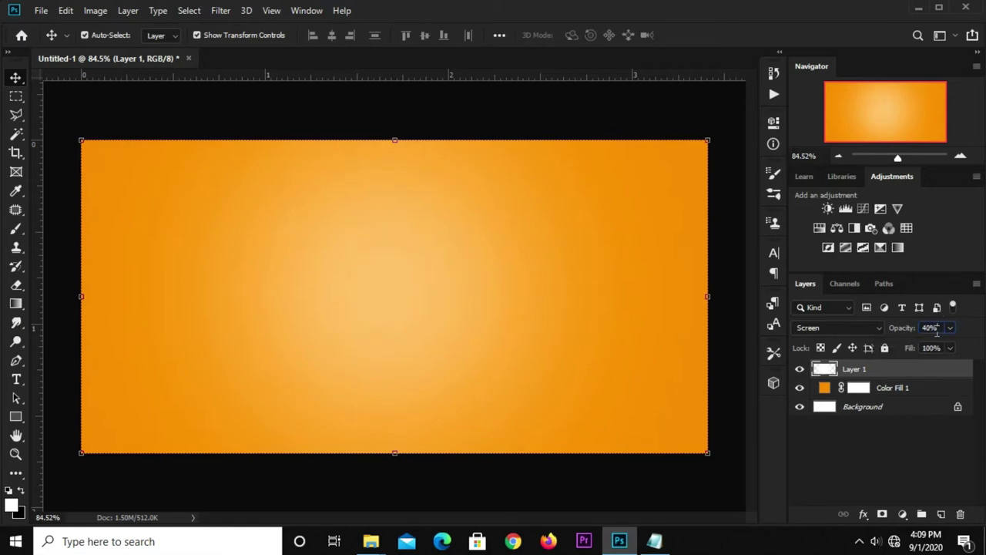
click(937, 330)
text(4)
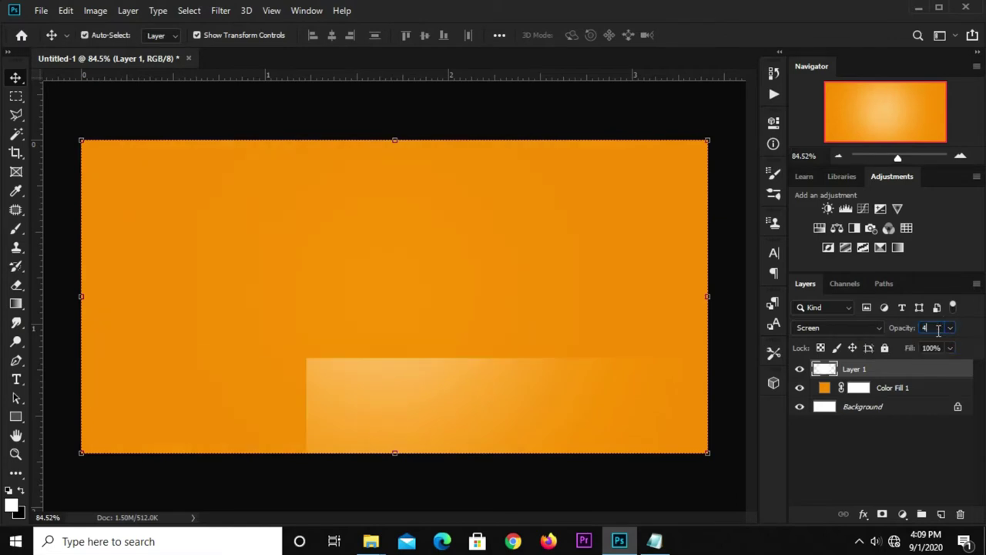
text(6)
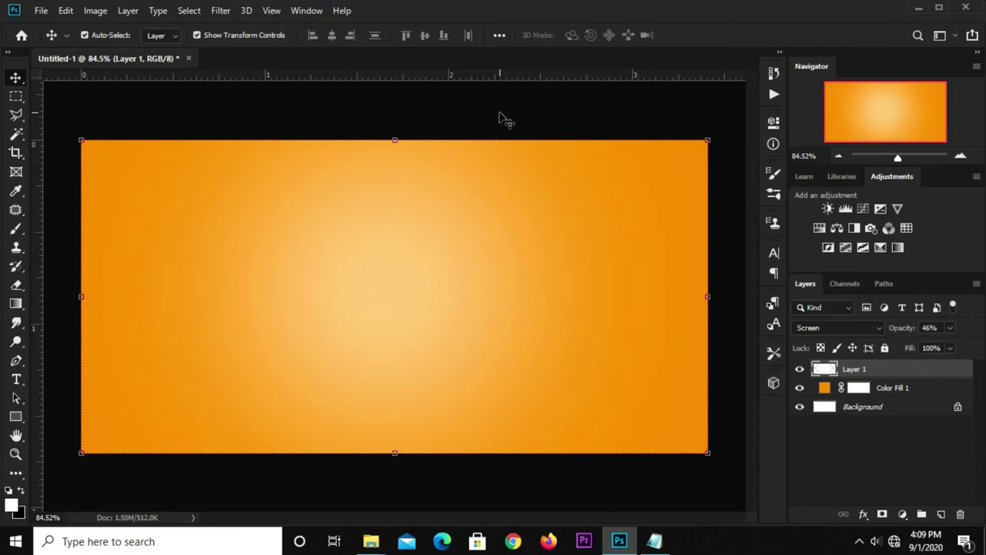
click(38, 11)
mouse_move(69, 95)
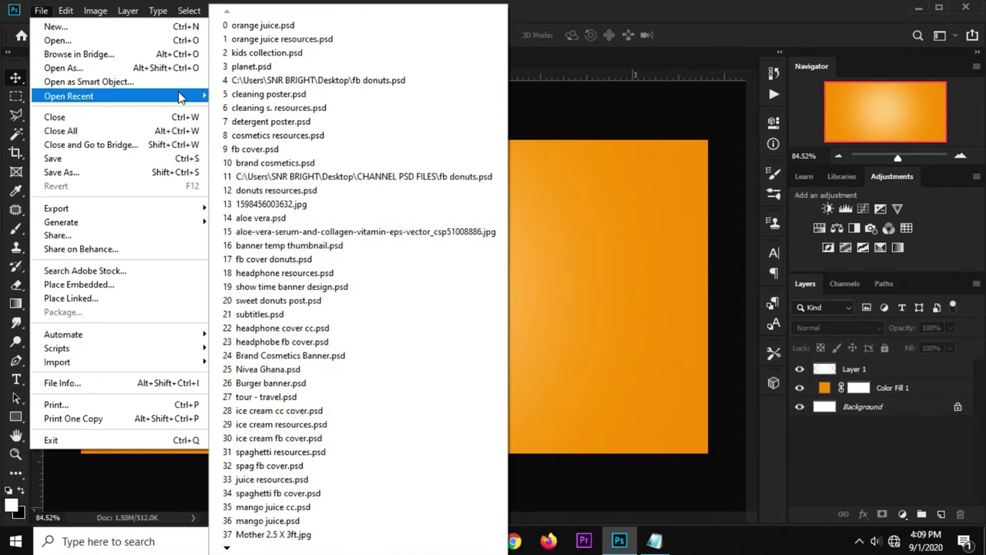
Copy the starburst rays layer from orange juice resources.psd into the banner, beneath the glow.
click(237, 40)
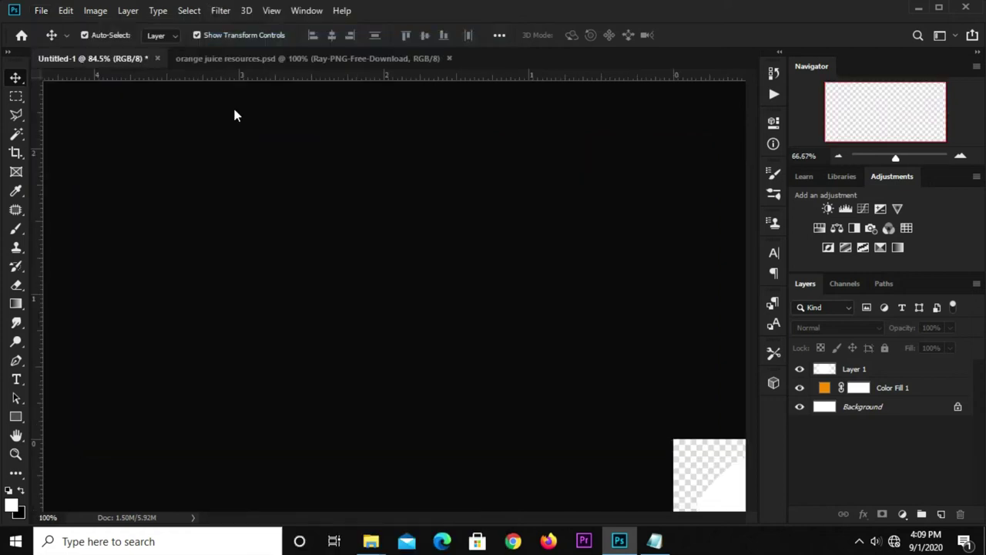
ctrl+click(327, 198)
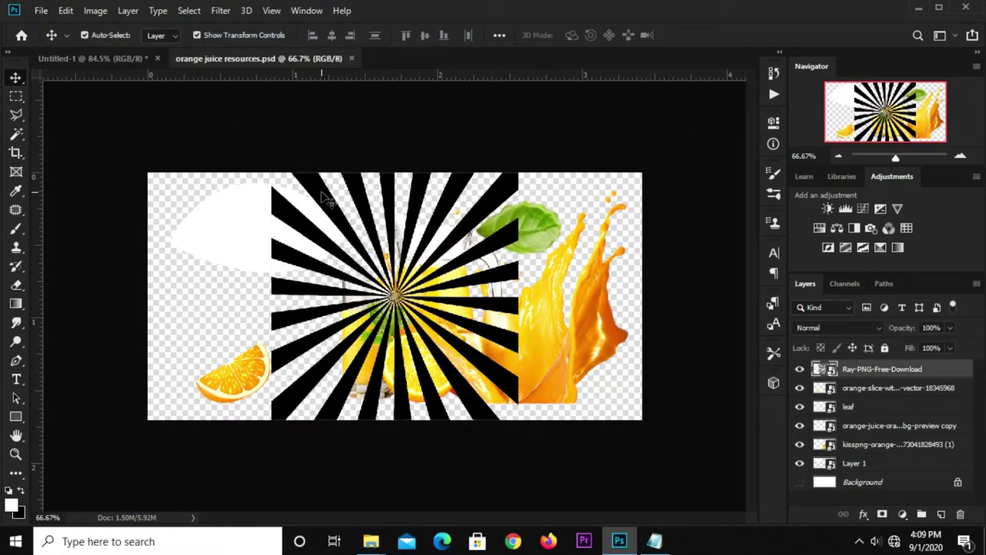
key(ctrl+c)
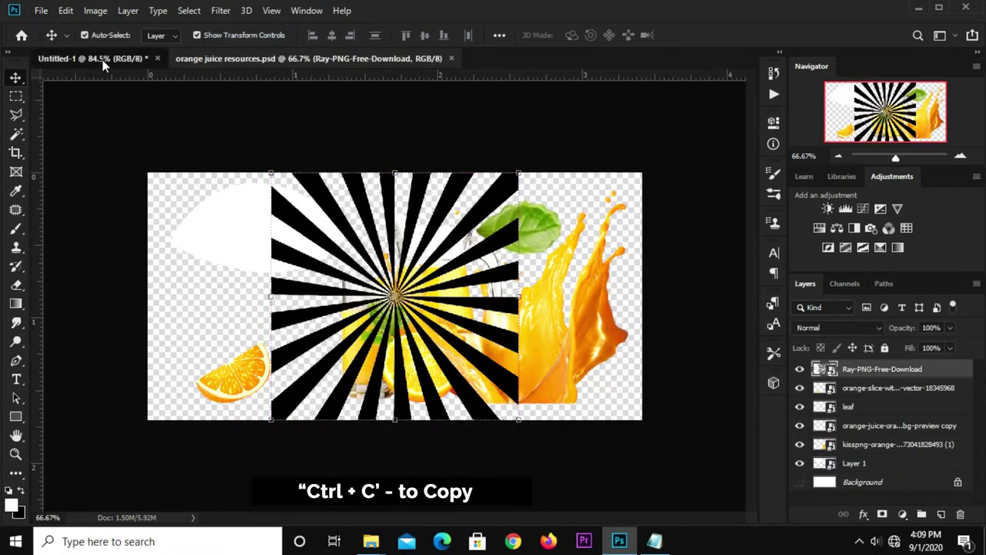
click(101, 60)
key(ctrl+v)
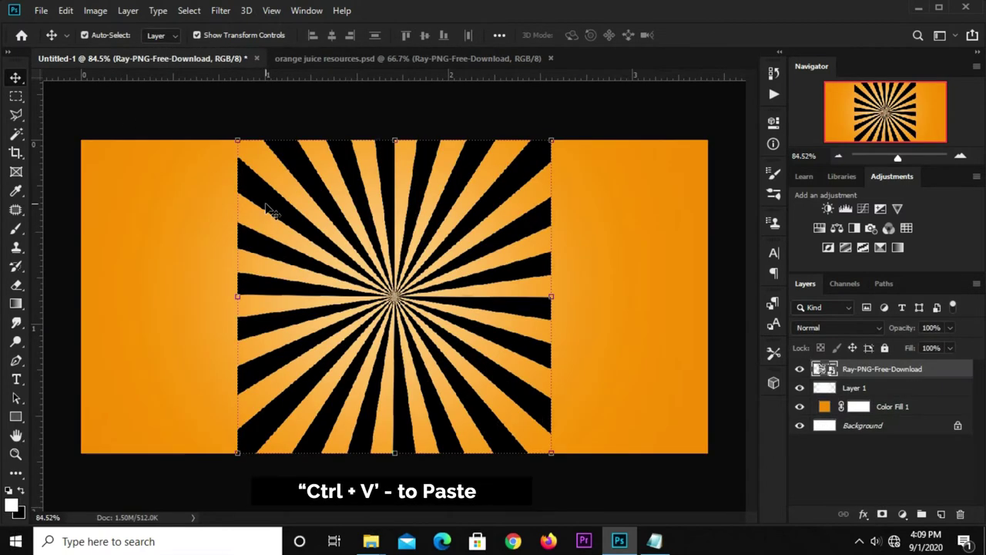
drag(893, 372, 846, 391)
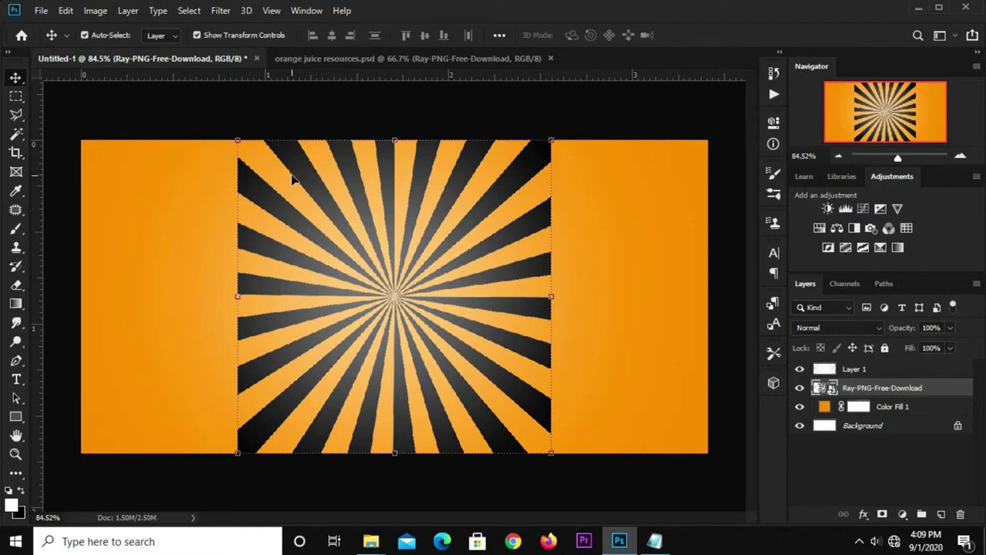
Scale the starburst up to cover the whole canvas and commit the transform.
key(ctrl+t)
key(ctrl+minus)
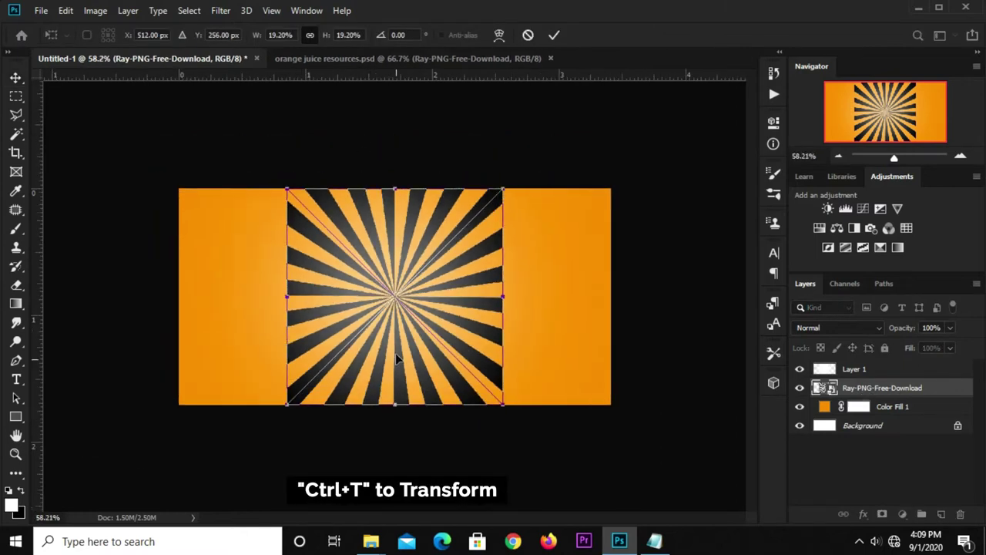
drag(395, 405, 394, 474)
drag(390, 190, 395, 103)
key(ctrl+minus)
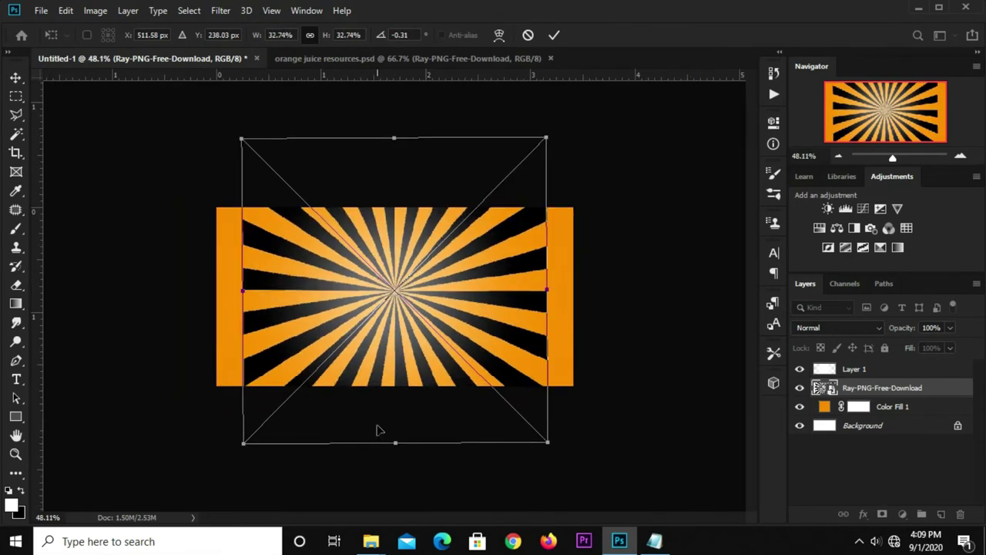
drag(395, 438, 395, 506)
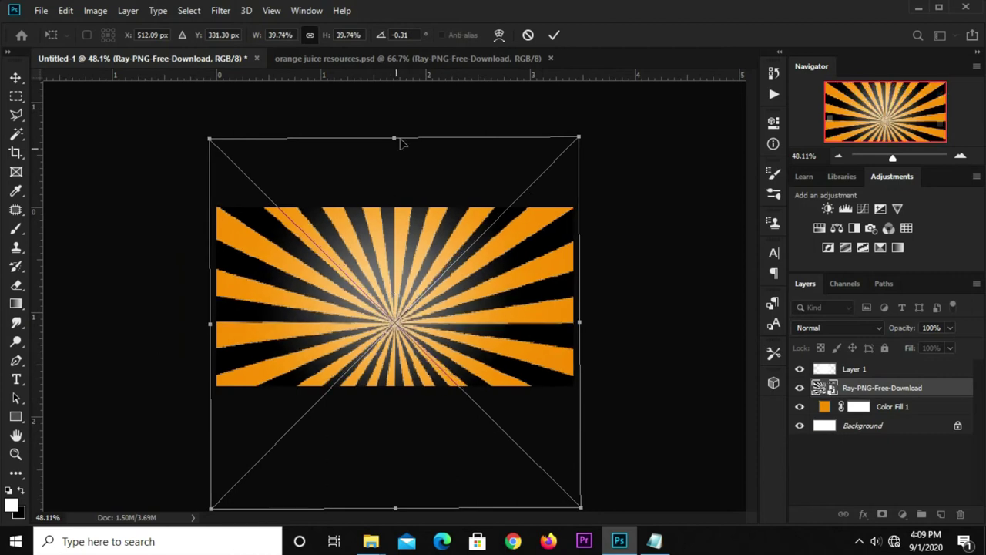
drag(394, 141, 394, 116)
drag(388, 332, 380, 318)
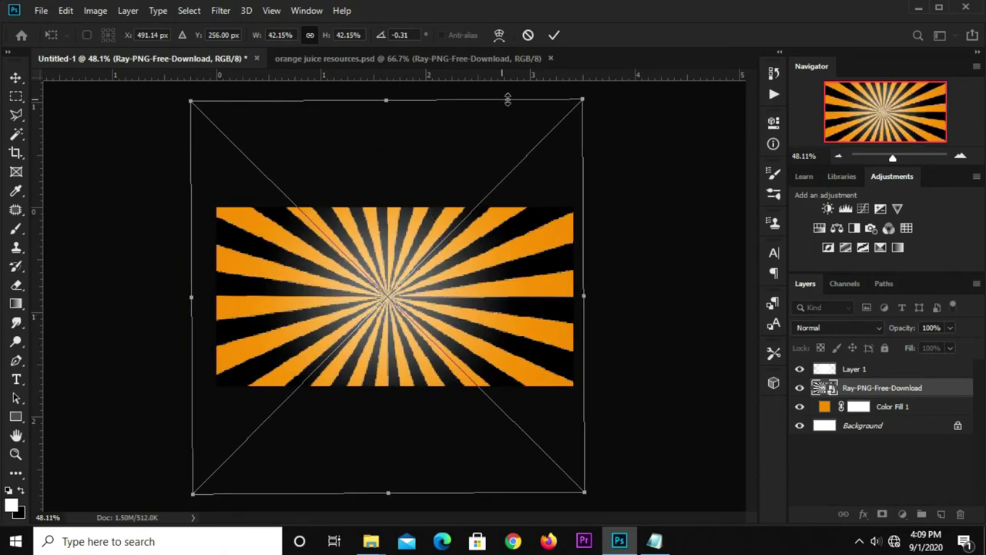
click(553, 36)
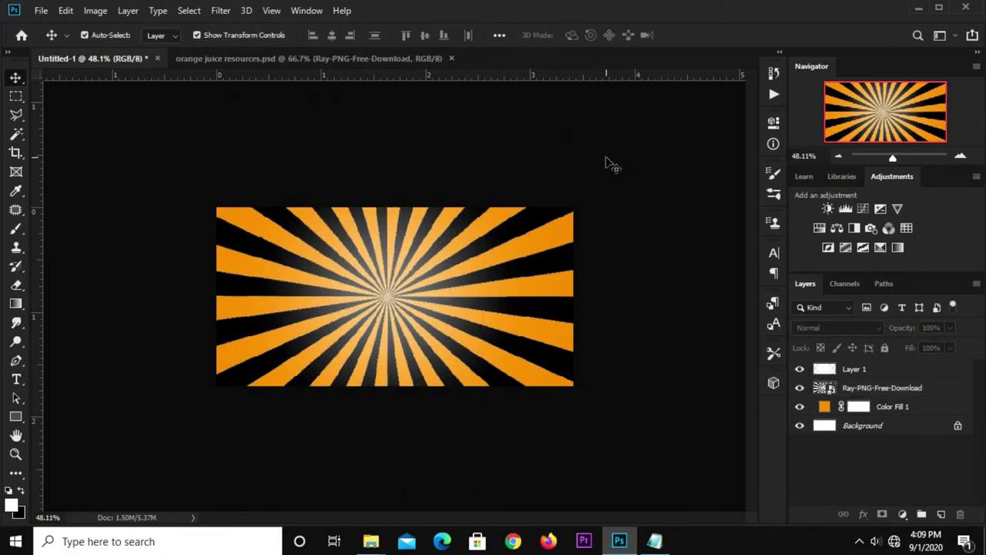
Invert the sunburst rays layer so the rays turn white.
key(ctrl+0)
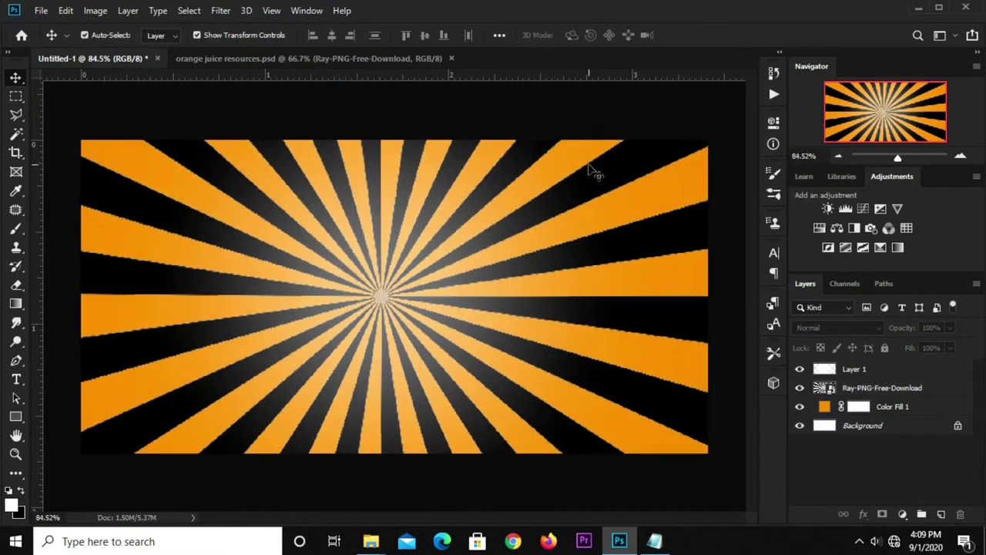
ctrl+click(615, 193)
click(857, 387)
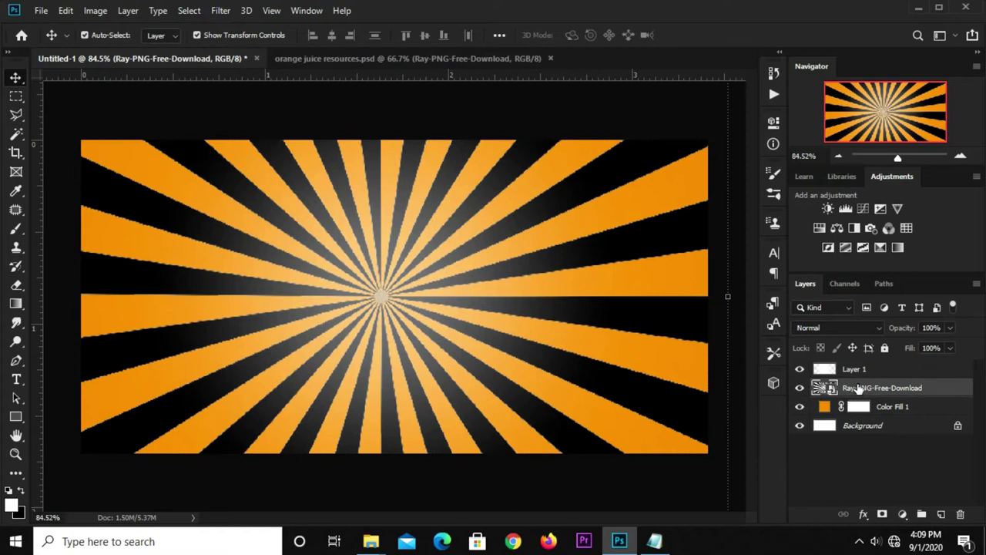
key(ctrl+i)
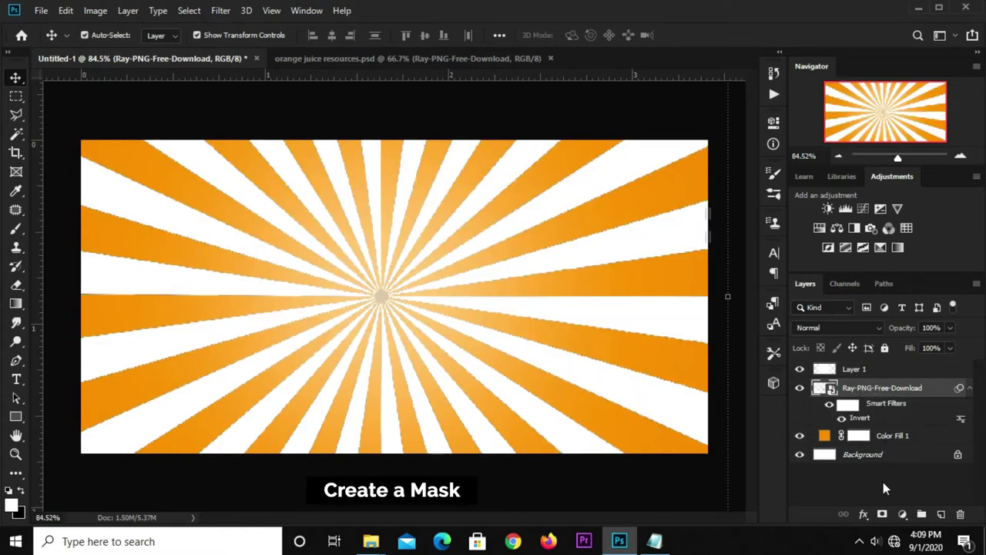
Add a mask to the rays and paint out the centre with a soft black 600 px brush.
click(882, 515)
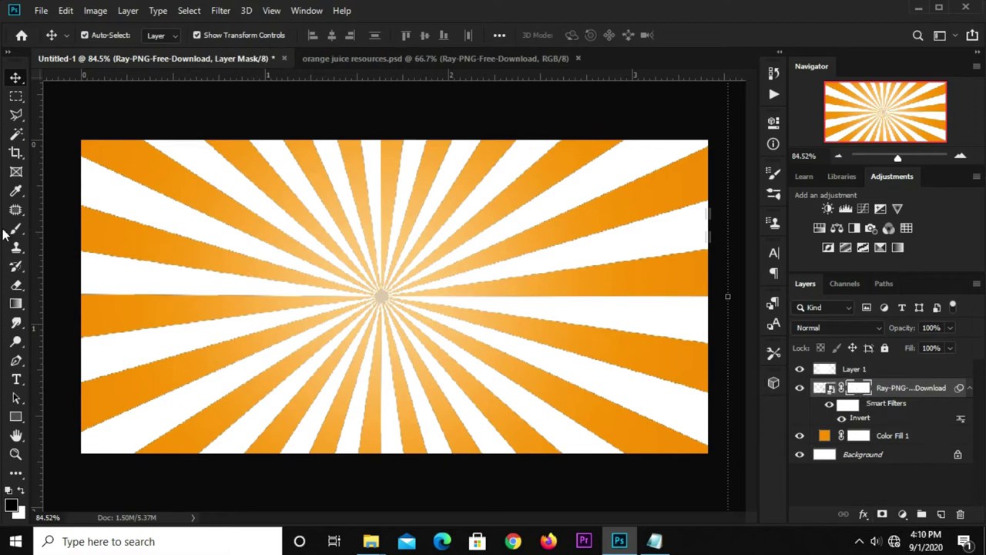
drag(16, 228, 68, 229)
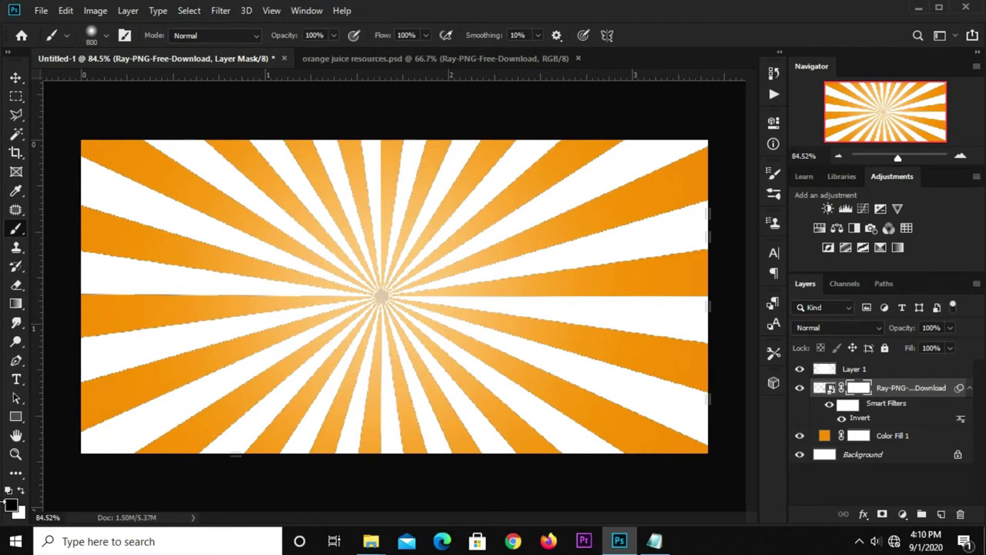
click(11, 505)
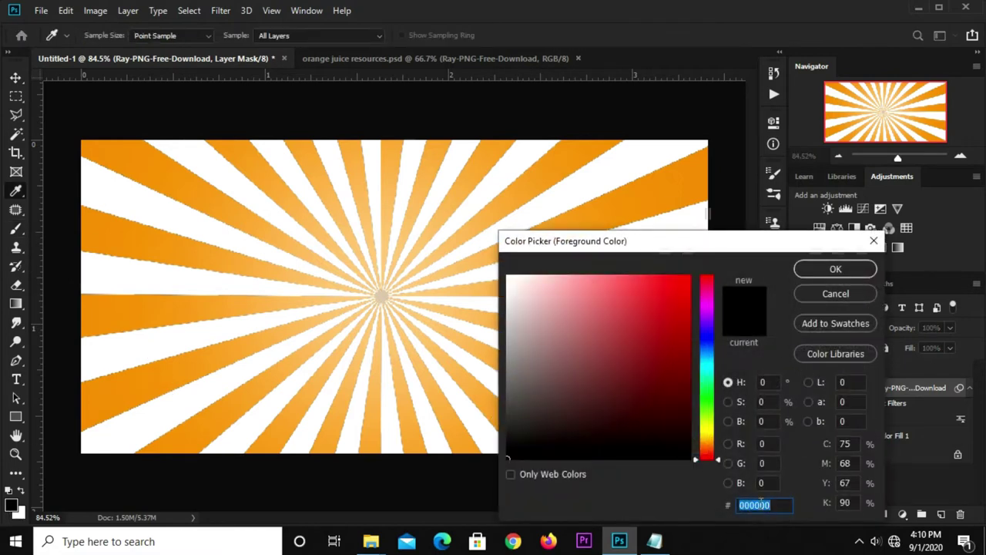
click(805, 272)
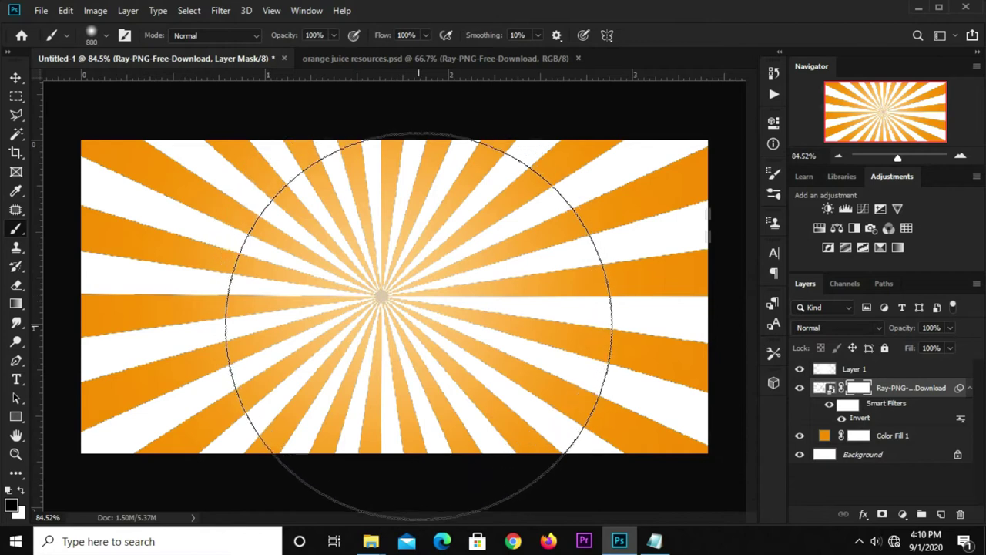
key(bracketleft)
key(bracketleft)
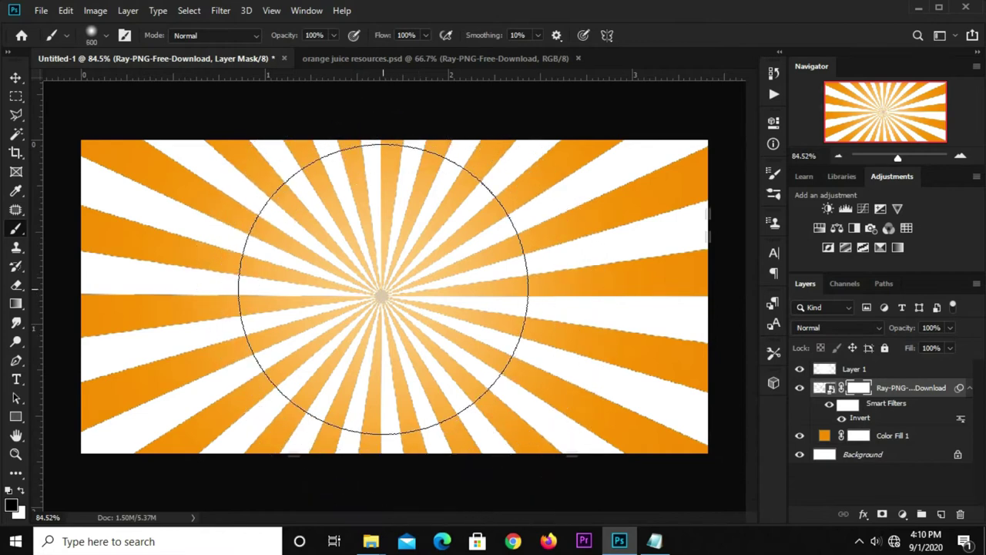
mouse_move(383, 289)
mouse_down()
mouse_move(381, 305)
mouse_move(339, 305)
mouse_move(383, 306)
mouse_up()
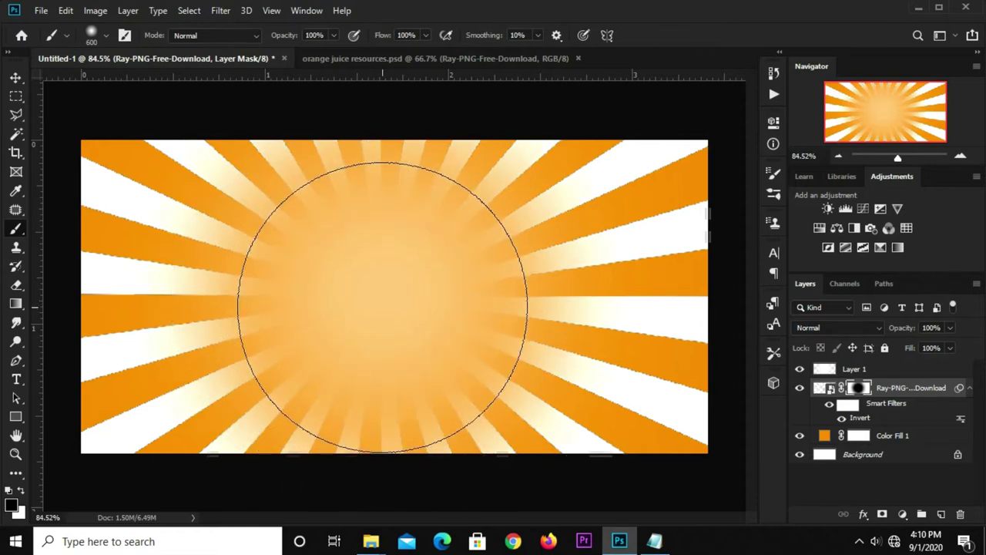
Lower the rays layer's opacity to about 26%.
key(v)
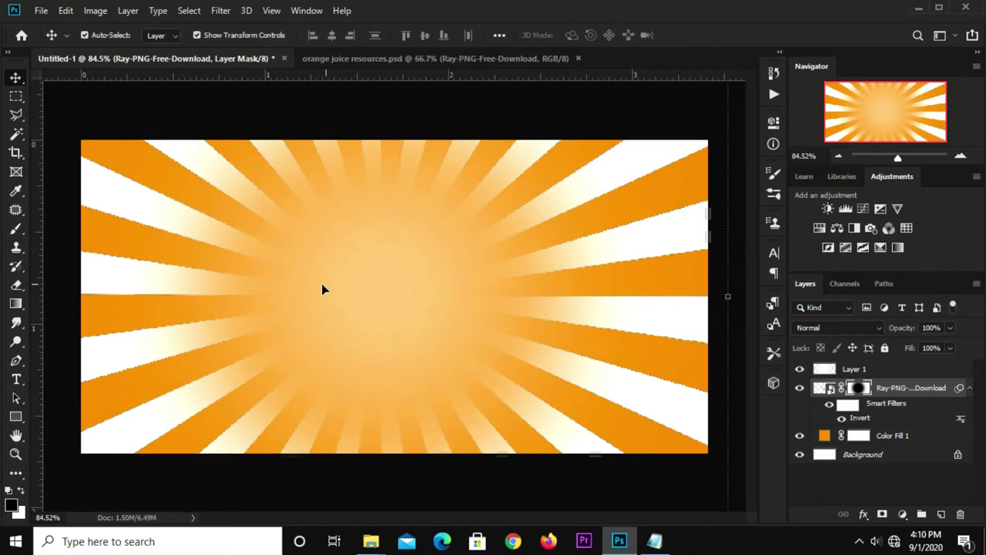
click(821, 389)
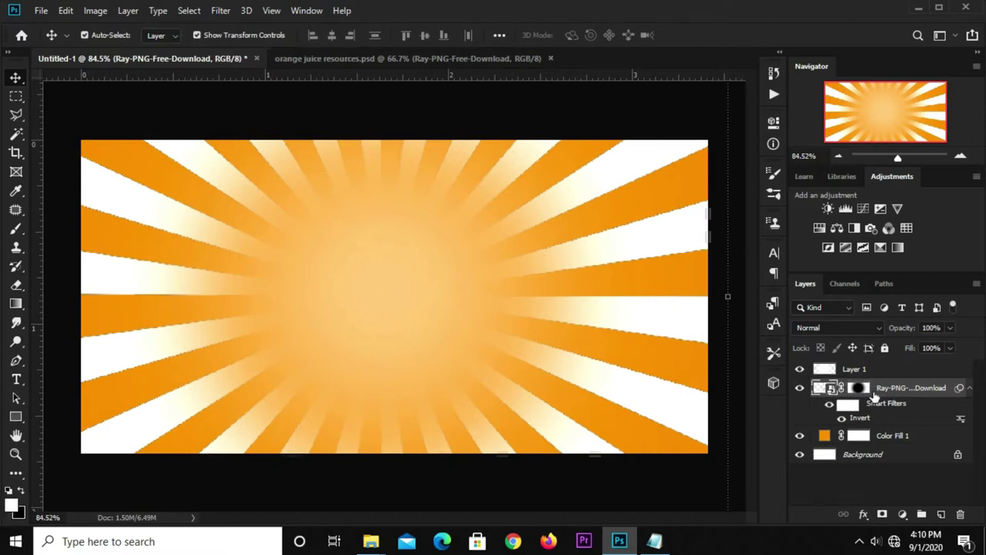
click(952, 328)
drag(914, 348, 903, 348)
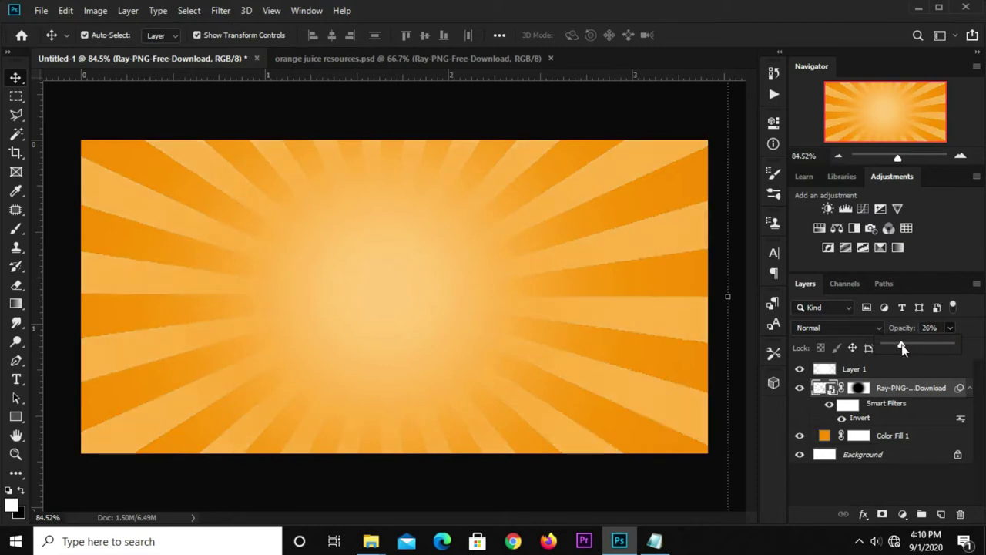
Convert the rays layer to a smart object and apply a Gaussian Blur of radius 3.
click(629, 121)
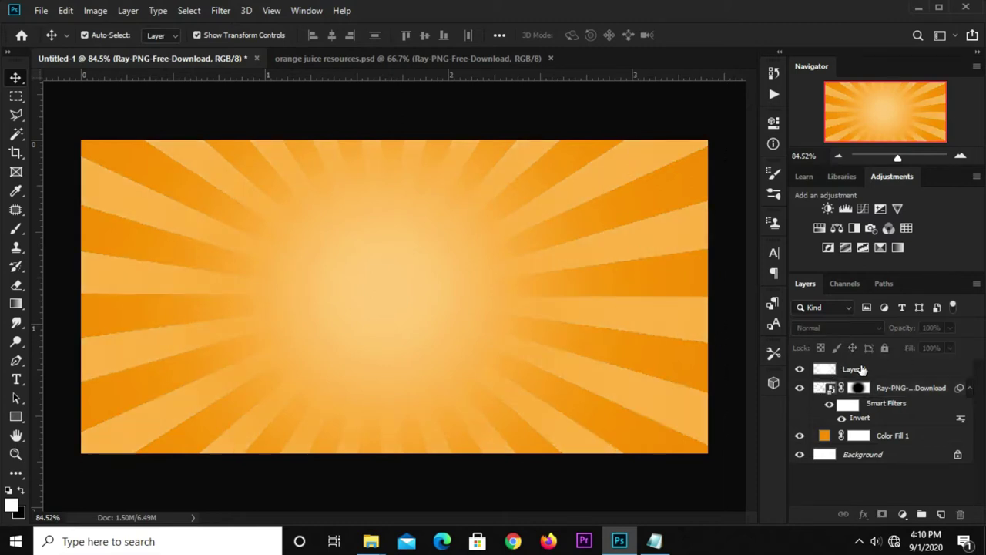
click(894, 388)
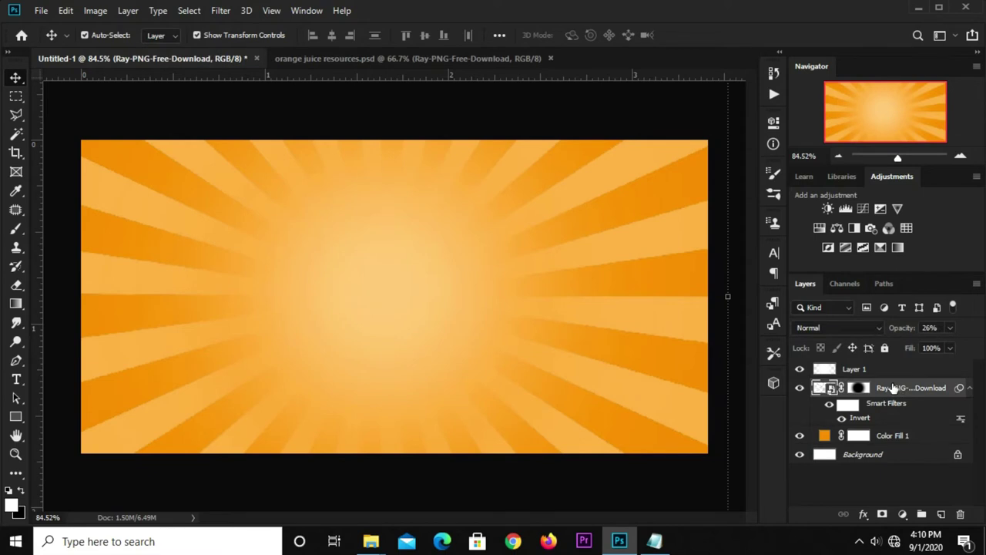
right_click(911, 393)
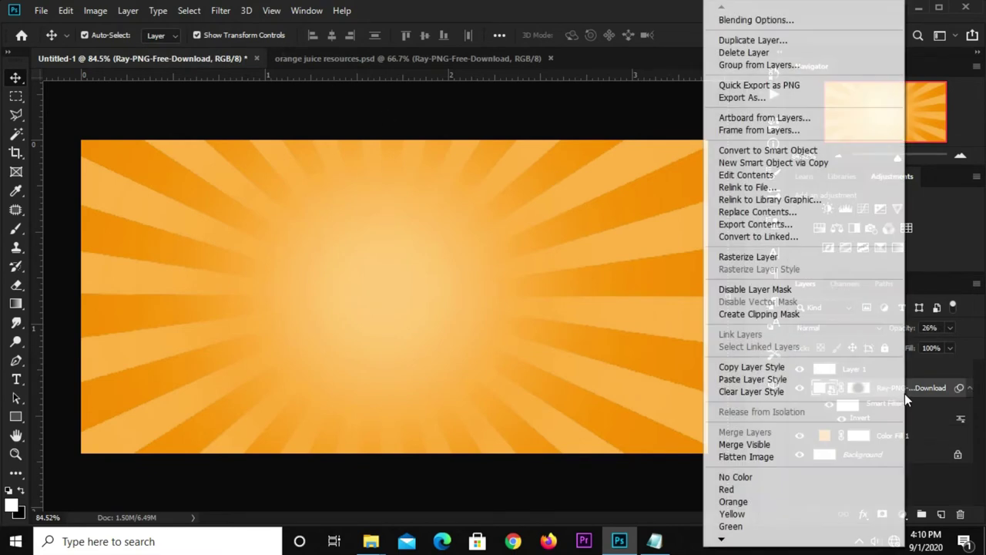
click(736, 151)
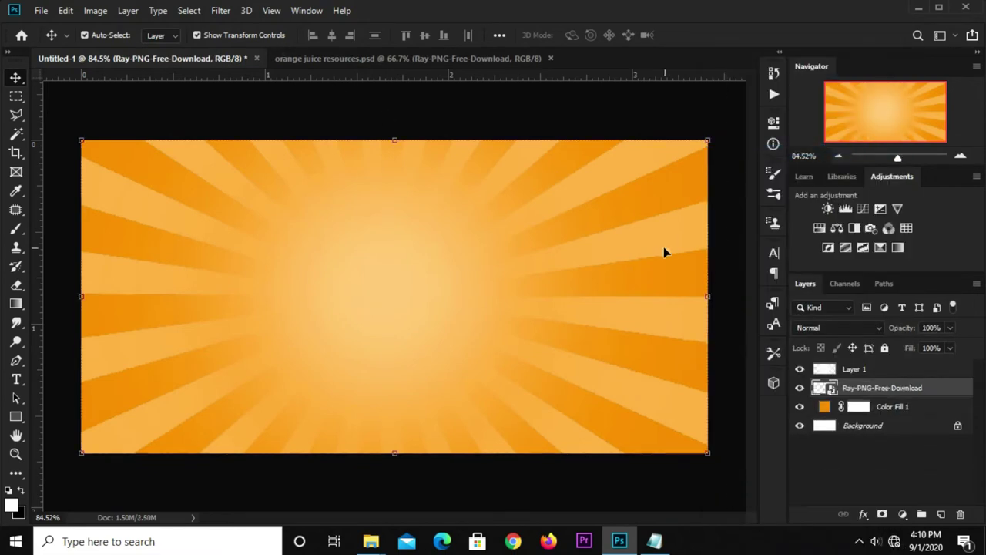
click(220, 16)
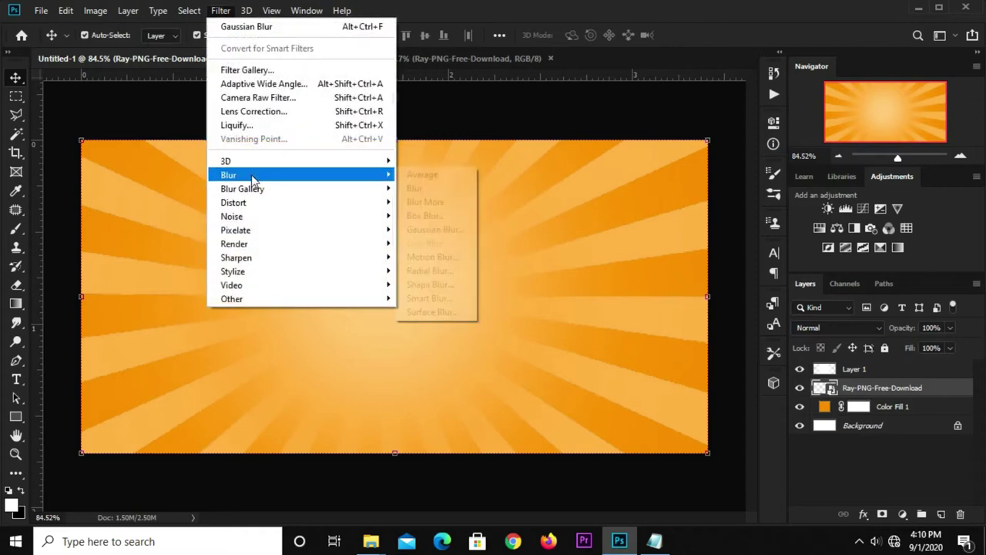
mouse_move(228, 175)
click(436, 229)
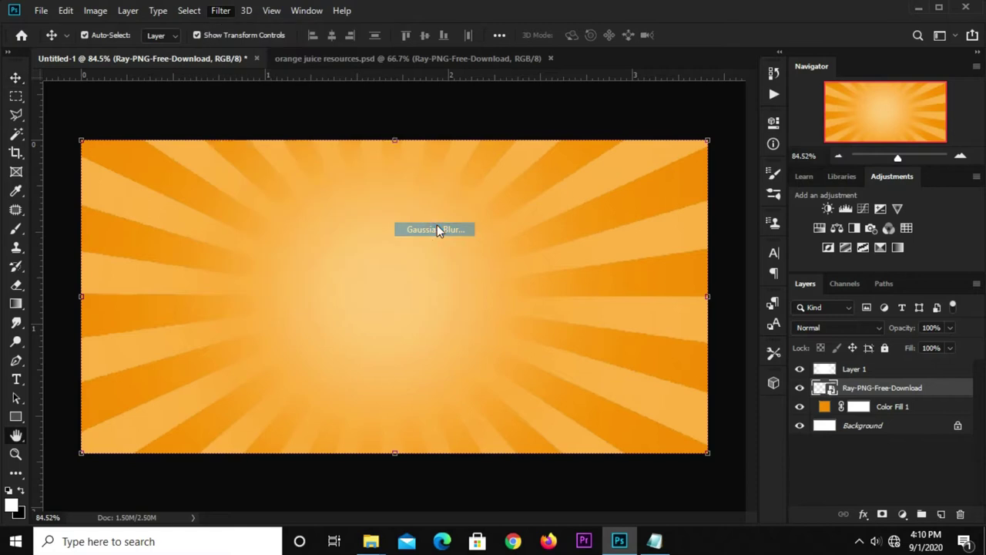
text(3)
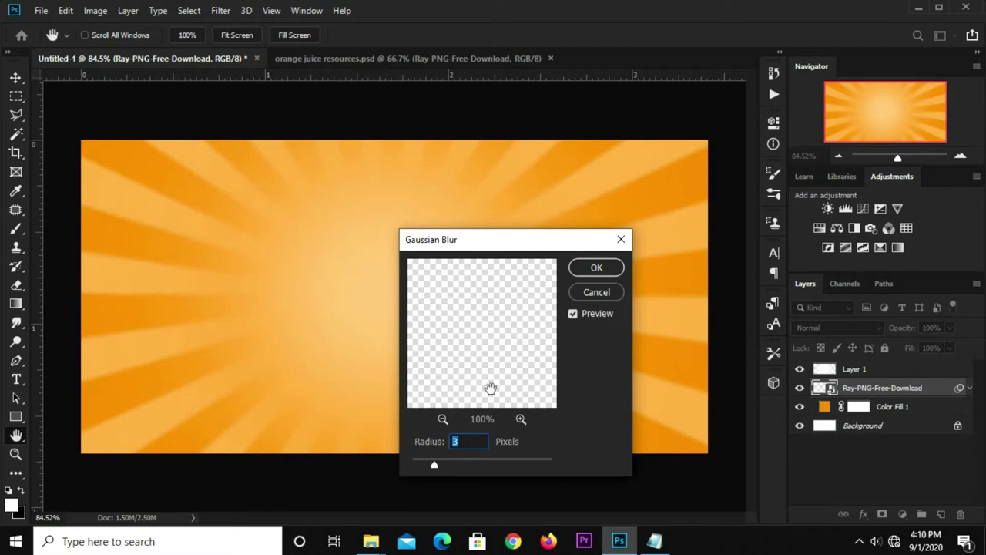
text(7)
click(592, 270)
Fade the blurred rays to 14% opacity.
click(951, 329)
drag(909, 344, 899, 346)
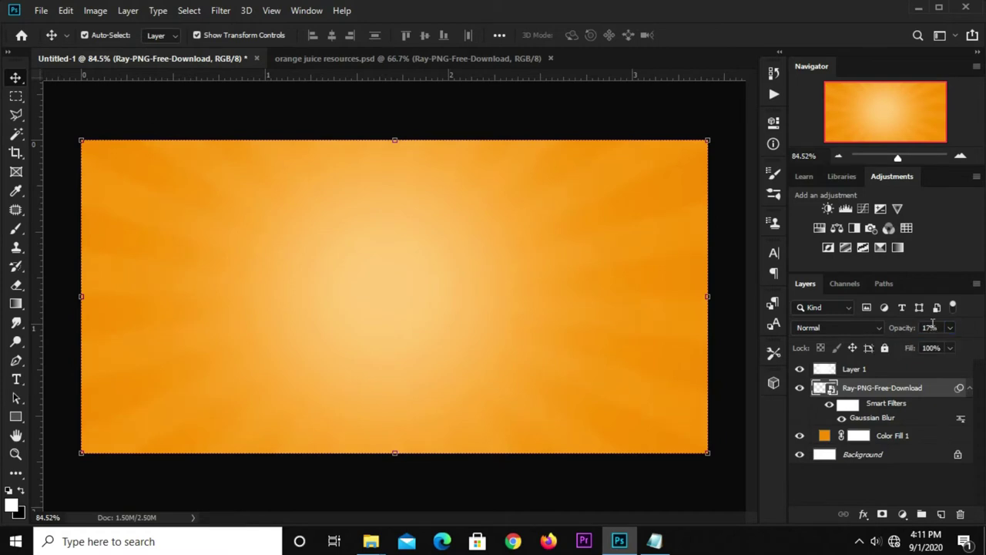
text(7)
click(951, 328)
drag(913, 348, 918, 349)
click(924, 327)
Hide the rays in the resources file and drag the juice pitcher image onto the banner's right side.
click(505, 108)
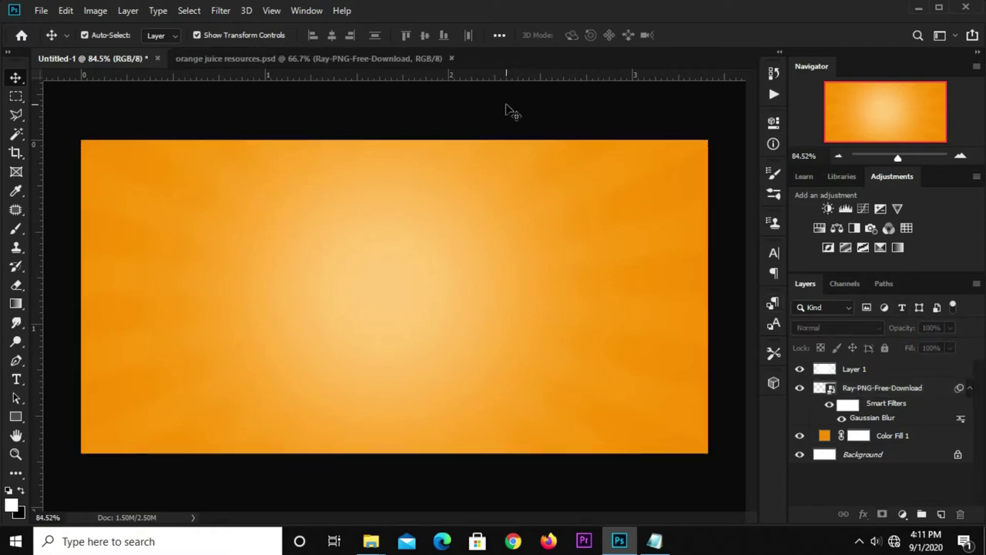
click(279, 58)
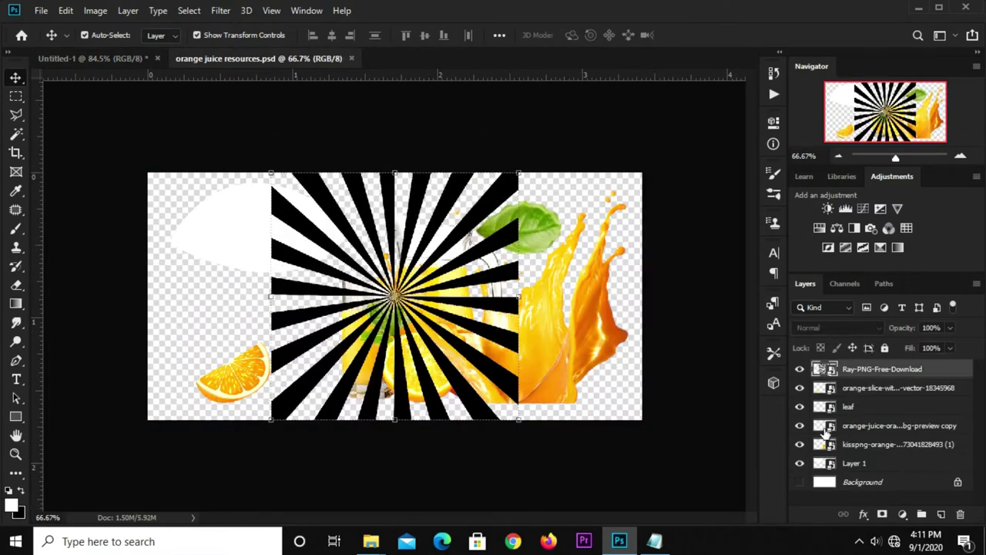
click(882, 369)
click(799, 369)
click(422, 259)
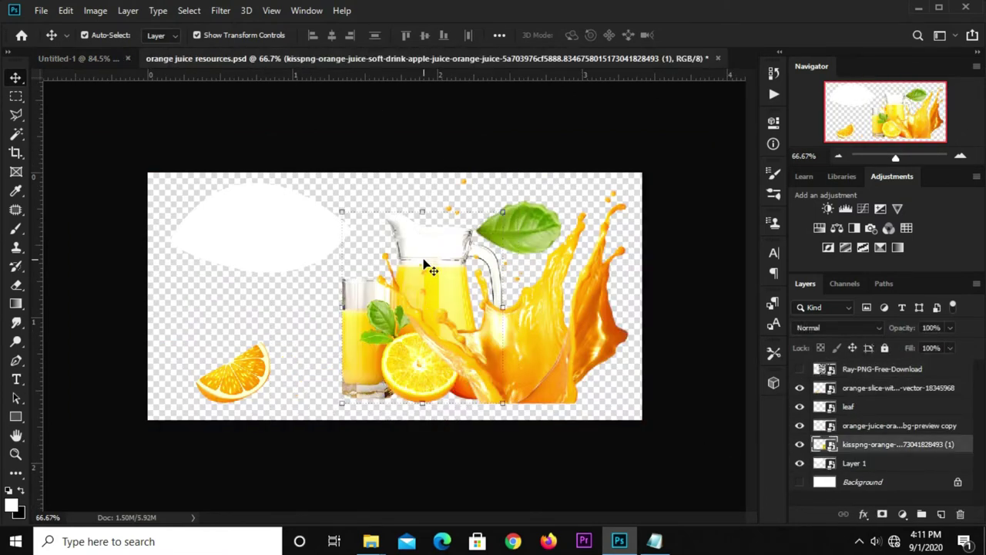
click(94, 56)
mouse_move(311, 224)
mouse_down()
mouse_move(370, 259)
mouse_move(556, 265)
mouse_up()
Enlarge the juice image to about 106% and nudge it slightly left and down.
key(ctrl+t)
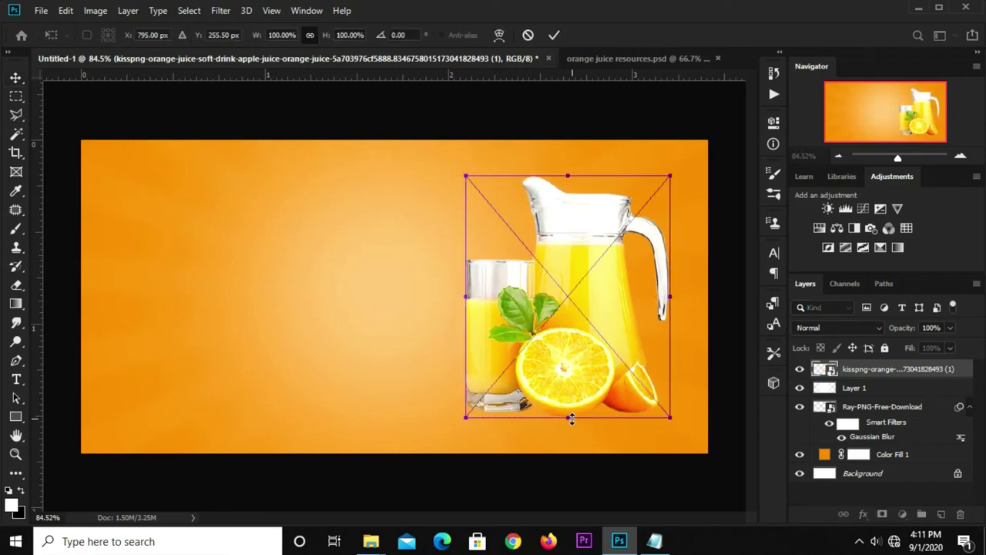
key(Return)
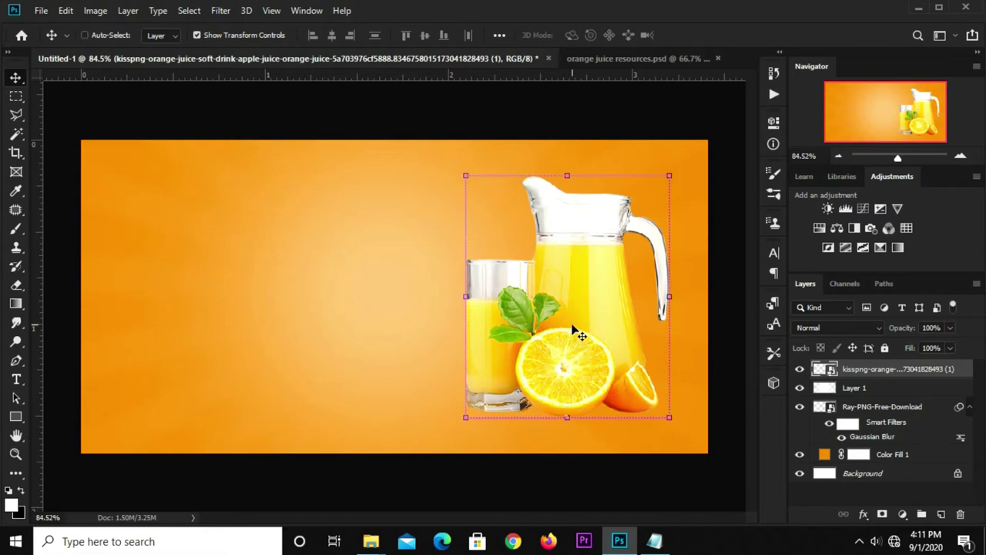
key(ctrl+t)
drag(568, 176, 569, 158)
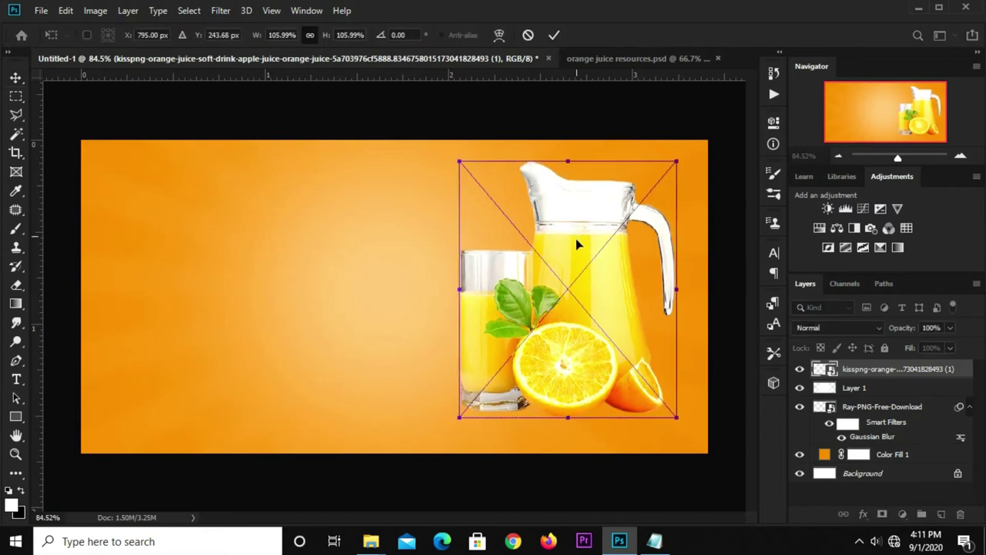
drag(575, 238, 567, 253)
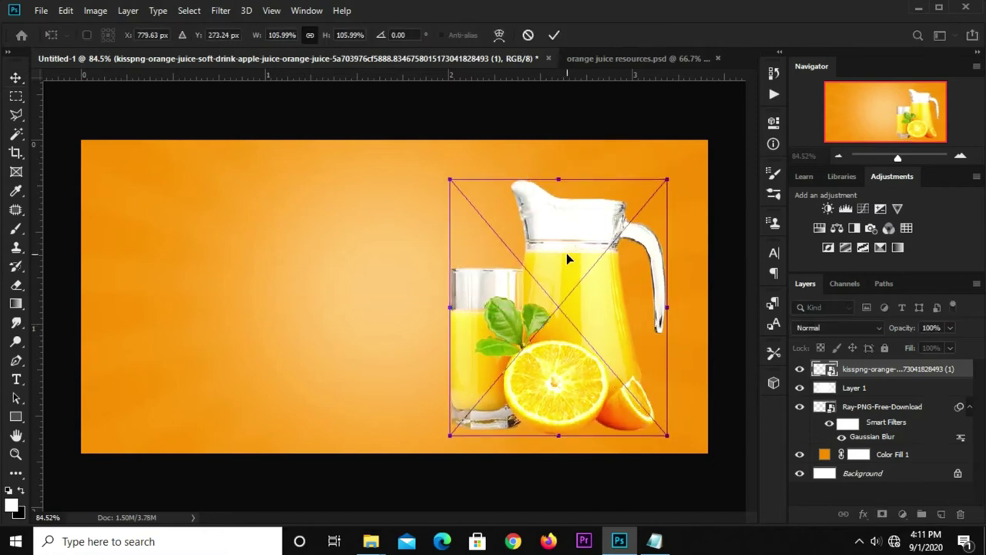
key(Return)
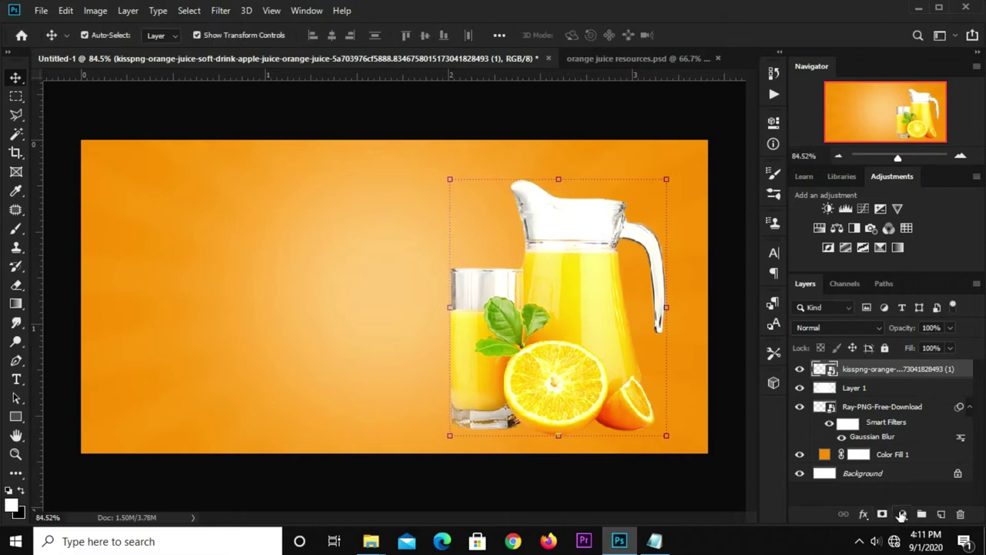
Add a Curves layer pulling the midtones down to darken the juice image, then nudge it right.
click(902, 514)
click(900, 337)
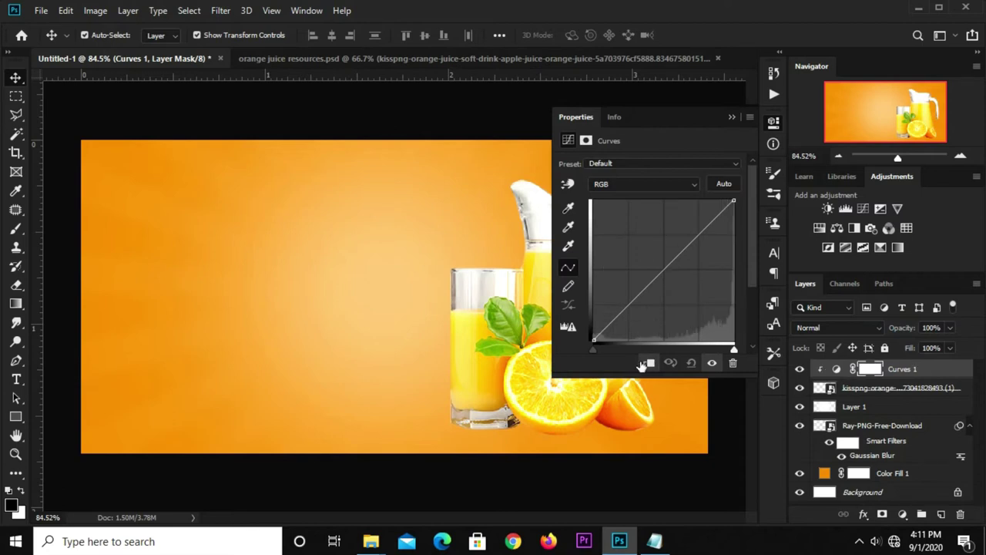
drag(651, 282, 651, 301)
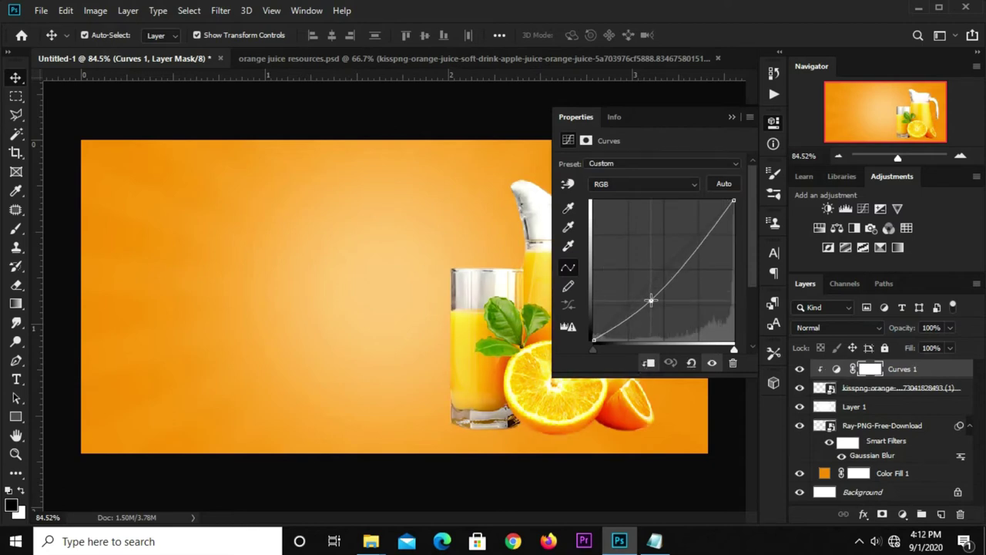
click(731, 118)
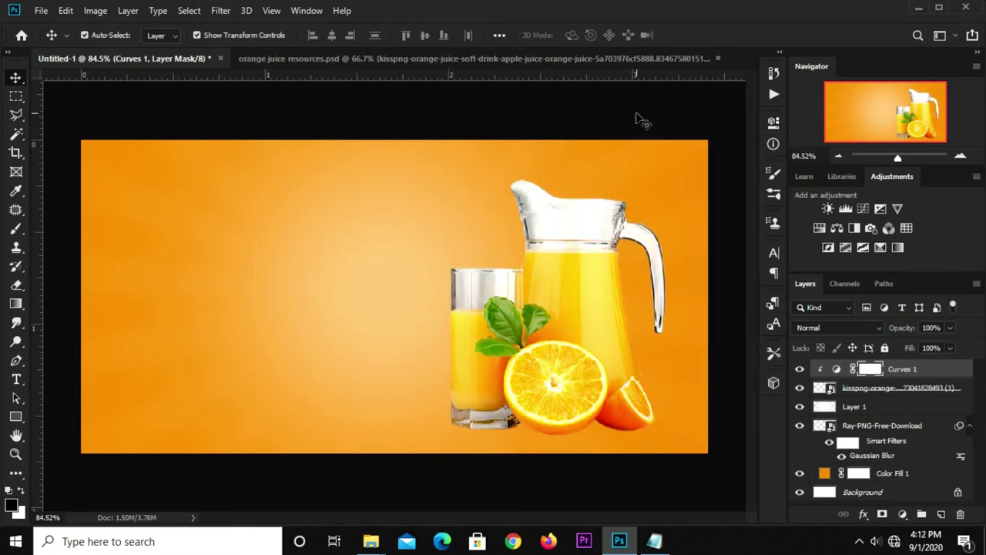
click(800, 369)
click(800, 369)
click(562, 328)
drag(559, 330, 569, 328)
Copy the word 'Orange' from the notes.
click(400, 107)
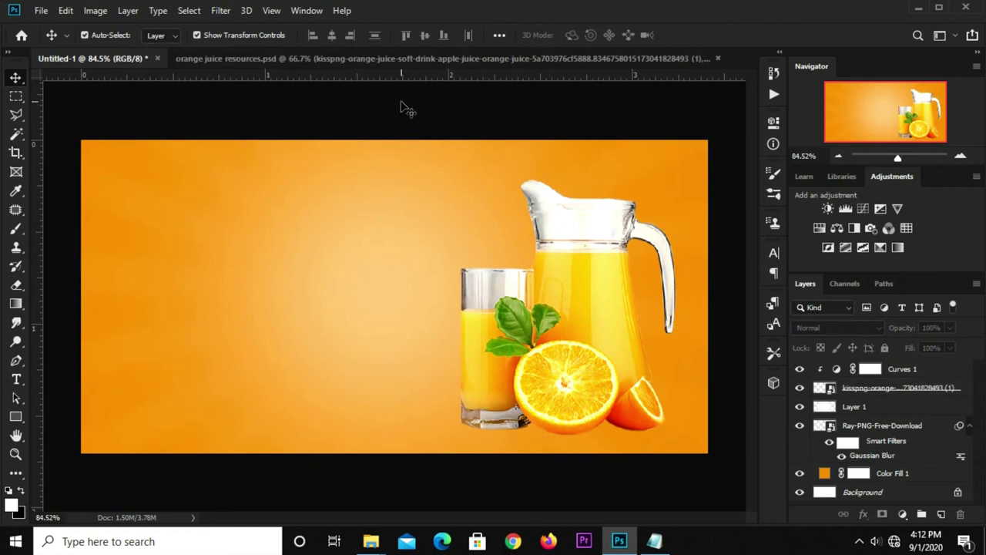
click(654, 541)
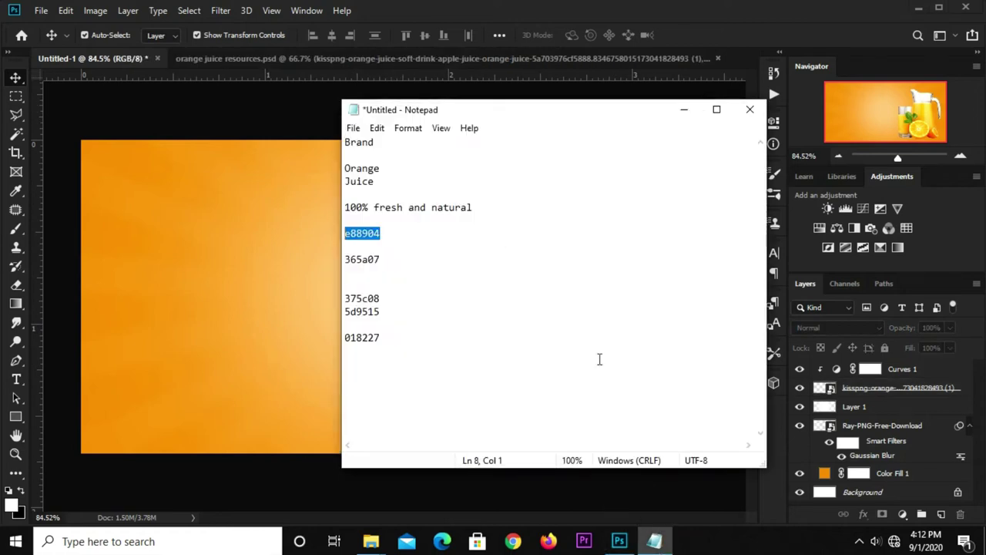
drag(357, 159, 385, 169)
right_click(361, 160)
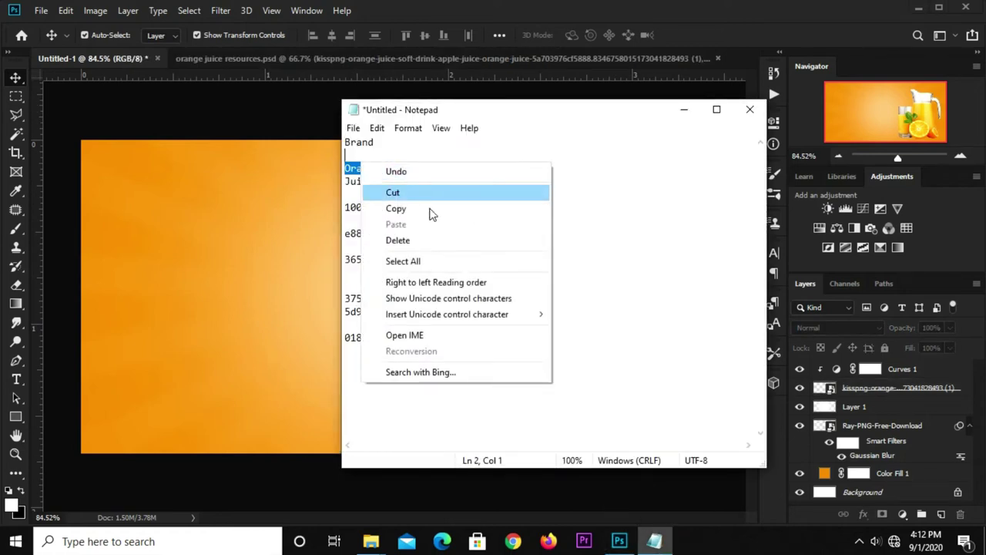
click(432, 213)
click(211, 220)
Add white 'Orange' text at the banner's upper left.
click(16, 379)
click(44, 383)
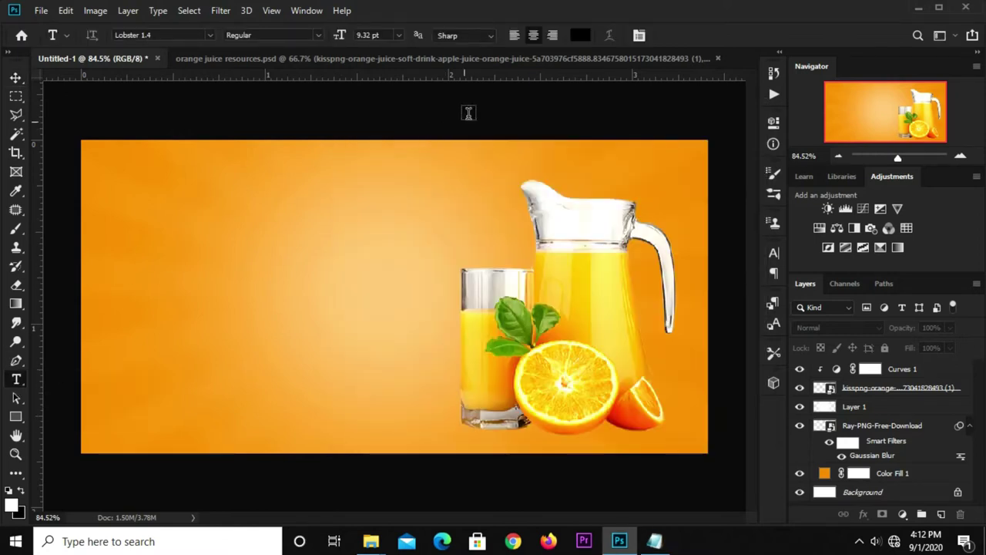
click(581, 35)
click(508, 275)
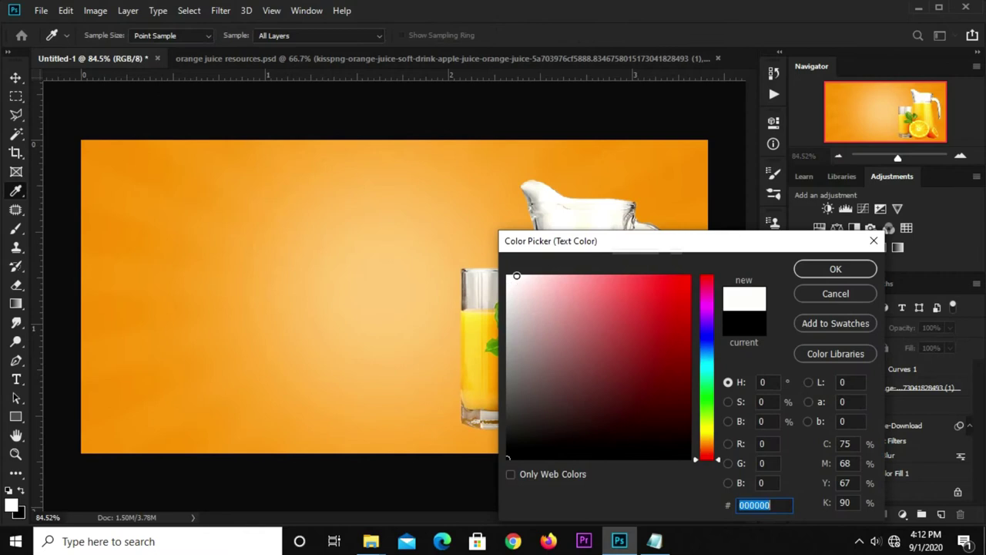
key(Return)
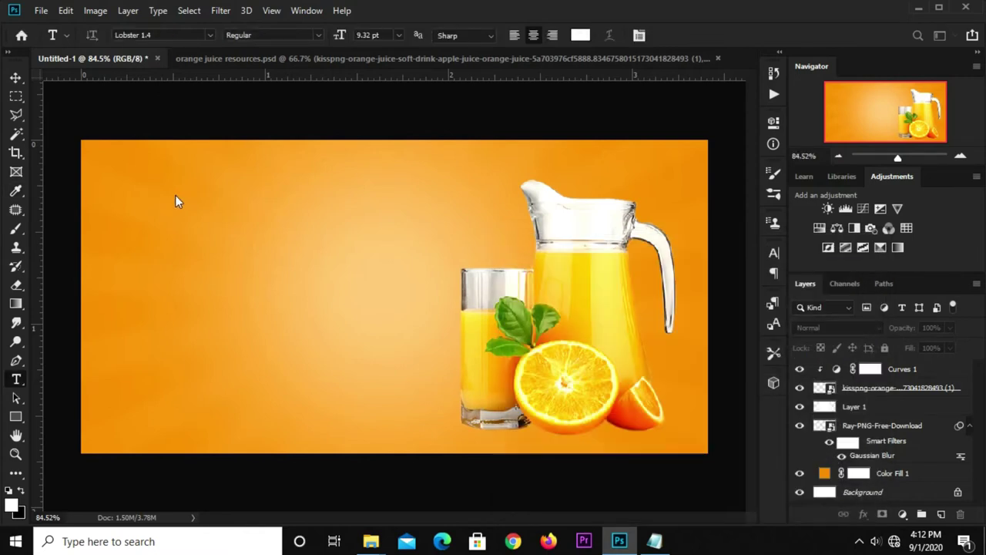
click(174, 202)
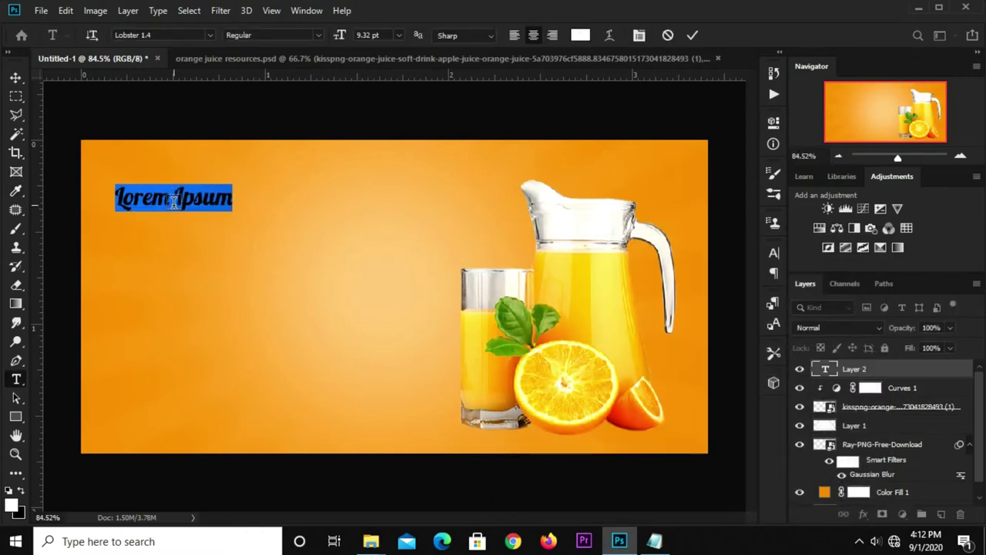
text(Orange)
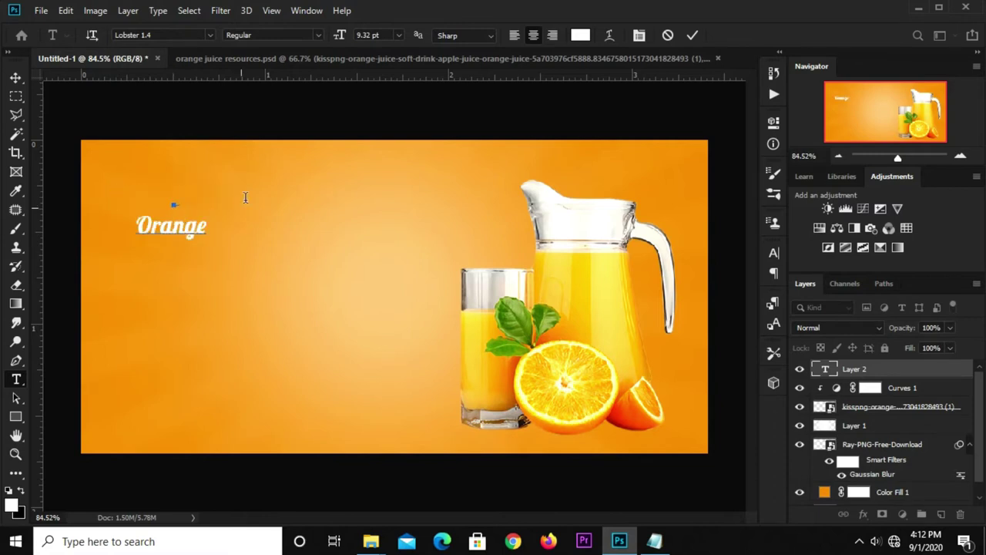
click(693, 39)
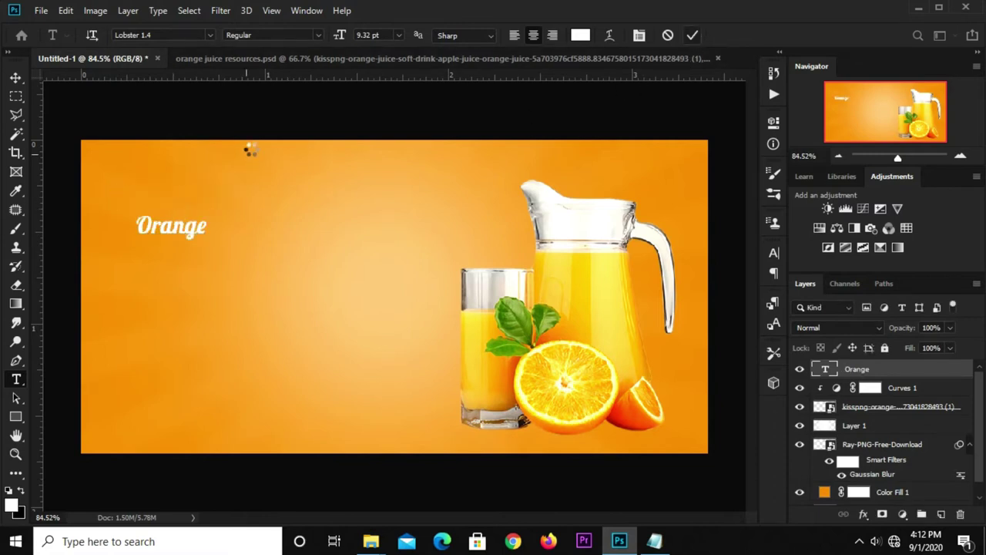
Set the Orange title to 27 pt in the Lobster 1.4 font.
key(v)
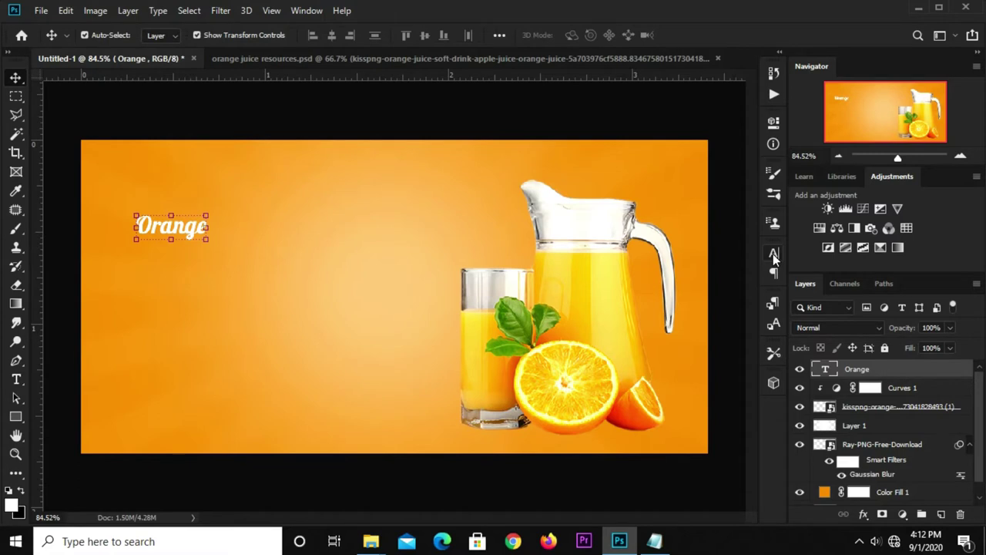
click(773, 253)
click(634, 290)
text(2)
key(Return)
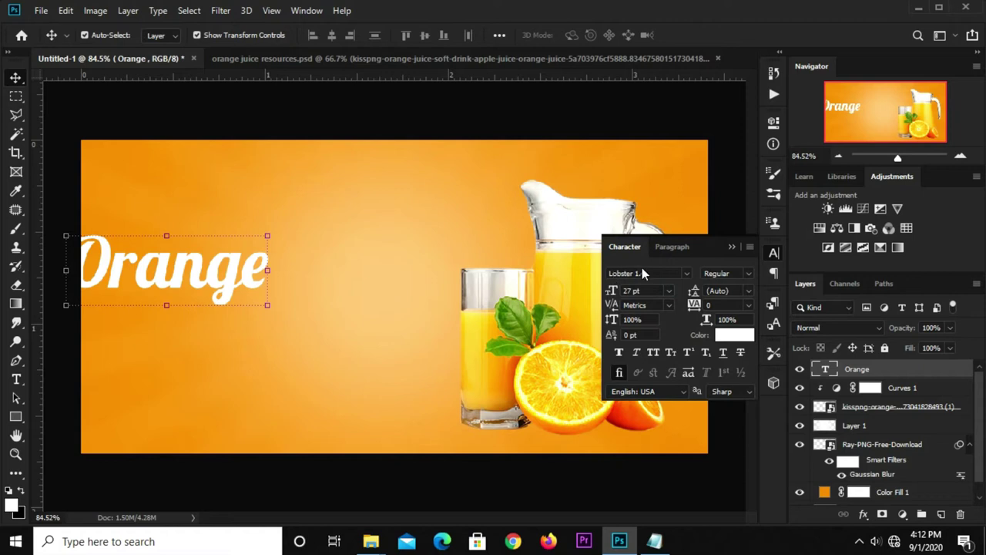
click(686, 273)
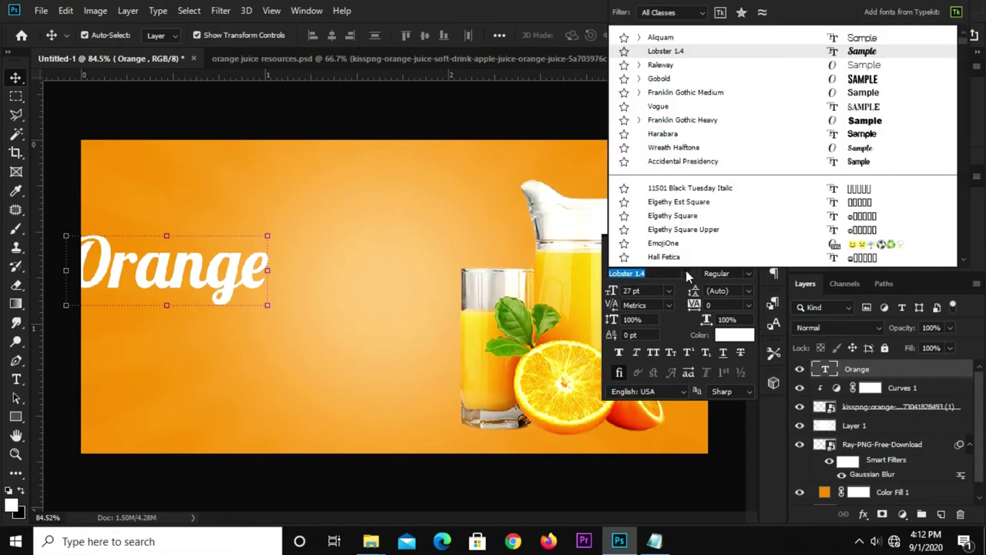
click(665, 51)
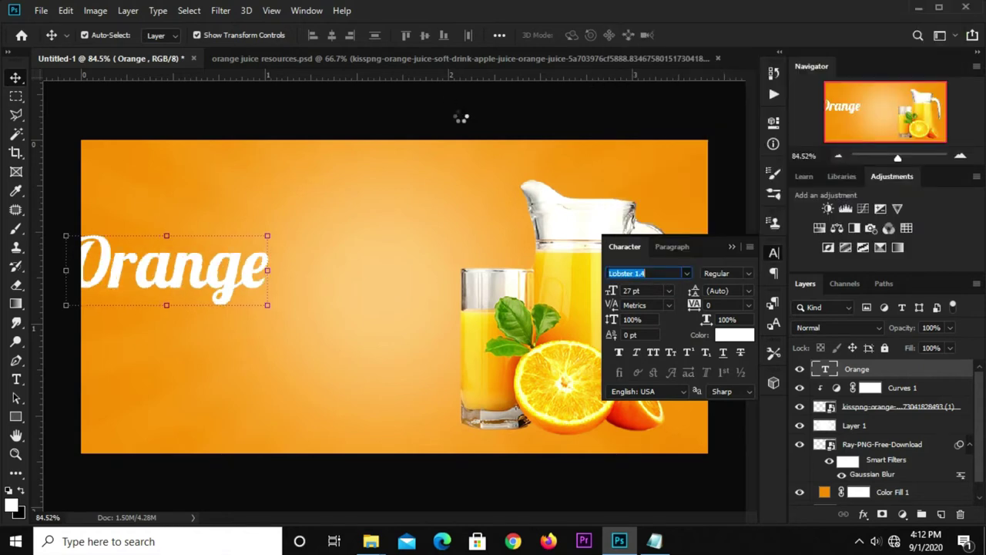
Duplicate the Orange title just below and copy the word 'Juice' from the notes.
mouse_move(145, 273)
mouse_down()
mouse_move(192, 241)
mouse_move(230, 305)
mouse_move(212, 297)
mouse_up()
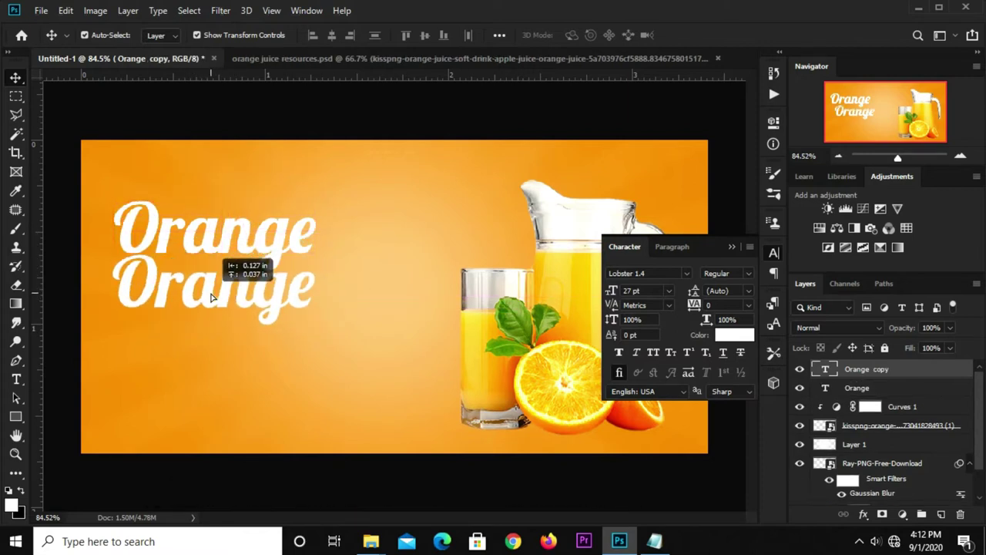
click(654, 541)
click(352, 194)
double_click(377, 181)
right_click(350, 187)
click(408, 232)
click(228, 218)
Replace the duplicate title's text with 'Juice'.
key(t)
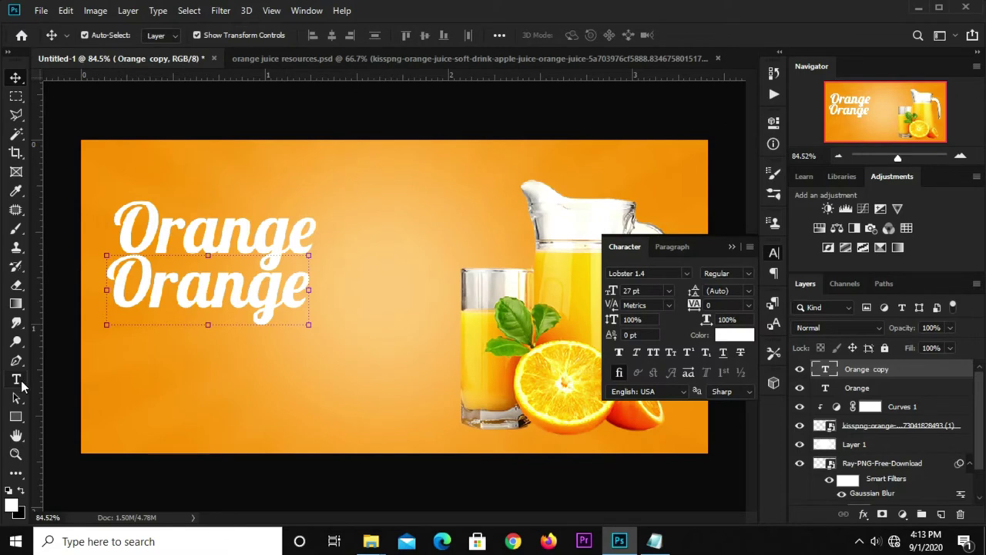
click(198, 283)
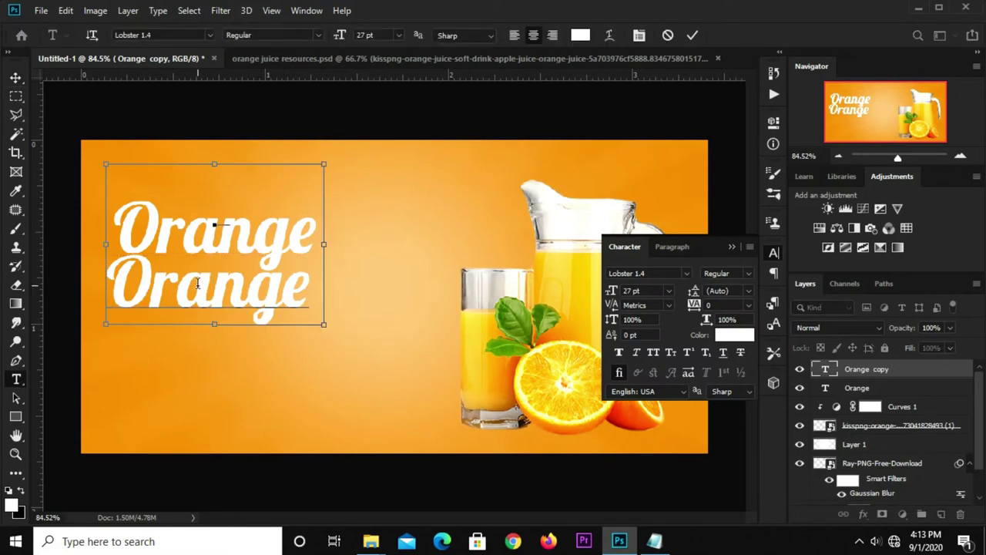
key(ctrl+a)
key(ctrl+v)
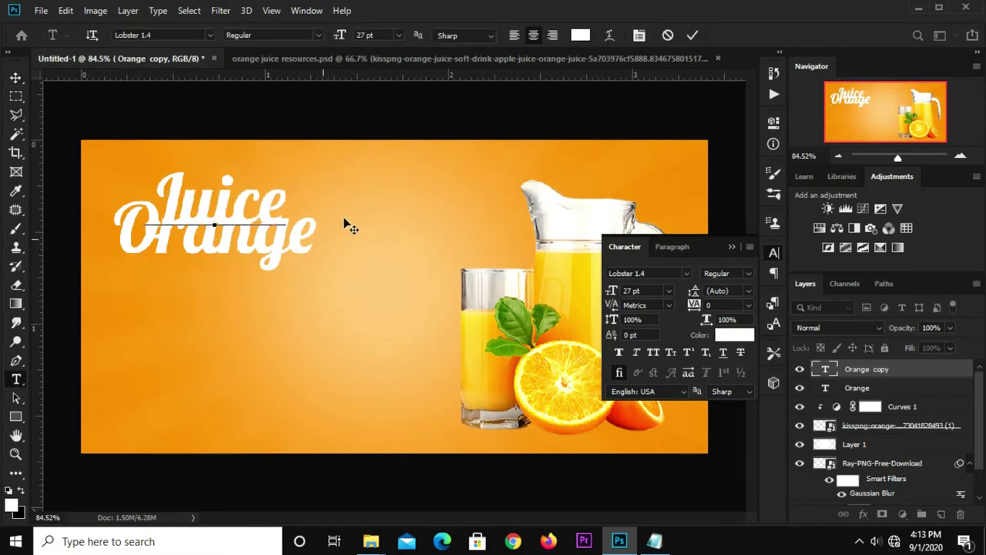
click(238, 149)
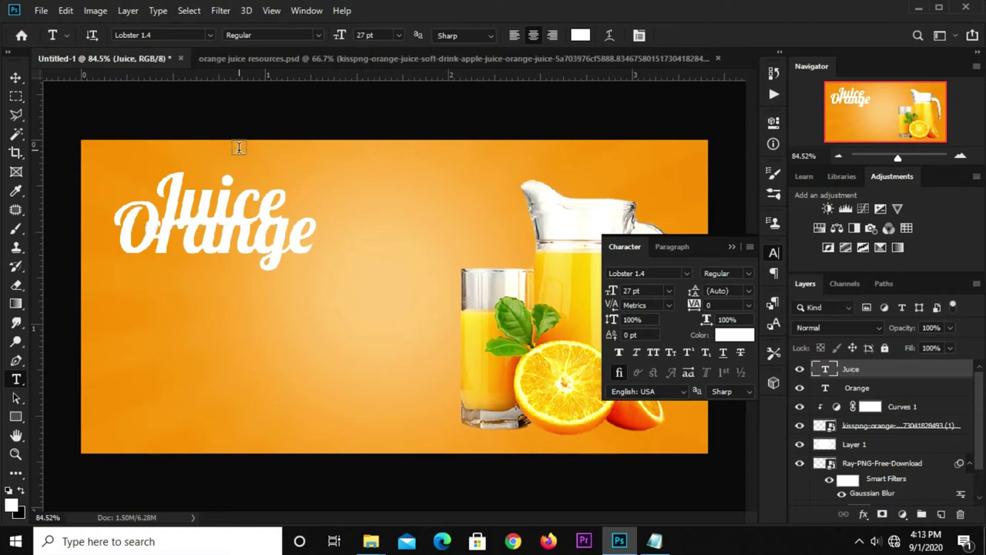
Move 'Juice' below 'Orange' and select both title text layers.
click(15, 77)
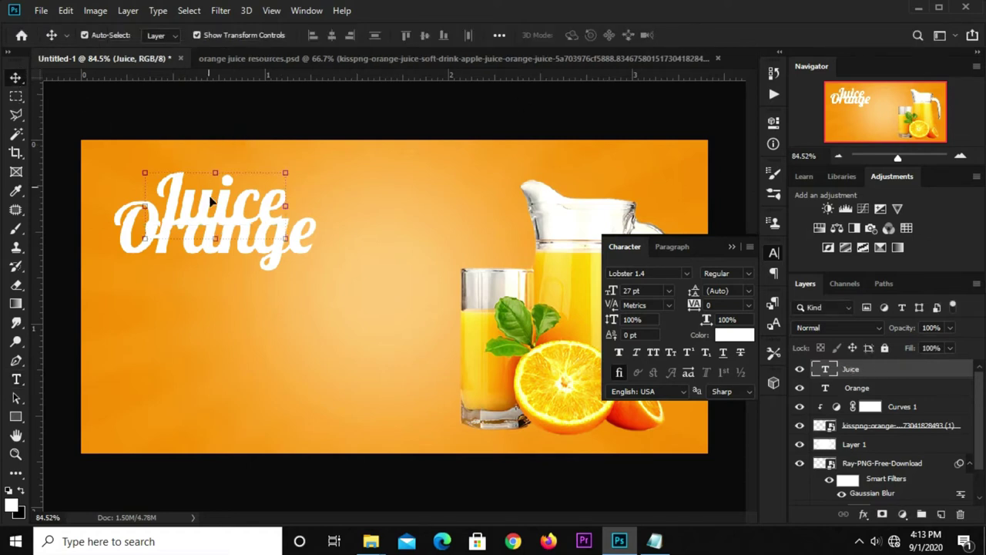
mouse_move(207, 202)
mouse_down()
mouse_move(197, 294)
mouse_move(208, 286)
mouse_up()
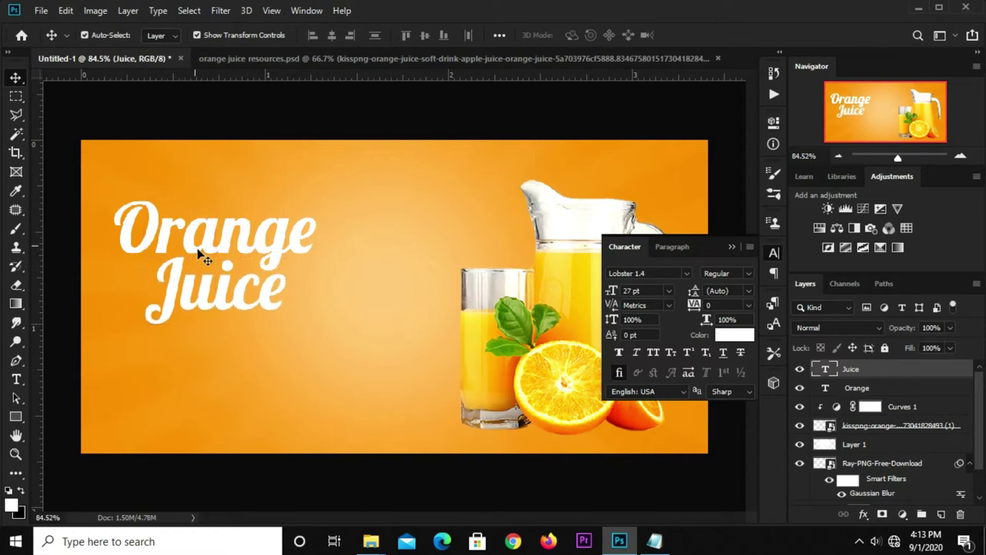
click(236, 228)
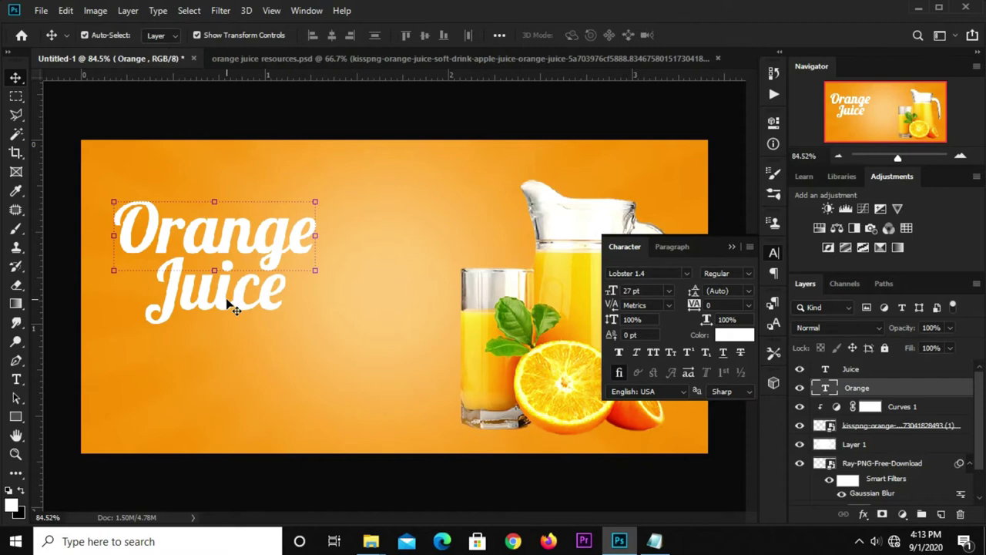
shift+click(226, 278)
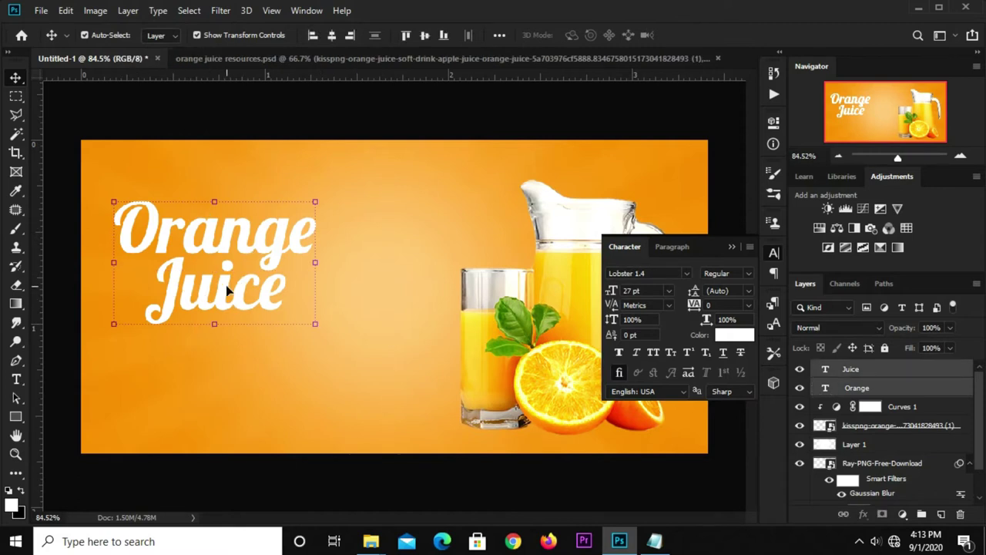
Copy the colour code 365a07 from the notes for the text colour.
click(728, 336)
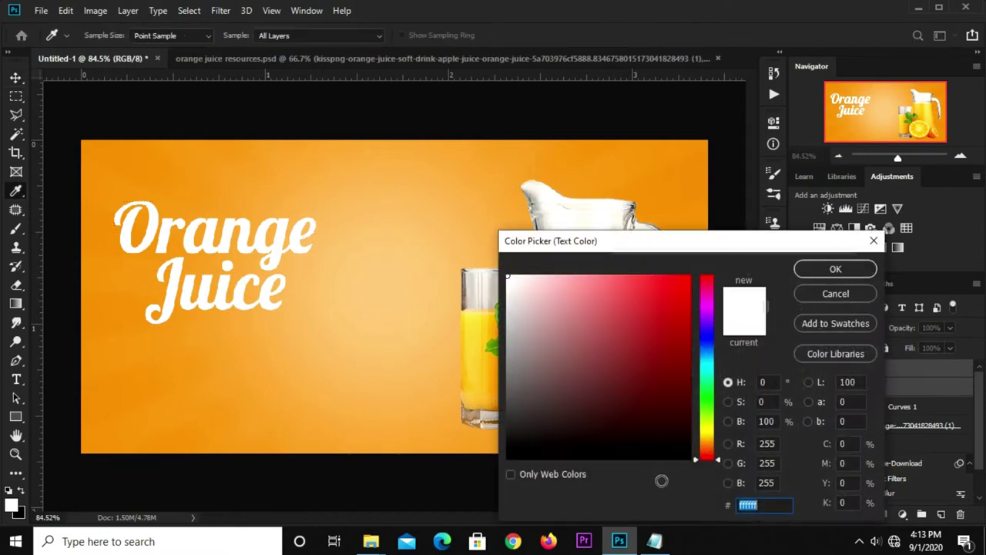
click(655, 541)
drag(380, 260, 345, 260)
click(374, 269)
double_click(380, 254)
right_click(355, 258)
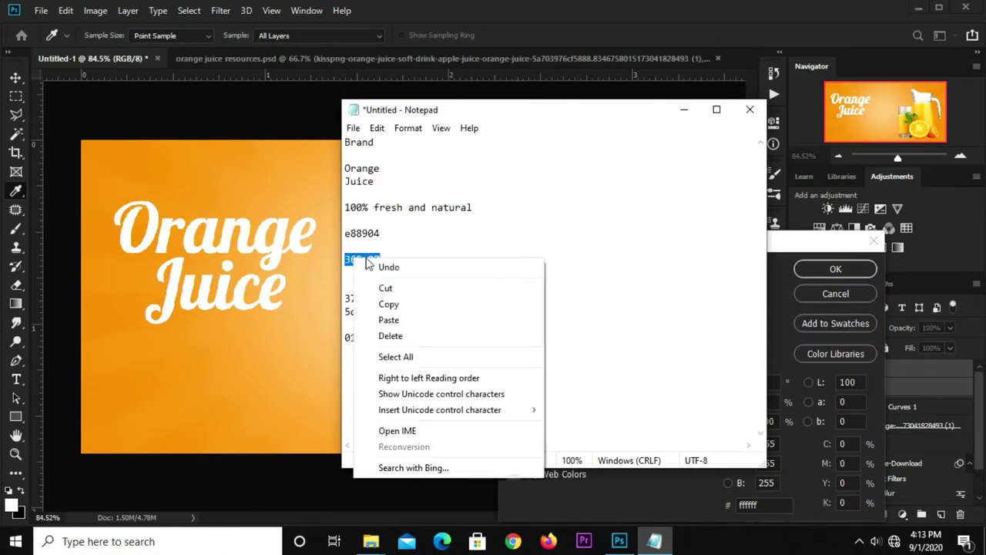
click(393, 303)
Enter hex 365a07 so both title words turn dark green.
click(711, 499)
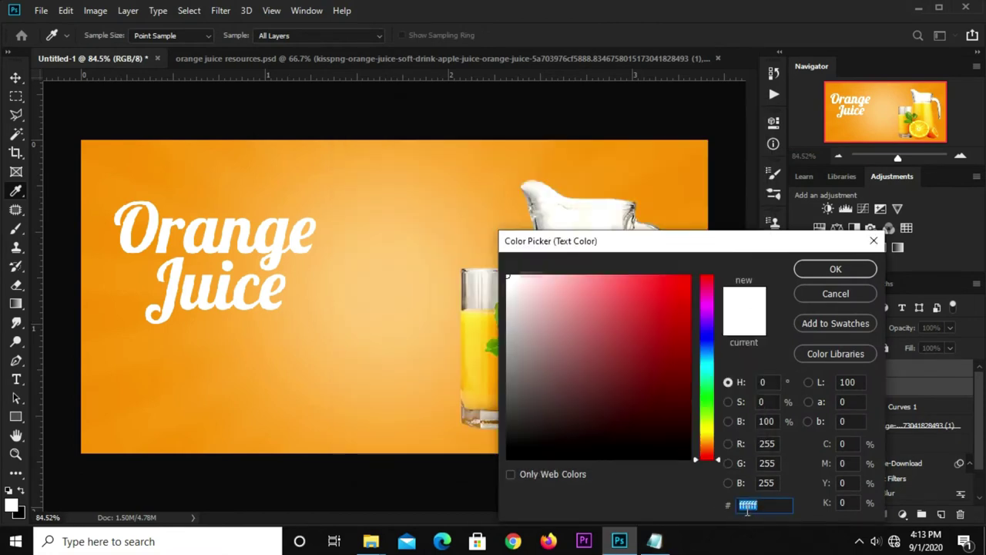
right_click(747, 506)
click(775, 373)
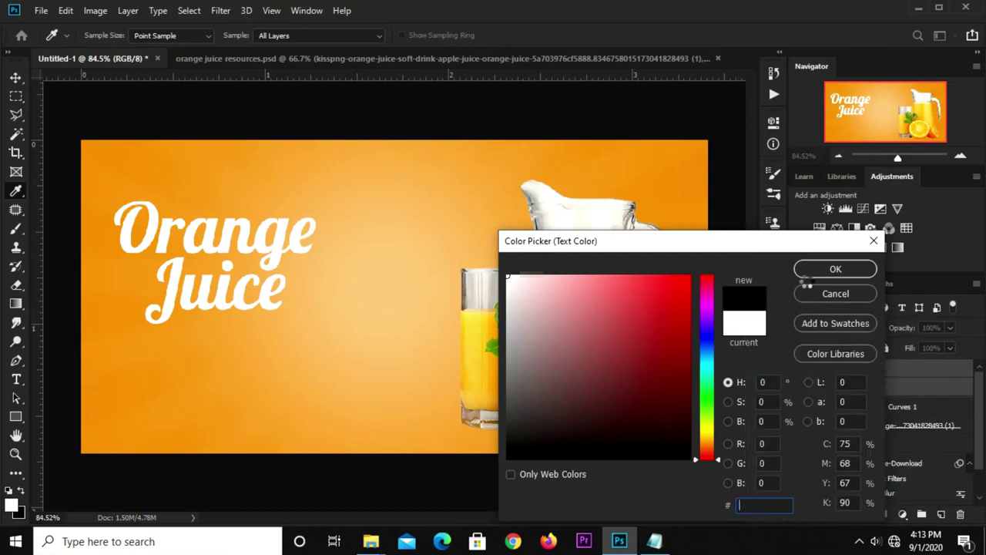
click(655, 540)
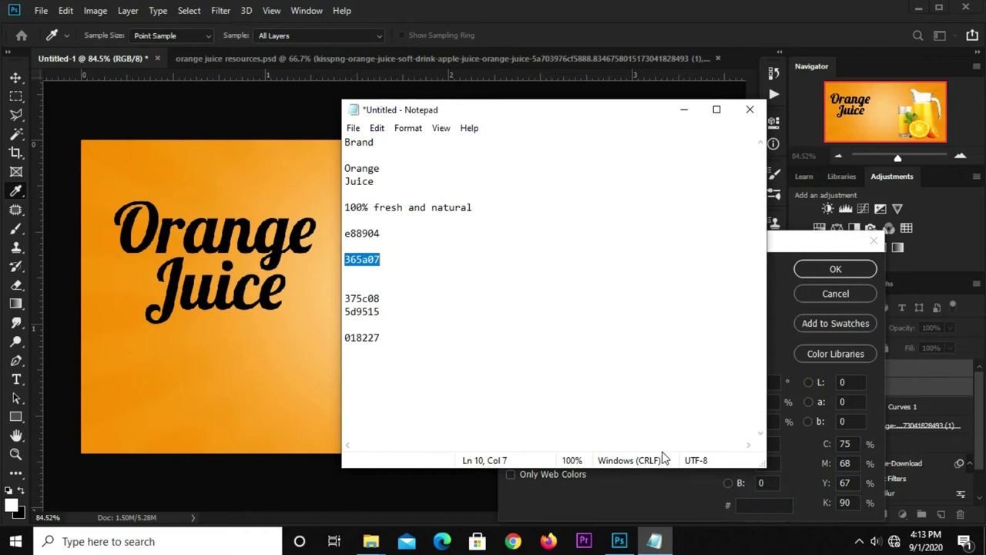
click(746, 504)
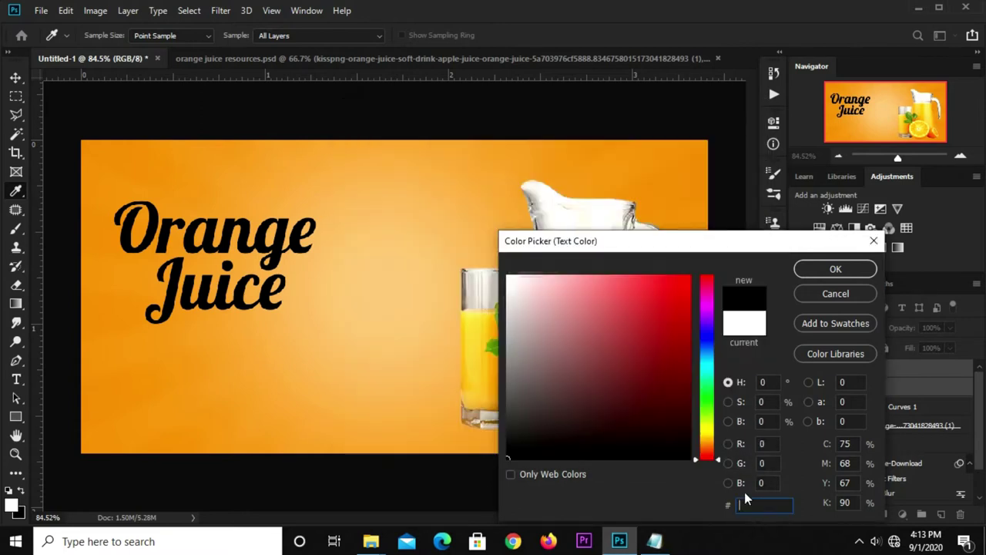
text(336655)
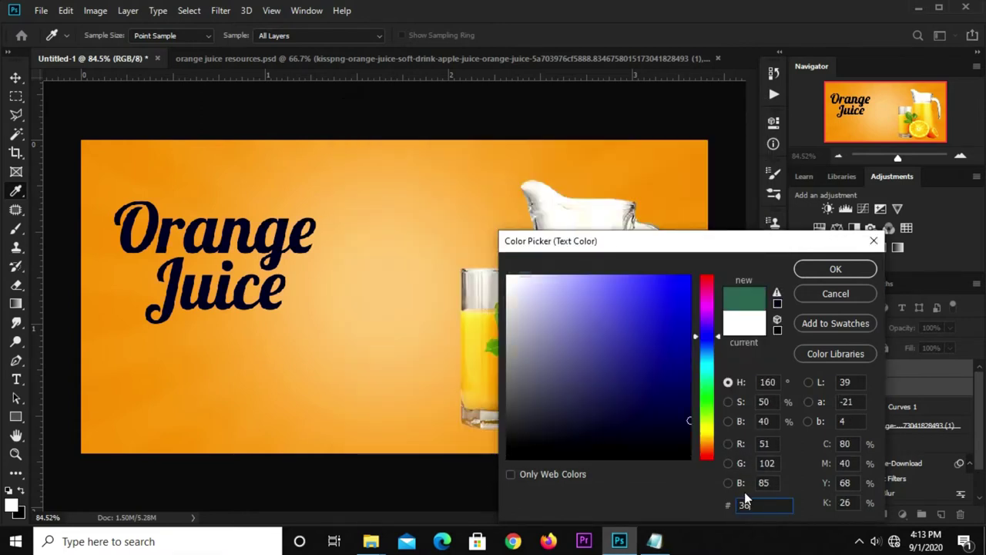
text(5a07)
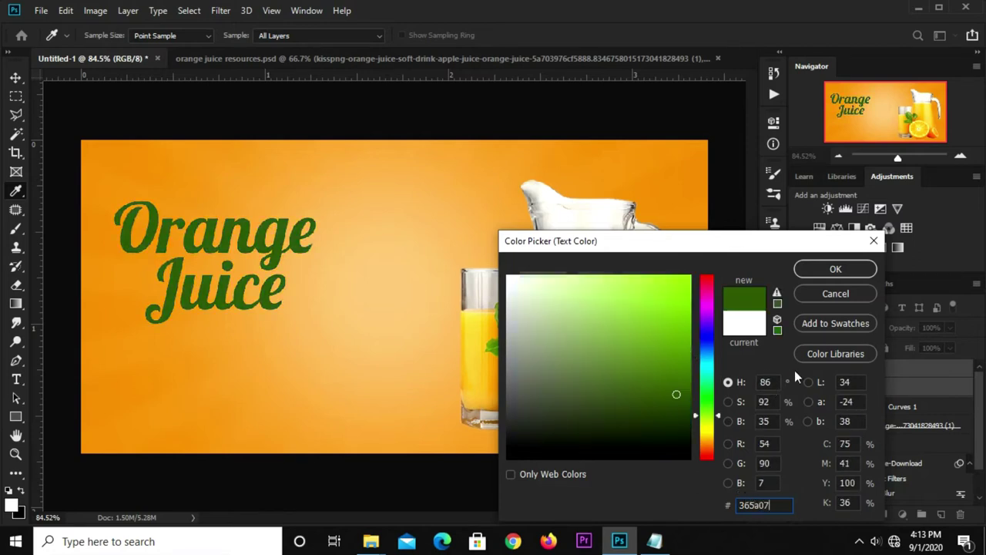
click(809, 270)
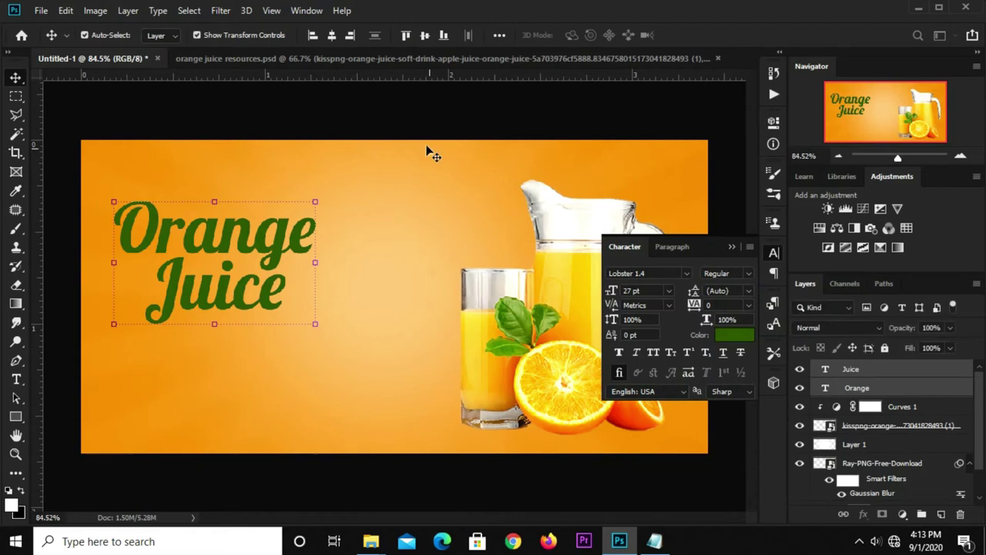
Convert the Juice title layer to a smart object and bring up its layer style options.
right_click(854, 382)
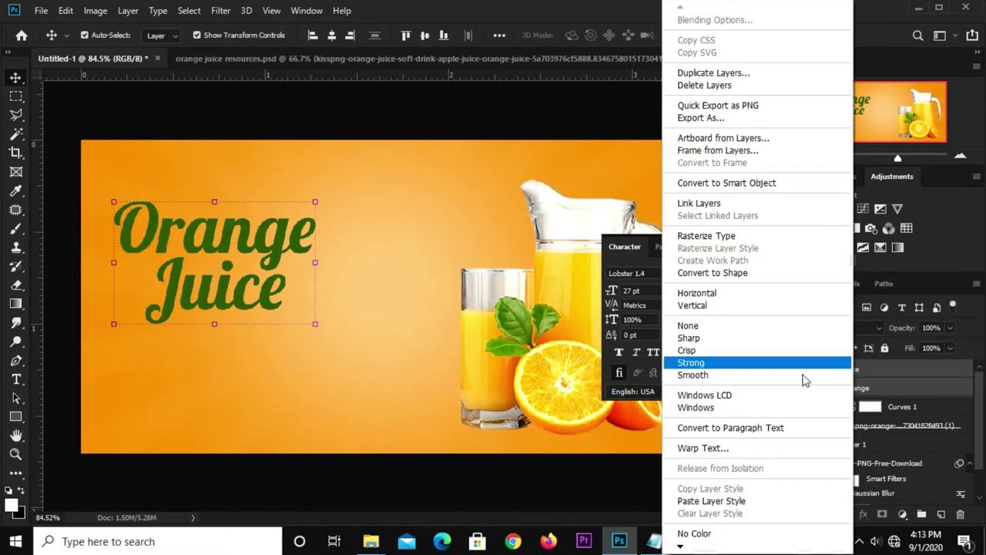
click(693, 183)
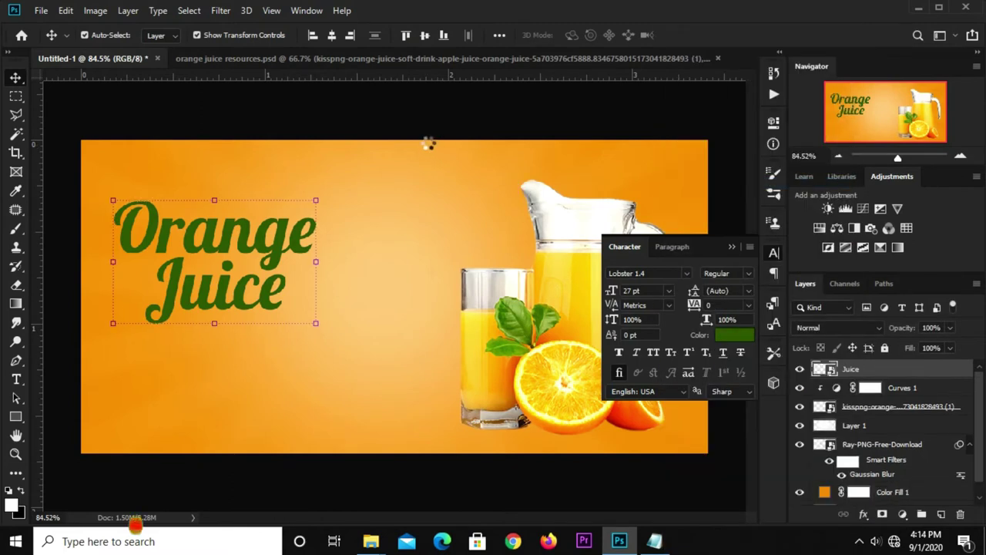
click(158, 243)
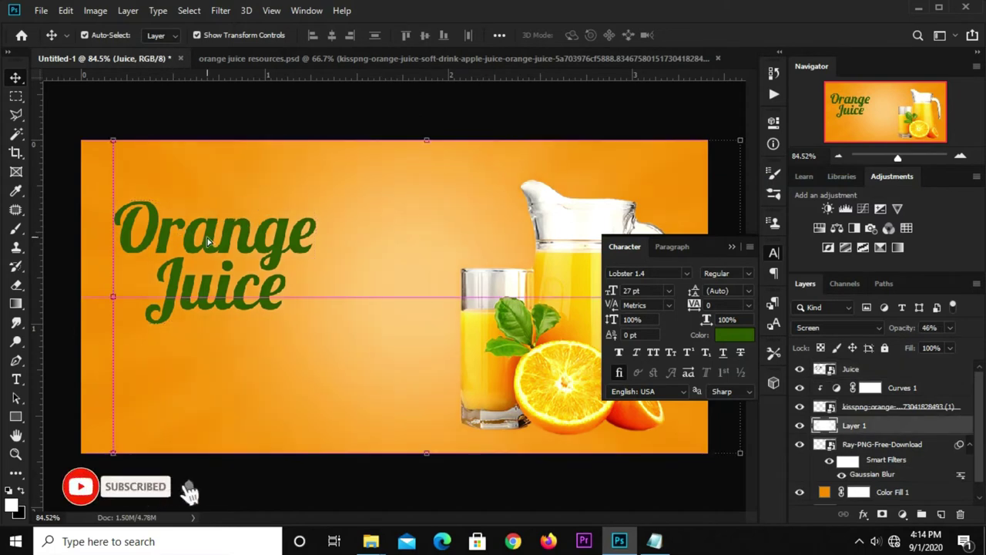
click(208, 242)
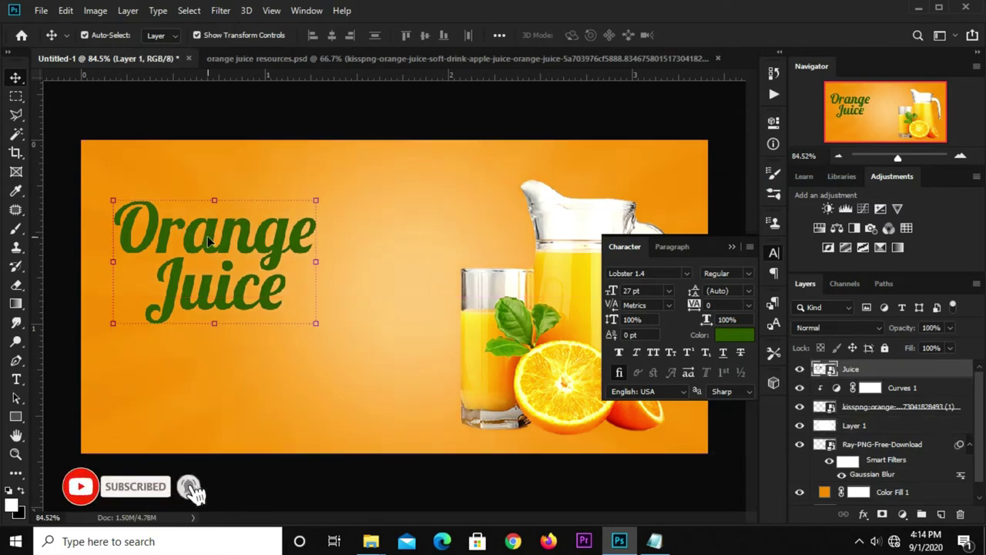
click(800, 370)
click(800, 370)
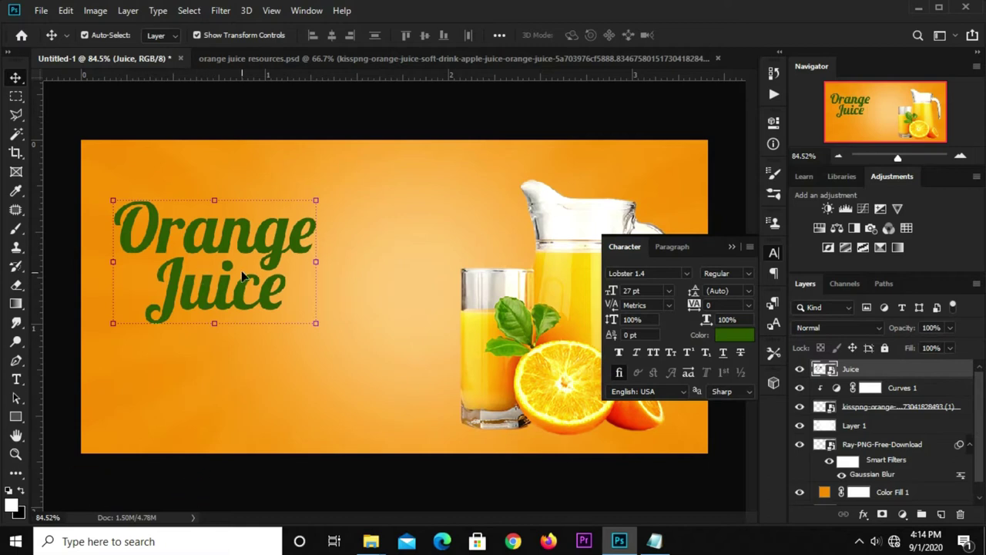
click(864, 514)
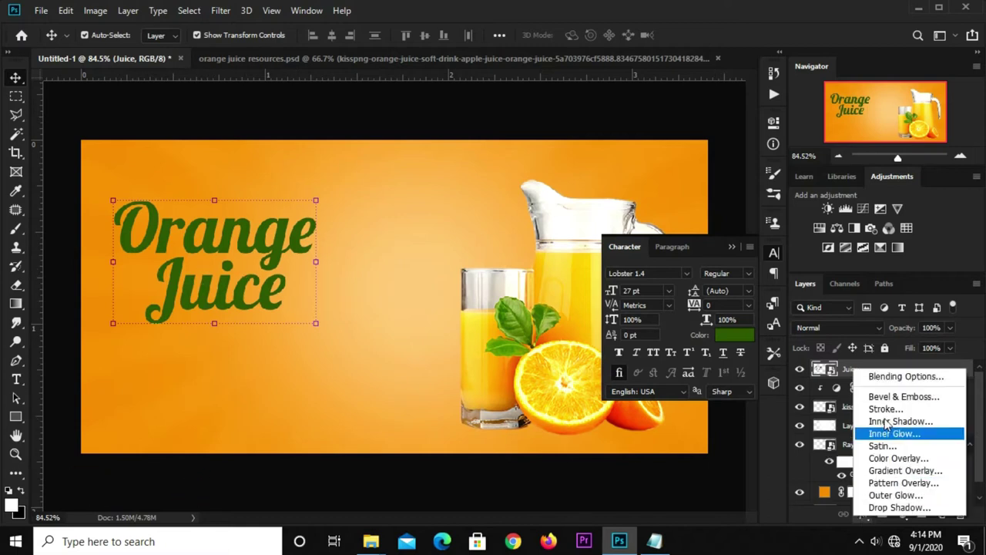
click(894, 377)
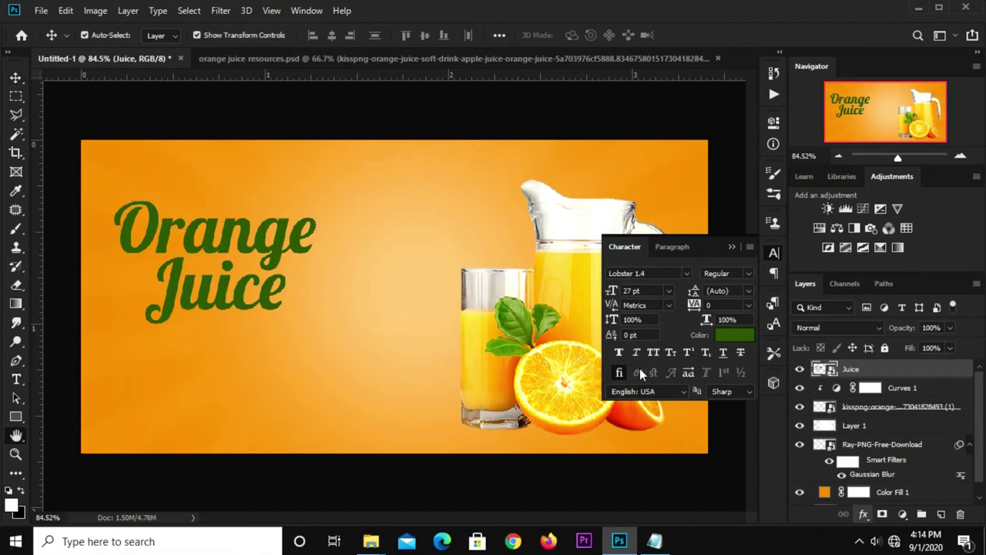
Add a 54%-opacity drop shadow to the title, adjusting its distance and size.
click(436, 430)
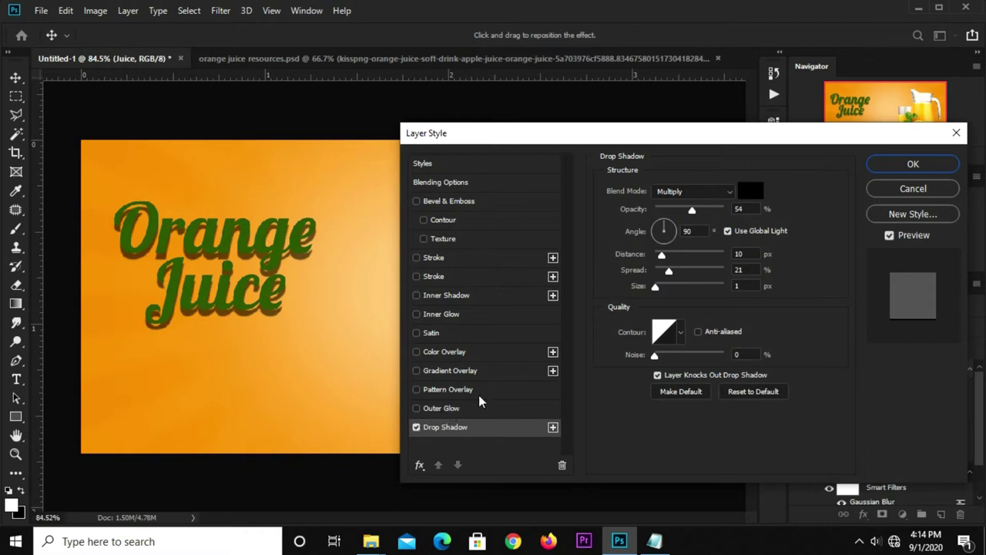
double_click(739, 208)
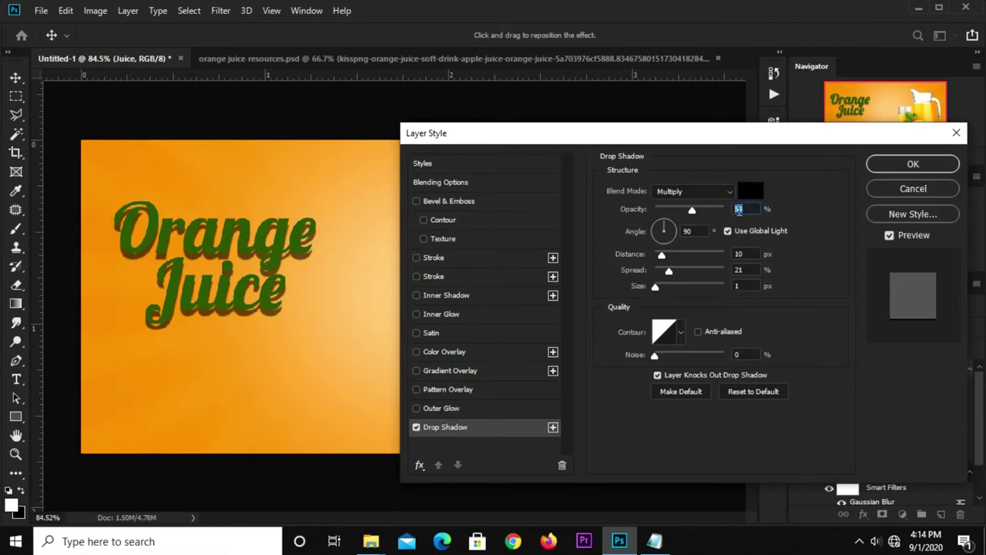
double_click(739, 254)
double_click(739, 270)
Add a white 7 px outside stroke and enable Gradient Overlay.
click(436, 259)
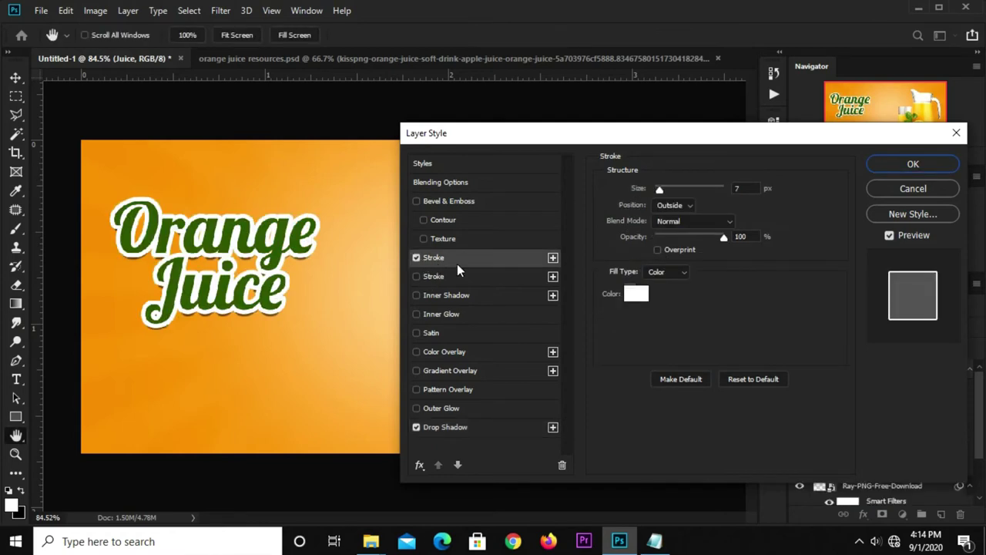
double_click(724, 188)
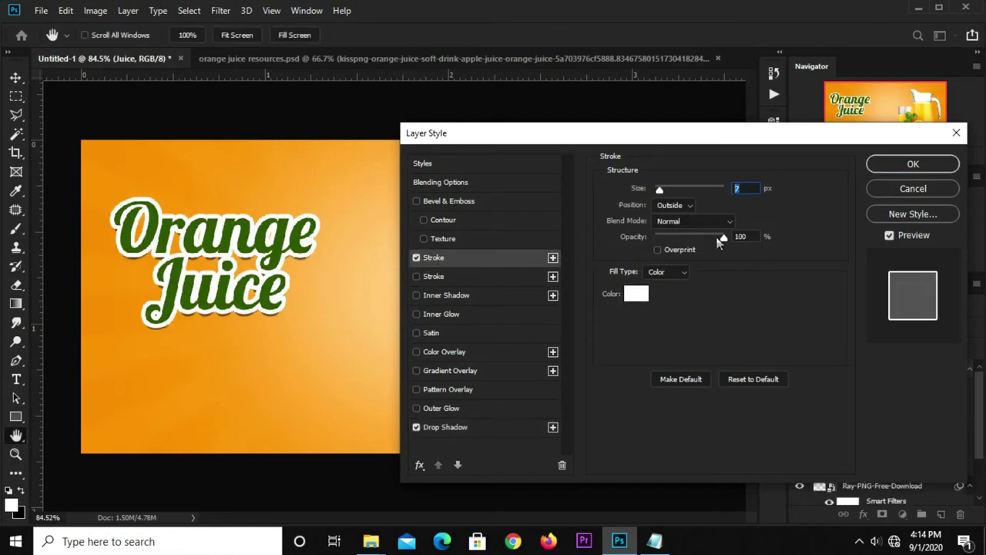
click(432, 370)
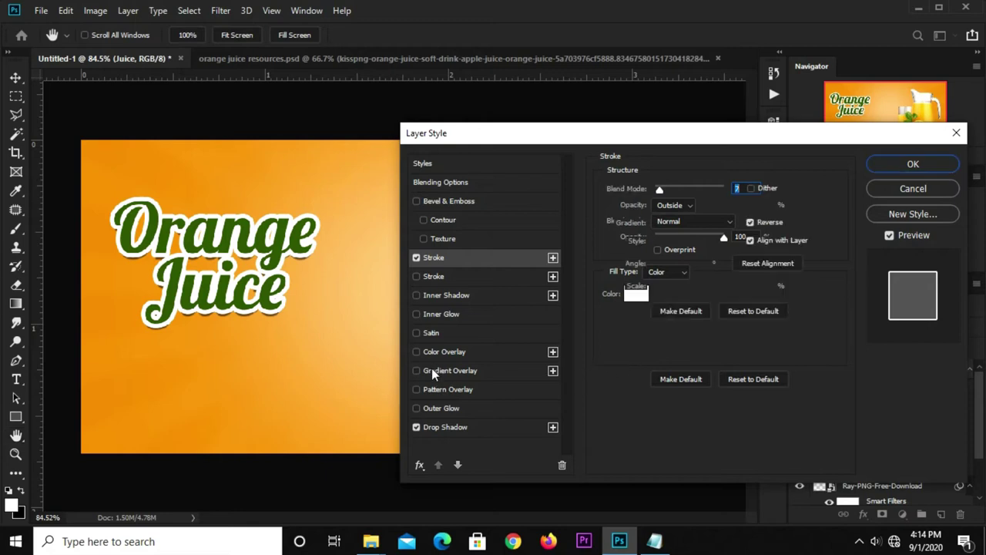
Recolour the gradient's left stop green and its middle stop a brighter green.
click(692, 223)
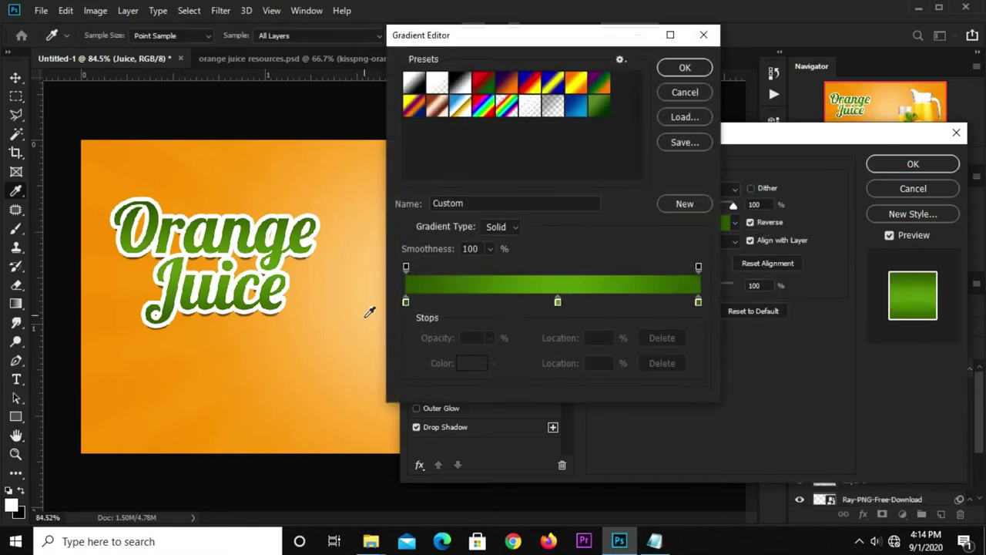
click(406, 301)
click(472, 368)
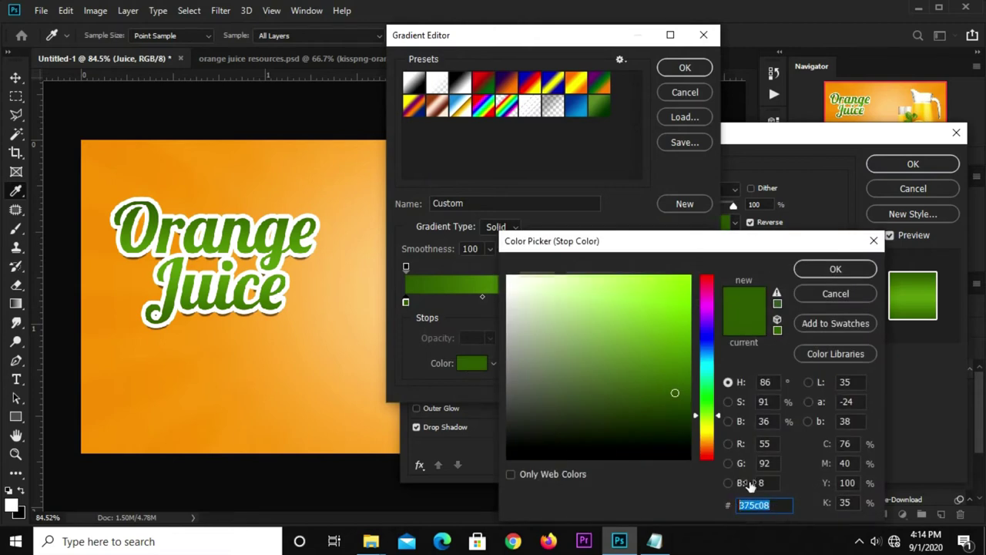
click(807, 271)
click(558, 302)
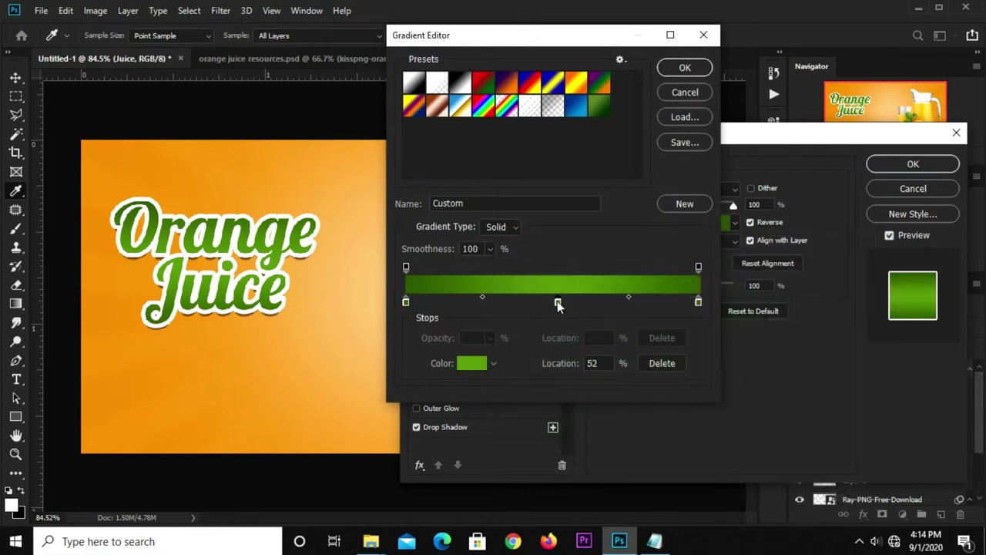
click(472, 363)
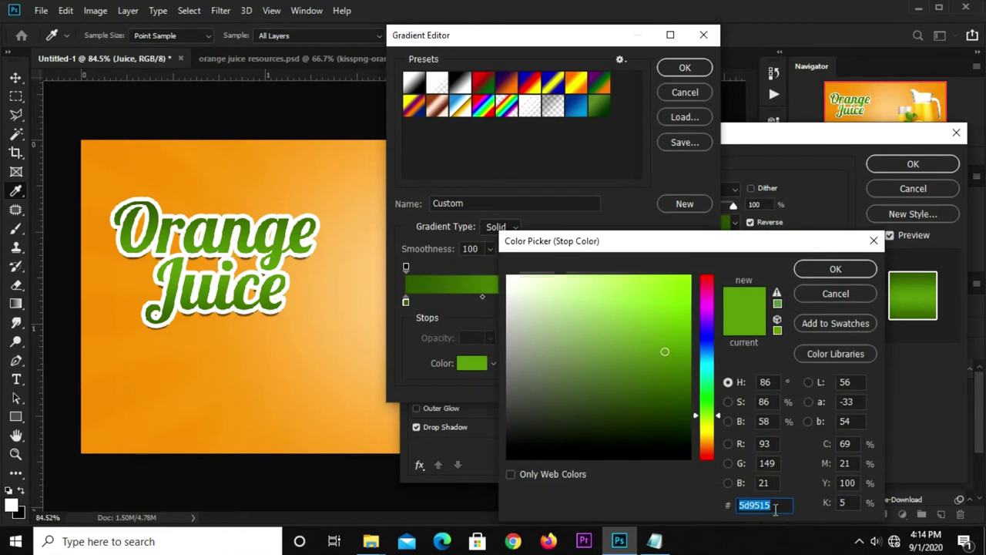
click(805, 273)
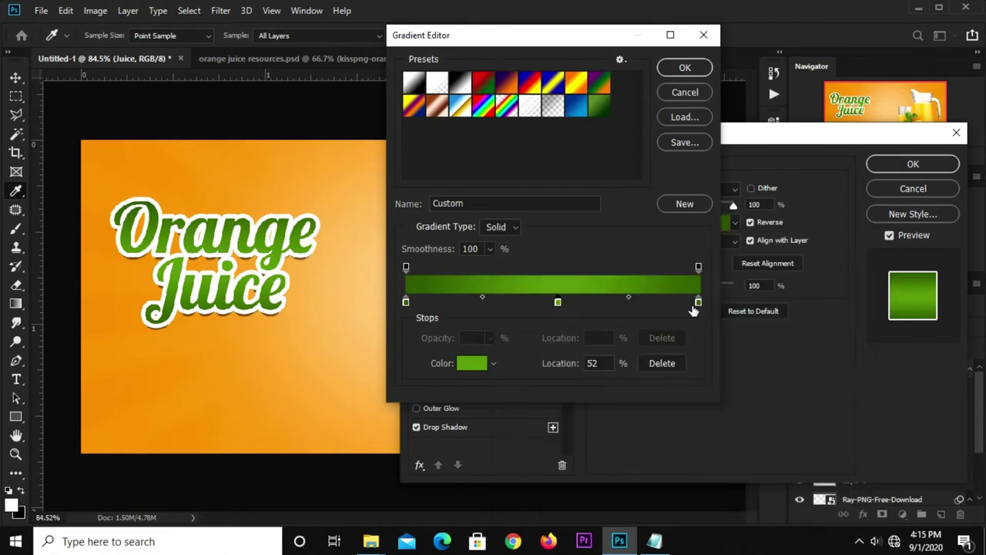
Make the right stop dark green and apply the green gradient style to the title.
click(699, 302)
click(472, 363)
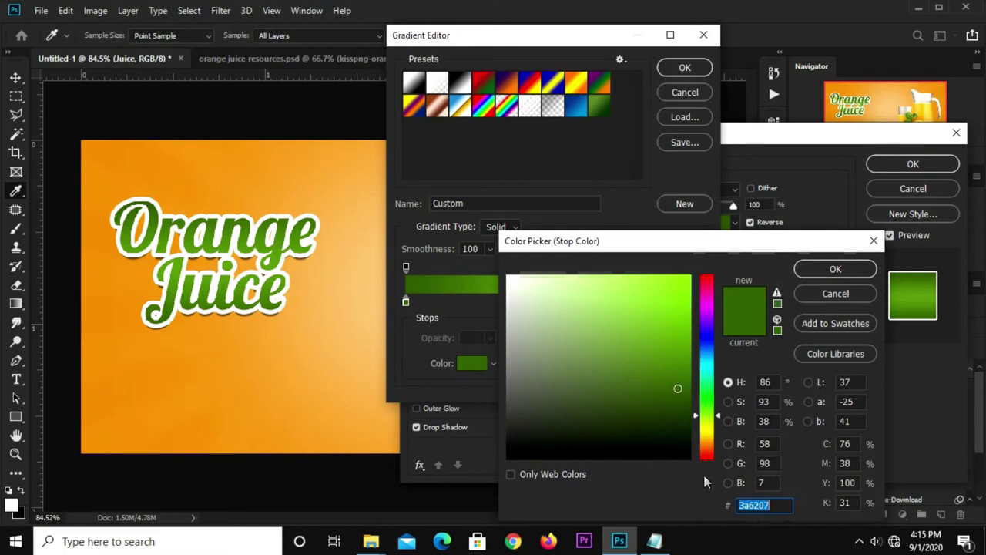
click(801, 269)
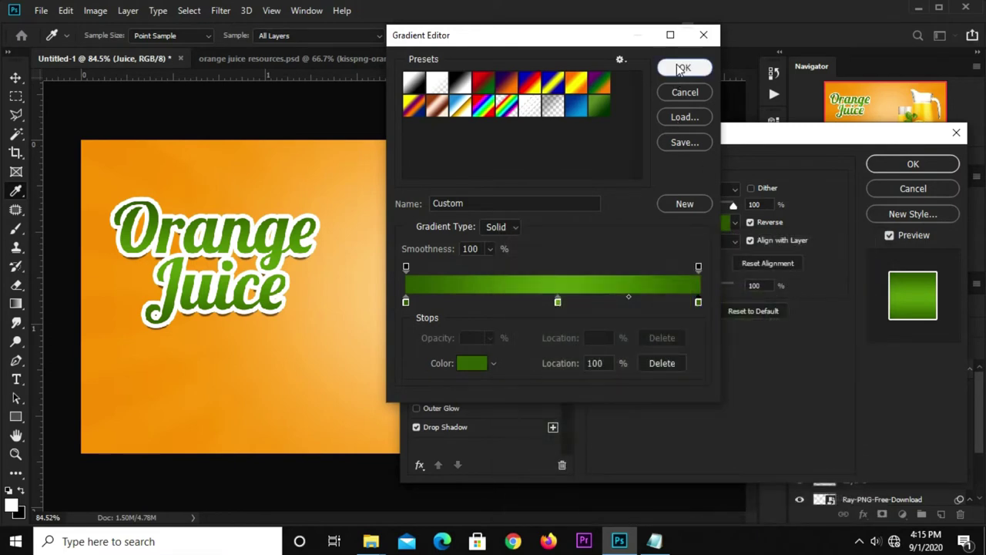
click(684, 69)
drag(685, 132, 523, 119)
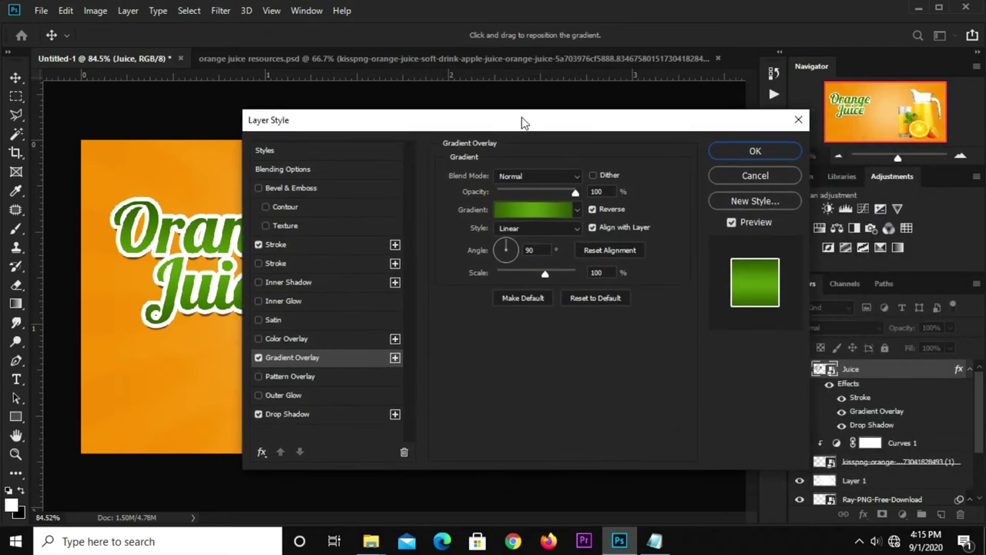
click(731, 150)
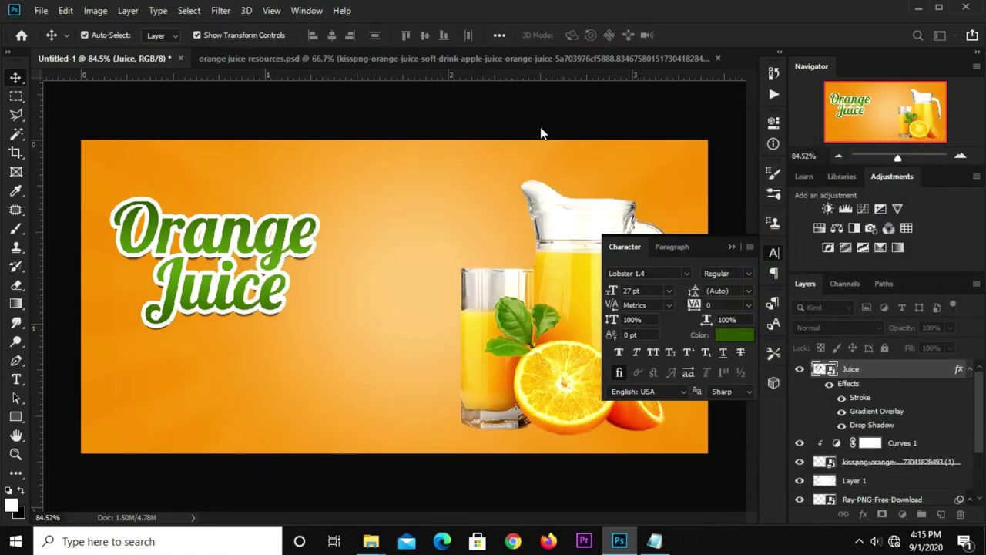
Drag the styled Orange Juice title a few pixels down and deselect it.
click(732, 248)
click(469, 115)
scroll(476, 117, down, 1)
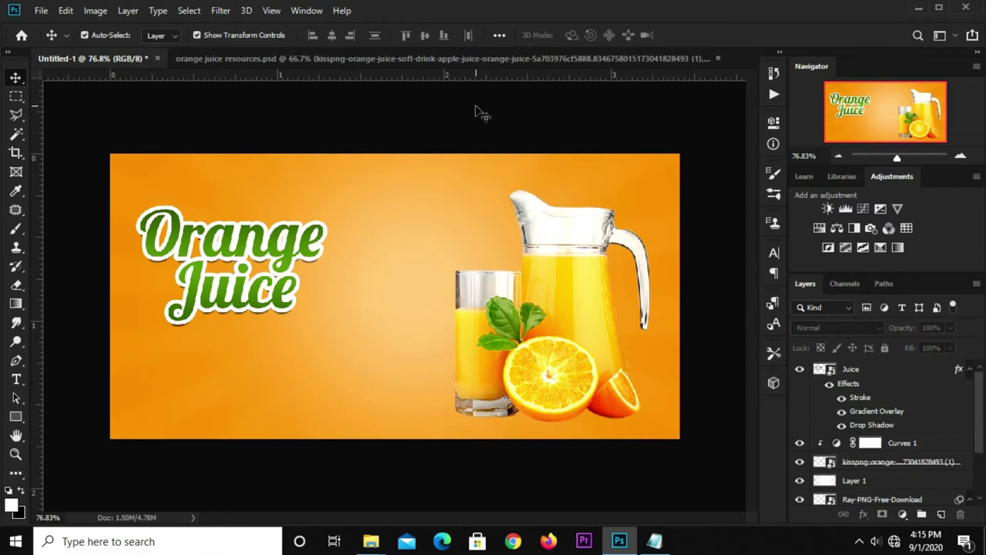
scroll(475, 113, up, 1)
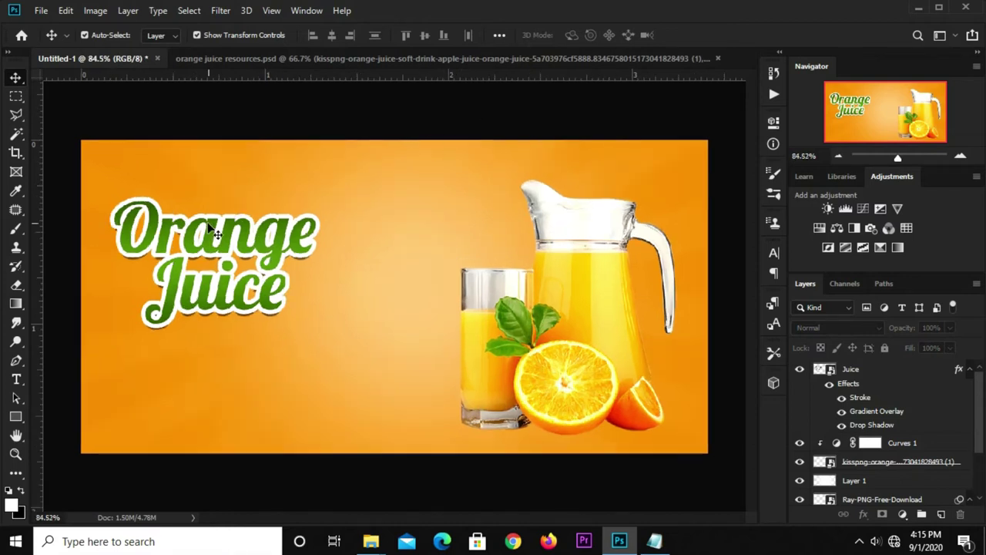
drag(187, 268, 188, 276)
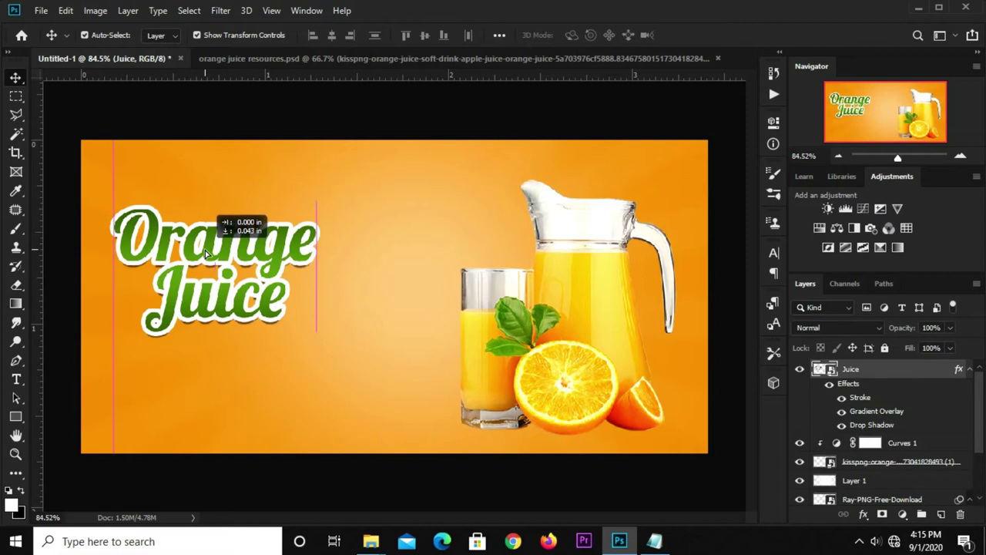
click(308, 115)
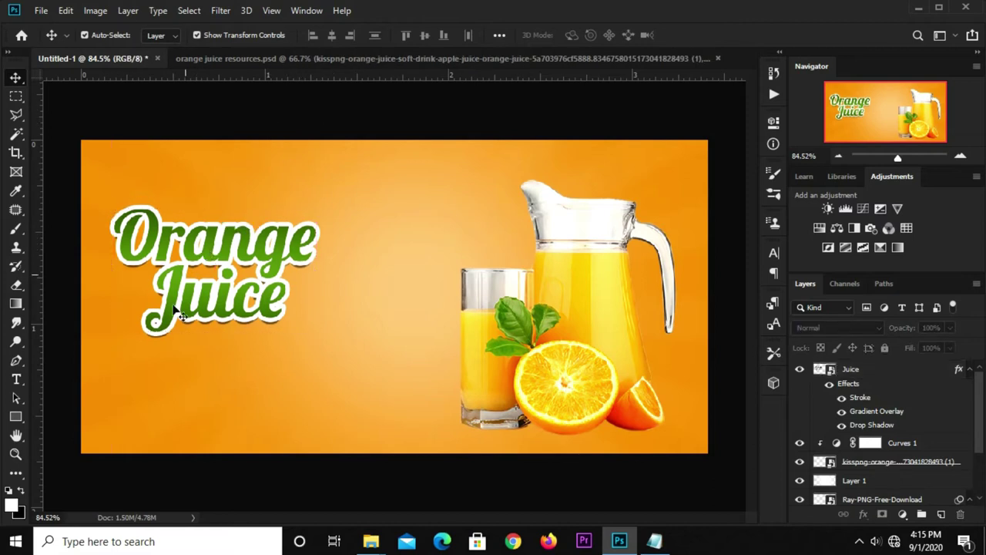
Add a Lorem ipsum placeholder paragraph box below the Orange Juice title.
click(16, 379)
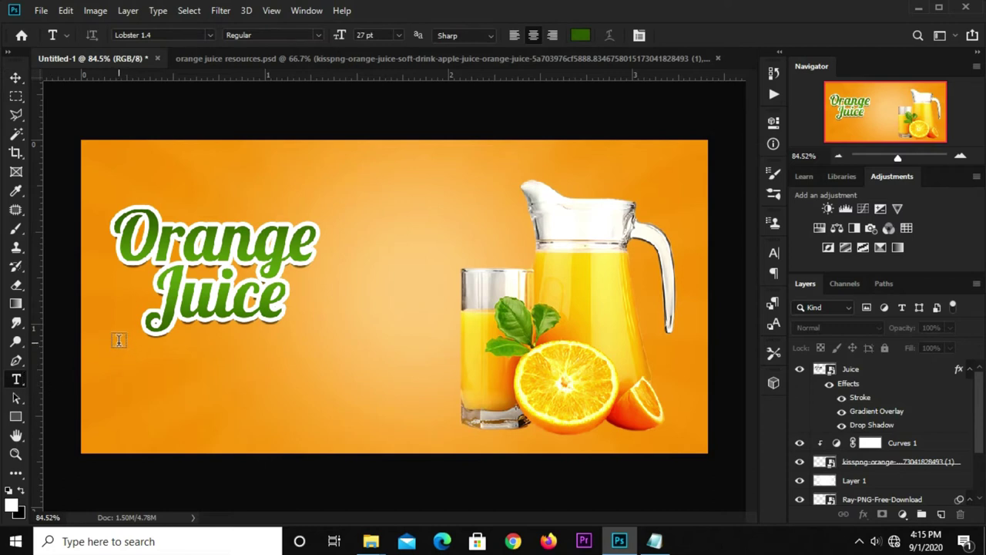
drag(115, 343, 303, 382)
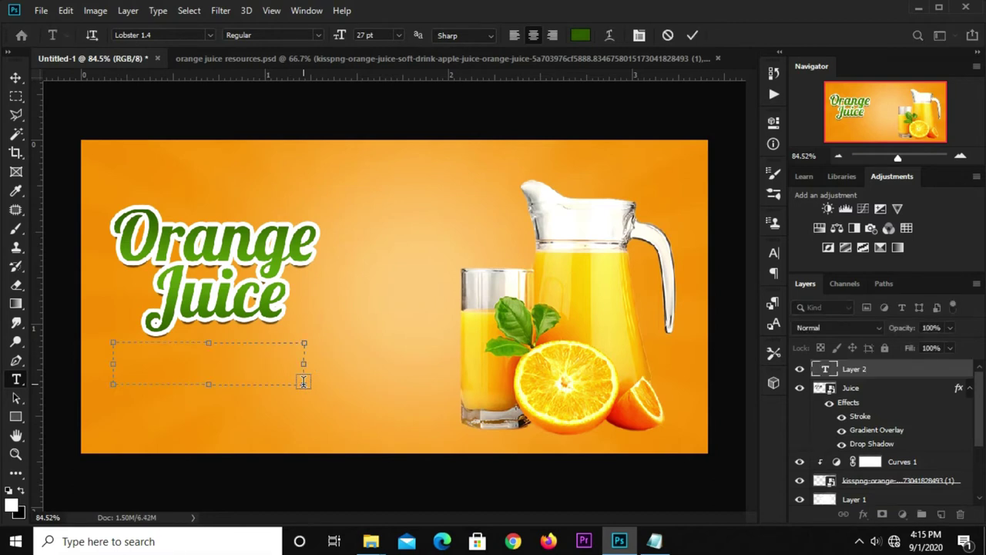
click(692, 35)
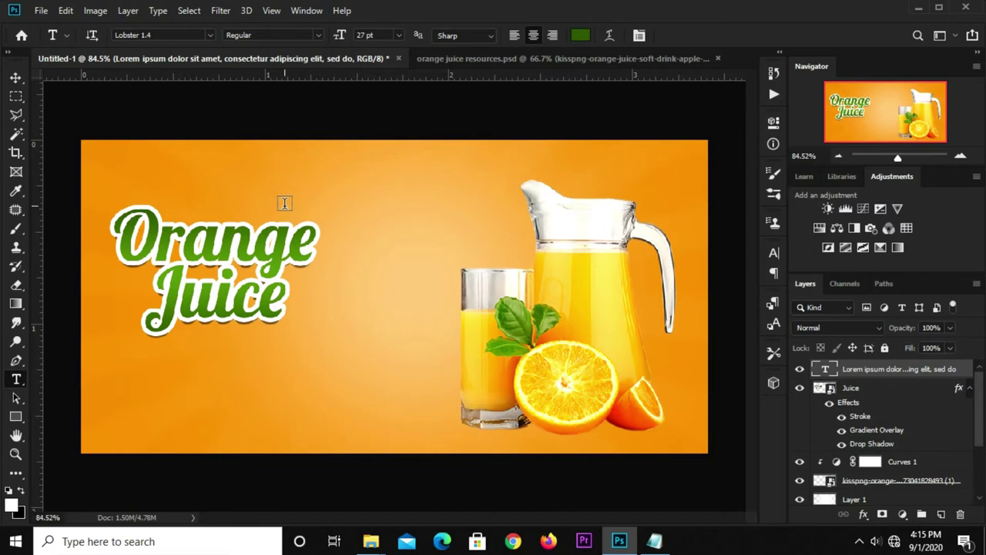
key(v)
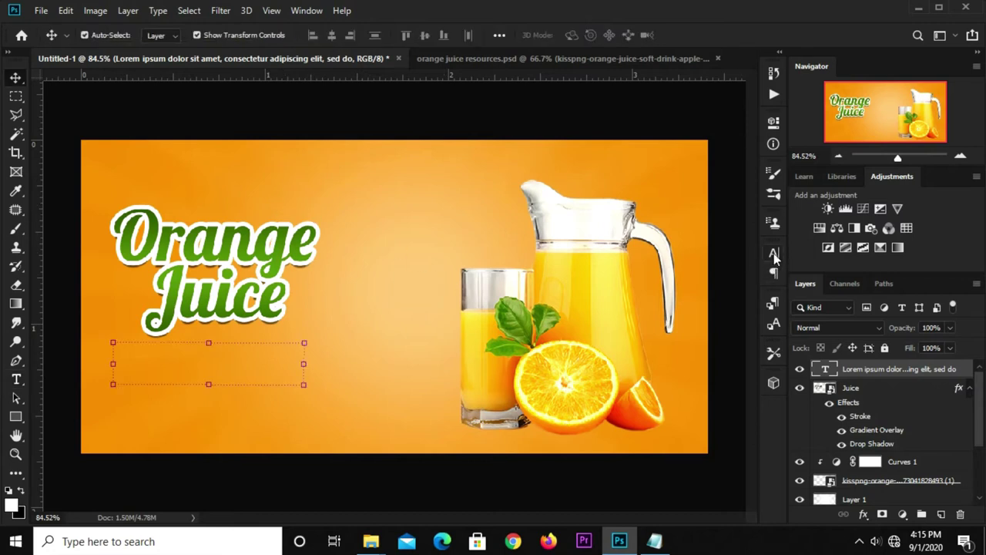
Set the placeholder text size to 8 pt.
click(774, 255)
click(670, 291)
click(651, 334)
click(770, 254)
click(670, 290)
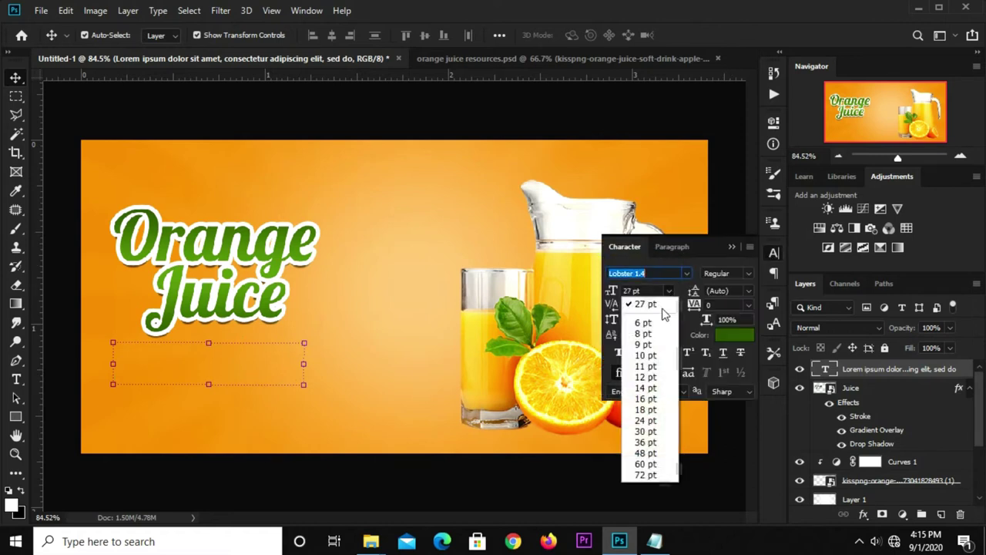
click(653, 333)
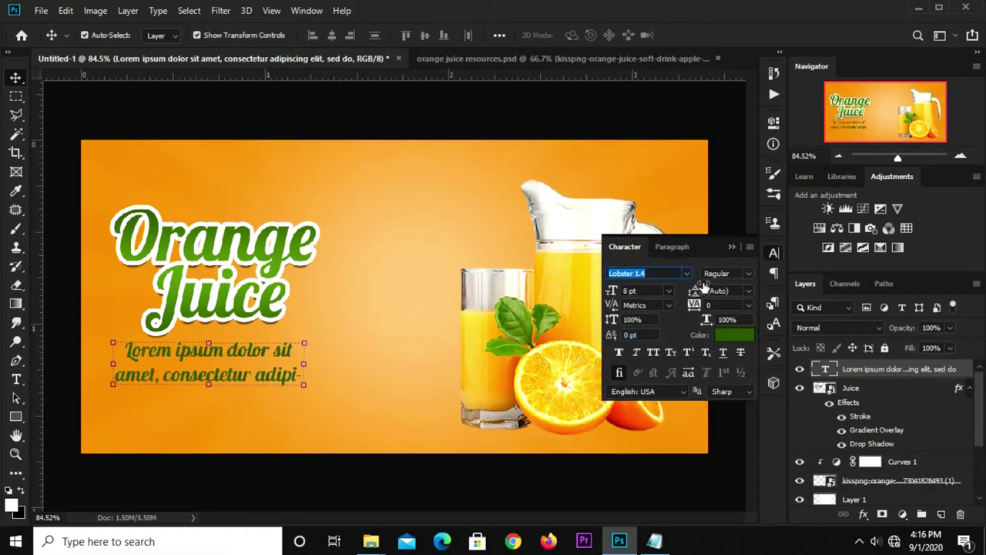
click(734, 249)
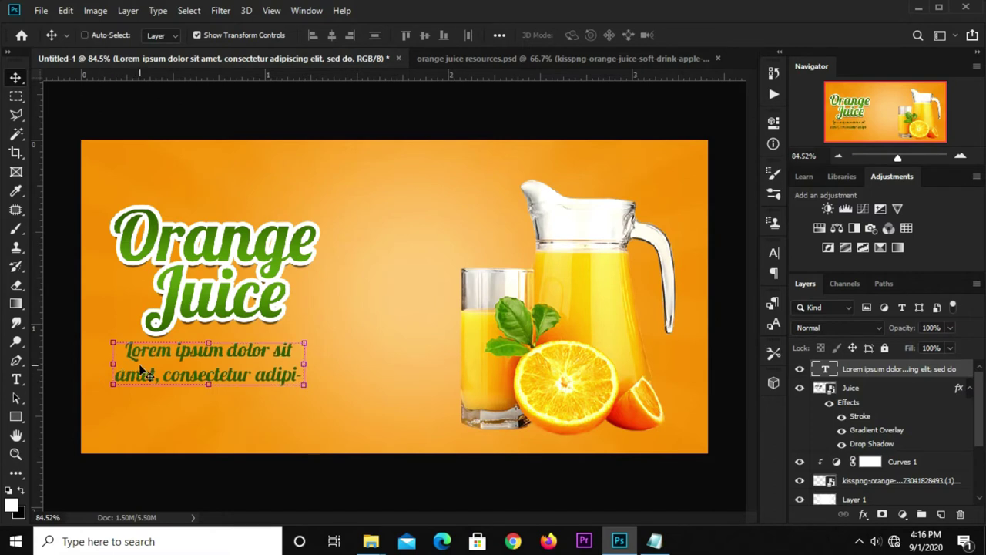
Scale down the placeholder text block, then delete that text layer.
key(ctrl+t)
drag(304, 384, 267, 359)
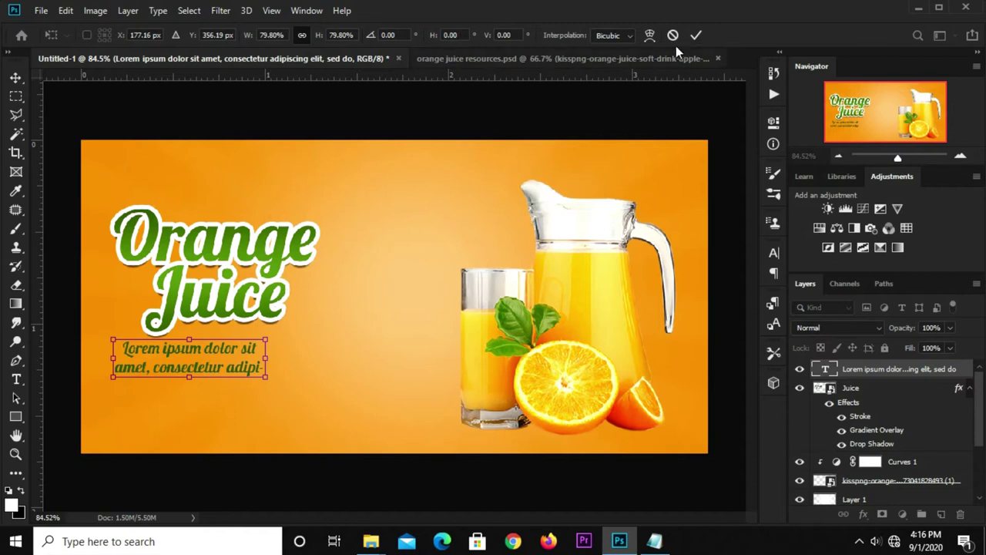
click(697, 34)
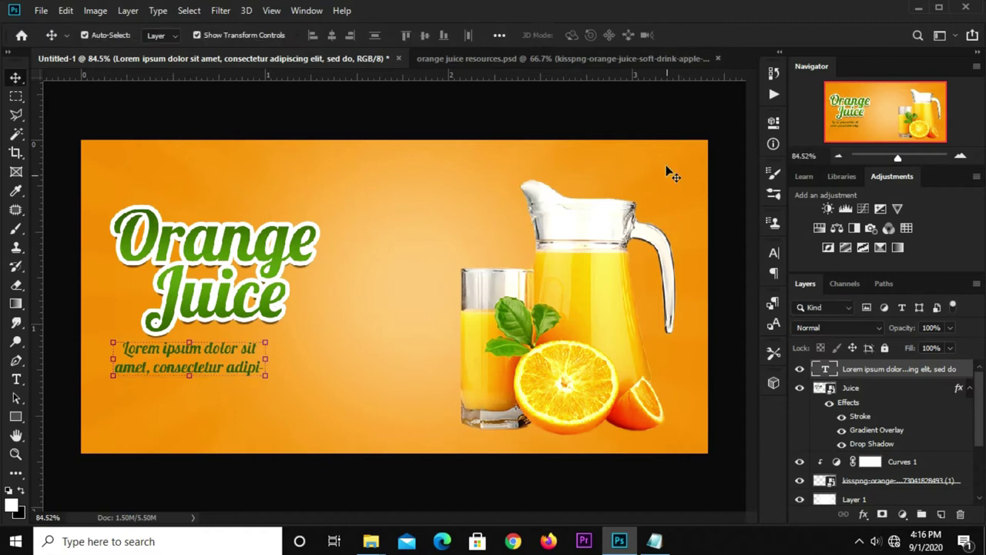
click(960, 514)
click(437, 212)
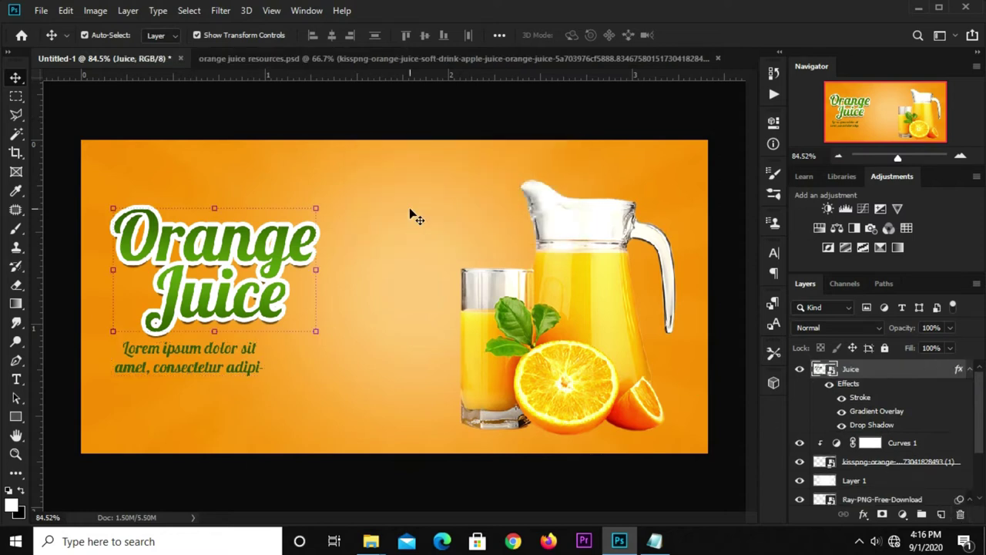
Add a Lorem ipsum paragraph box below the title at 6 pt.
click(15, 379)
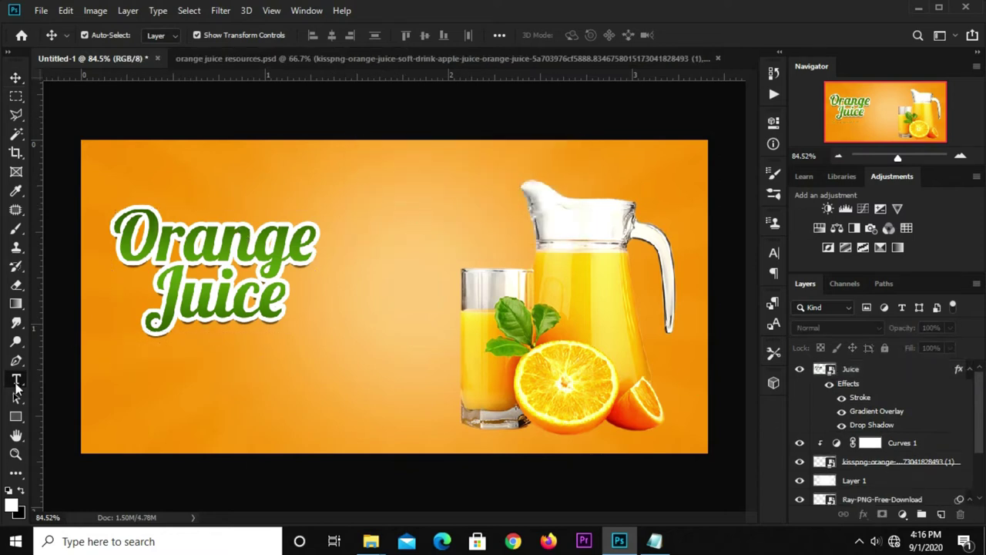
drag(121, 346, 308, 399)
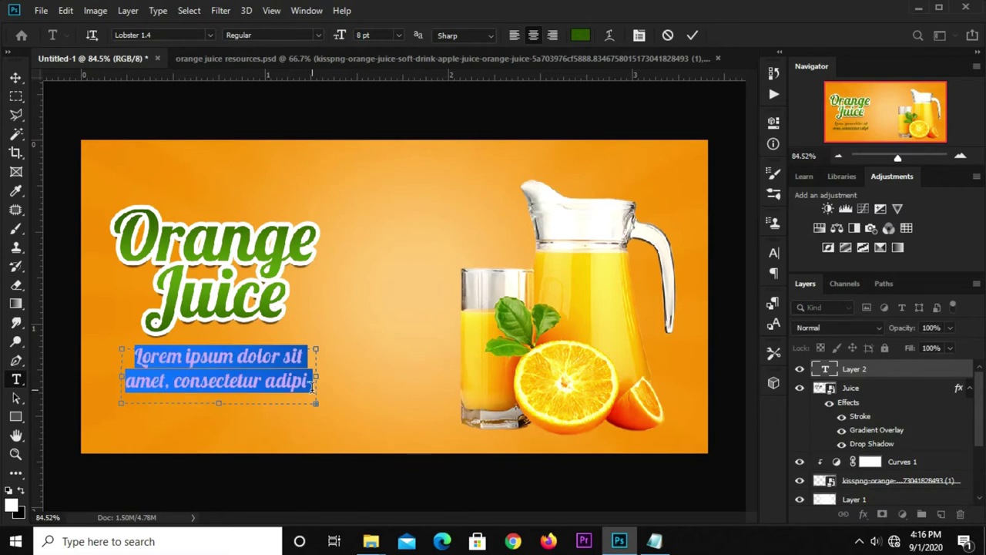
click(693, 35)
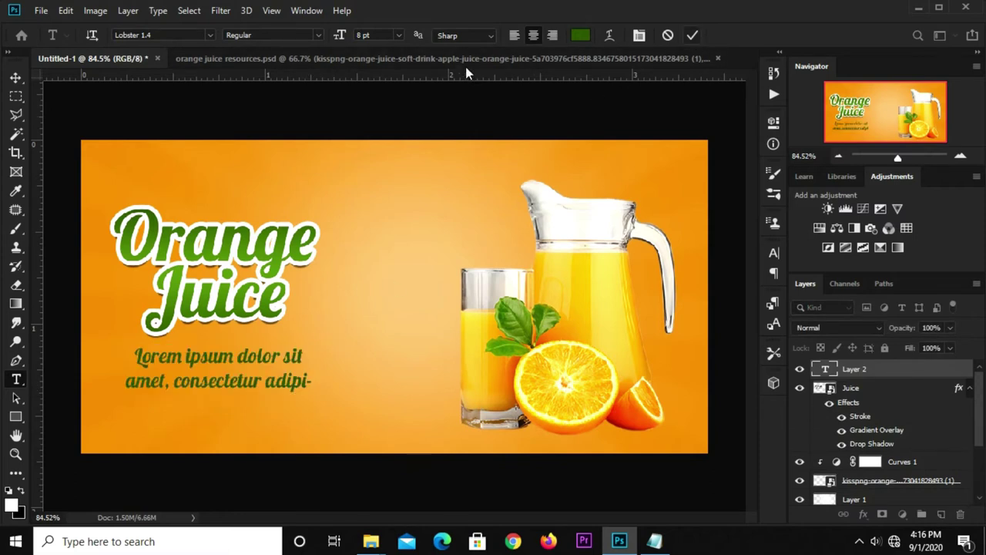
click(398, 35)
click(385, 67)
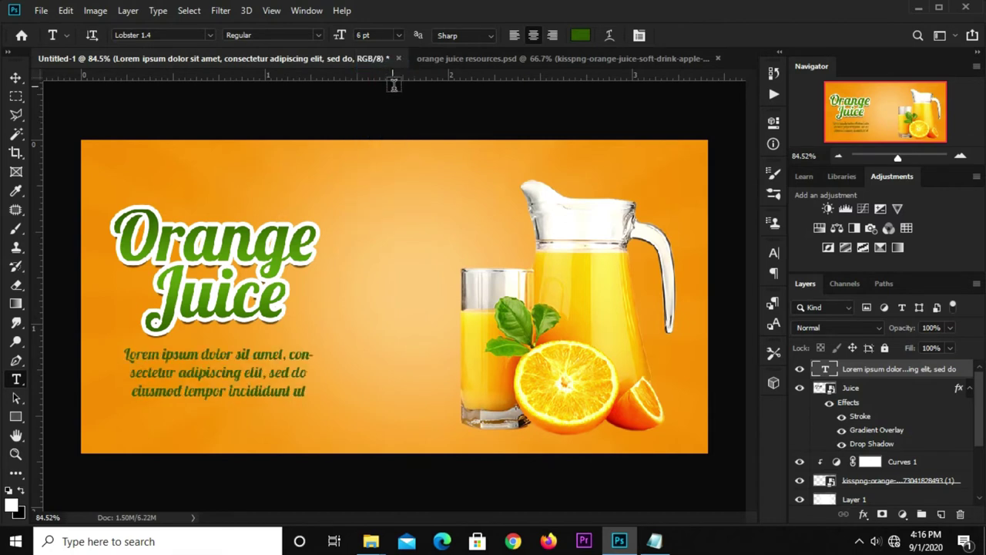
Scale the paragraph down to about 83% and nudge it slightly upward.
click(17, 78)
click(229, 113)
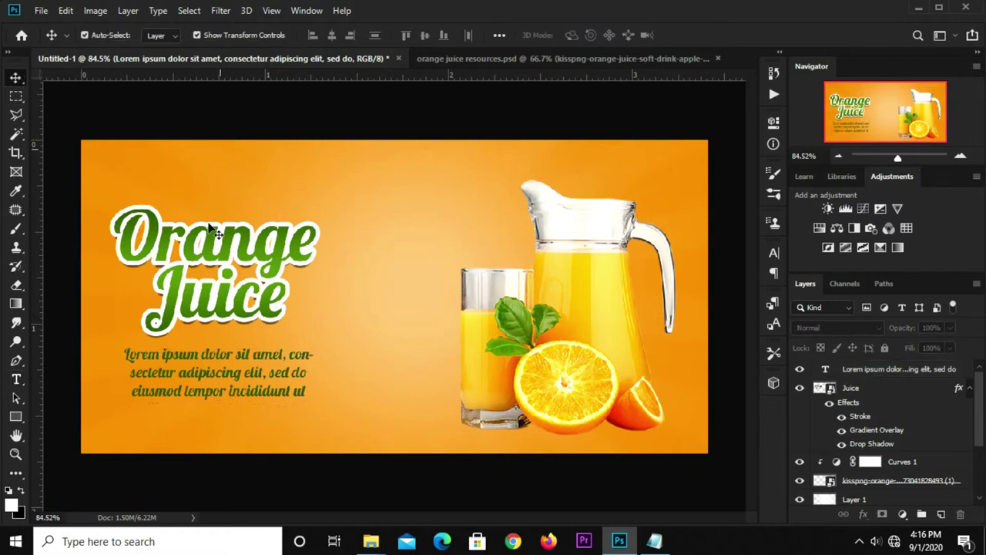
click(224, 391)
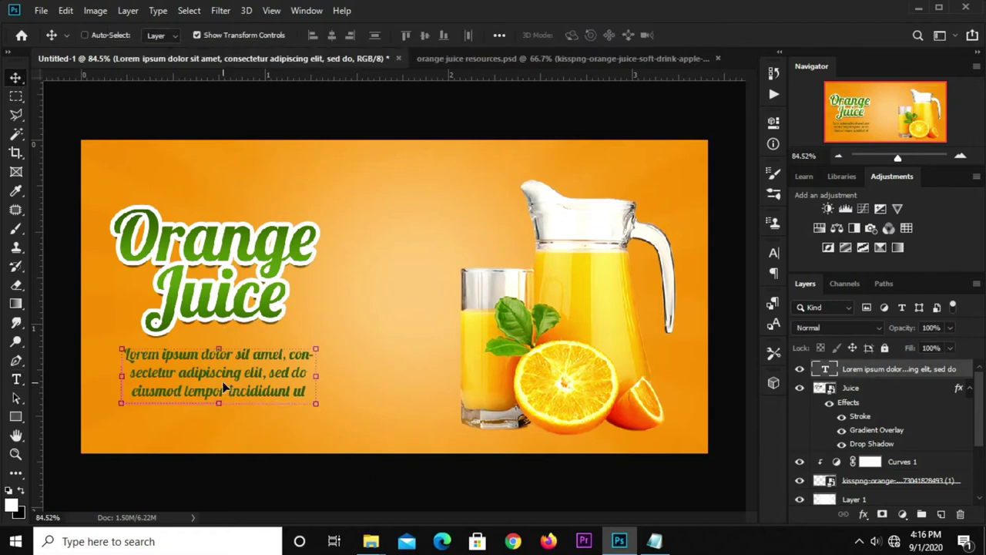
key(ctrl+t)
drag(315, 402, 298, 382)
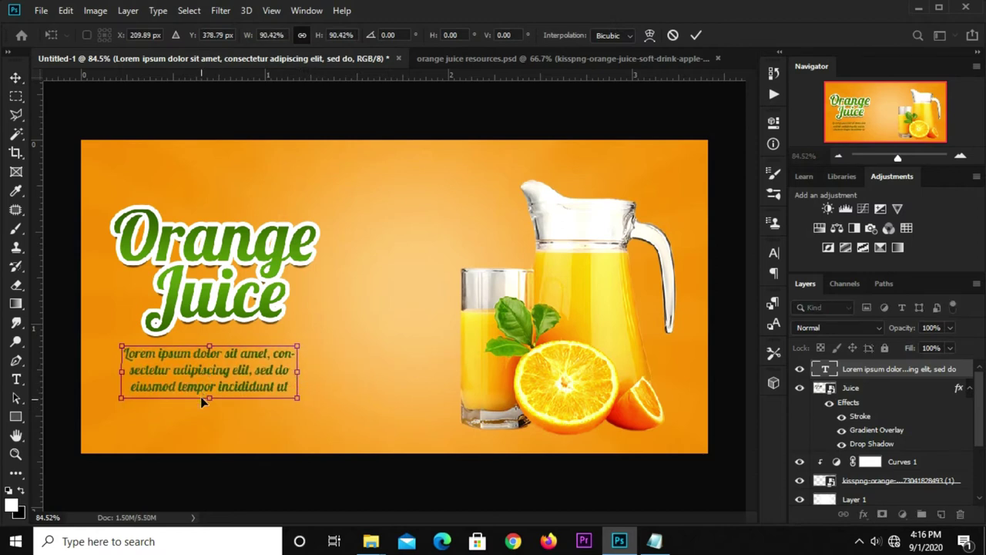
drag(206, 397, 206, 393)
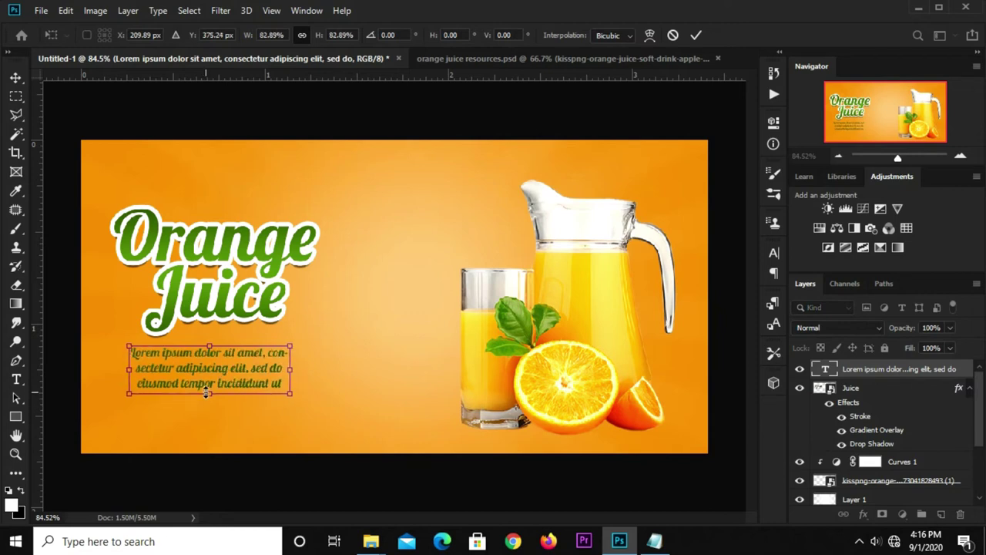
key(Return)
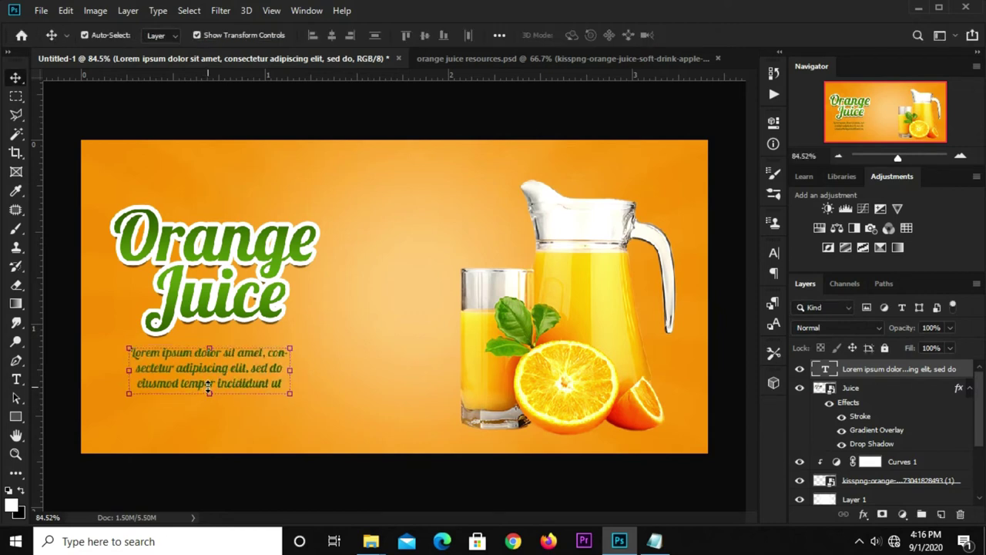
key(Up)
key(Up)
key(Up)
key(Up)
key(Up)
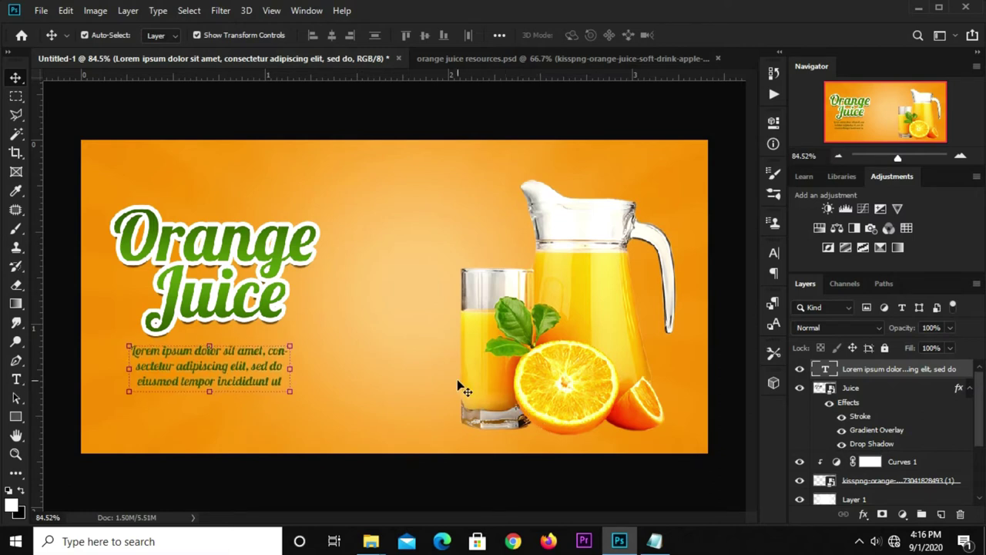
click(339, 116)
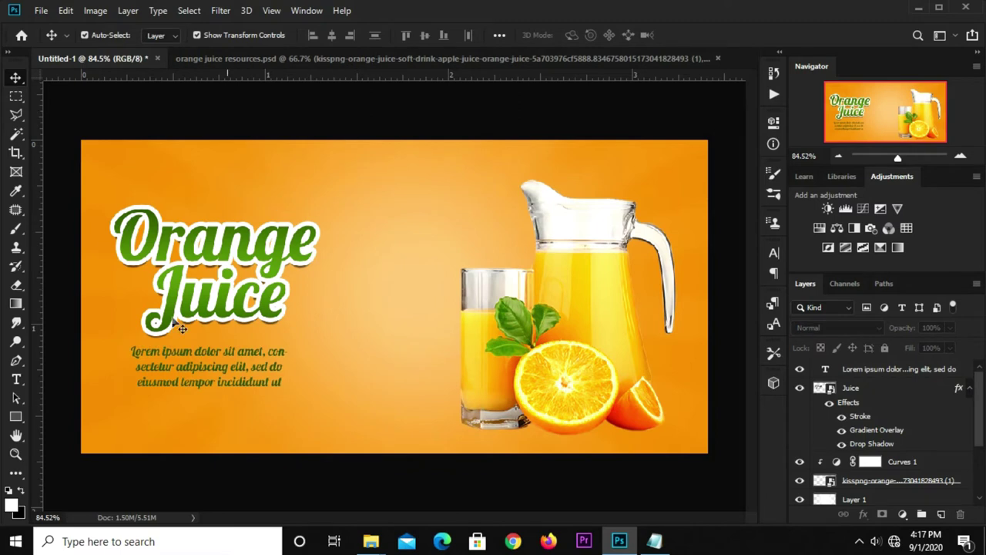
Draw a wide rectangle bar below the subtitle.
click(10, 416)
click(56, 419)
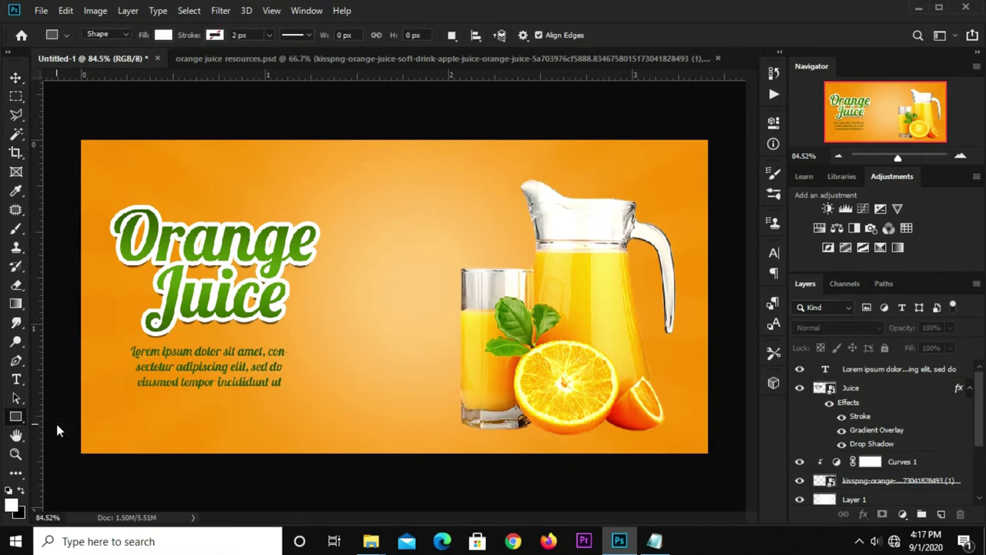
drag(115, 399, 305, 419)
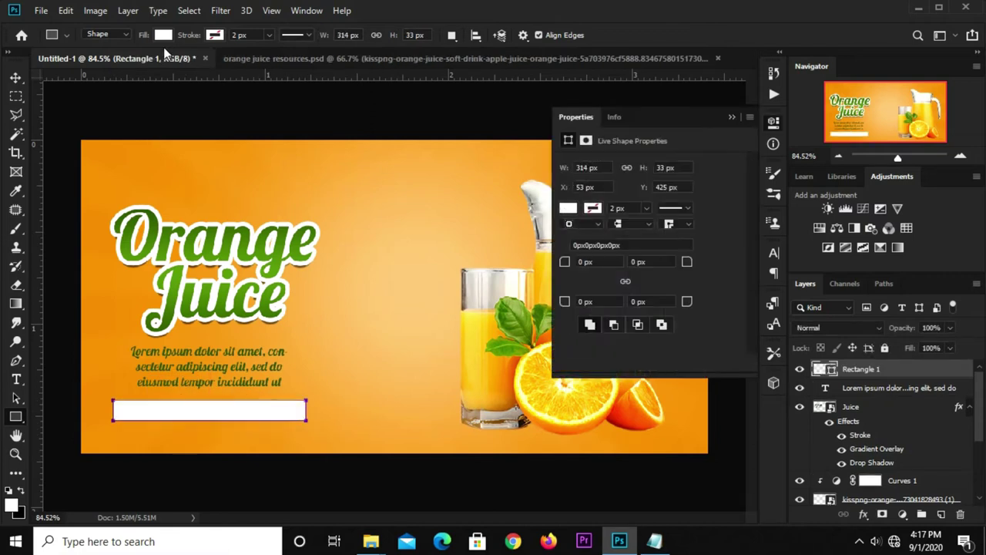
Copy colour code 365a07 from the notes into the bar's fill colour picker.
click(163, 36)
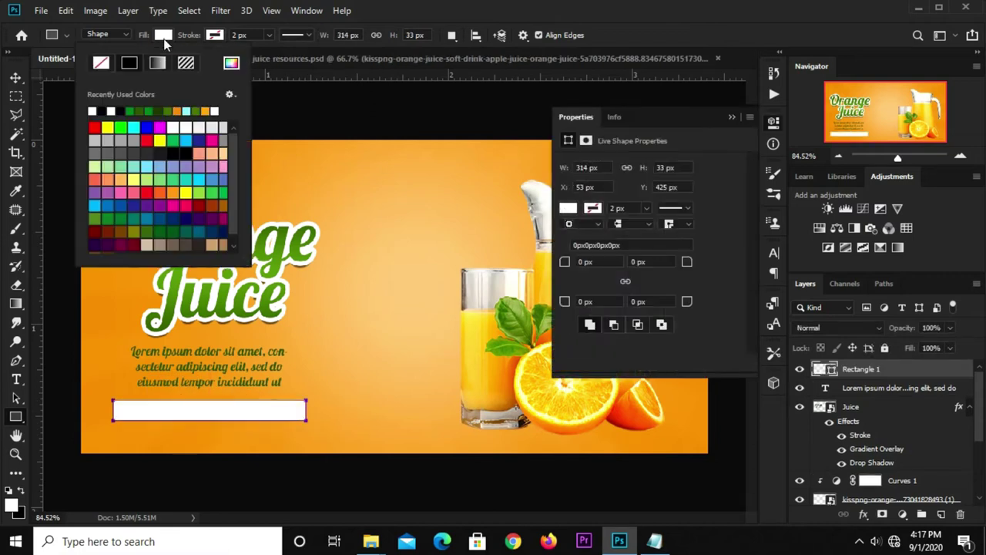
click(231, 62)
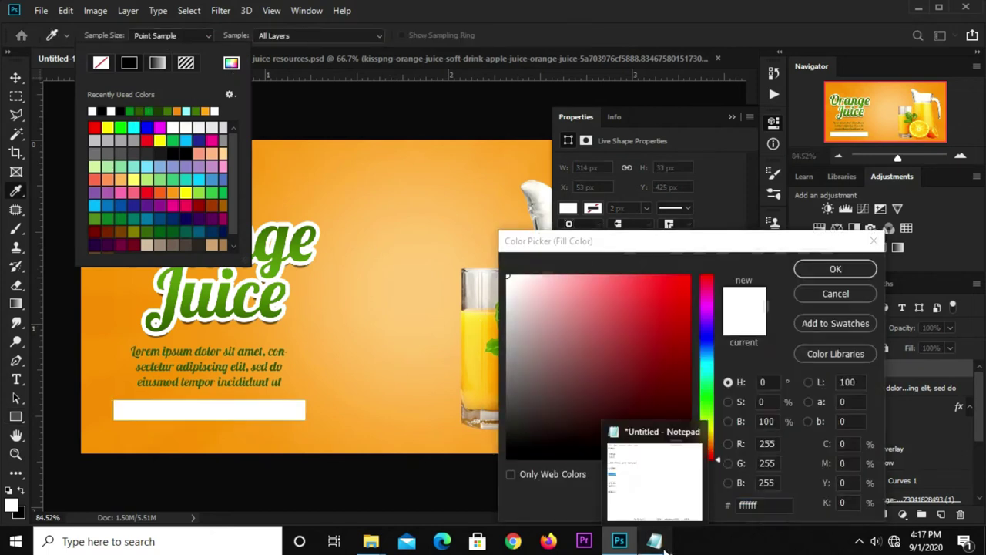
click(654, 541)
right_click(355, 261)
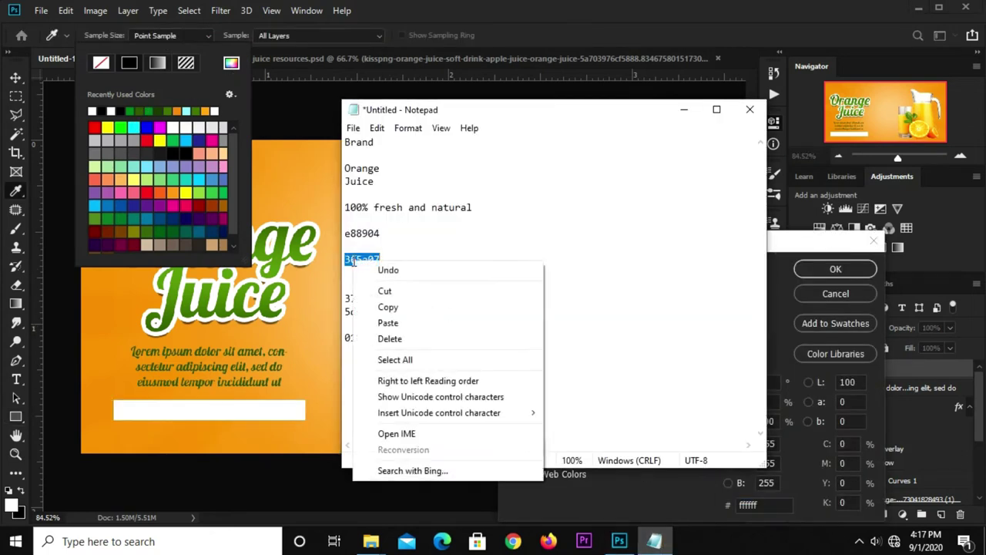
click(393, 308)
click(747, 505)
right_click(749, 505)
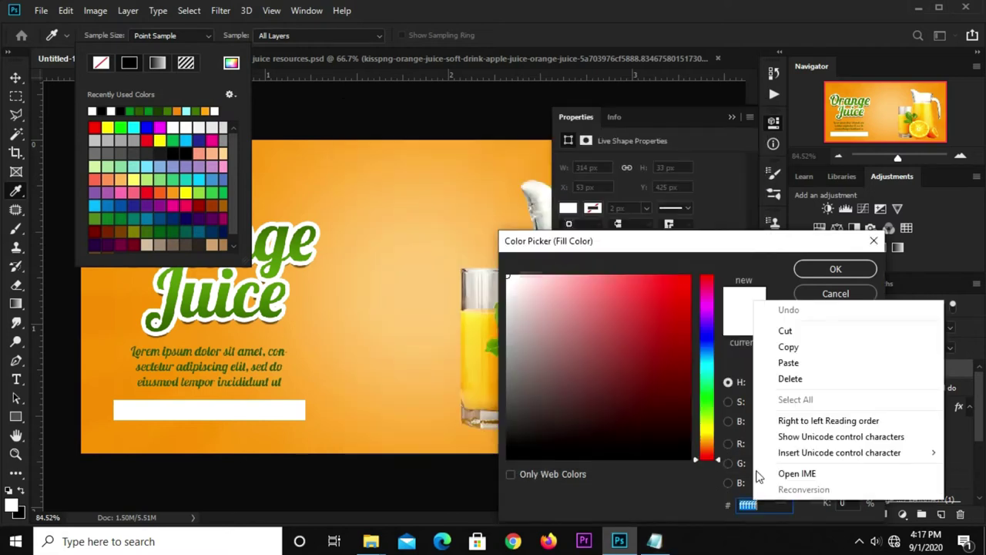
click(786, 363)
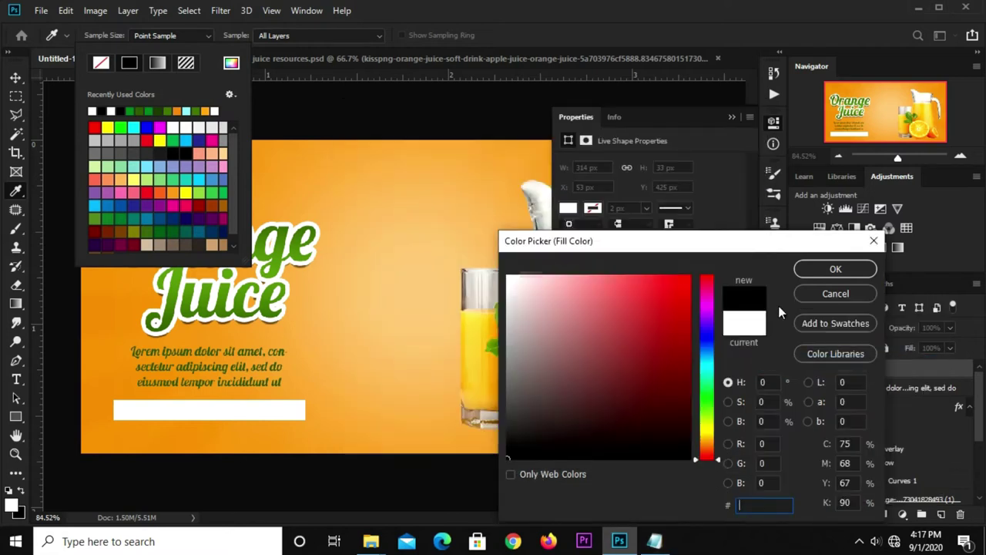
Enter hex 365a07 to fill the bar dark green and close the panels.
click(655, 541)
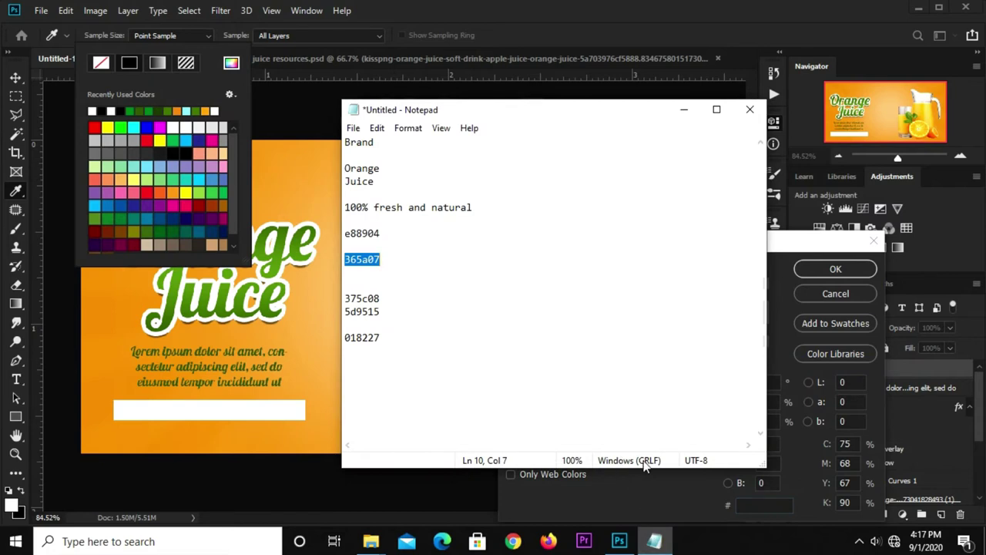
click(743, 506)
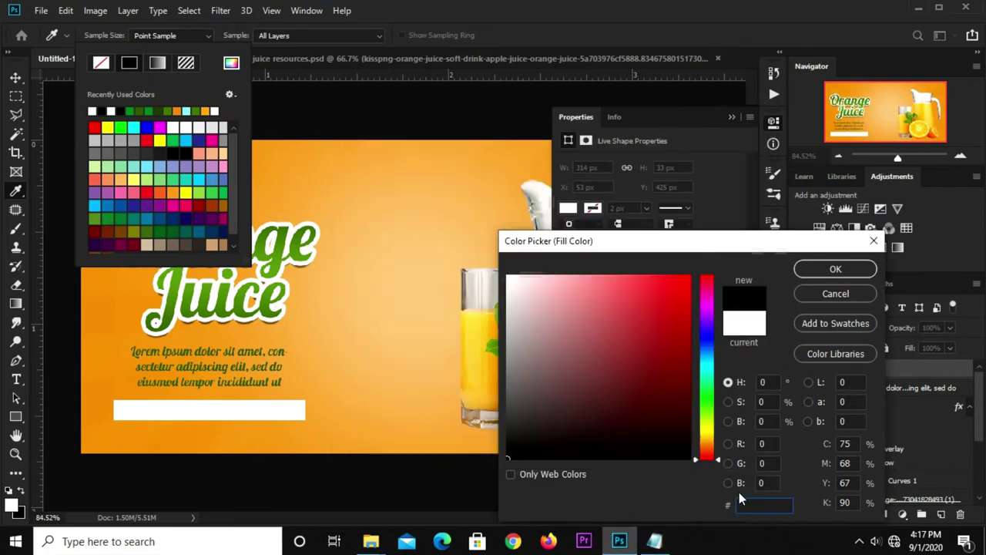
text(365)
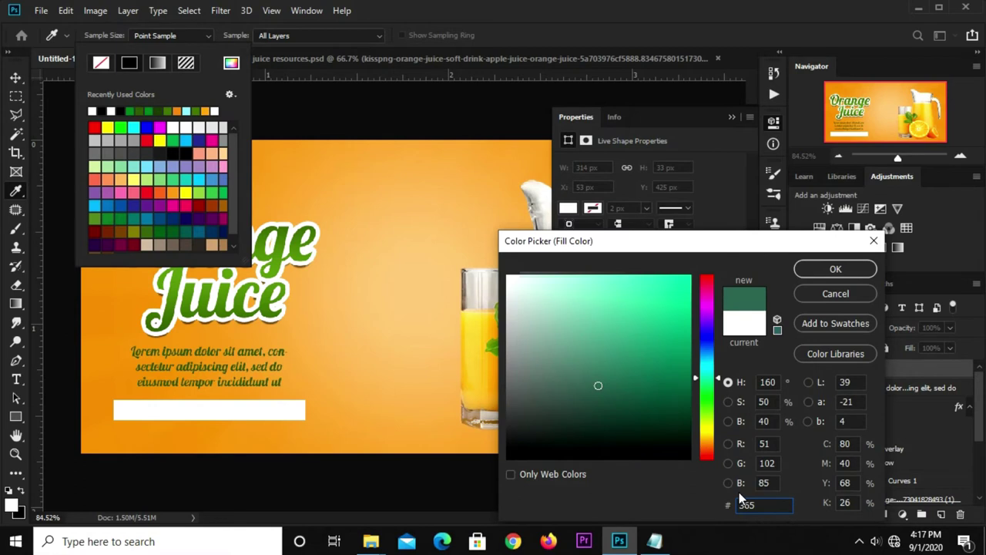
text(a0)
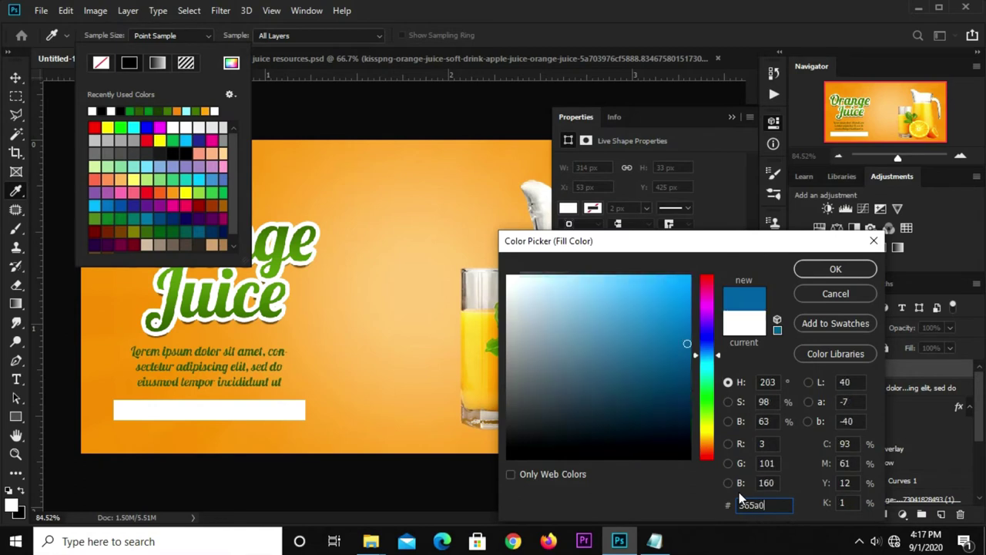
text(7)
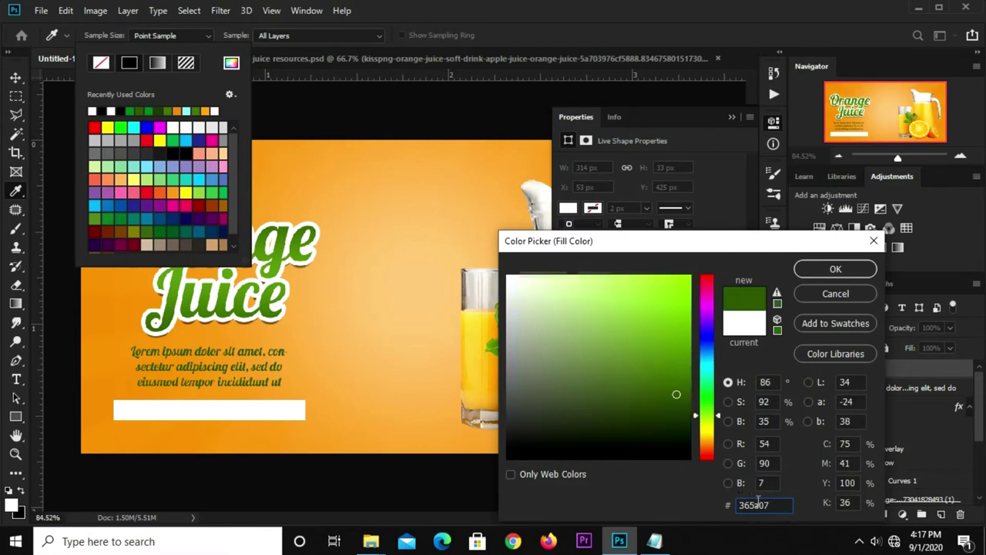
drag(775, 506, 728, 505)
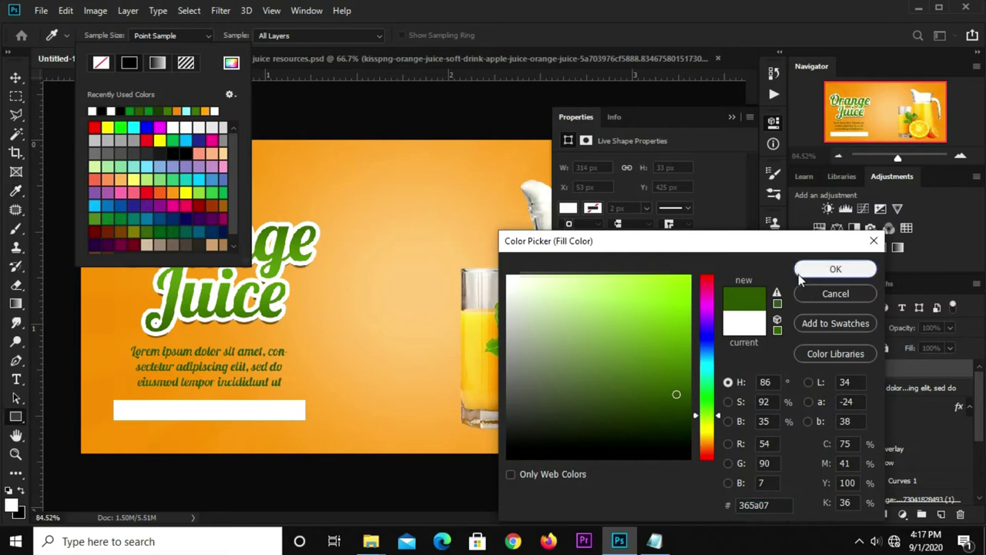
click(836, 269)
click(648, 23)
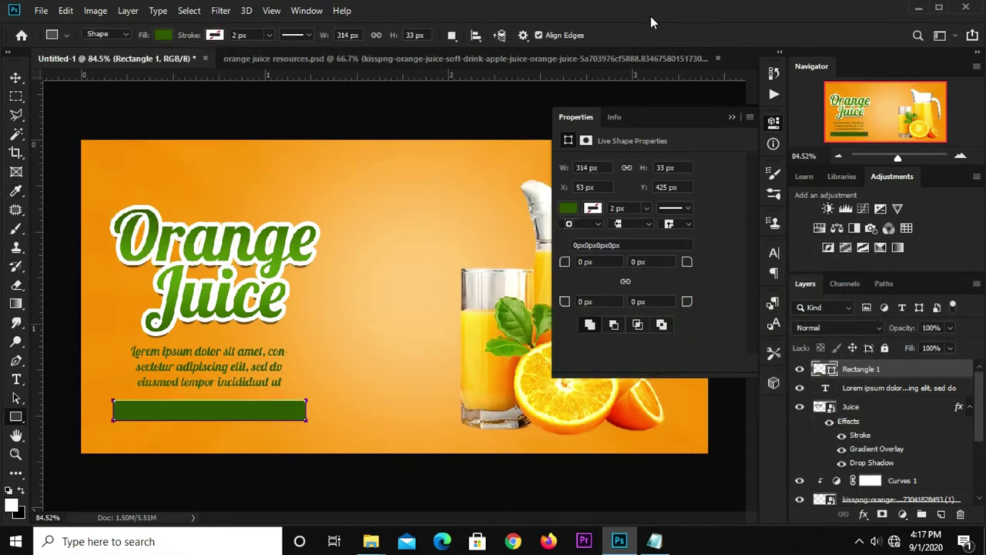
click(732, 119)
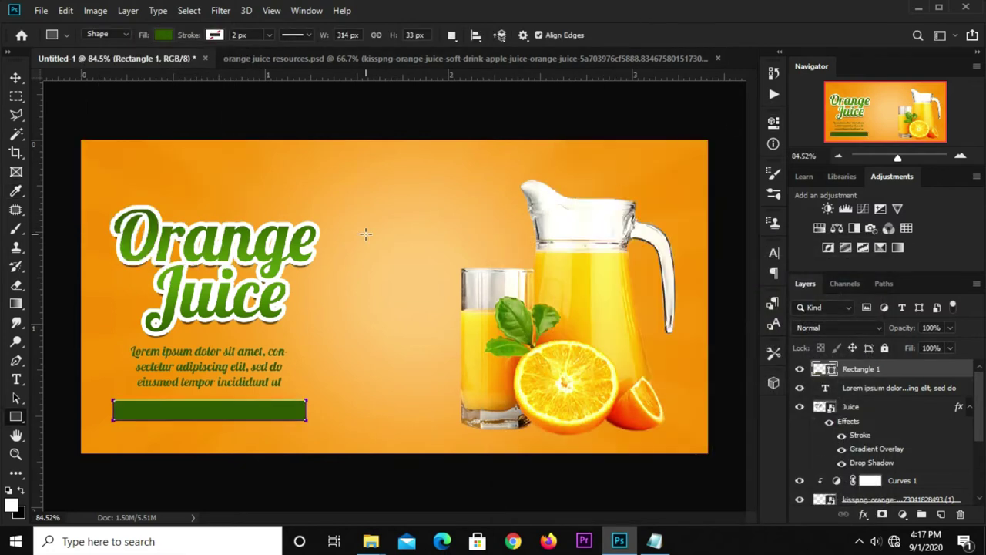
Copy the phrase '100% fresh and natural' from the Notepad notes.
key(v)
click(361, 130)
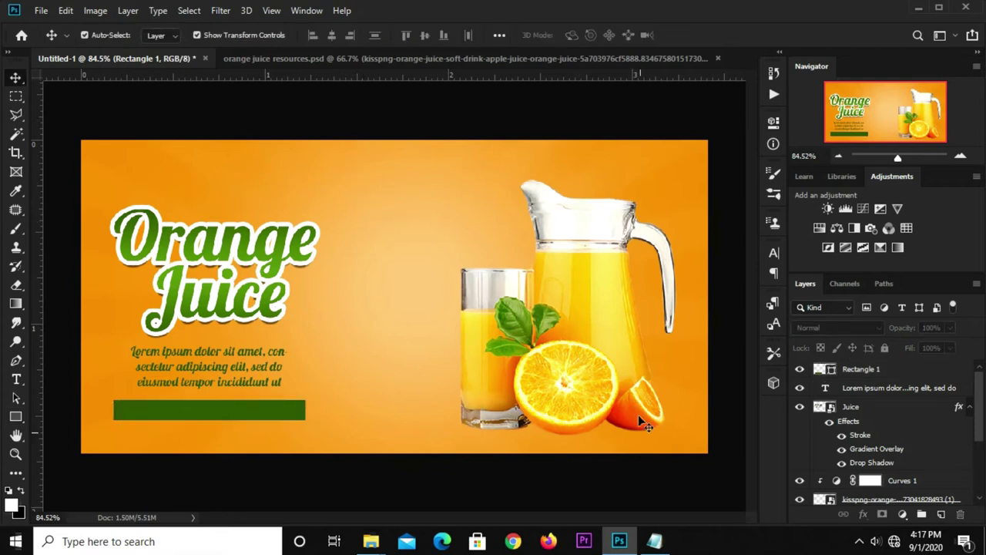
click(657, 543)
drag(491, 210, 347, 214)
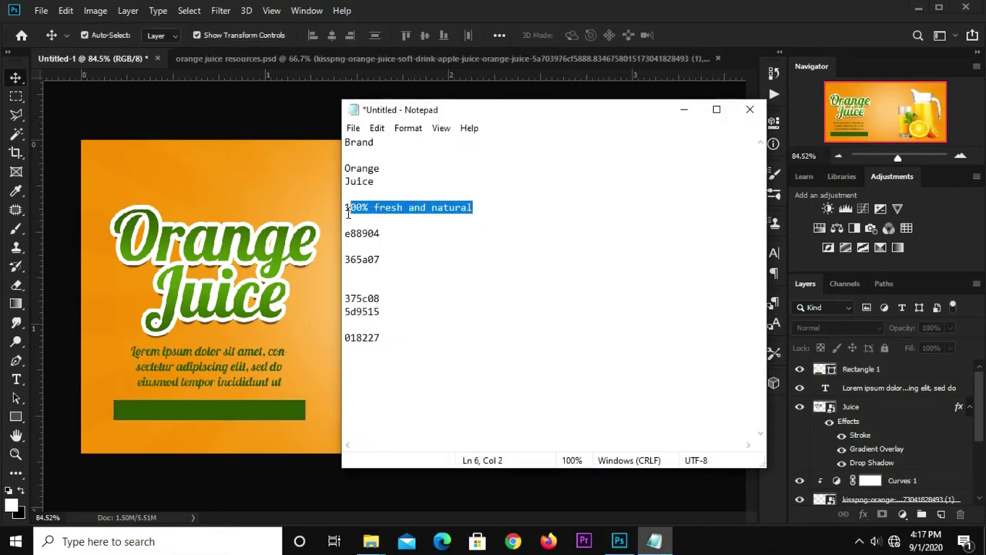
right_click(356, 214)
click(378, 257)
click(218, 99)
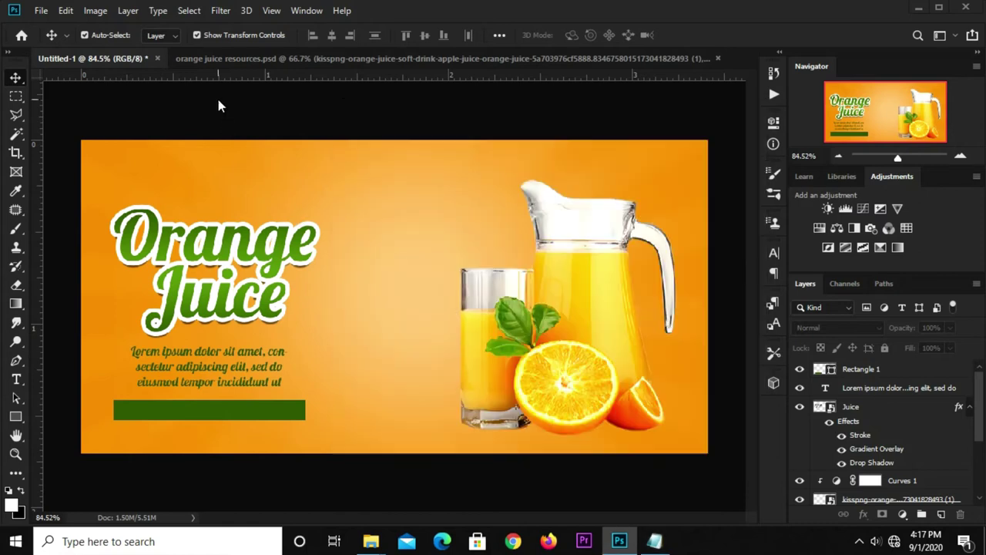
Set up the Type tool for white text at 8 pt.
click(15, 380)
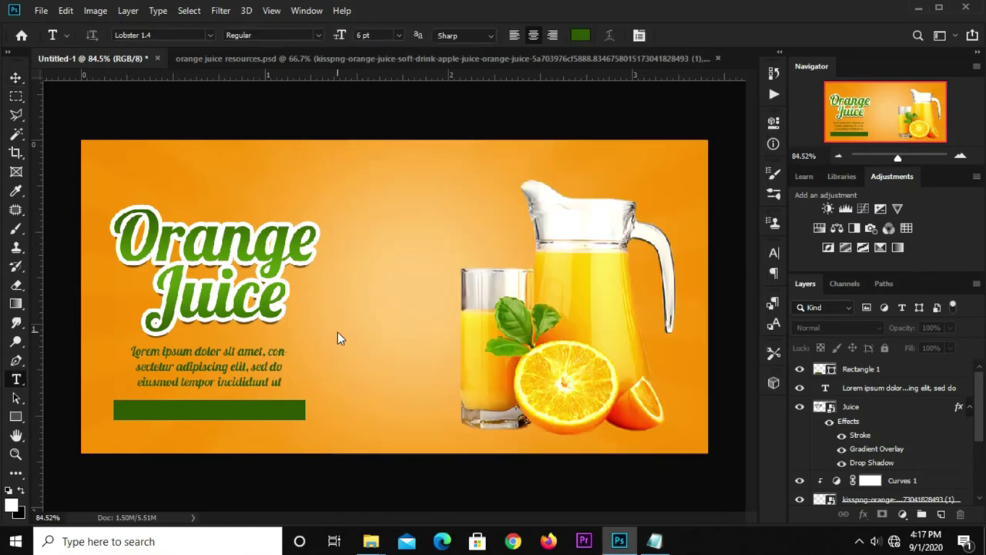
click(580, 35)
click(504, 268)
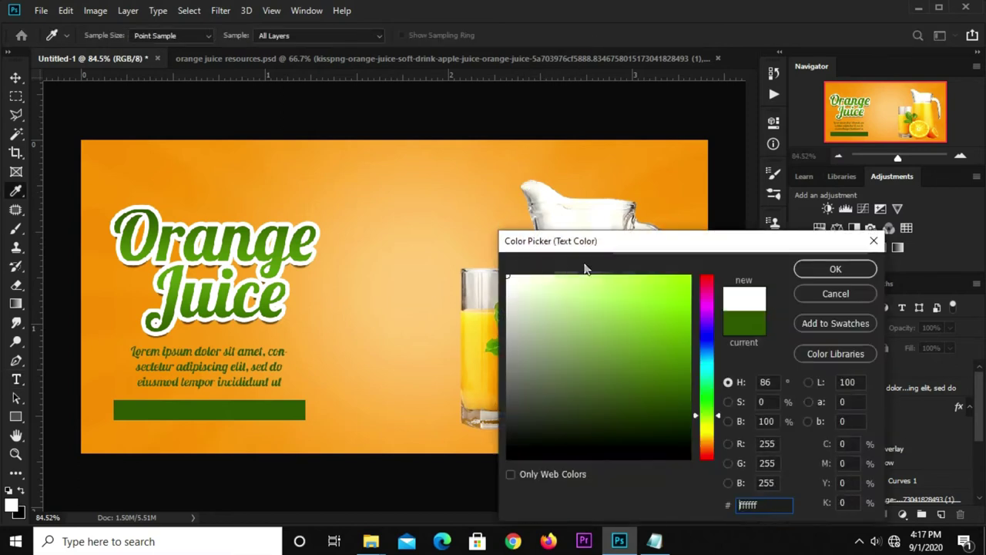
click(835, 269)
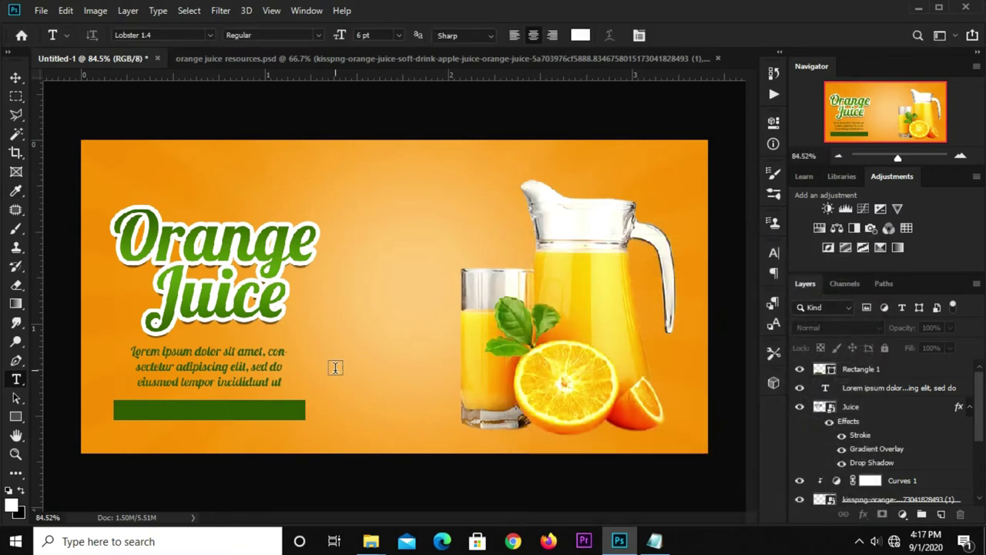
click(398, 35)
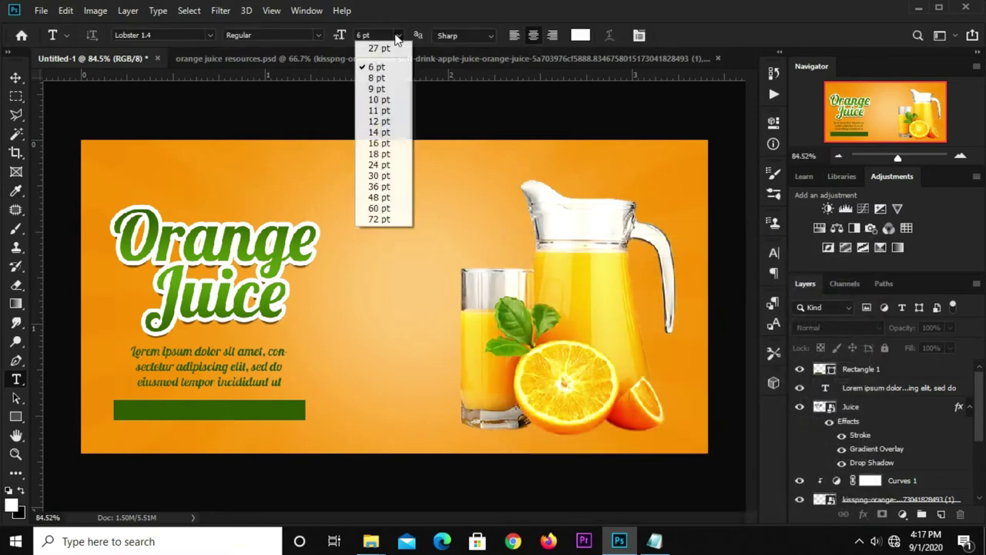
click(387, 79)
Type '100% fresh and natural' mid-banner and commit the text layer.
click(357, 352)
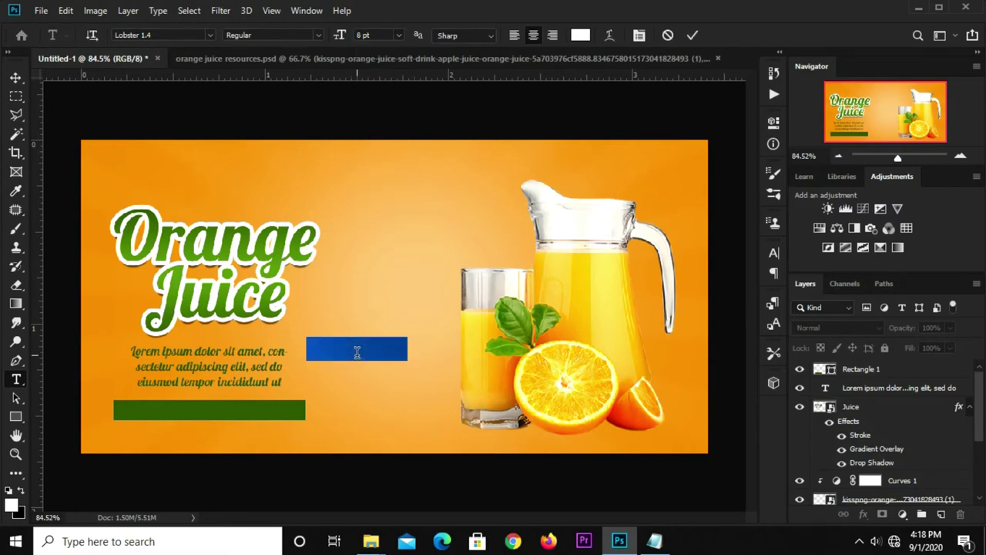
text(100% fresh and natural)
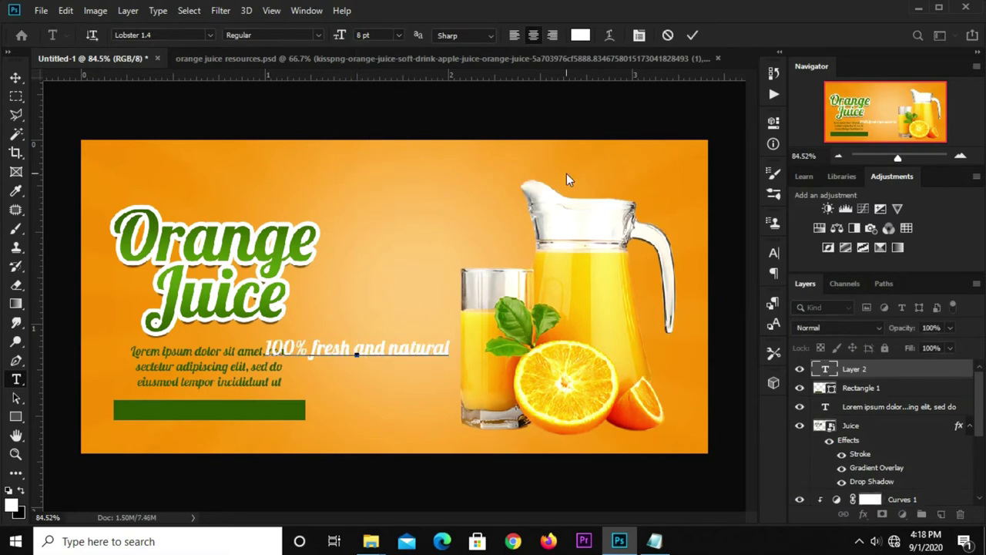
key(ctrl+Return)
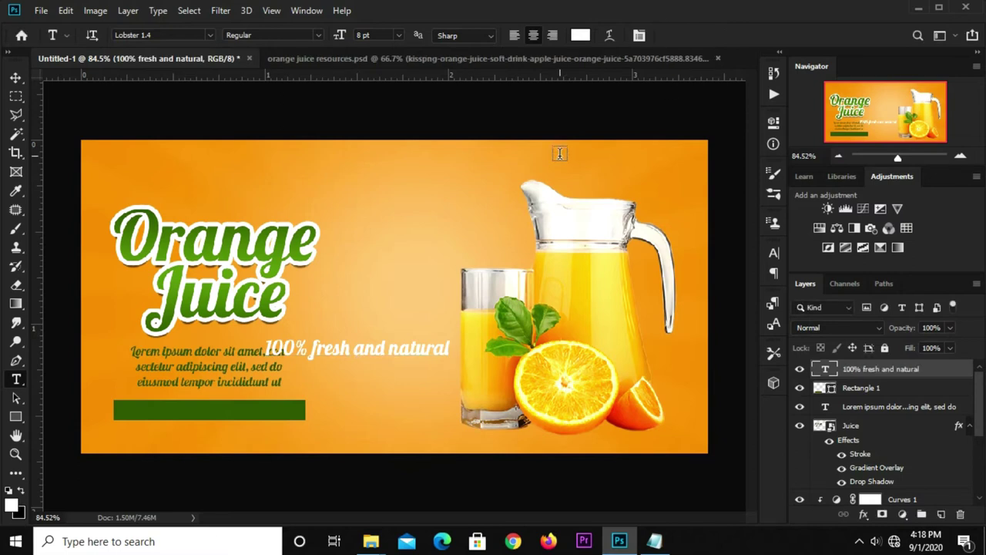
key(v)
click(772, 254)
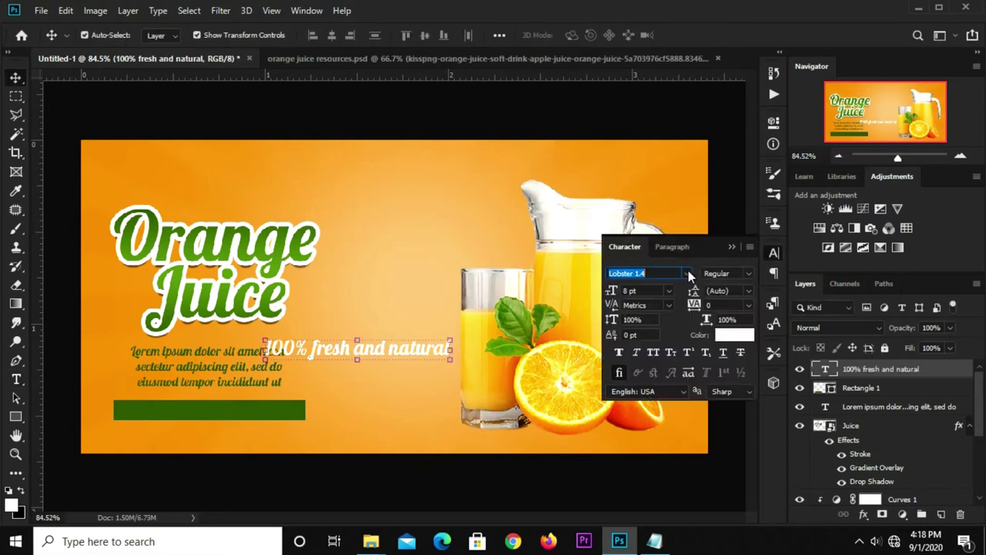
Change the phrase's font to Aliquam, then move and shrink it onto the green bar.
click(686, 273)
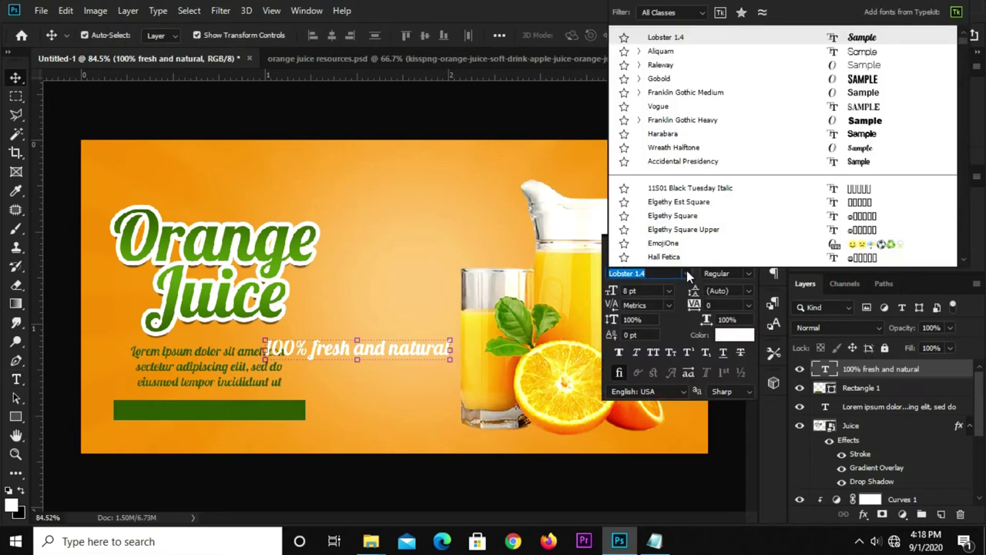
click(661, 52)
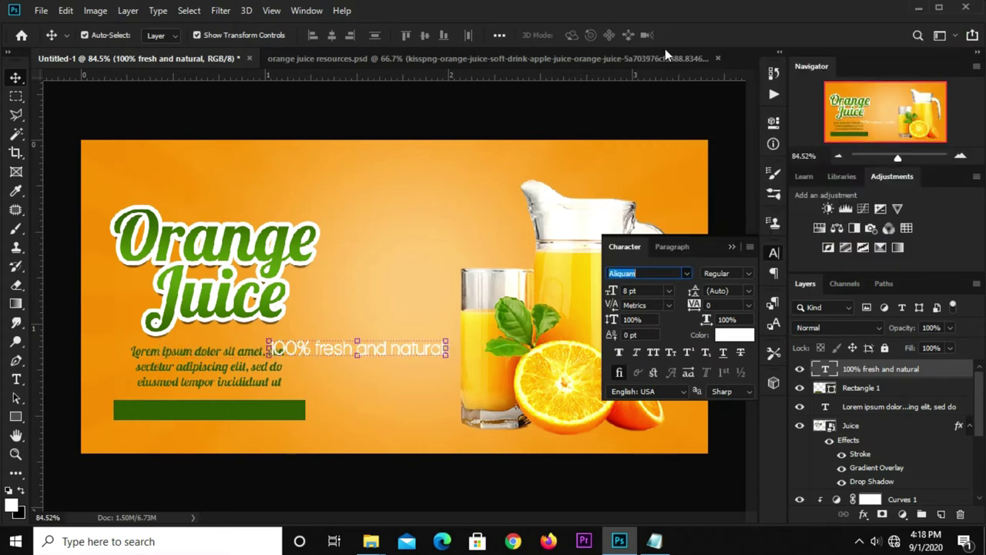
key(ctrl+t)
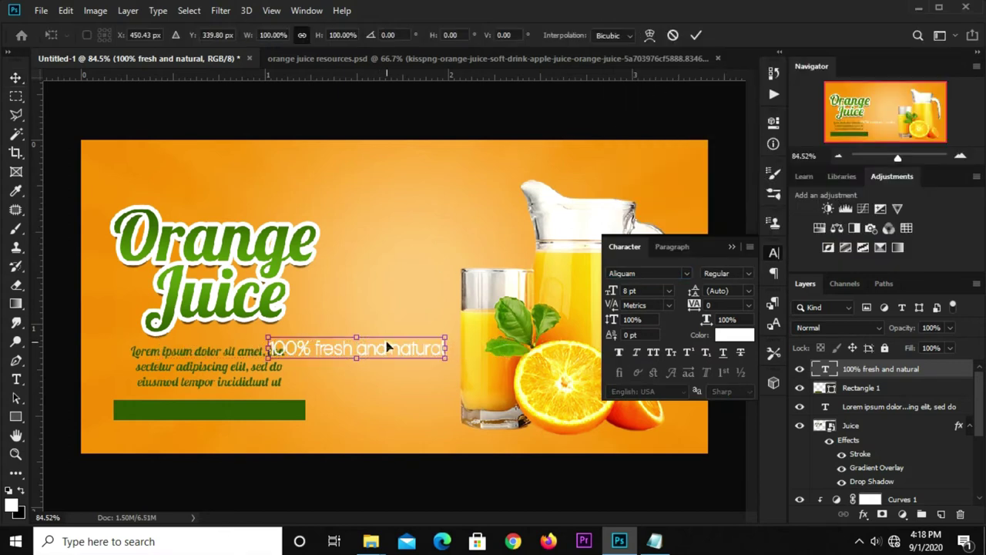
mouse_move(379, 348)
mouse_down()
mouse_move(271, 414)
mouse_move(242, 415)
mouse_up()
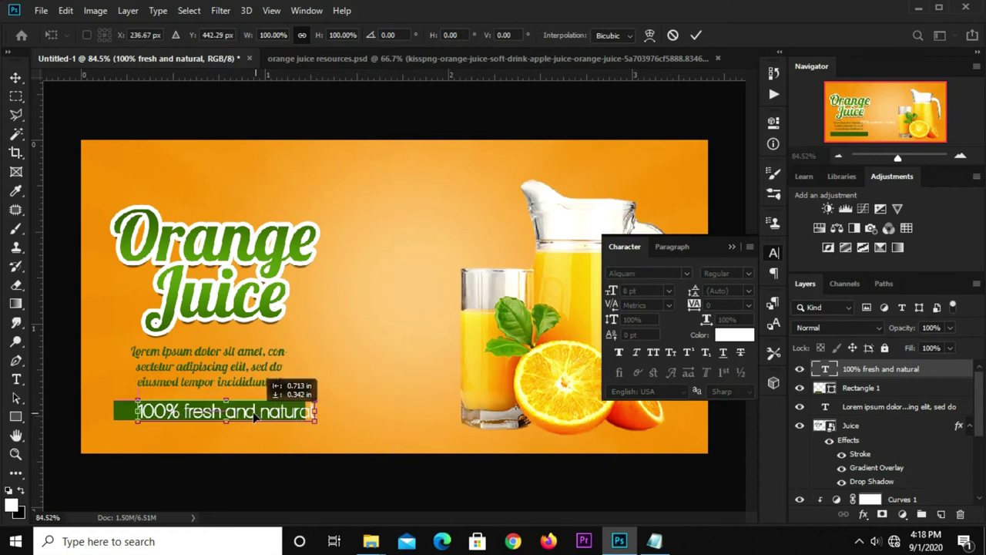
drag(312, 400, 293, 396)
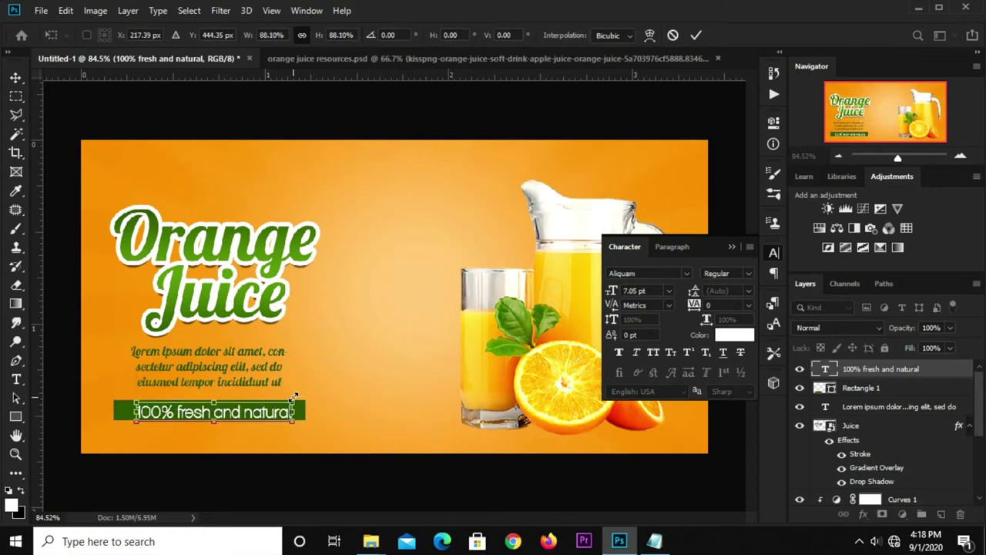
key(Return)
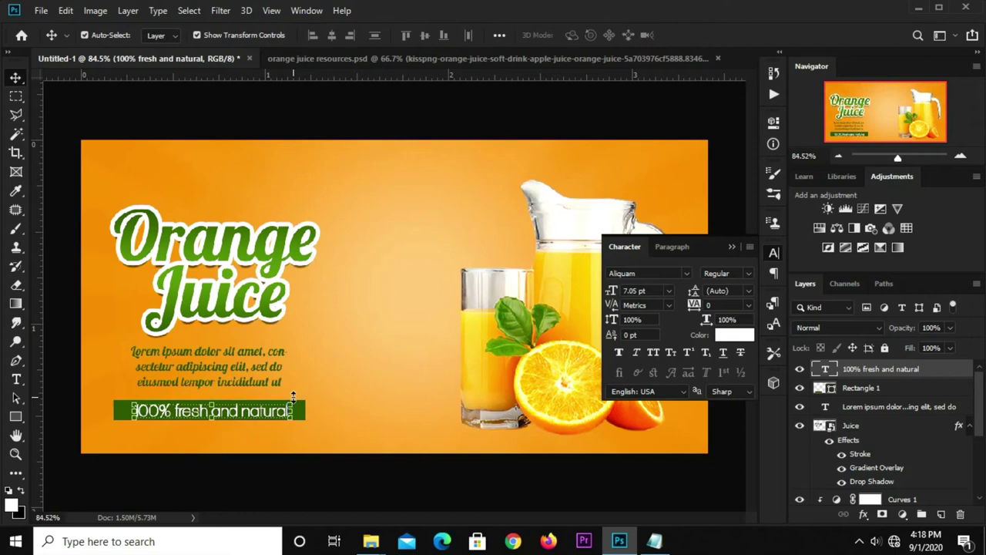
click(319, 128)
click(271, 414)
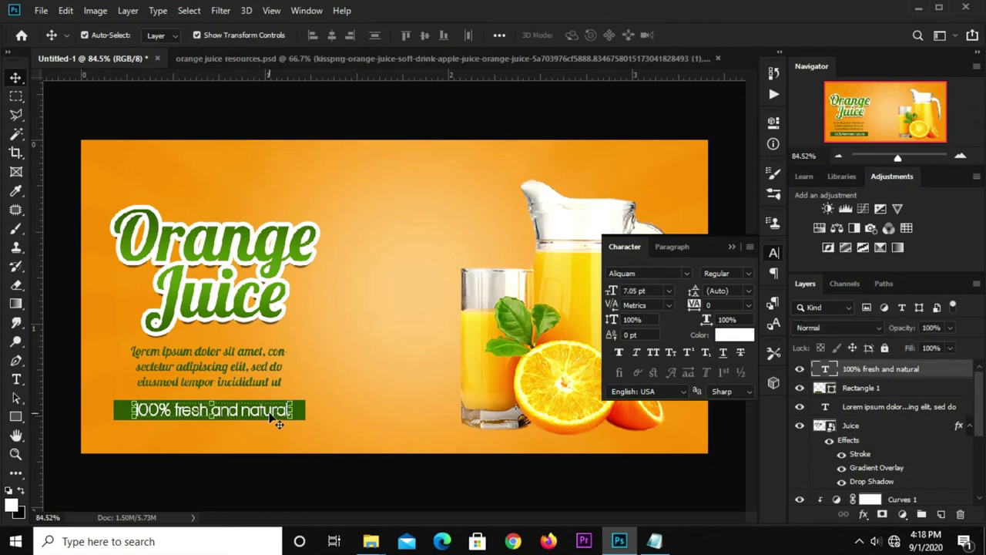
click(511, 245)
click(732, 246)
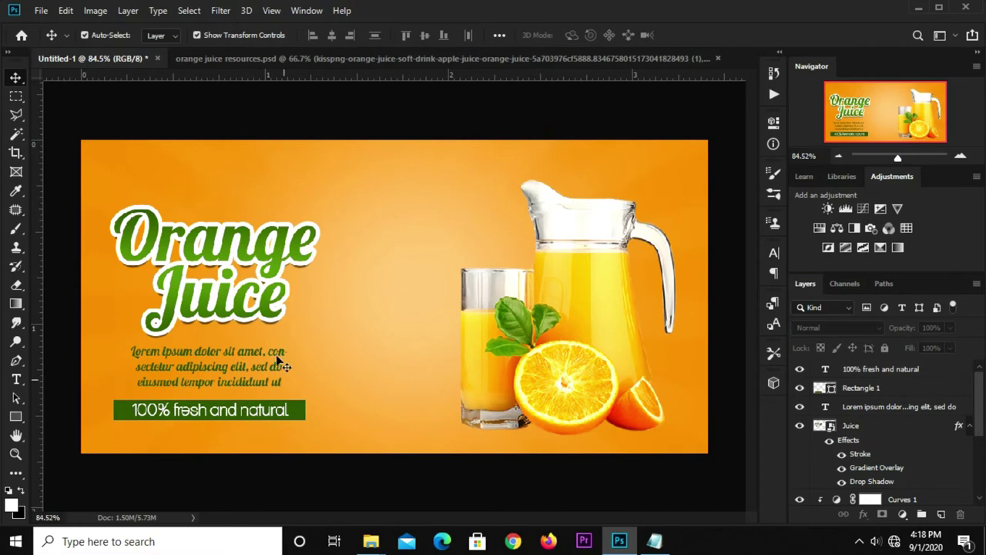
Duplicate the green bar and place the copy at the banner's top-left.
click(303, 420)
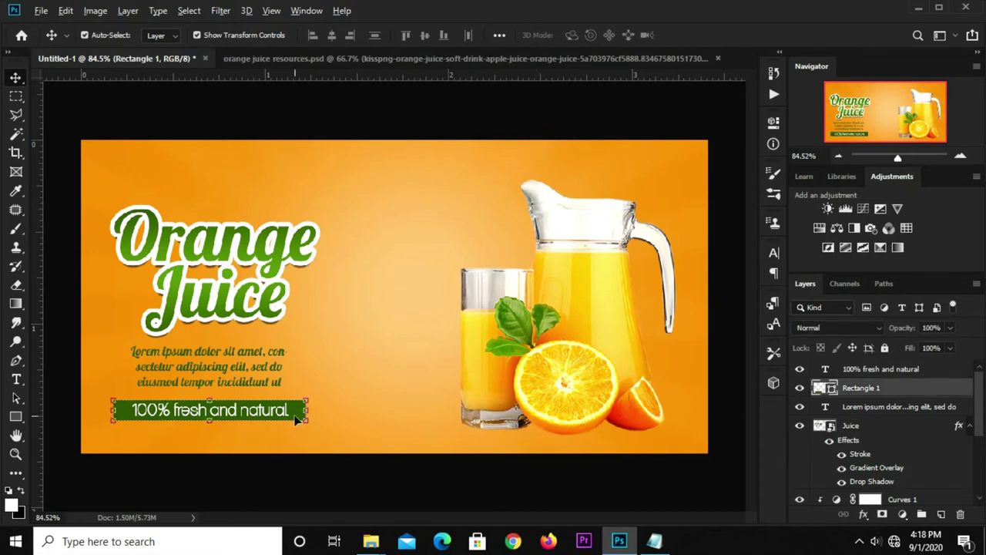
drag(299, 419, 417, 207)
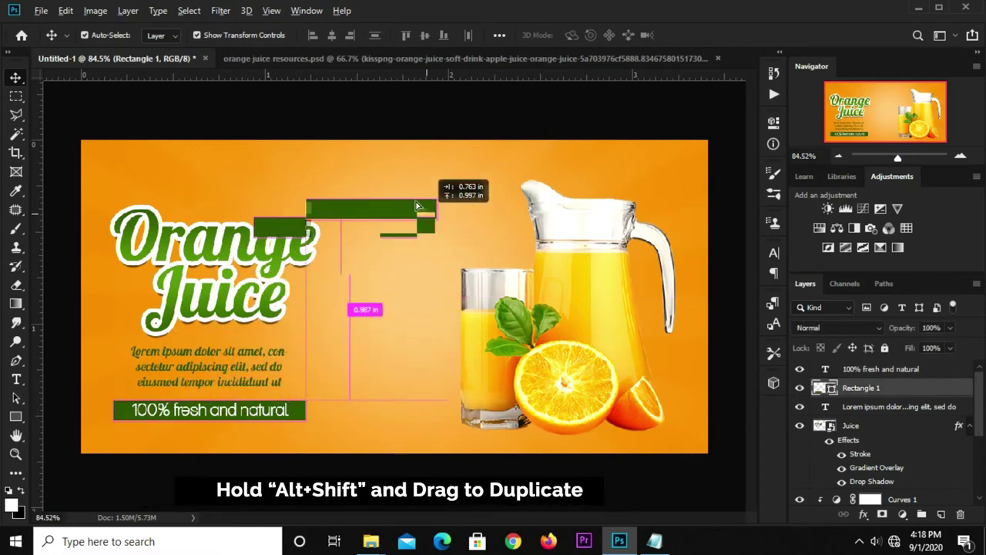
drag(416, 206, 308, 174)
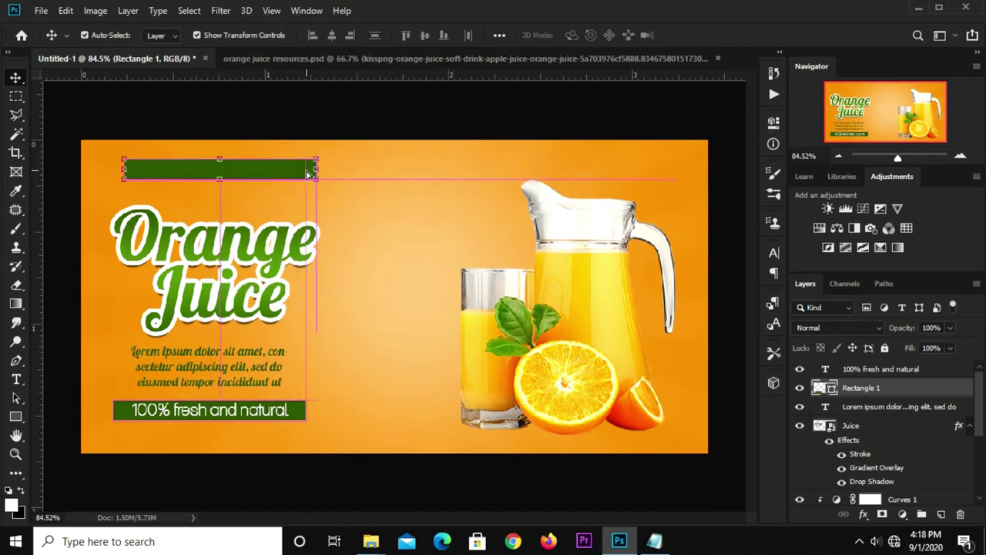
key(ctrl+t)
drag(219, 179, 231, 180)
key(Return)
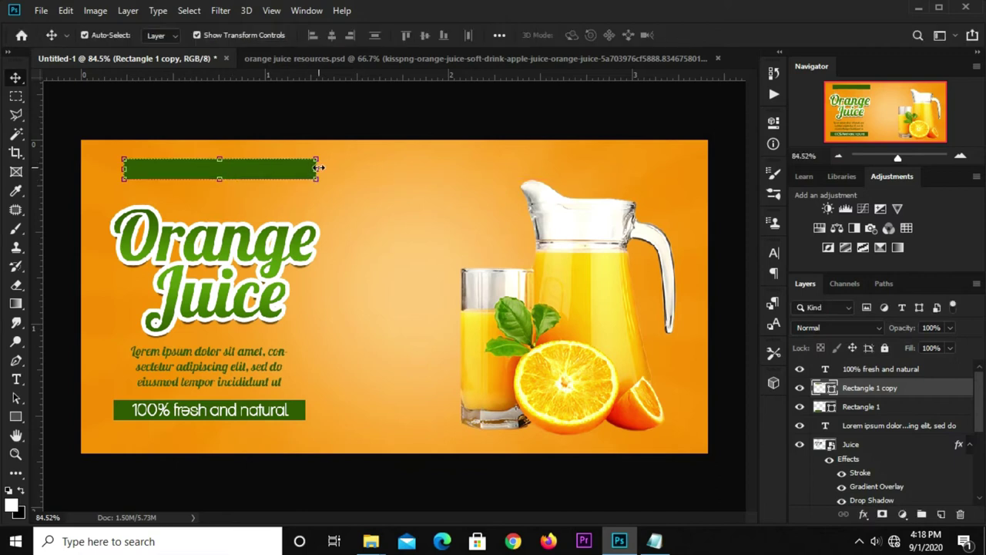
Narrow the bar copy from its left side and make it thinner.
drag(318, 167, 248, 167)
mouse_move(125, 168)
mouse_down()
mouse_move(164, 168)
mouse_move(211, 185)
mouse_up()
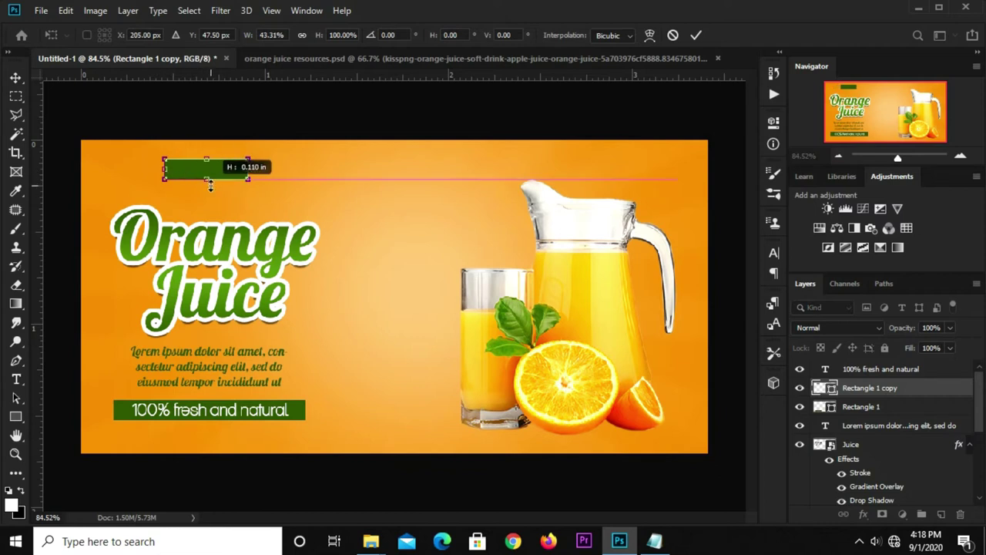
scroll(210, 185, up, 1)
drag(190, 167, 230, 171)
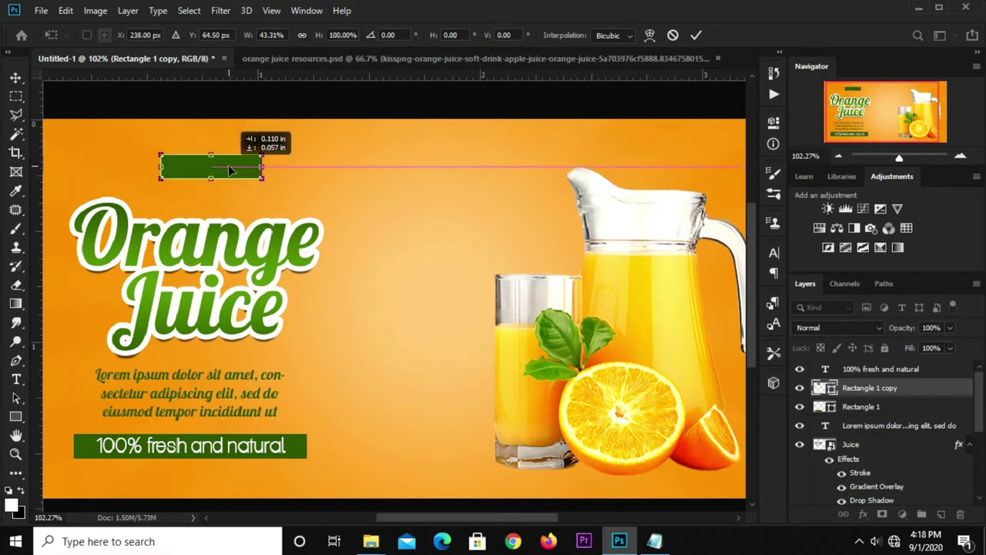
key(Up)
key(Up)
key(Up)
key(Up)
key(Up)
key(Up)
key(Up)
key(Return)
Shift the small green rectangle up and right and set its final height.
drag(224, 168, 234, 168)
scroll(319, 96, down, 1)
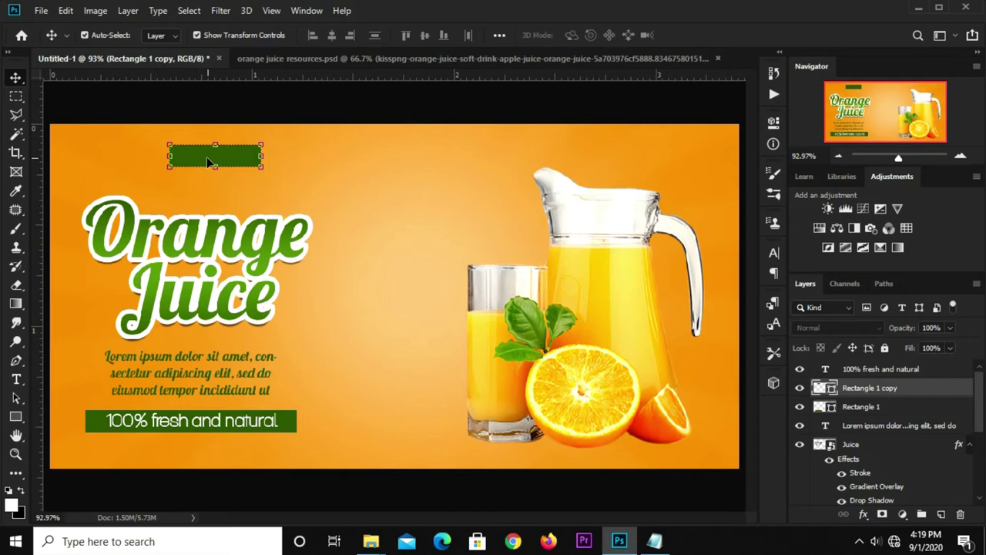
key(ctrl+t)
drag(216, 163, 222, 169)
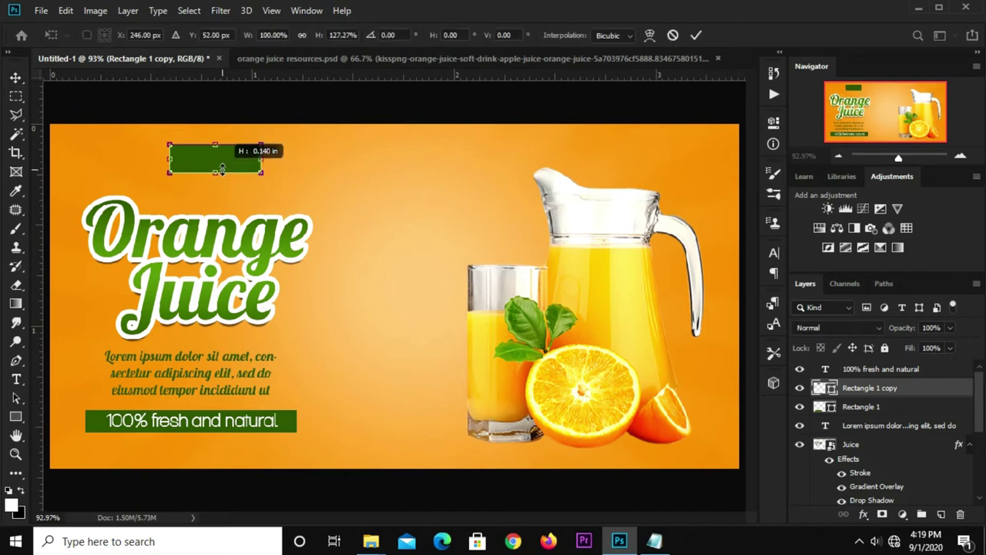
drag(222, 169, 223, 159)
key(Return)
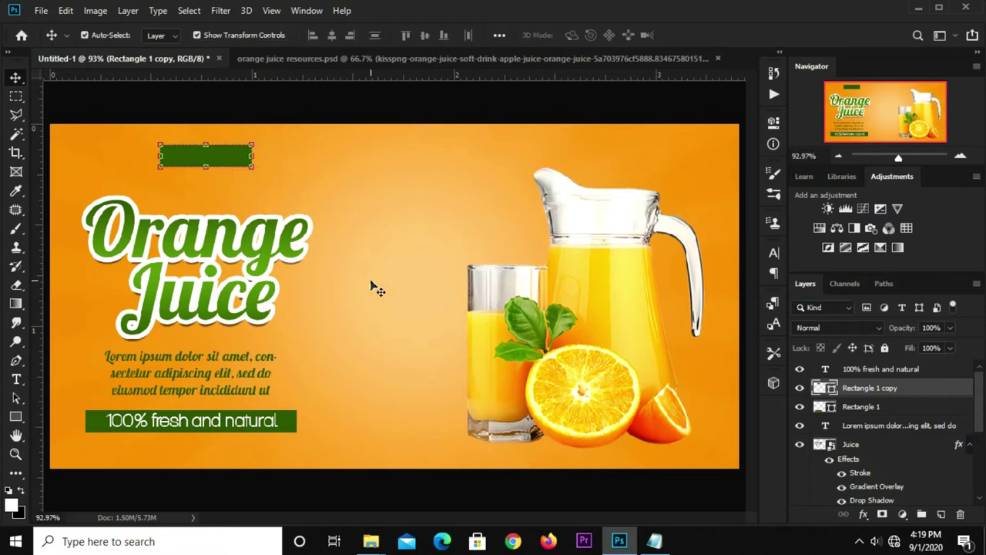
Round the rectangle's top-right and bottom-left corners in Live Shape Properties.
click(773, 122)
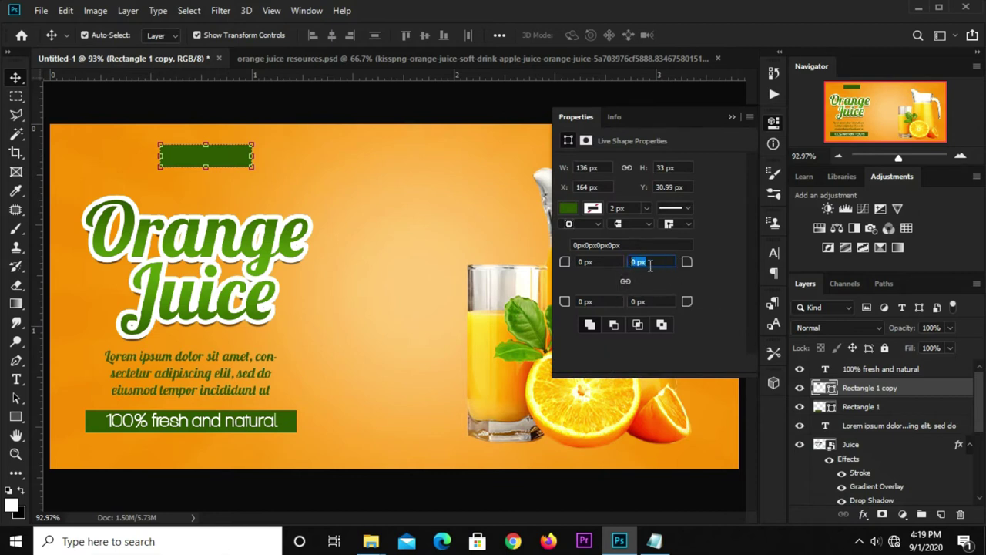
text(44)
key(Return)
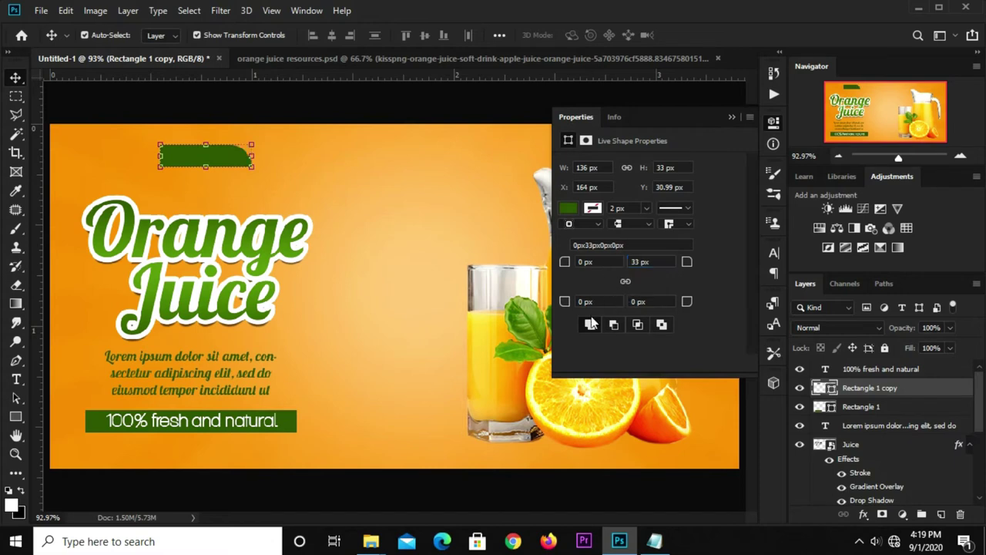
click(596, 302)
text(44)
key(Return)
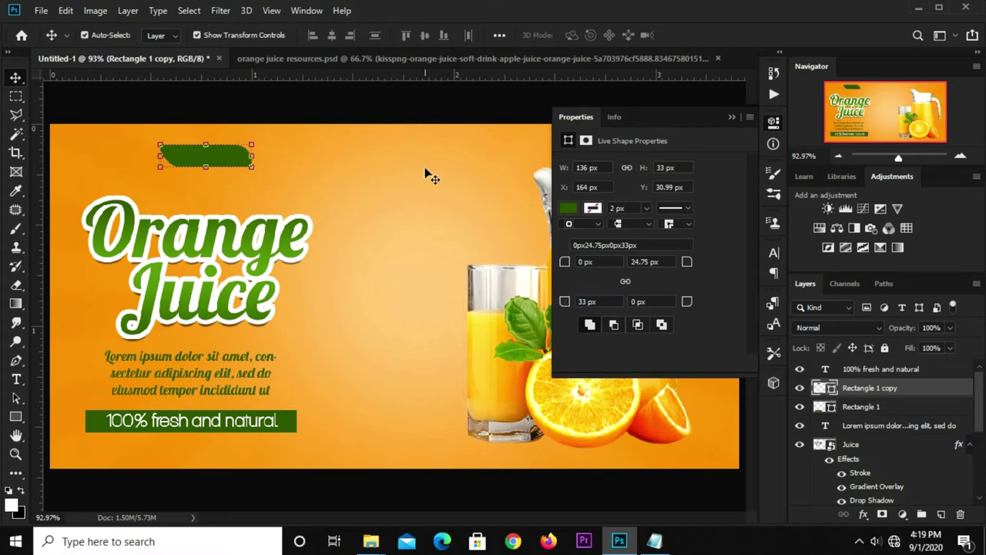
click(451, 116)
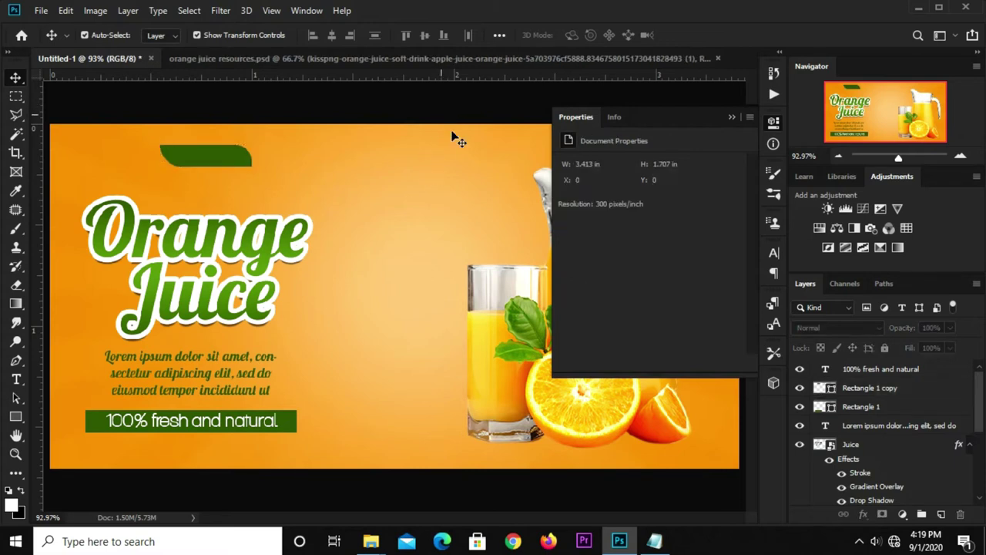
Set the top-right corner radius to 33 px to match the bottom-left corner.
click(204, 157)
click(666, 261)
text(33)
key(Return)
click(601, 301)
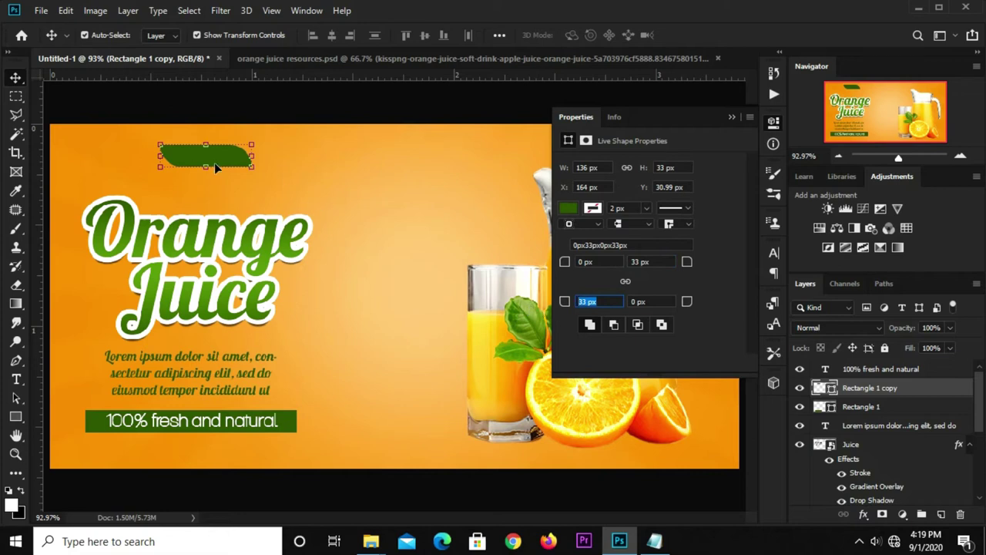
click(732, 116)
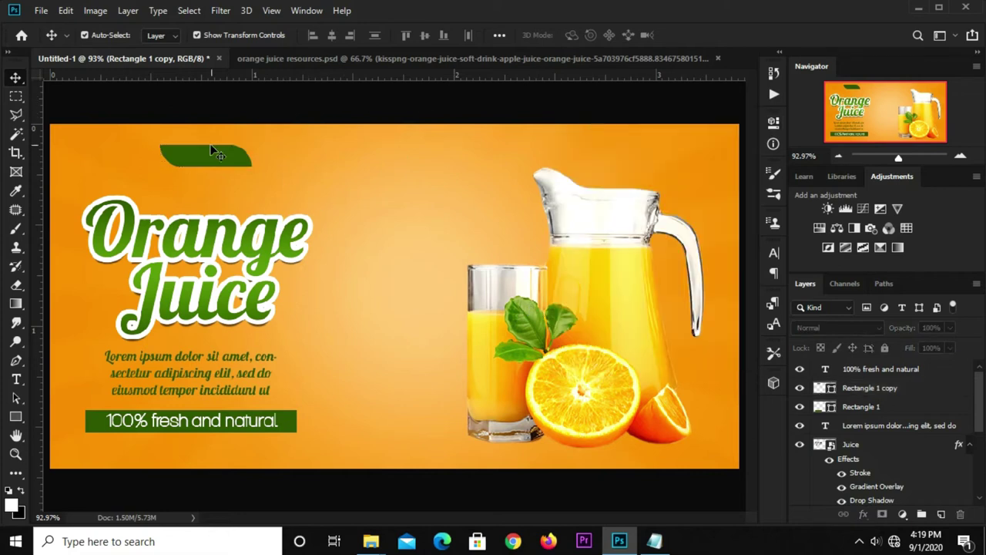
Make the green leaf tab slightly taller with Free Transform.
click(205, 166)
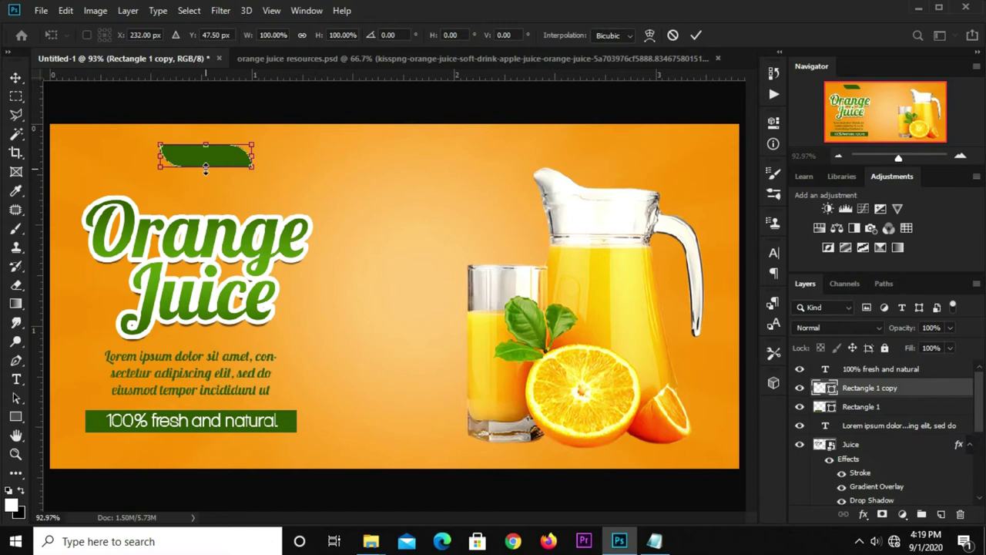
drag(205, 169, 214, 170)
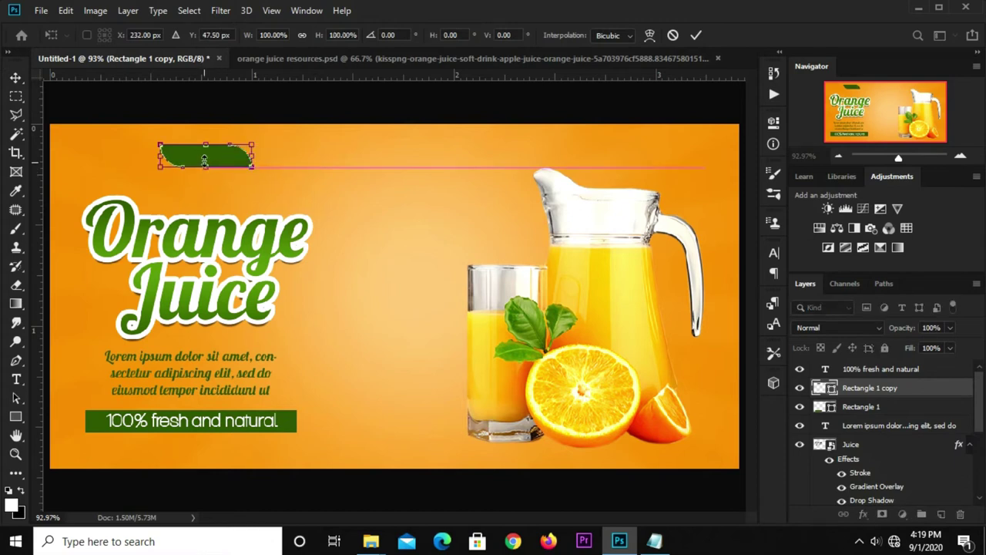
scroll(206, 166, up, 1)
drag(204, 165, 208, 172)
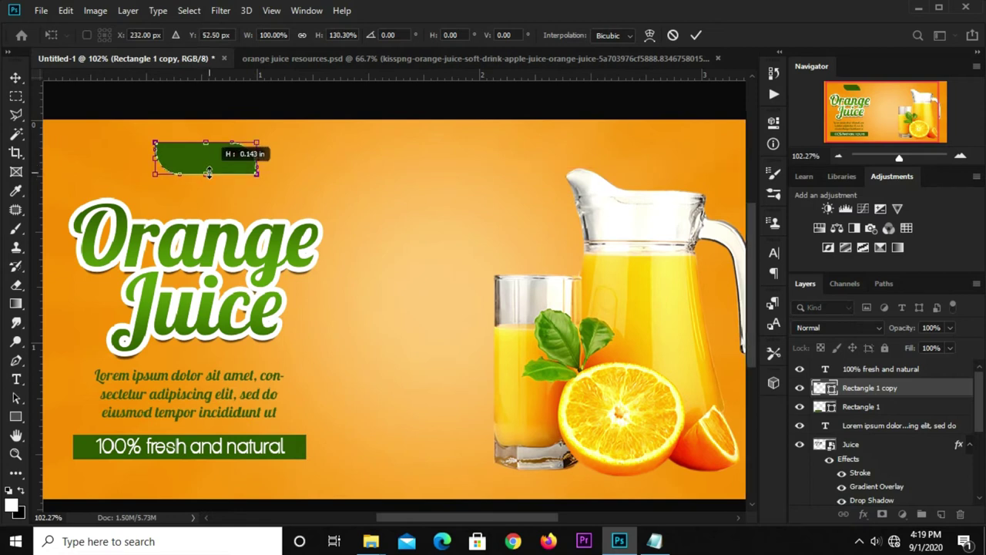
key(Return)
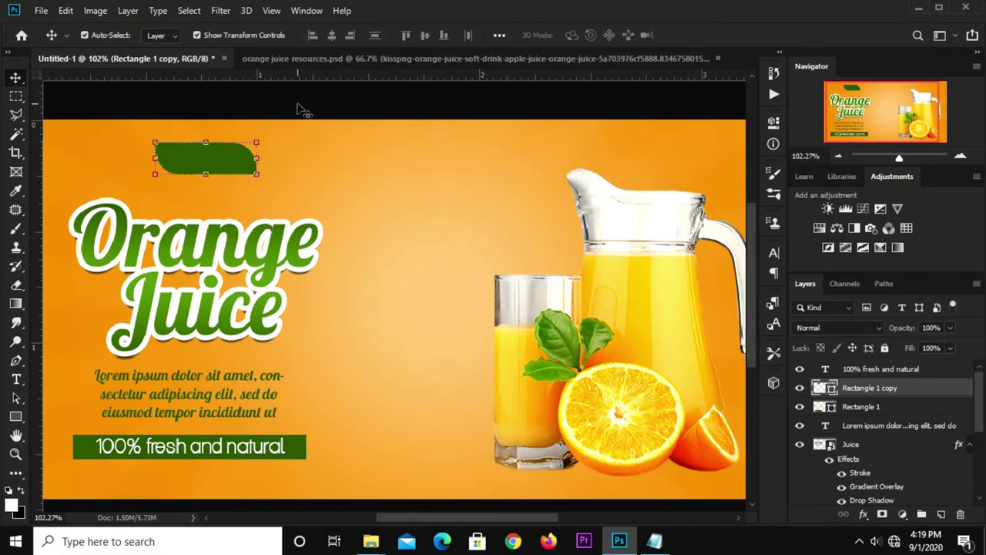
click(302, 108)
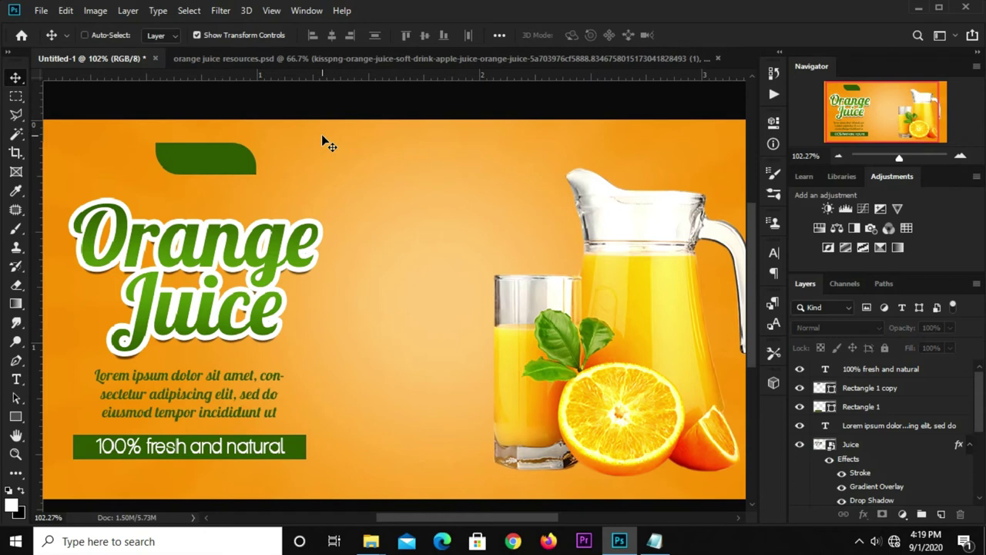
scroll(327, 141, down, 1)
click(221, 159)
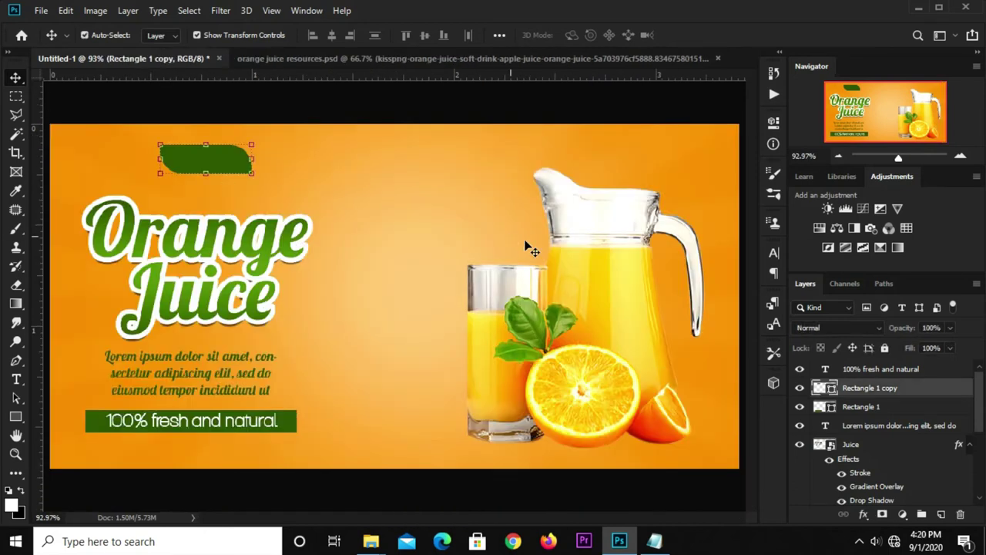
Add a green Gradient Overlay at a 180° angle to the tab.
click(864, 514)
click(902, 372)
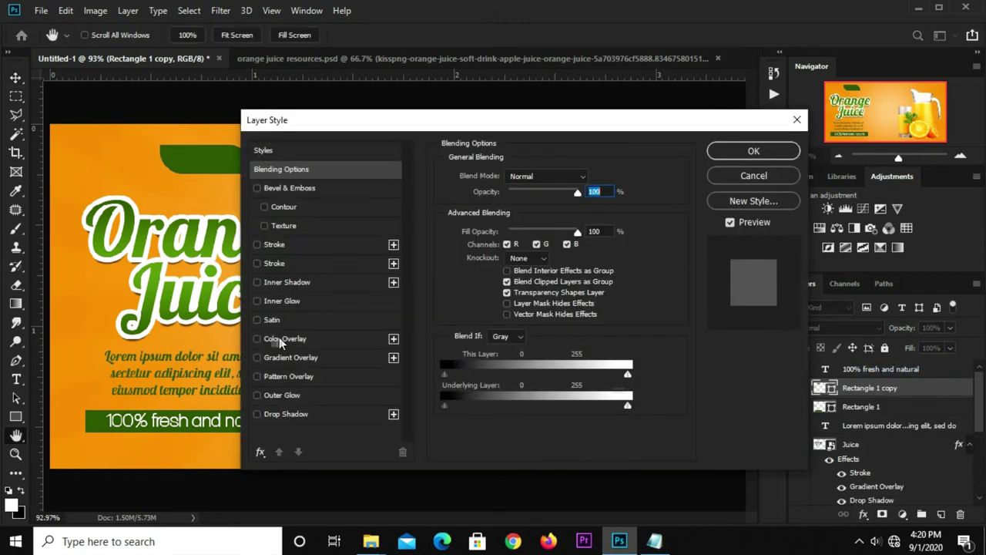
click(280, 339)
click(256, 339)
click(257, 358)
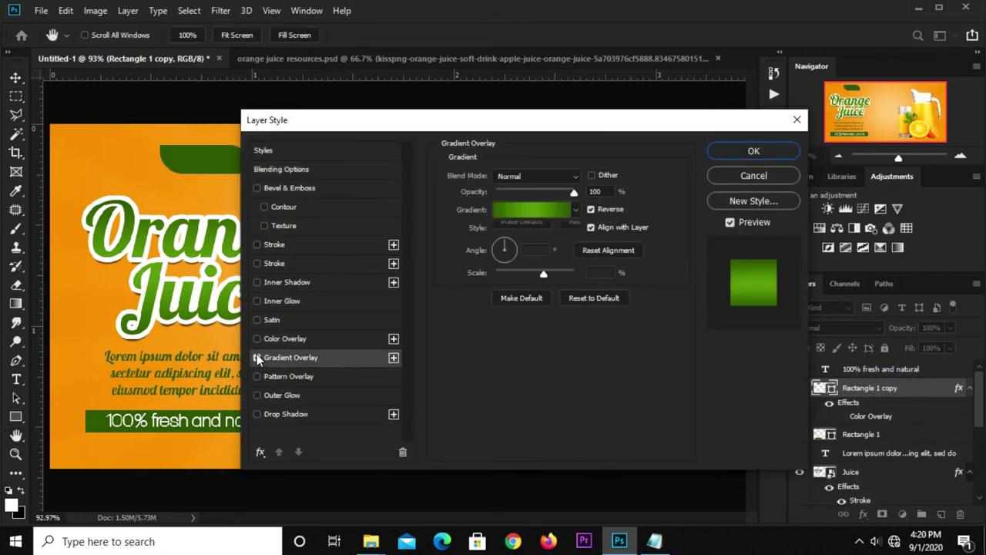
click(545, 210)
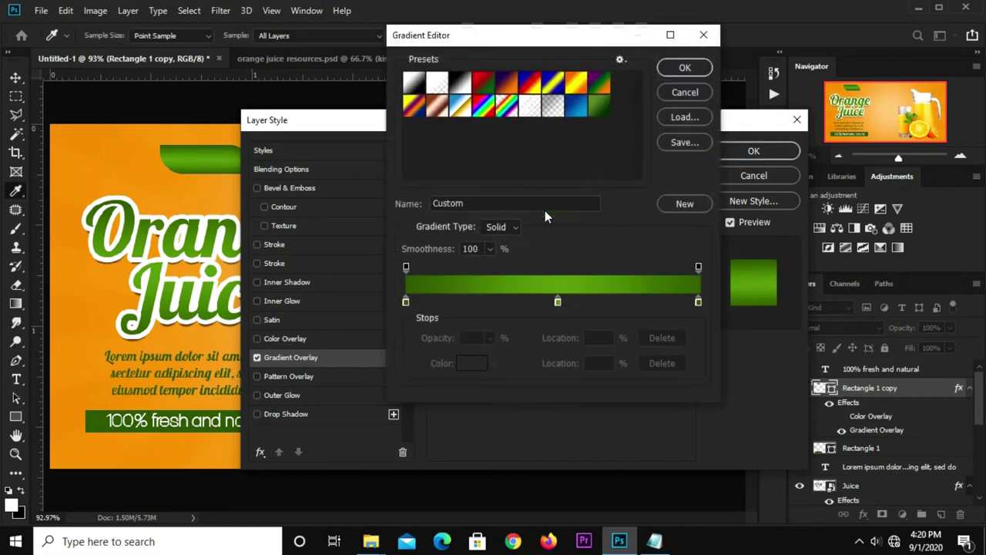
click(671, 68)
drag(544, 250, 519, 251)
text(180)
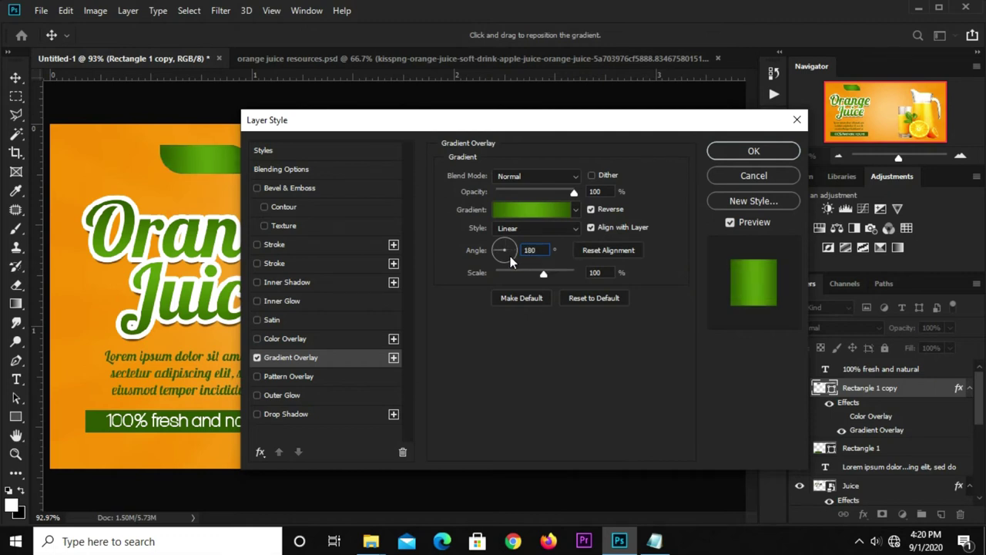
double_click(534, 247)
Add a Drop Shadow with 100% opacity, distance 3 and spread 16, and apply.
click(278, 413)
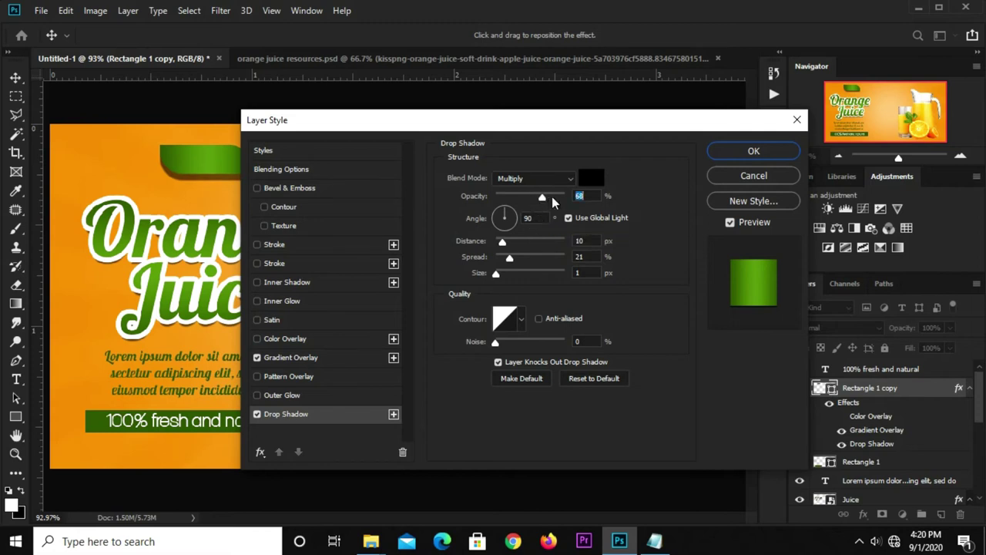
drag(533, 198, 566, 198)
drag(506, 257, 493, 244)
text(3)
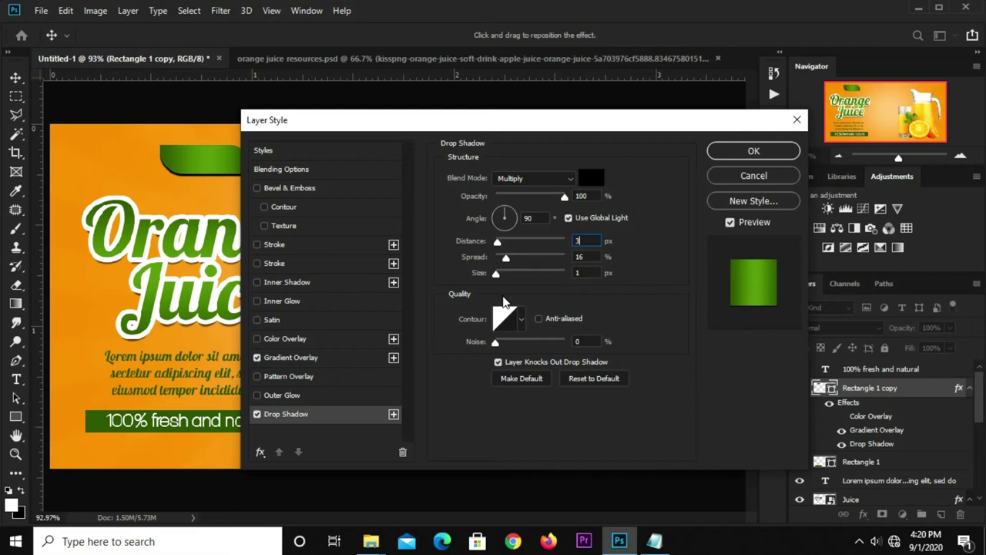
key(Return)
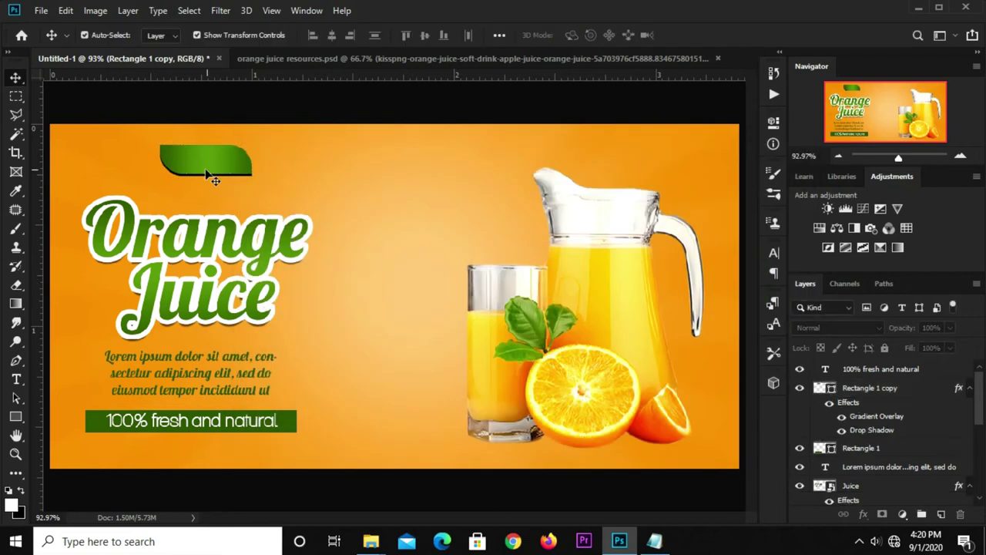
Nudge the green tab left and create a new text layer reading 'Brand'.
drag(215, 166, 207, 167)
click(385, 110)
click(16, 379)
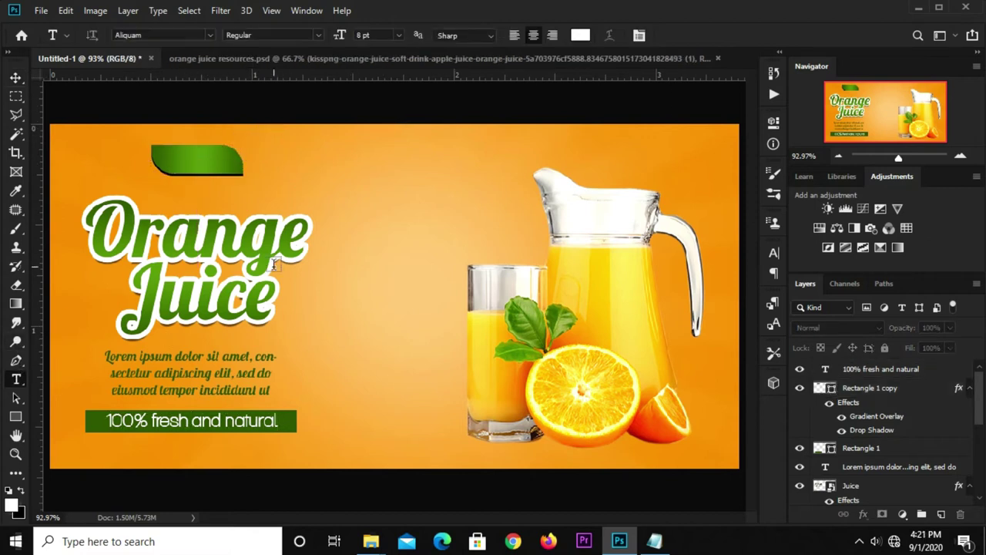
click(364, 159)
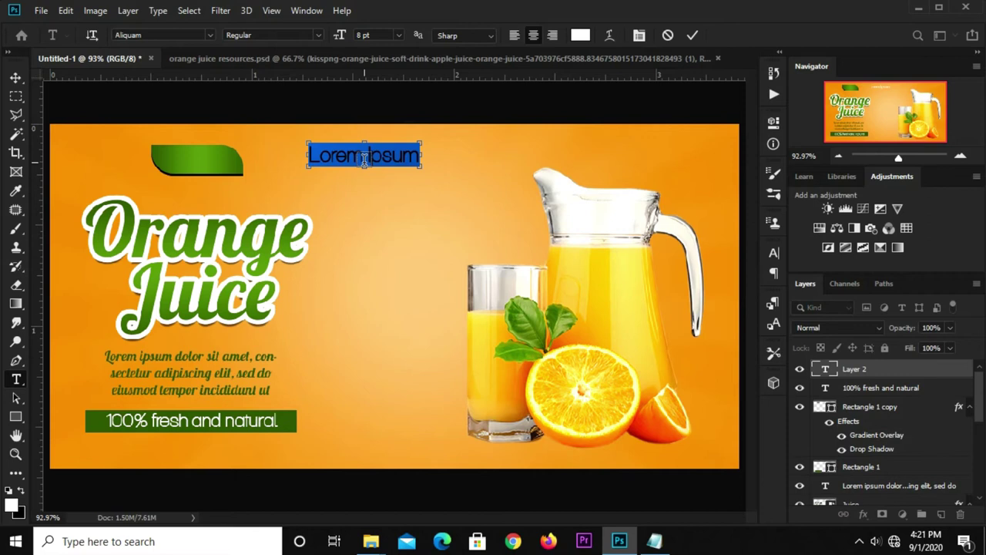
text(Brand)
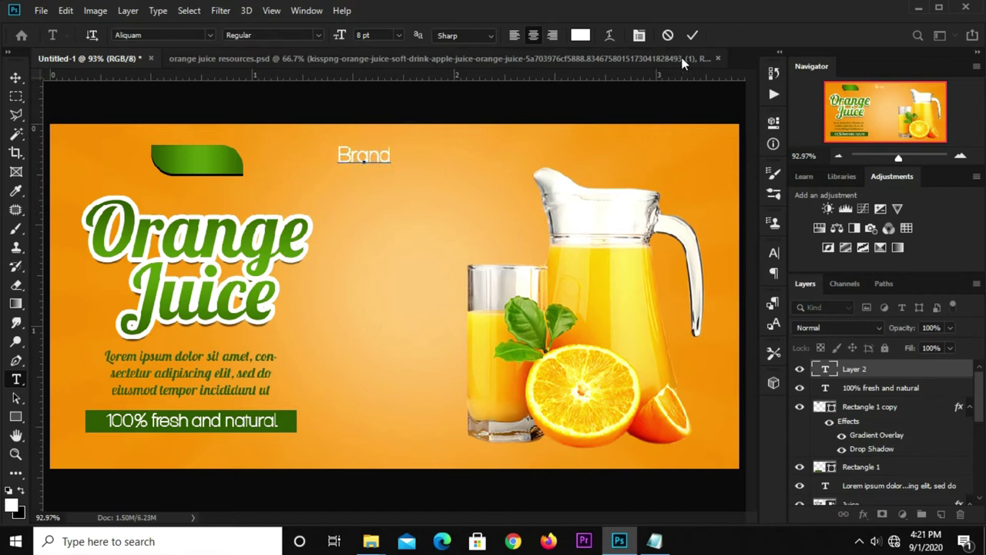
click(692, 34)
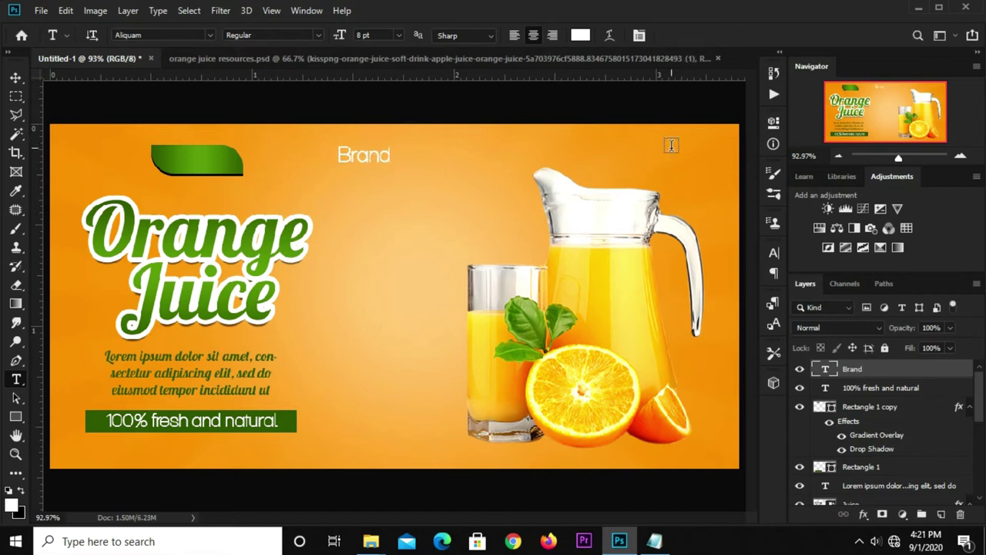
Set the Brand text to Lobster 1.4 and move it onto the green tab.
click(774, 252)
click(687, 274)
scroll(682, 139, down, 1)
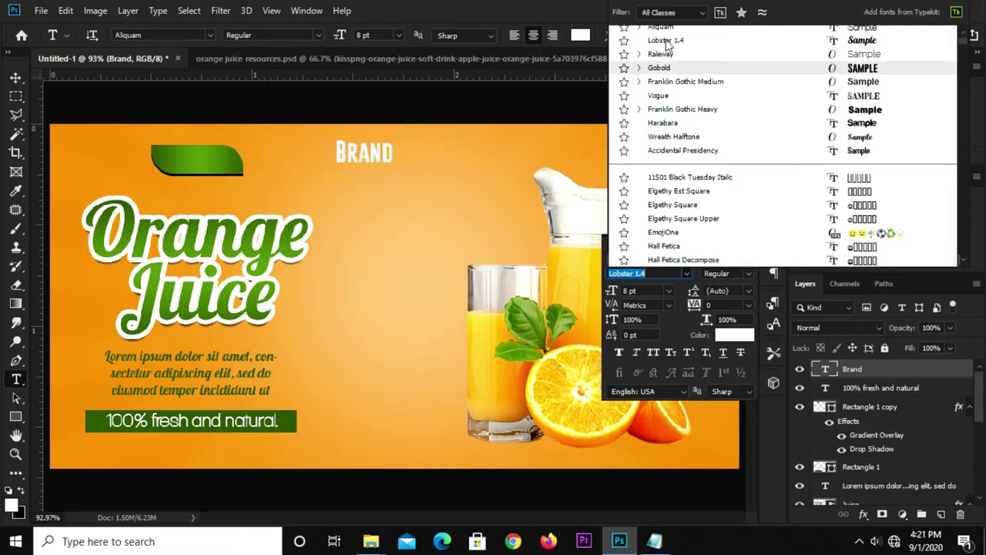
click(667, 42)
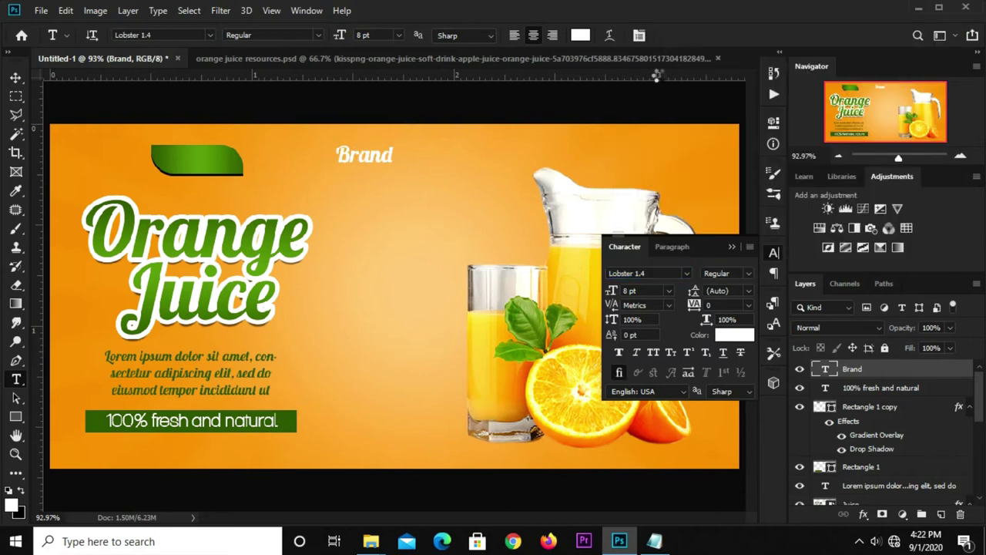
key(v)
drag(374, 155, 201, 159)
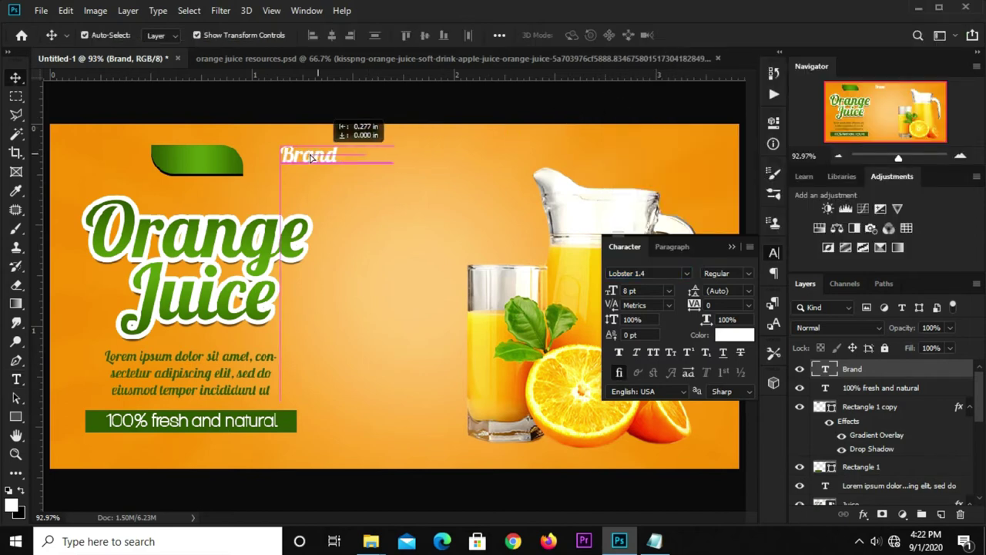
Scale the Brand text up slightly and close the Character panel.
key(ctrl+t)
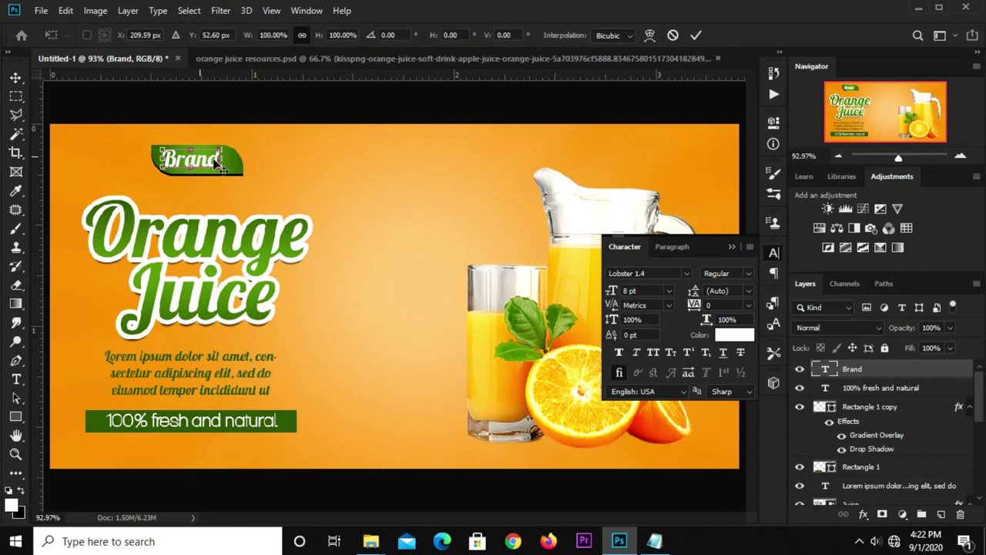
mouse_move(221, 146)
mouse_down()
mouse_move(229, 139)
mouse_move(221, 141)
mouse_up()
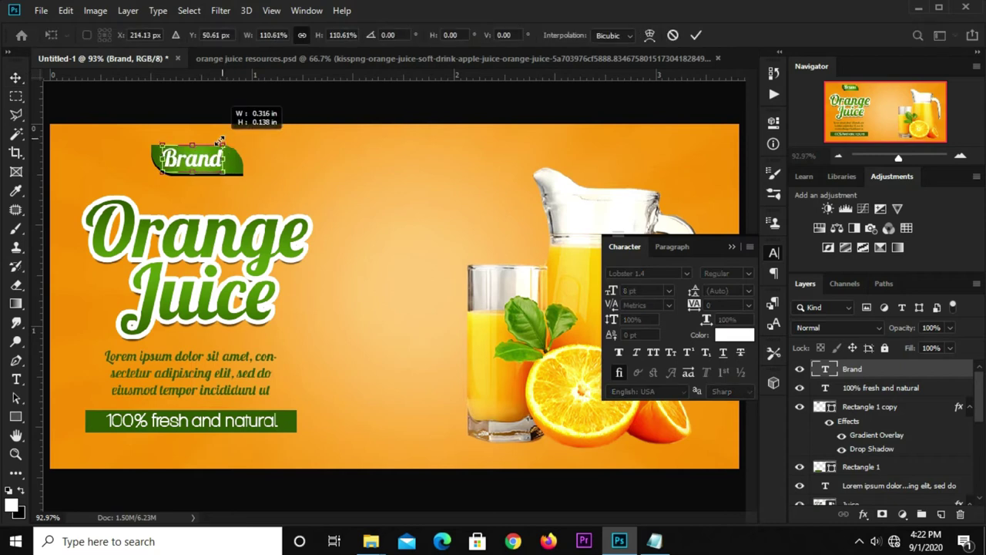
key(Return)
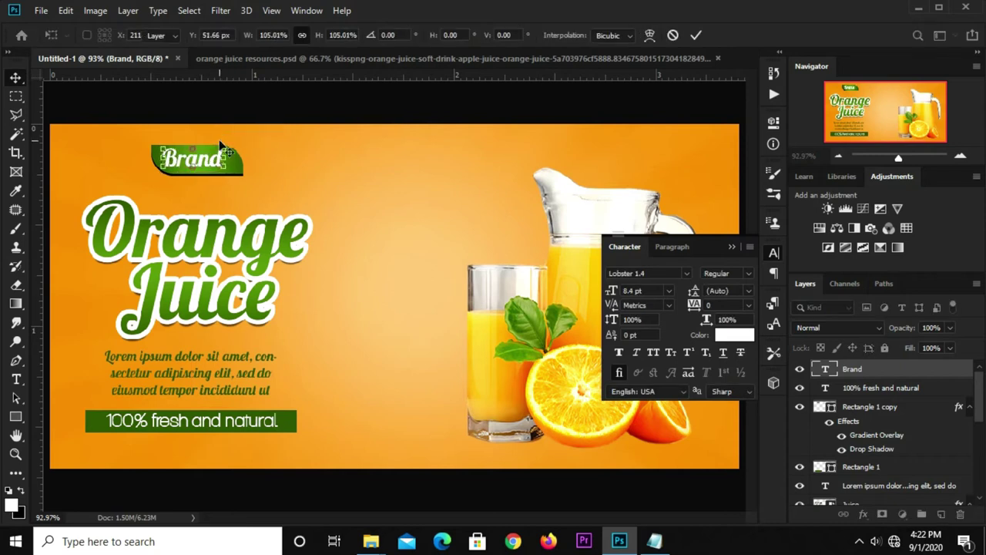
click(297, 110)
click(297, 110)
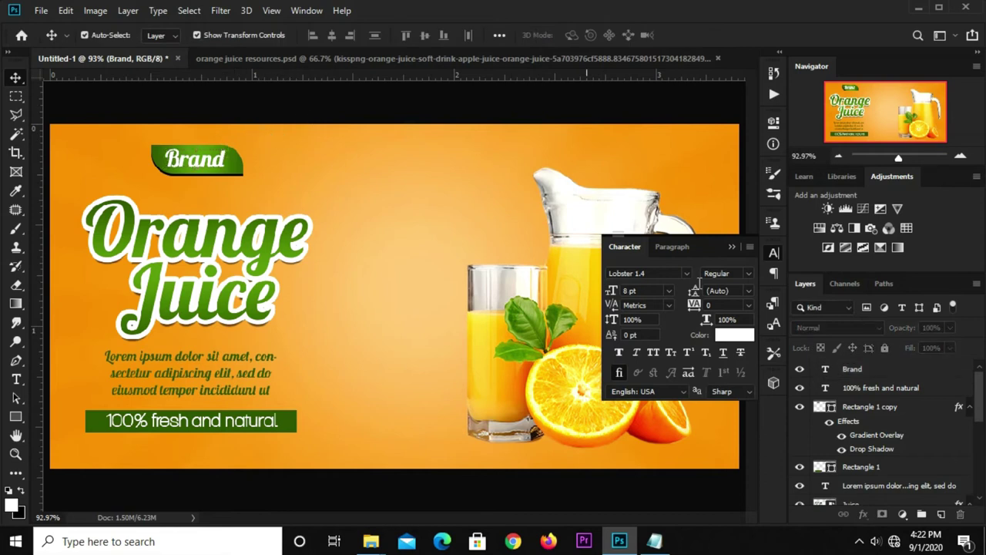
click(732, 246)
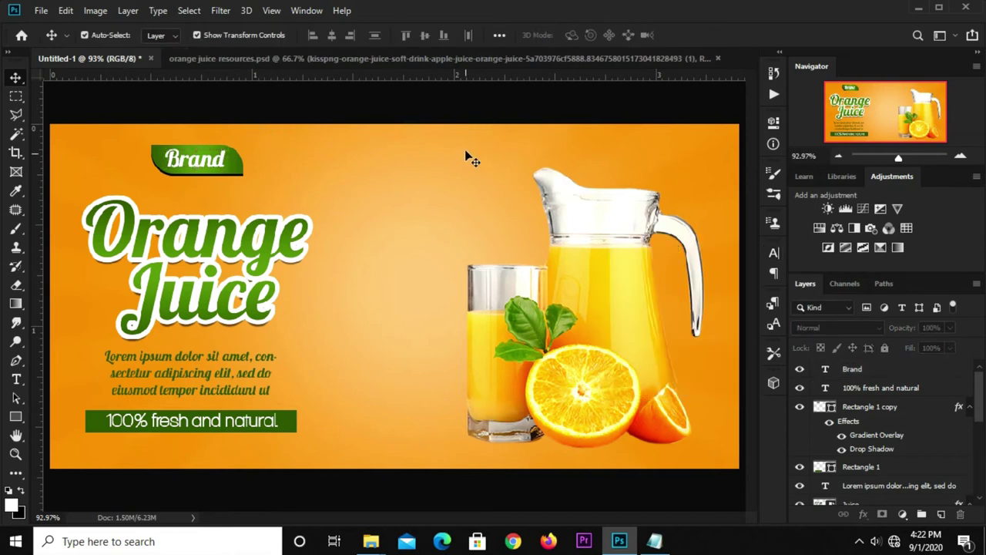
scroll(467, 160, down, 1)
Copy the splash layer from the resources document into the banner over the pitcher.
click(371, 60)
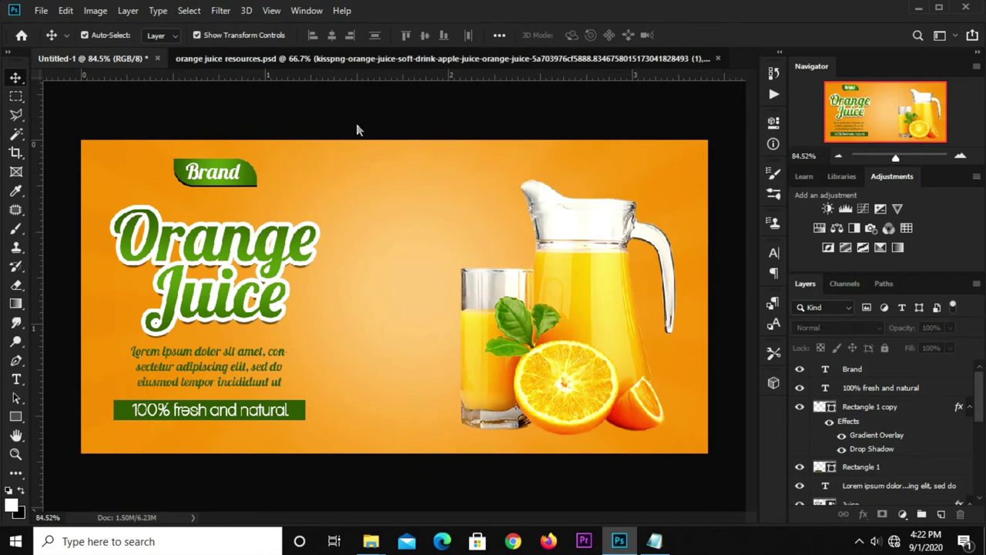
click(561, 355)
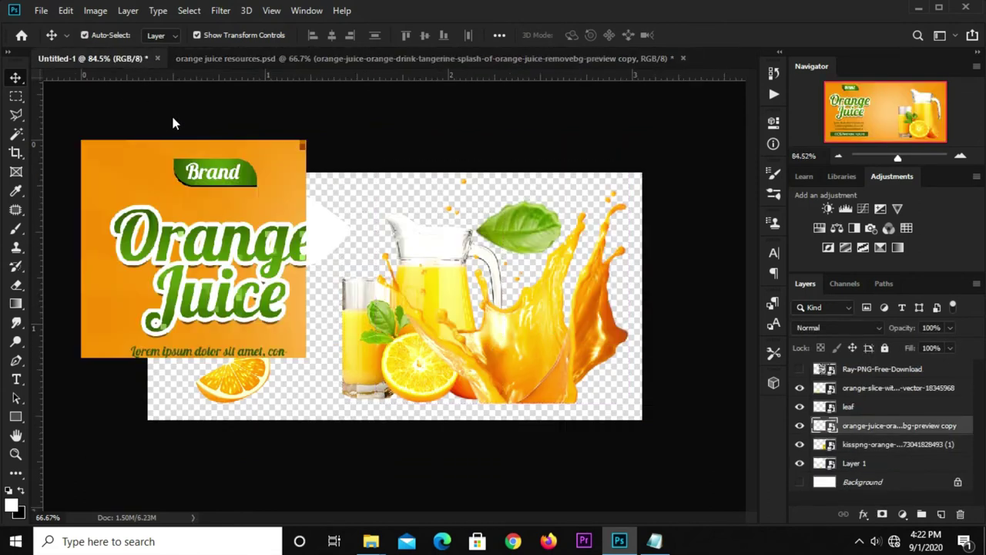
drag(160, 111, 171, 113)
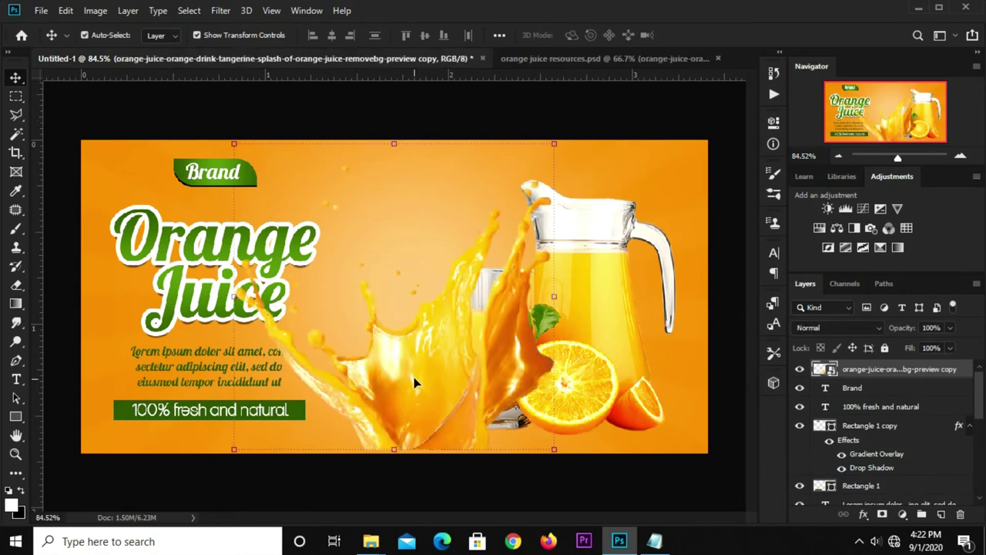
drag(415, 383, 537, 343)
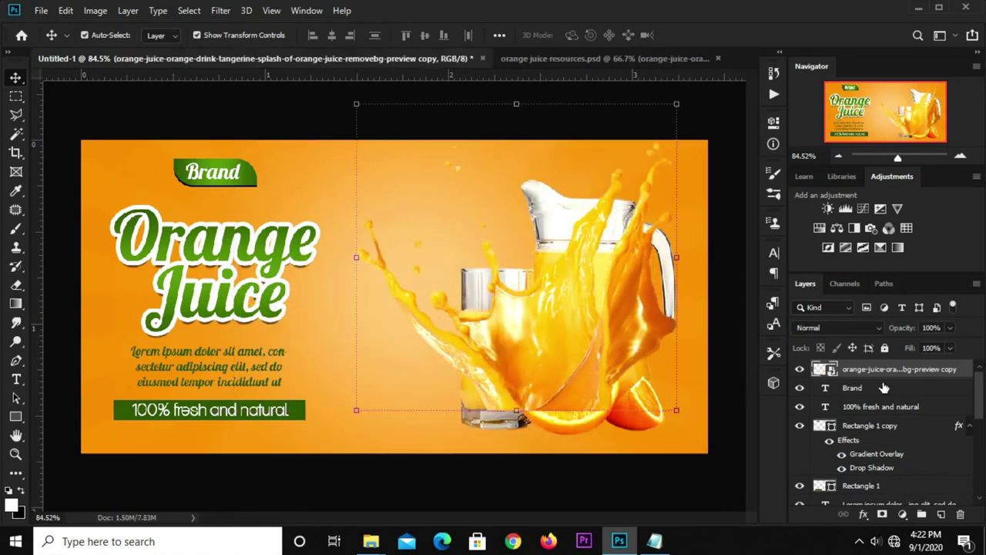
Reorder the splash layer and select both the pitcher and Curves 1 layers.
drag(886, 374, 885, 532)
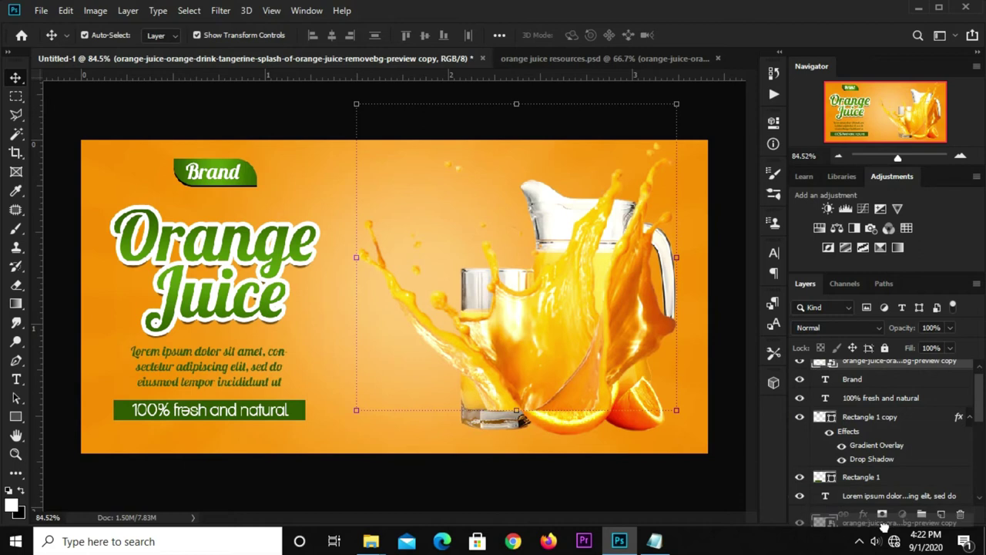
drag(885, 534, 869, 371)
click(570, 247)
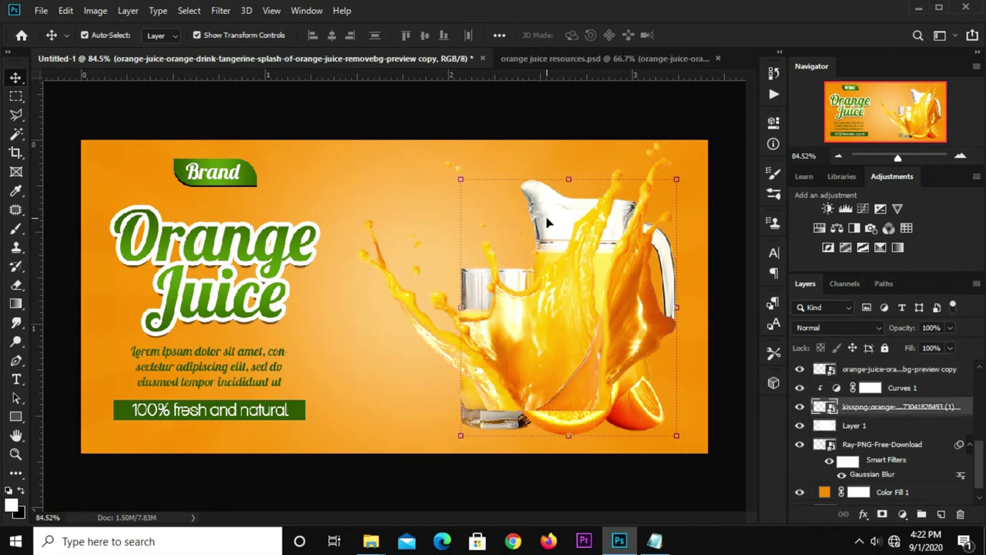
ctrl+click(900, 388)
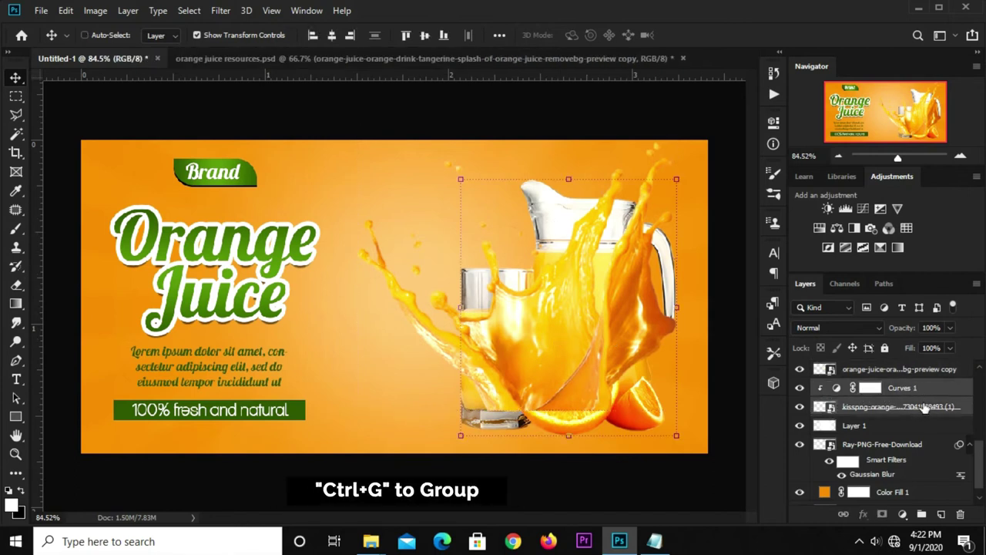
Group the pitcher with Curves 1 and move Group 1 above the splash layer.
key(ctrl+g)
click(799, 392)
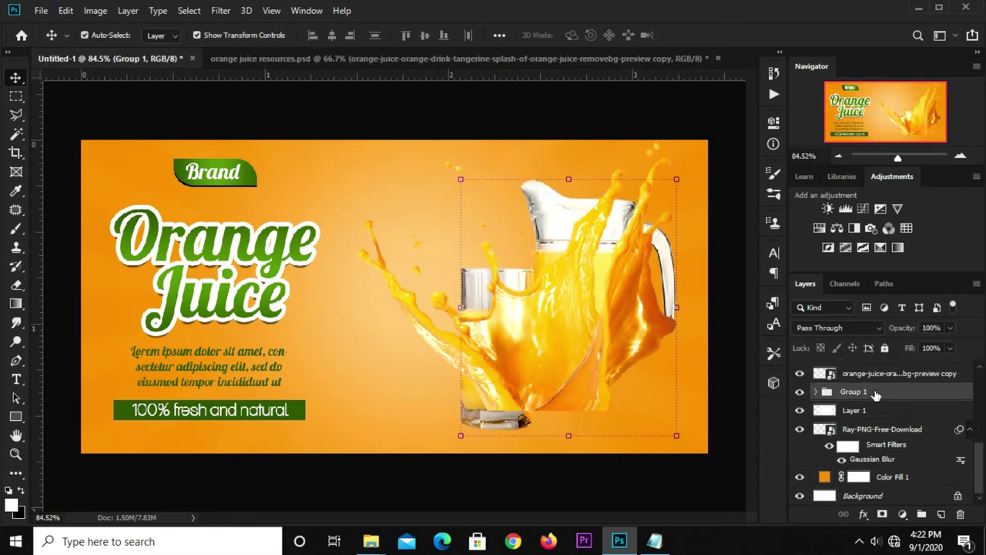
mouse_move(878, 393)
mouse_down()
mouse_move(873, 370)
mouse_move(826, 374)
mouse_up()
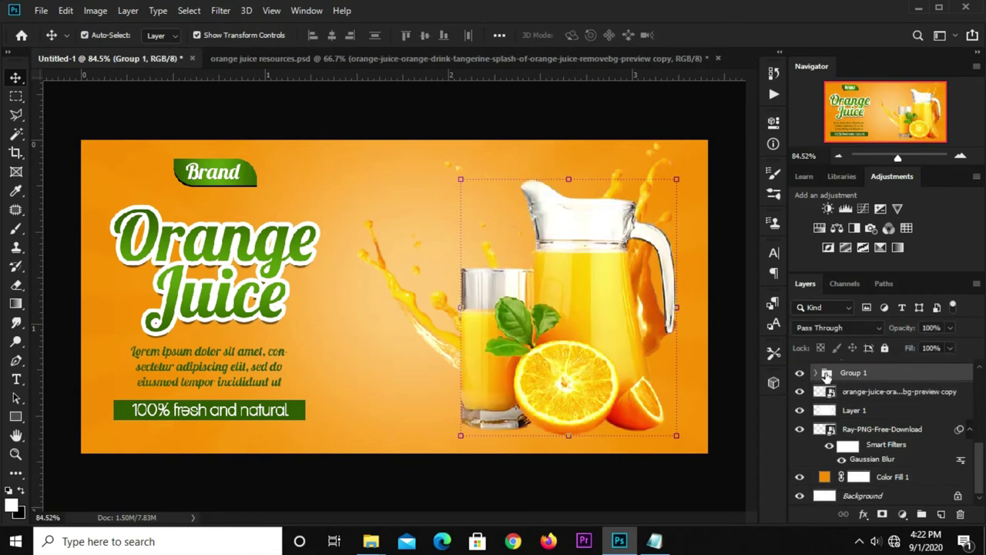
Move the splash toward the banner's right and shrink it to roughly 56%.
mouse_move(423, 304)
mouse_down()
mouse_move(428, 319)
mouse_move(468, 293)
mouse_up()
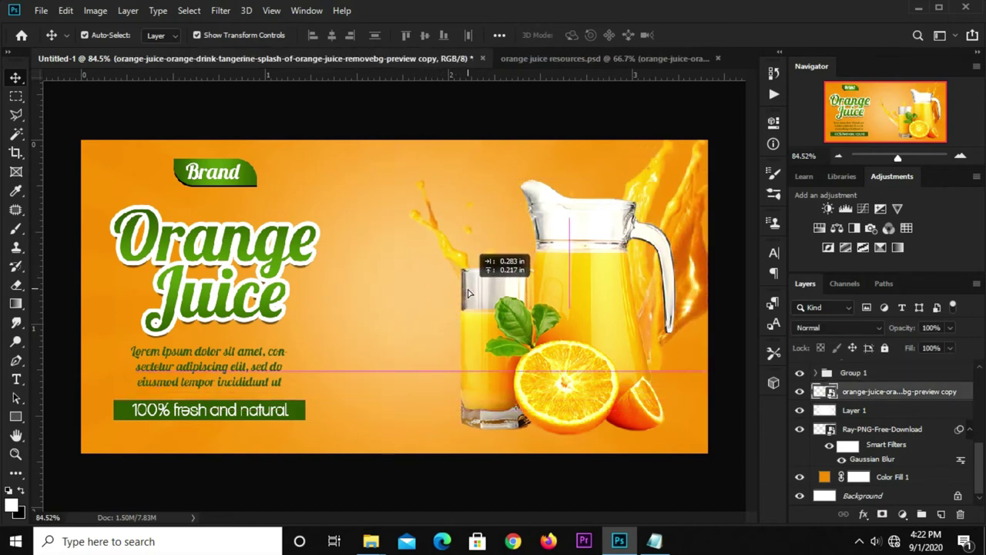
drag(468, 293, 467, 293)
scroll(472, 265, down, 1)
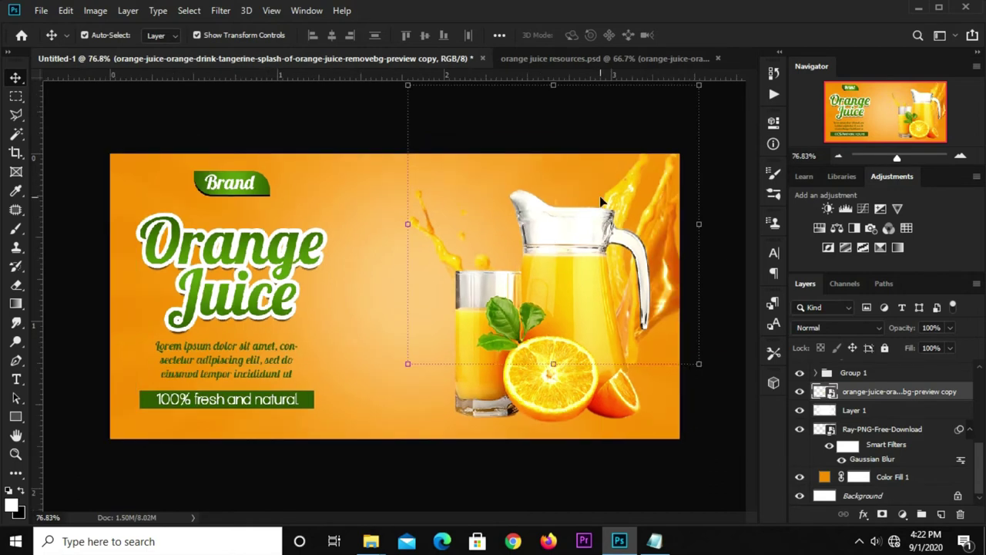
mouse_move(701, 96)
mouse_down()
mouse_move(652, 175)
mouse_move(678, 145)
mouse_up()
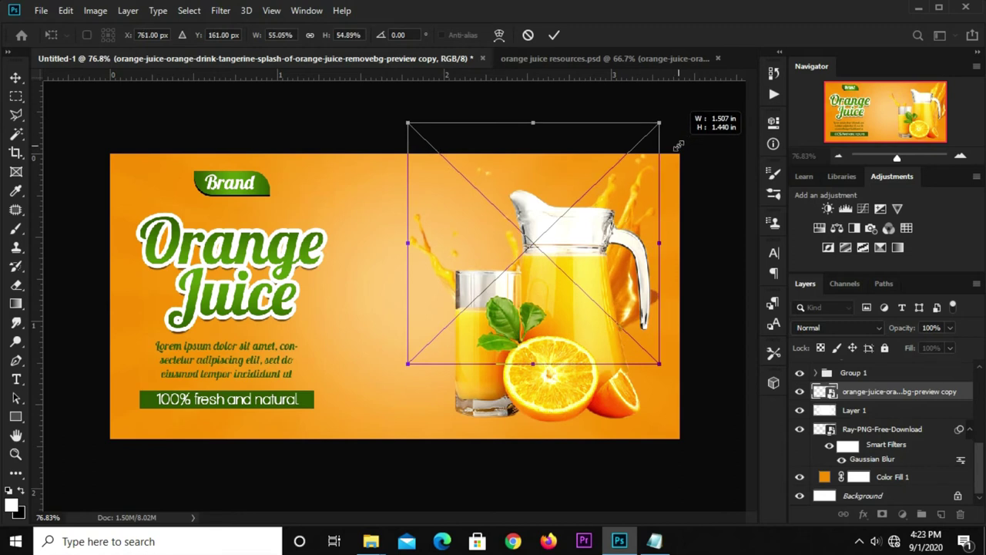
drag(678, 144, 685, 139)
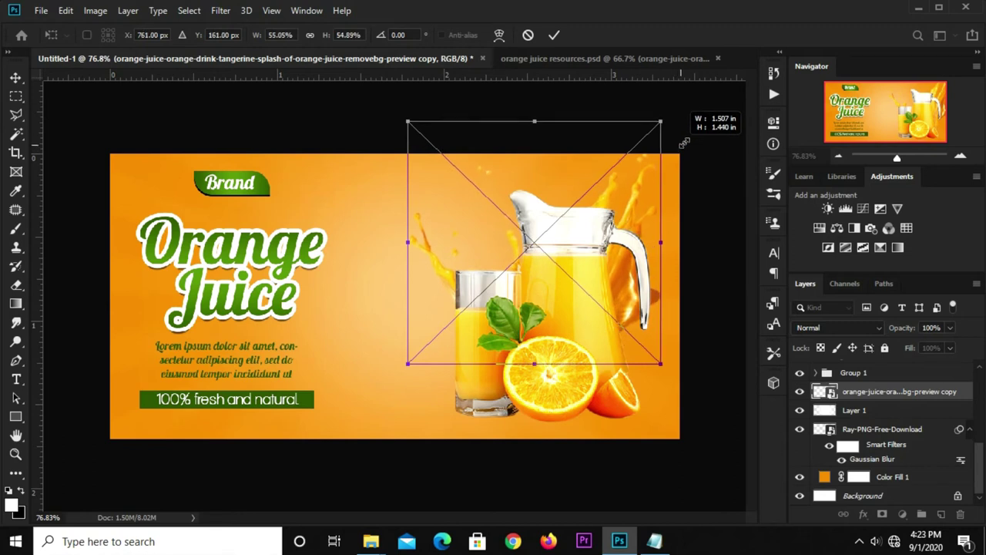
click(562, 35)
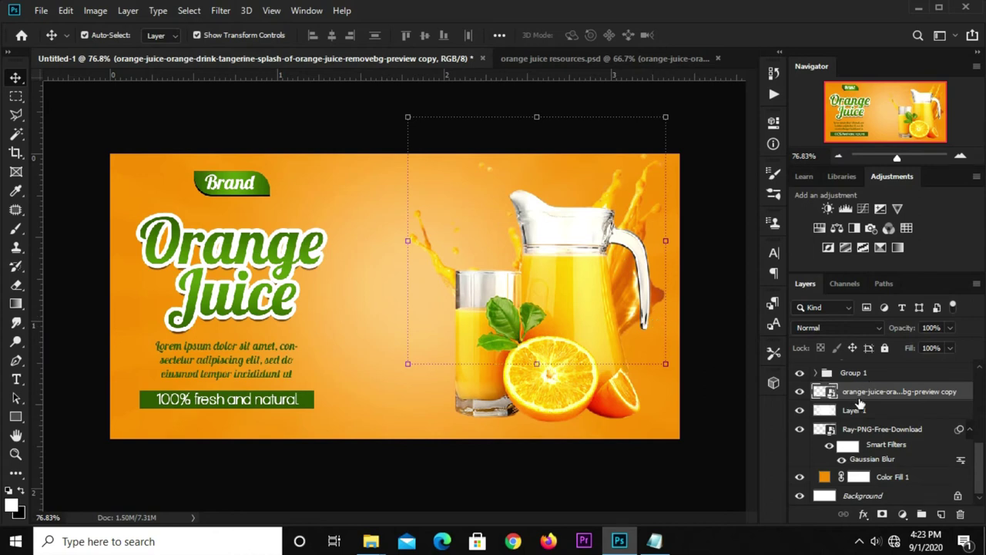
Add a layer mask to the splash and lasso the area right of the pitcher.
click(881, 515)
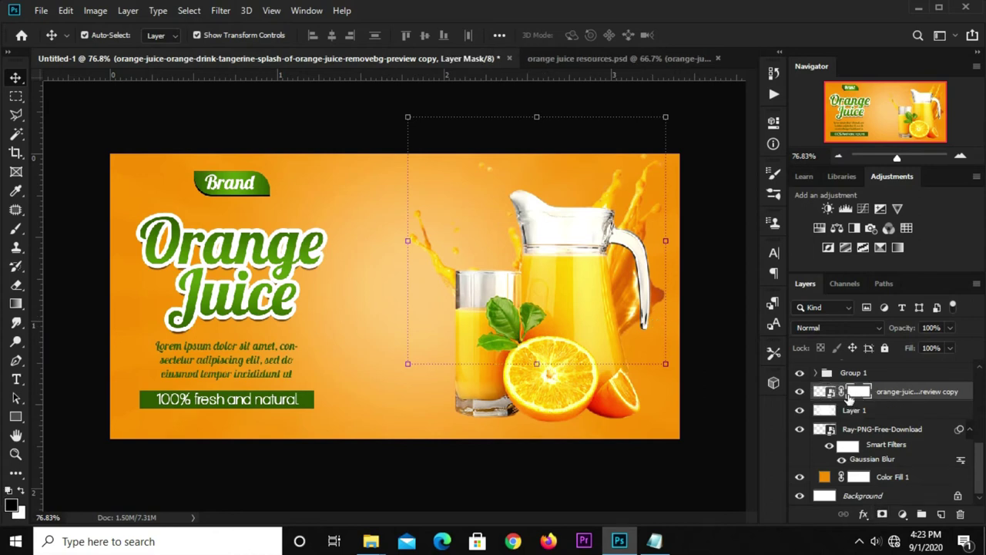
click(17, 115)
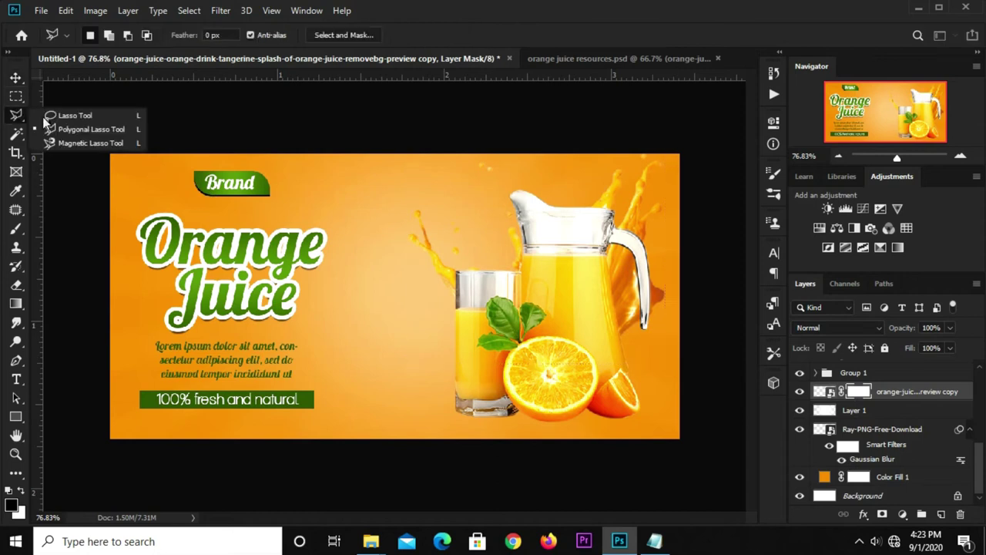
click(74, 130)
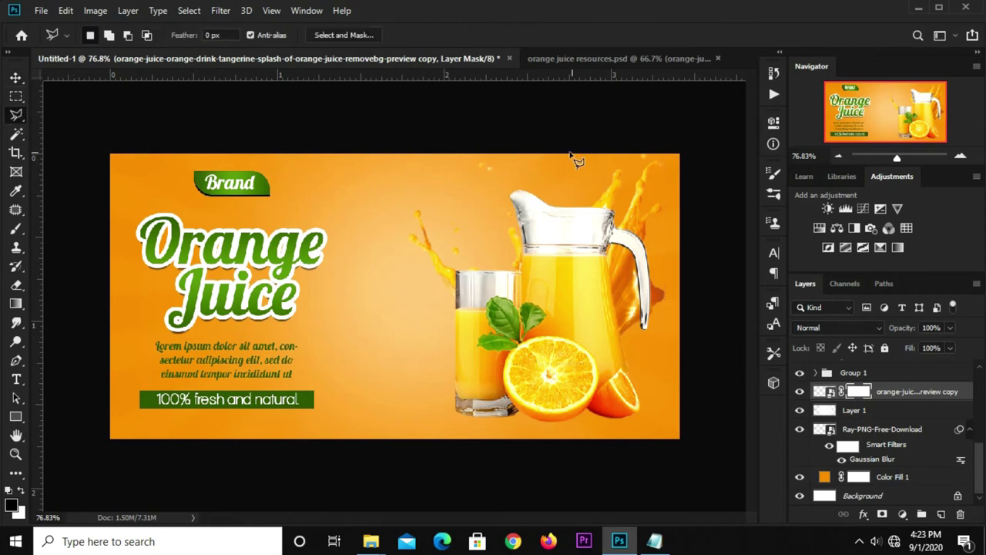
click(643, 144)
click(515, 416)
click(632, 430)
click(701, 271)
click(686, 145)
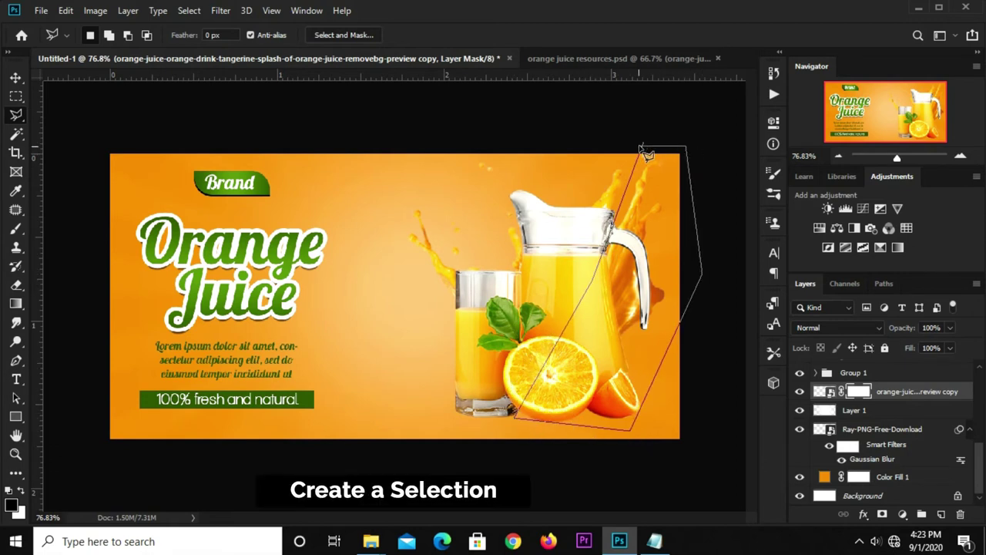
click(645, 148)
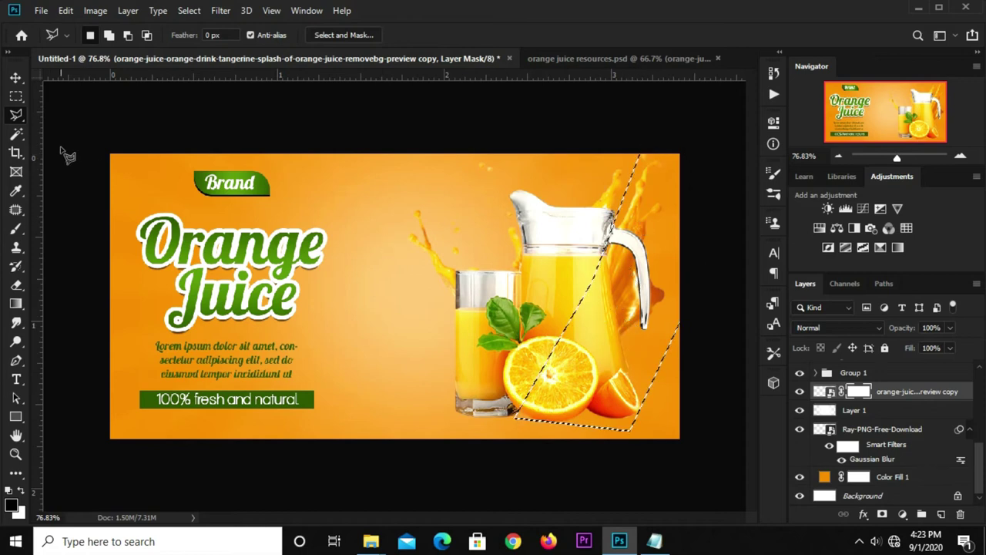
Fill the selected mask area with the foreground colour and deselect.
click(15, 95)
click(57, 99)
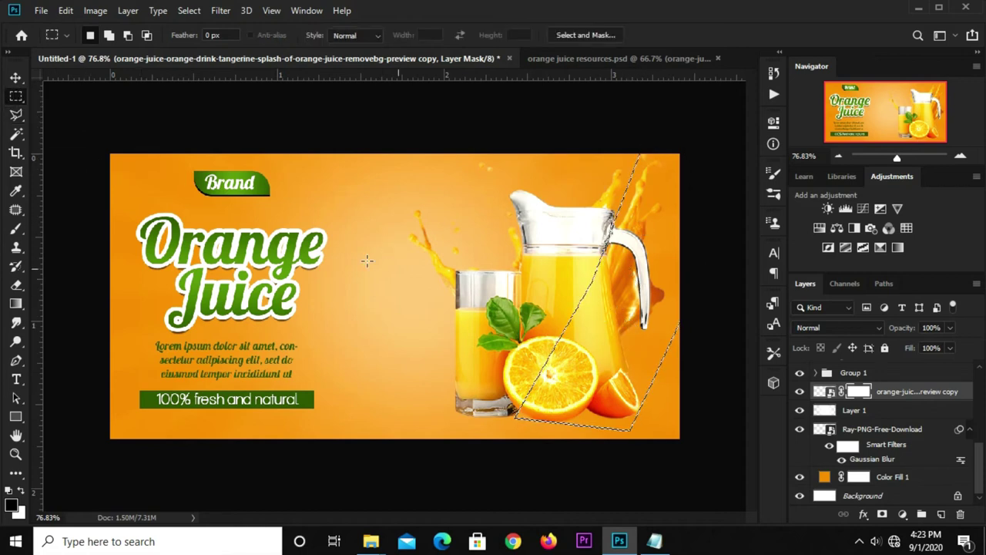
right_click(619, 307)
click(645, 220)
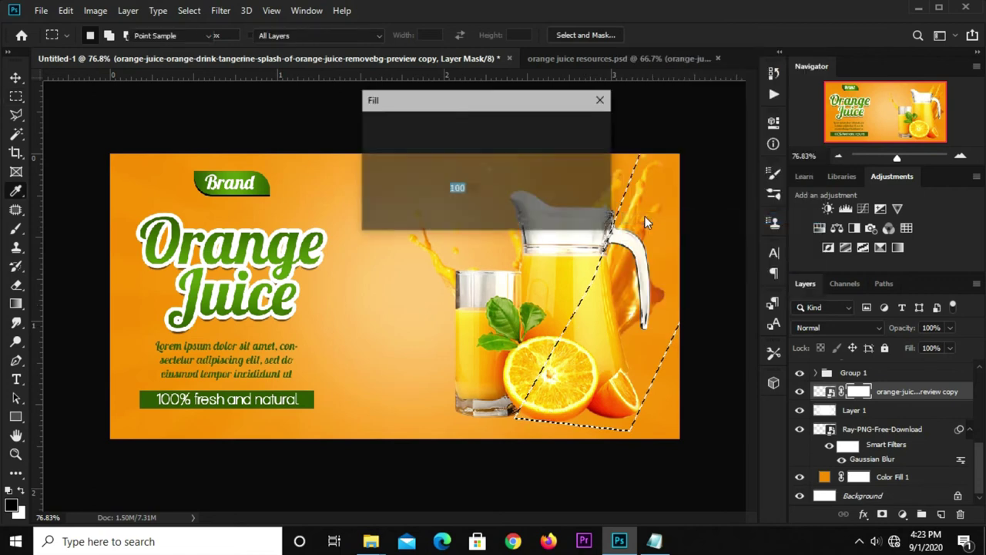
click(474, 128)
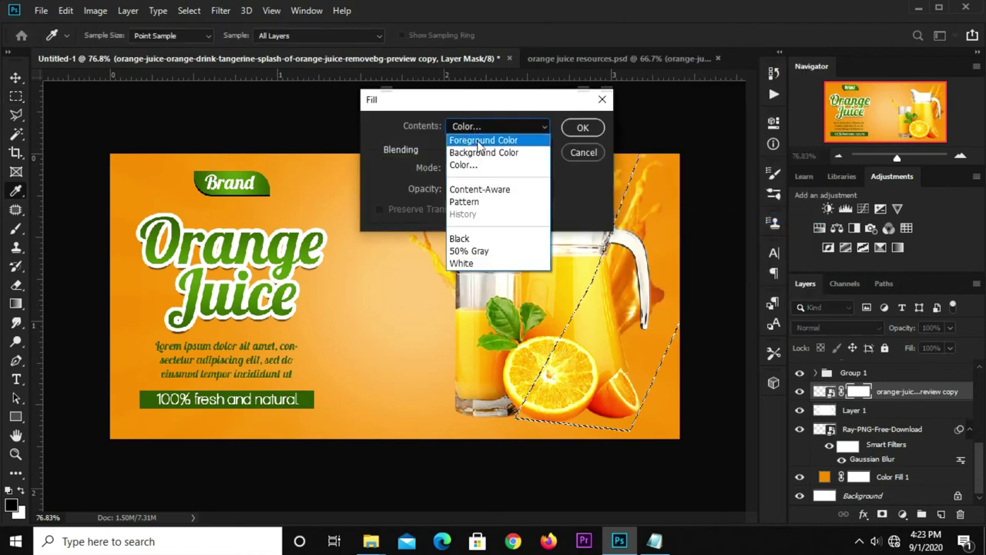
click(482, 142)
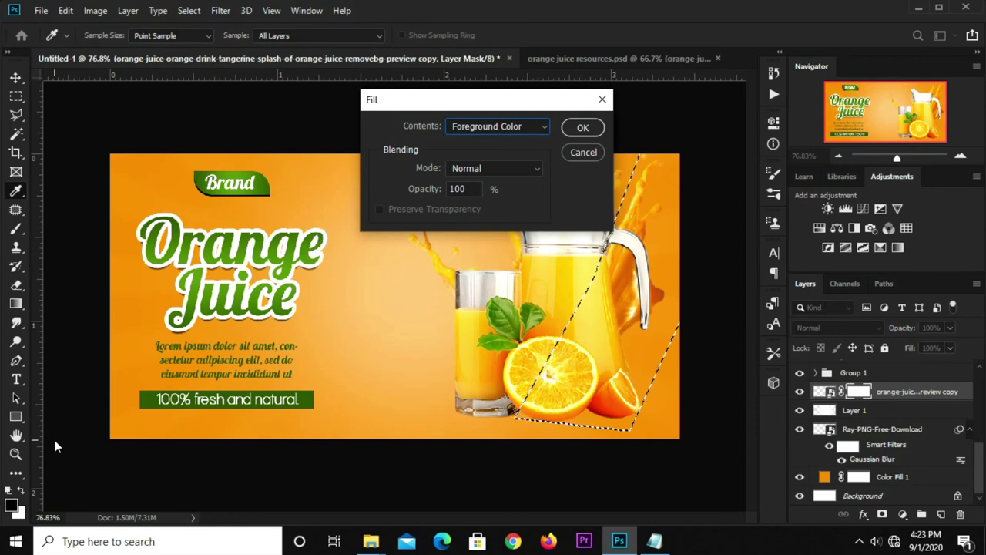
click(583, 127)
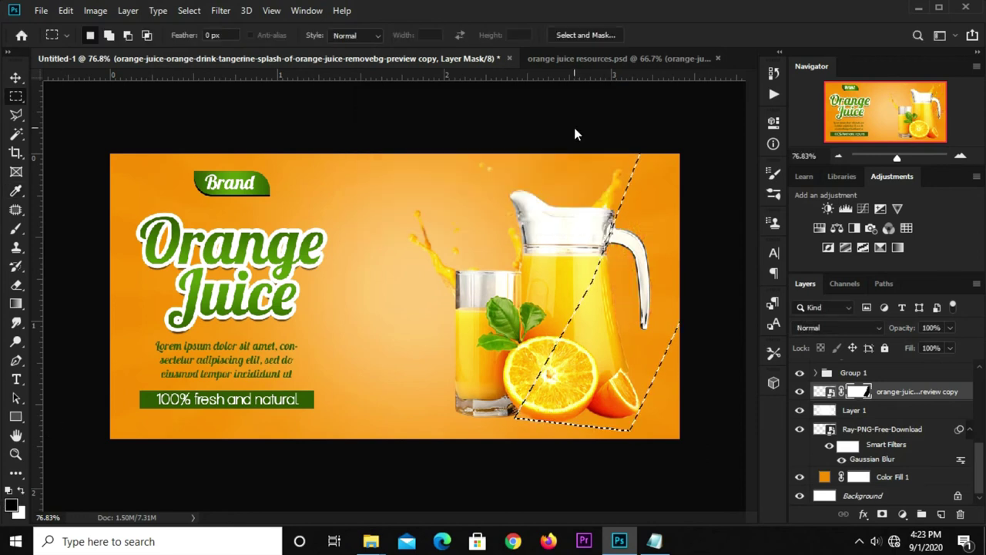
key(ctrl+d)
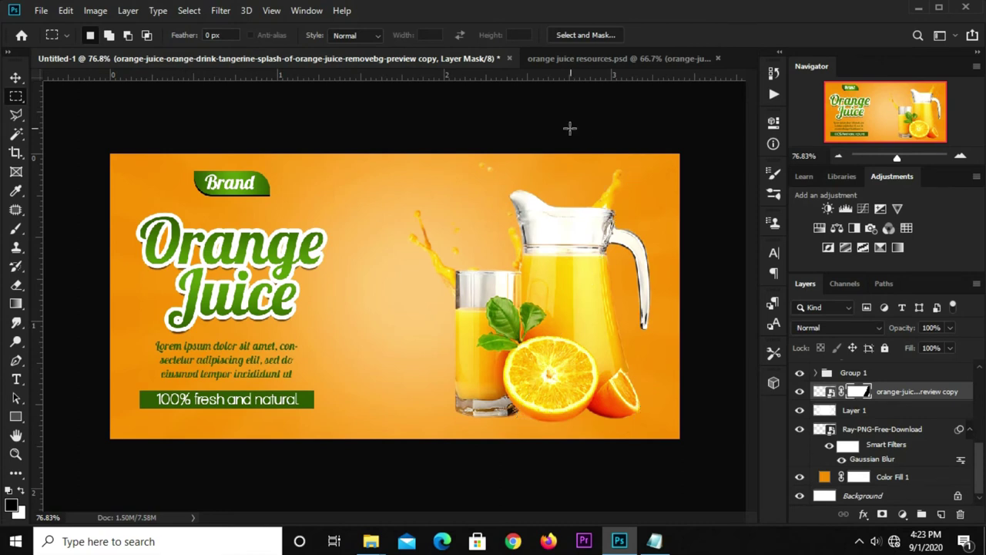
Enlarge the splash to about 103% and nudge it slightly left and up.
key(v)
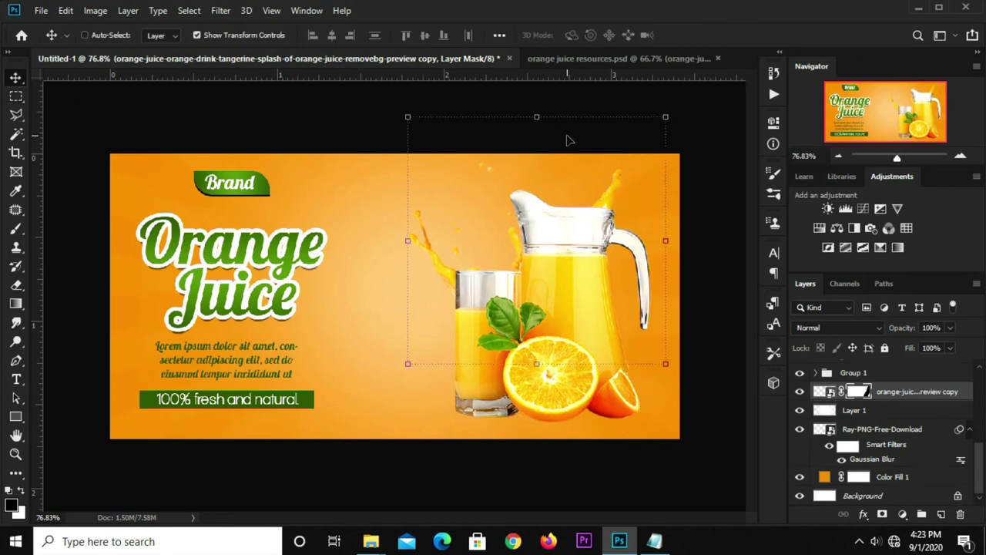
key(ctrl+t)
drag(662, 115, 672, 110)
drag(606, 192, 598, 182)
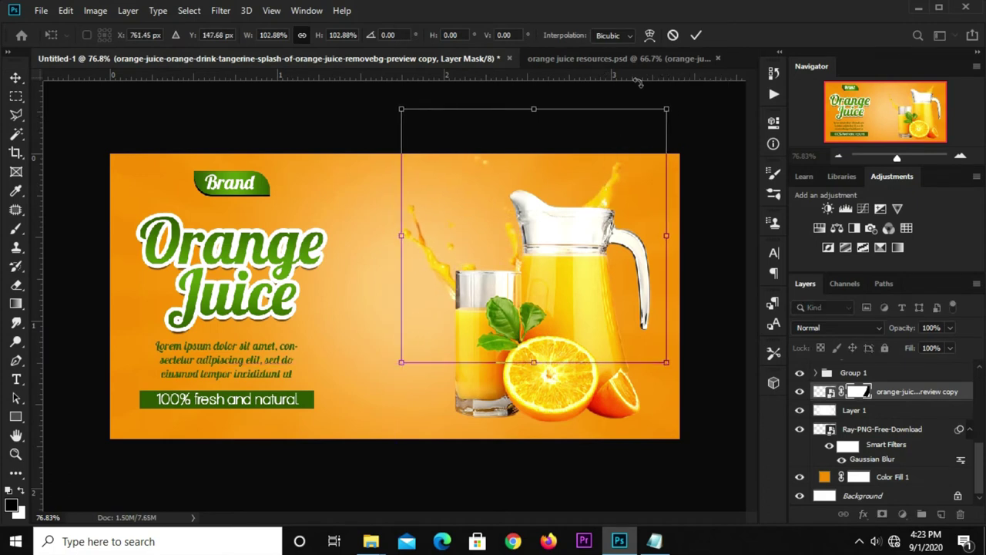
click(696, 35)
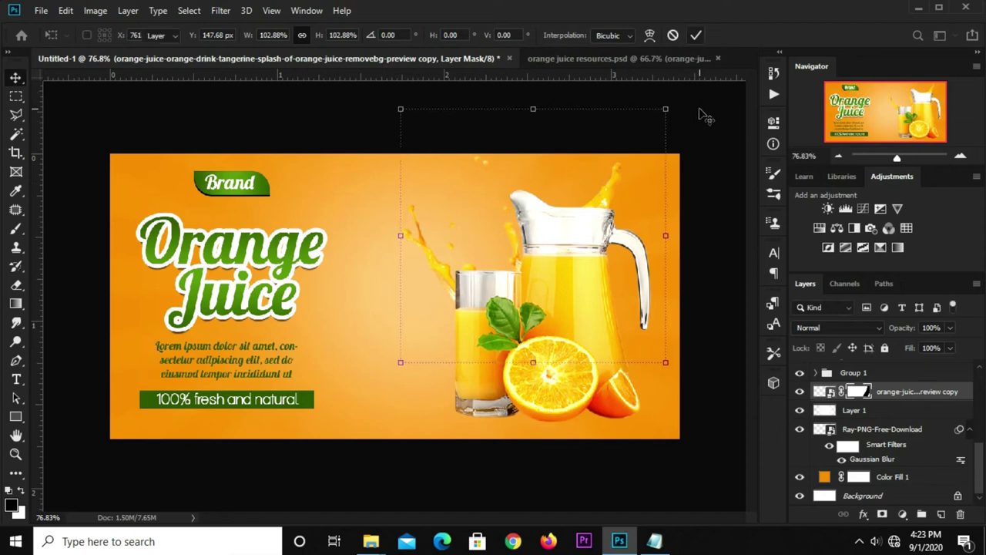
click(577, 282)
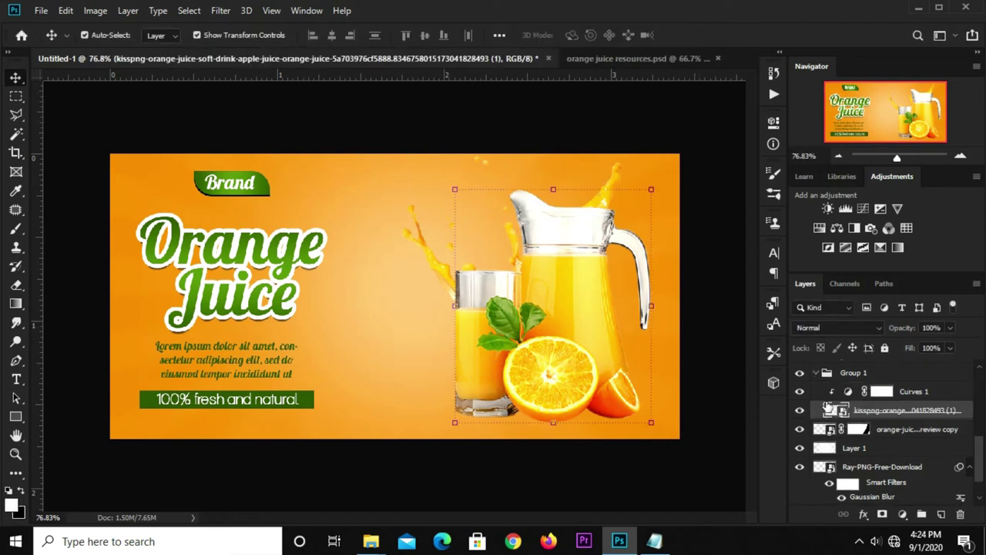
Create a new empty layer above Layer 1.
click(818, 373)
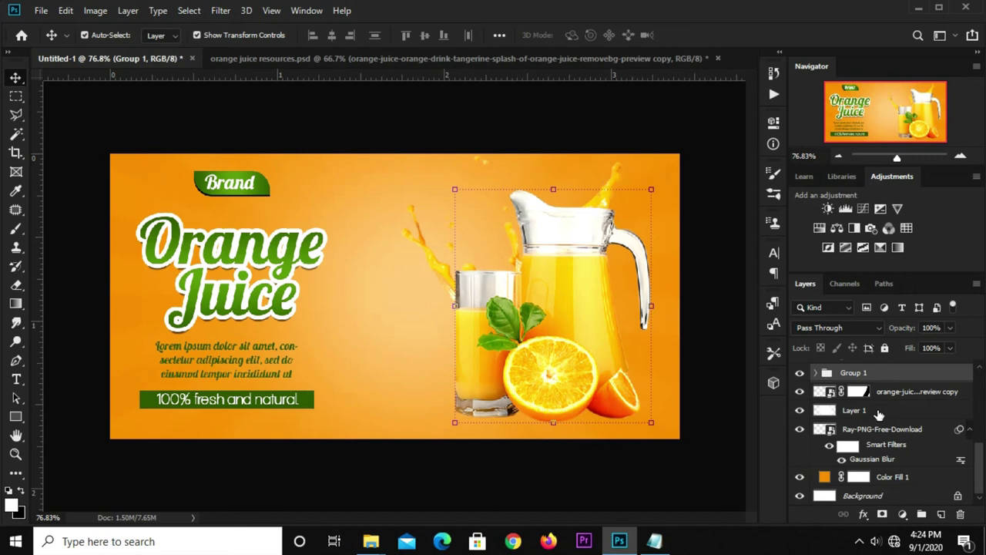
click(880, 412)
click(941, 515)
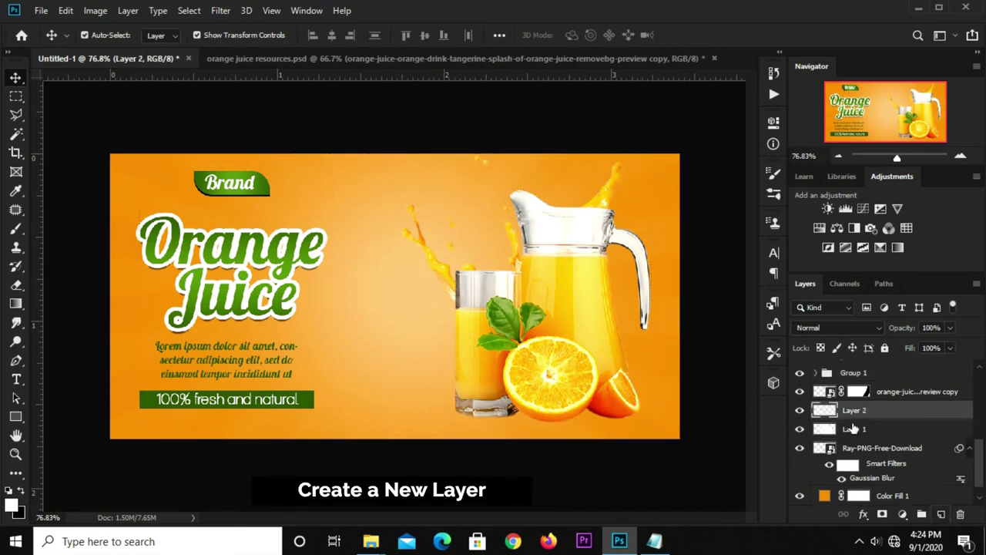
Paint a soft white glow near the pitcher's top right with a smaller brush.
right_click(16, 233)
click(67, 225)
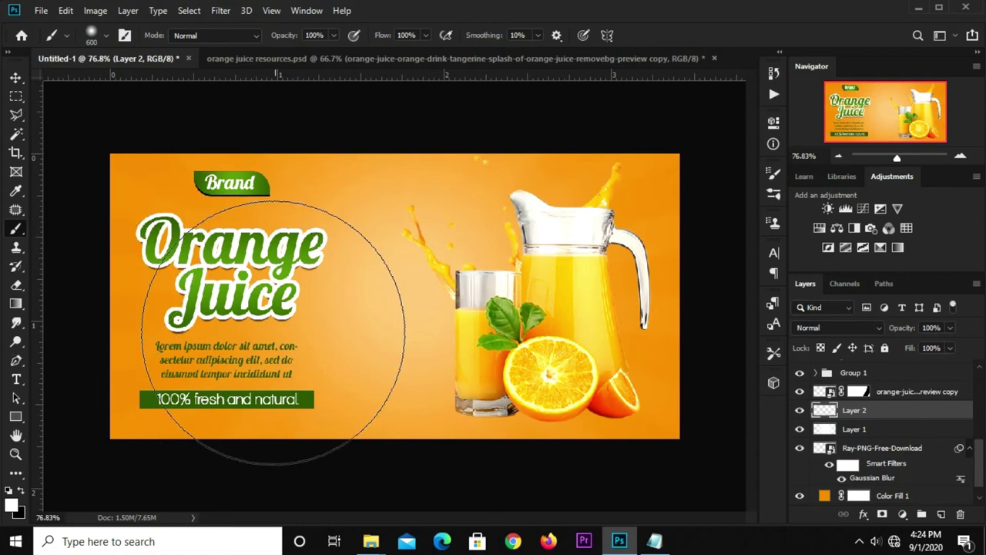
click(12, 505)
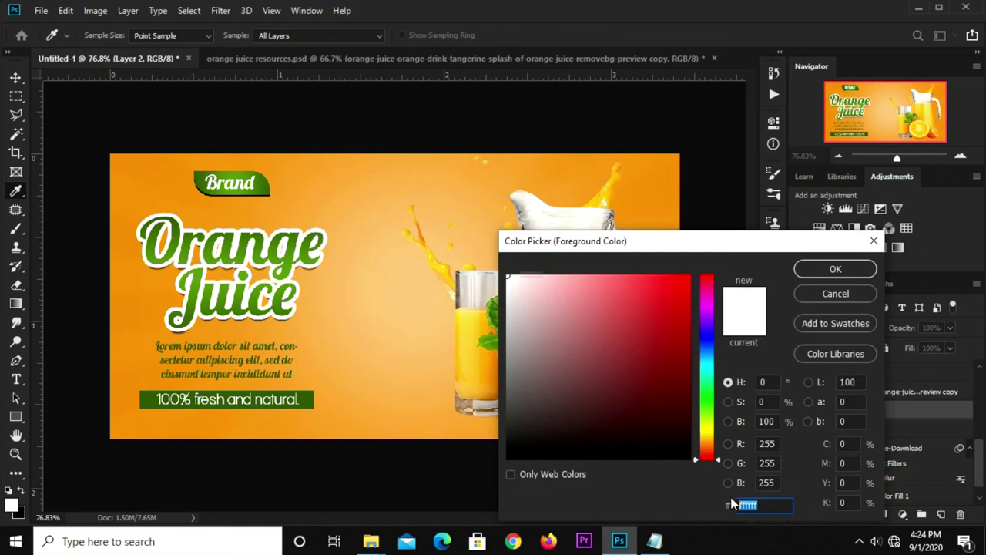
click(815, 271)
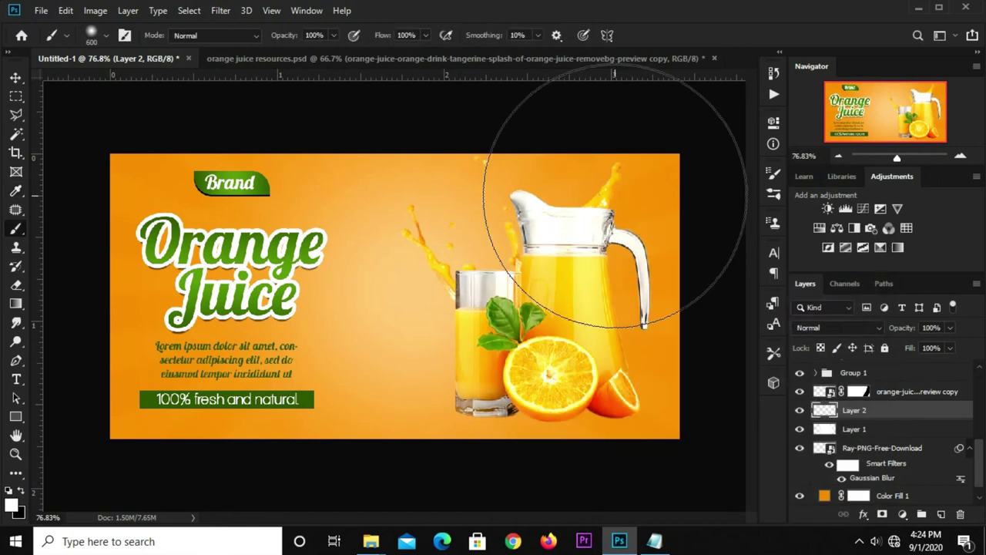
key(bracketleft)
key(bracketleft)
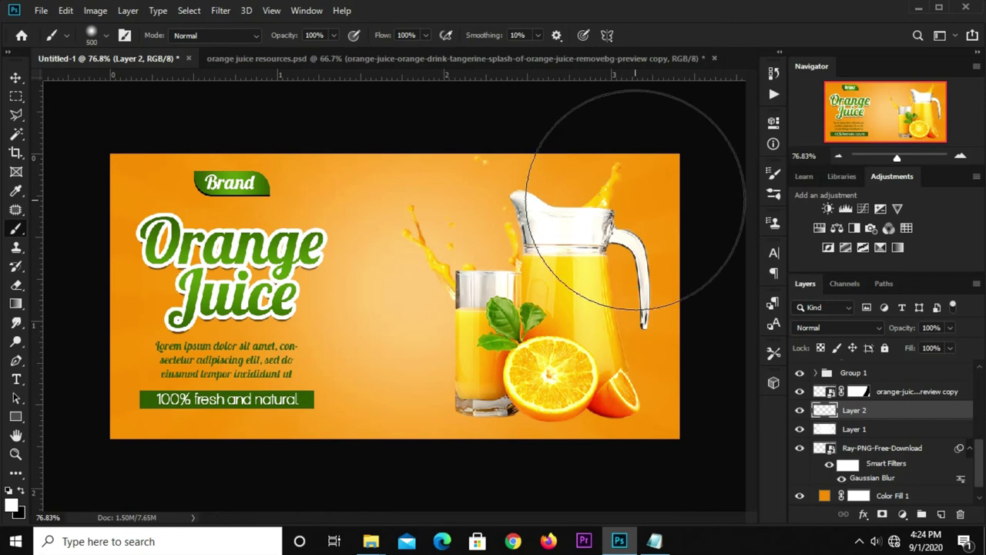
drag(635, 204, 586, 248)
Lower the glow layer's opacity to 14%.
key(v)
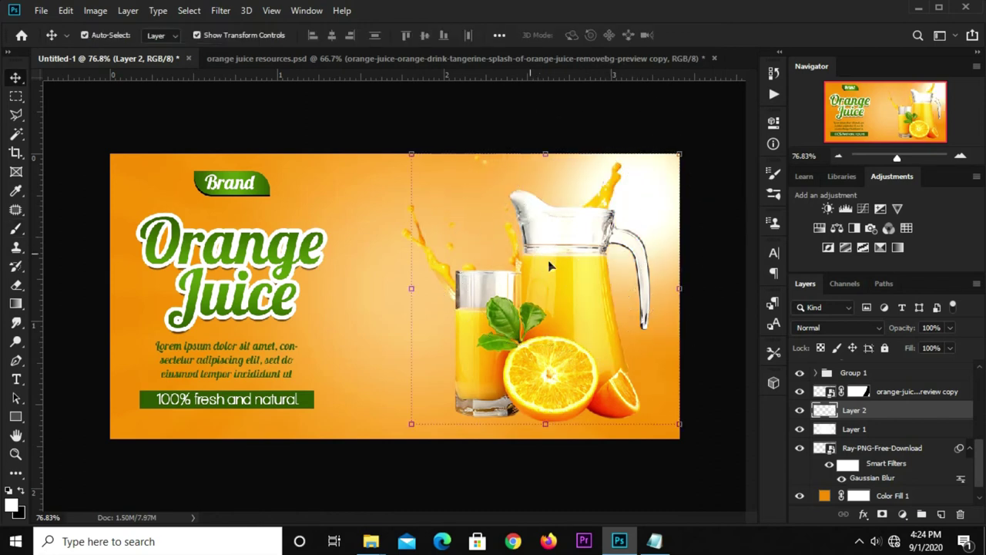
click(951, 329)
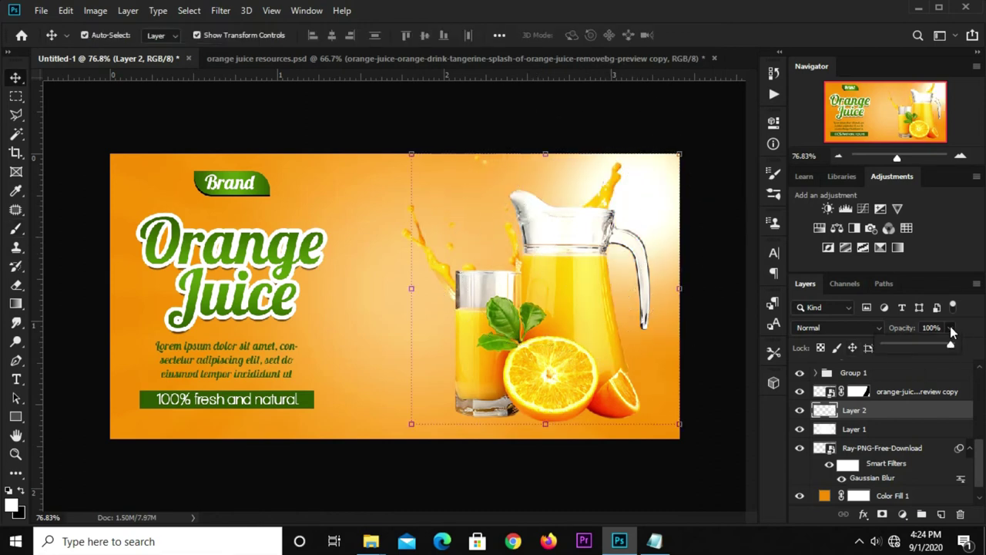
click(936, 327)
click(933, 327)
text(14)
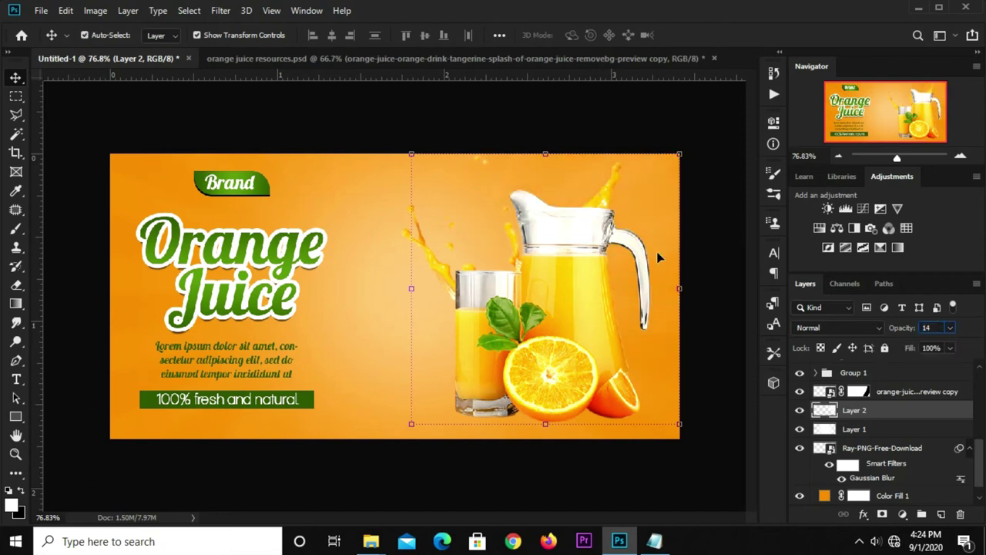
click(606, 136)
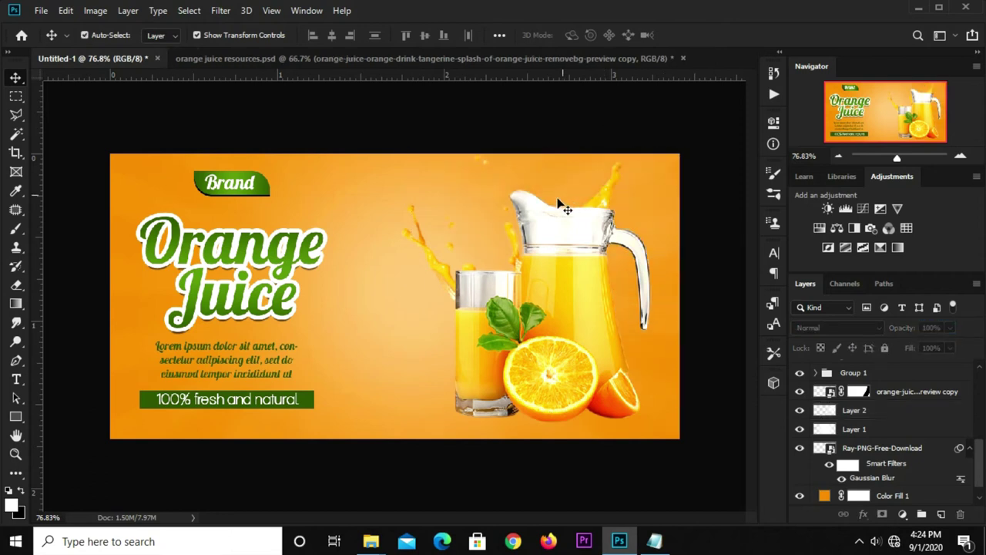
Add a new empty shadow layer, Layer 3, above the splash copy layer.
click(553, 320)
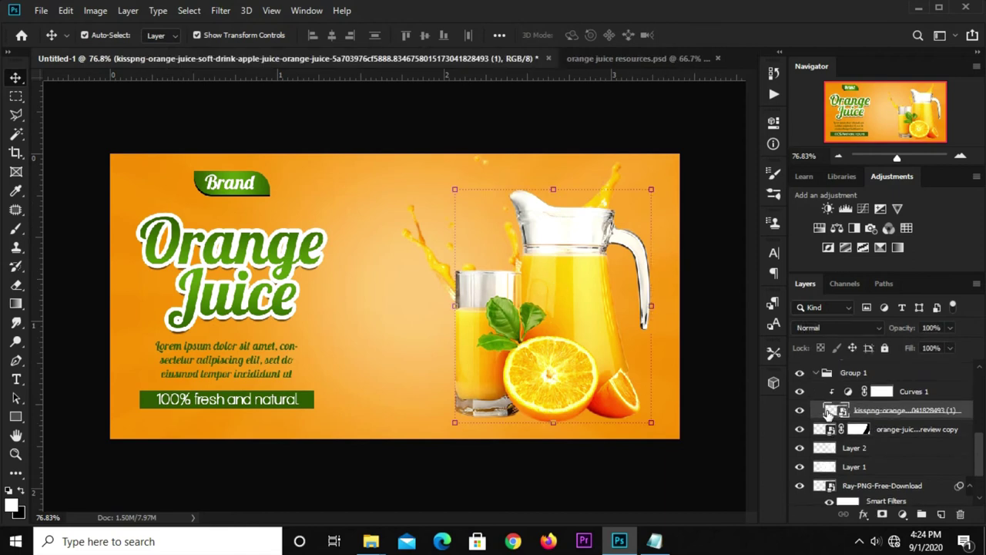
click(818, 372)
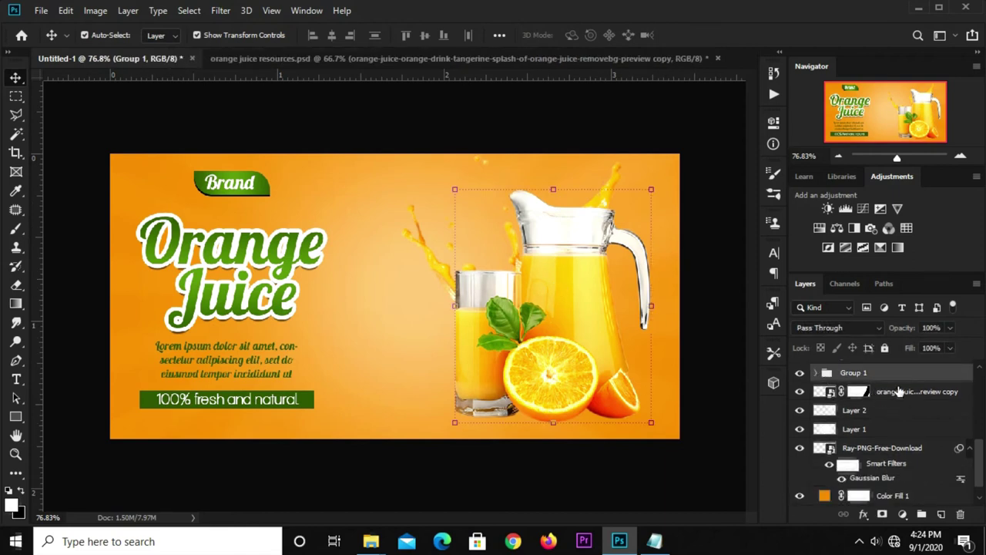
click(883, 393)
click(941, 517)
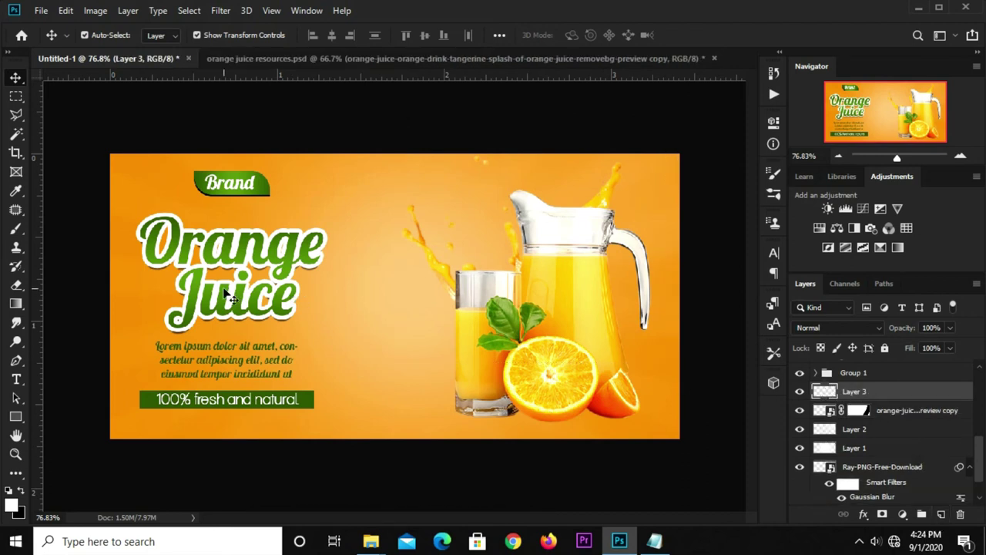
Set up the brush as a flattened tip with about 22% roundness and a 0° angle.
click(15, 228)
click(47, 228)
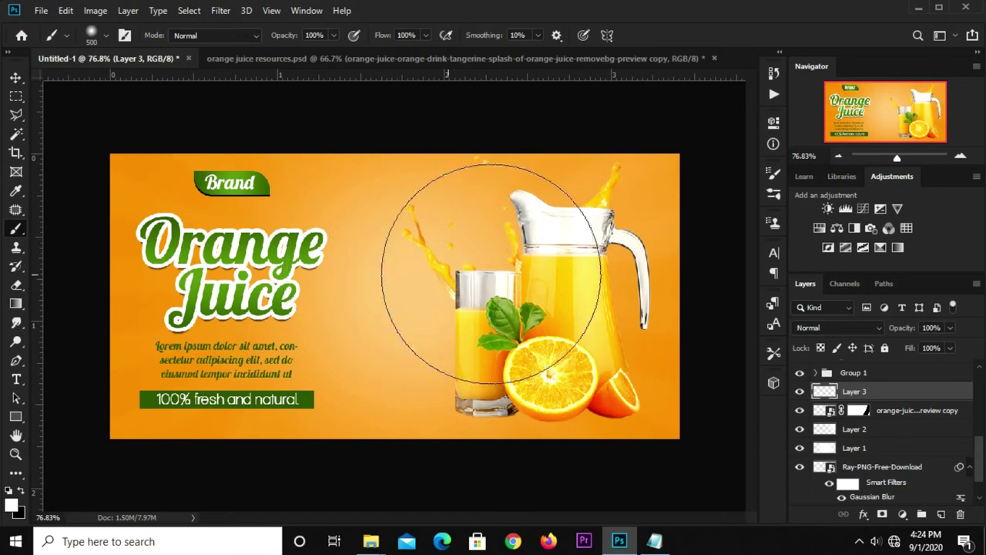
click(772, 180)
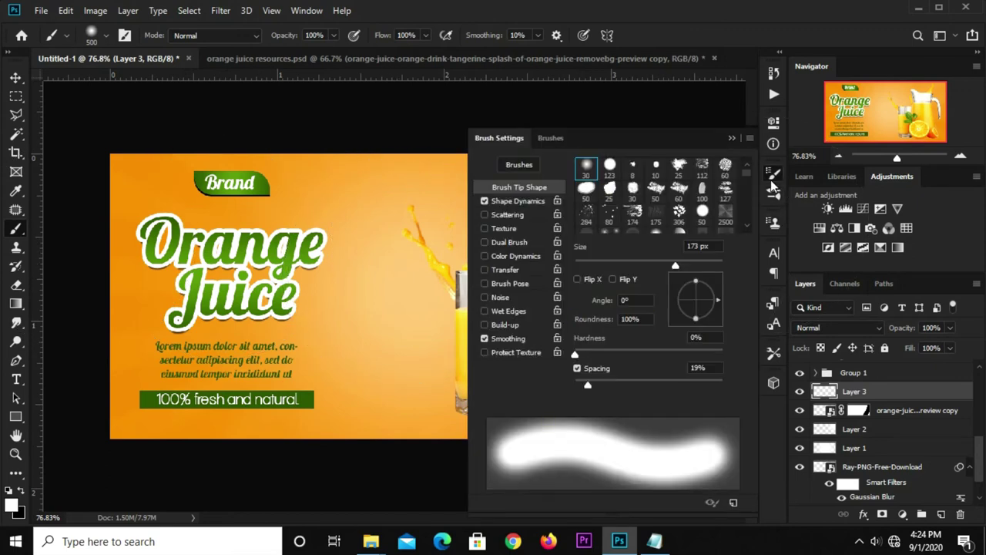
drag(695, 321, 692, 309)
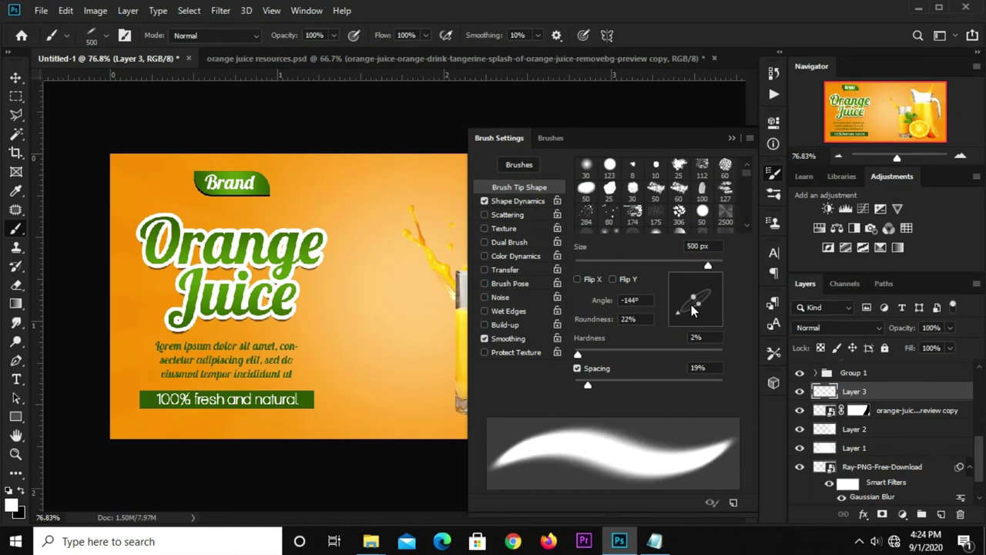
click(616, 299)
text(0)
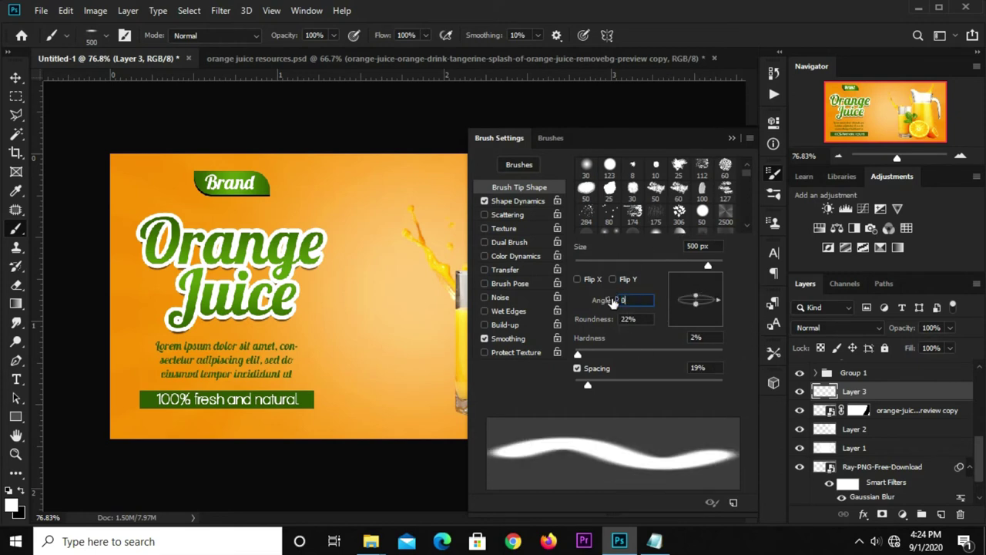
drag(696, 306, 690, 309)
drag(690, 307, 692, 304)
click(643, 317)
click(732, 138)
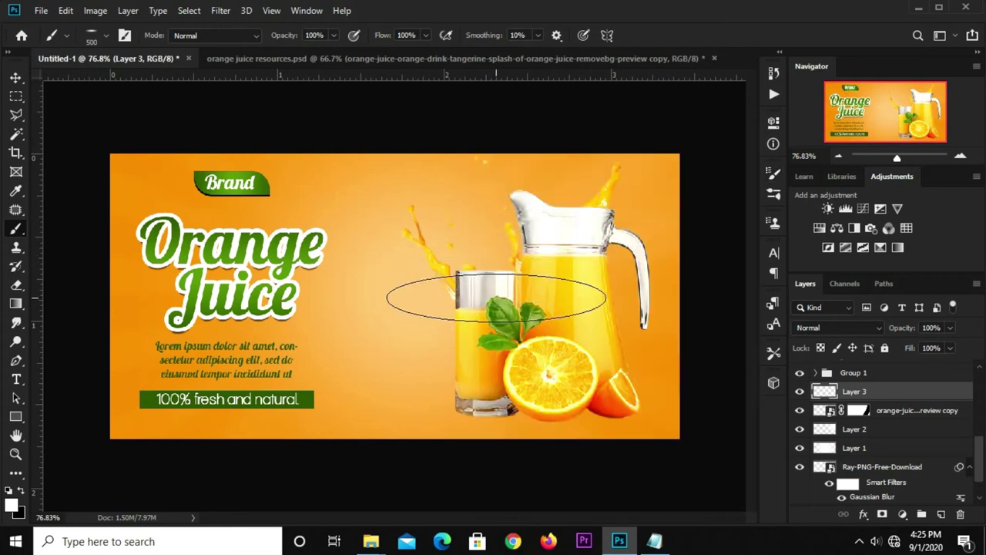
Paint a soft black shadow under the glass base with a size-200 brush.
key(bracketleft)
key(bracketleft)
key(bracketleft)
click(21, 491)
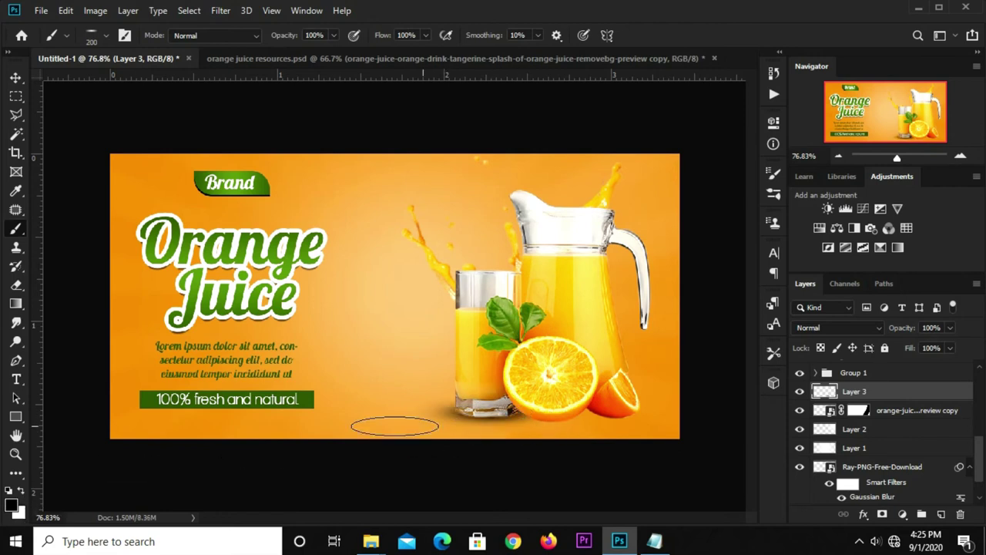
drag(431, 424, 619, 412)
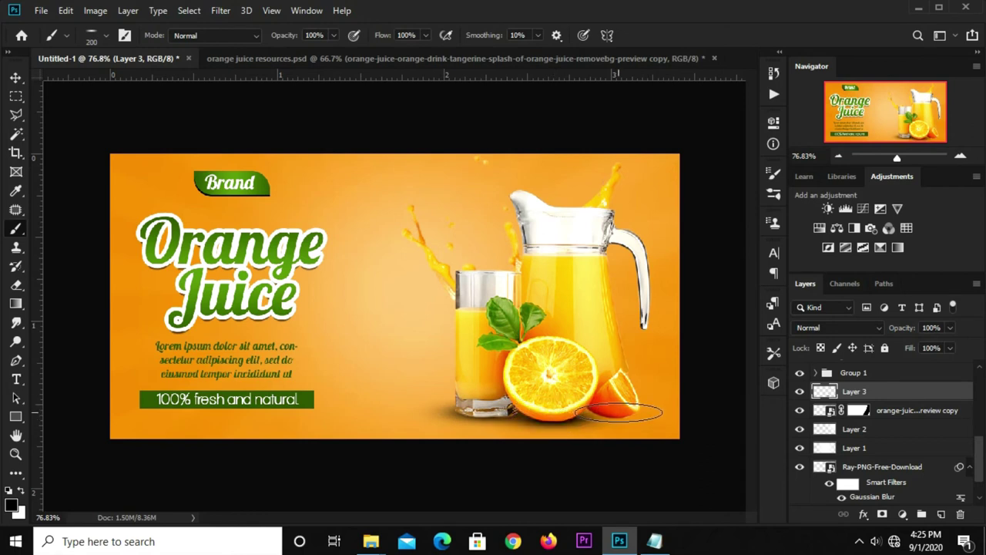
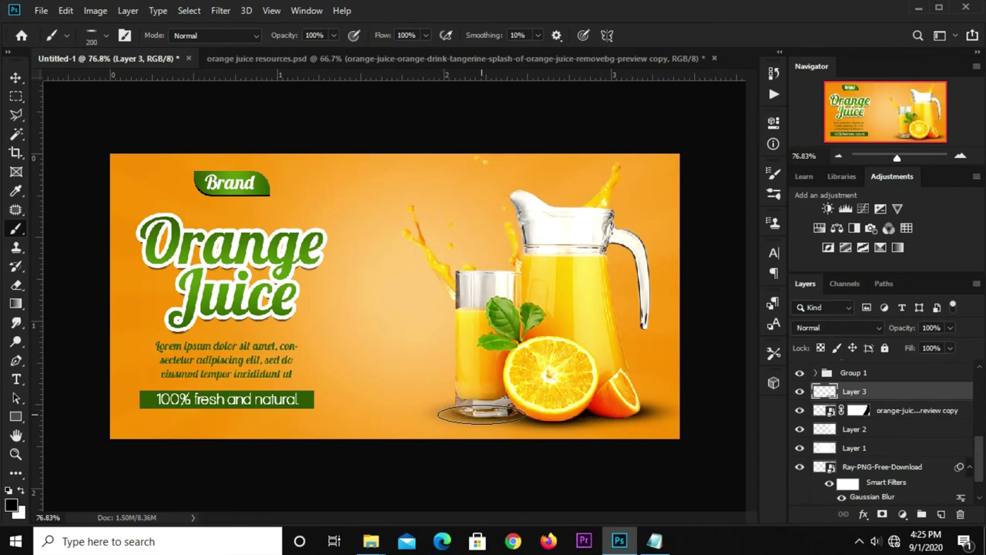
Fade the Layer 3 shadow to 80% opacity and shift it slightly lower.
key(v)
click(799, 392)
click(950, 328)
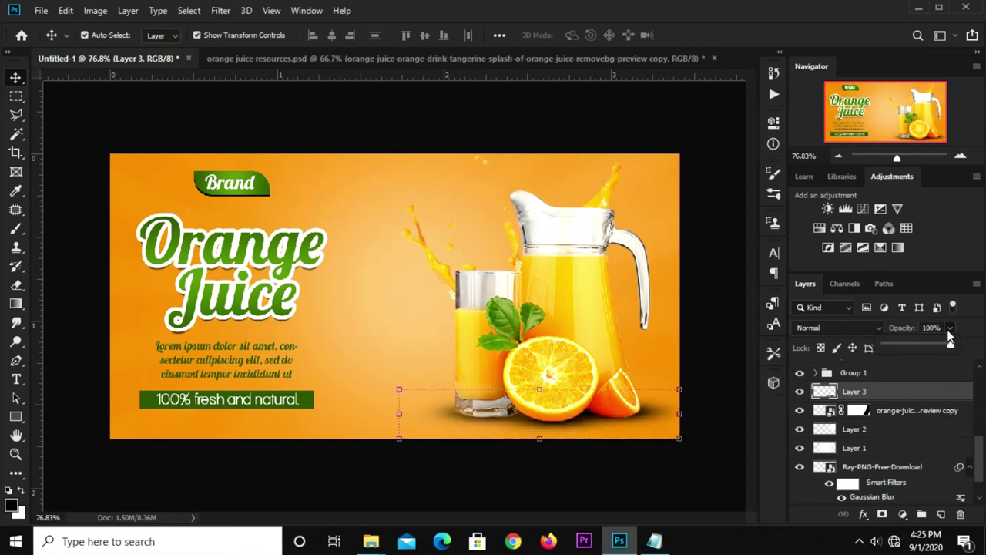
drag(942, 346, 927, 348)
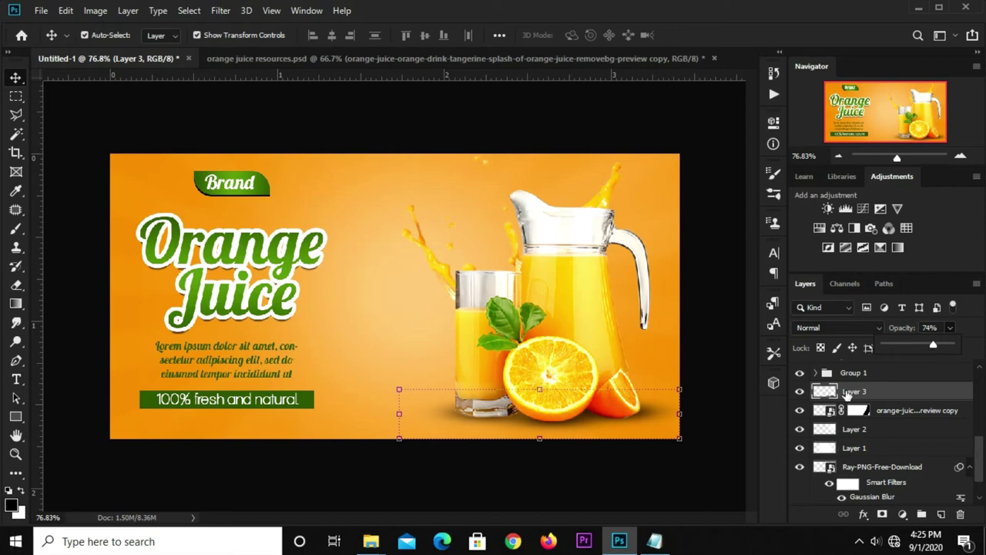
drag(550, 386, 552, 391)
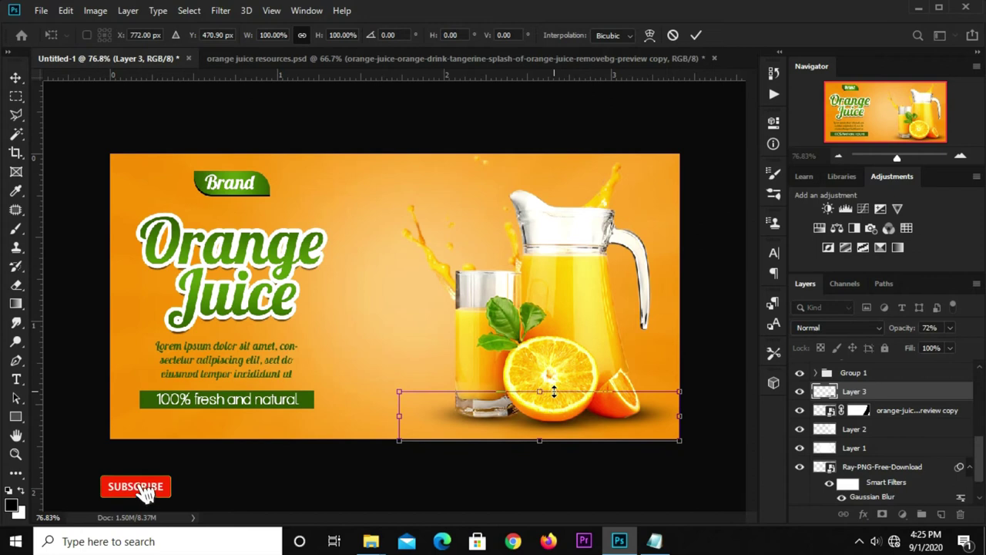
key(Return)
click(952, 328)
drag(952, 347, 958, 349)
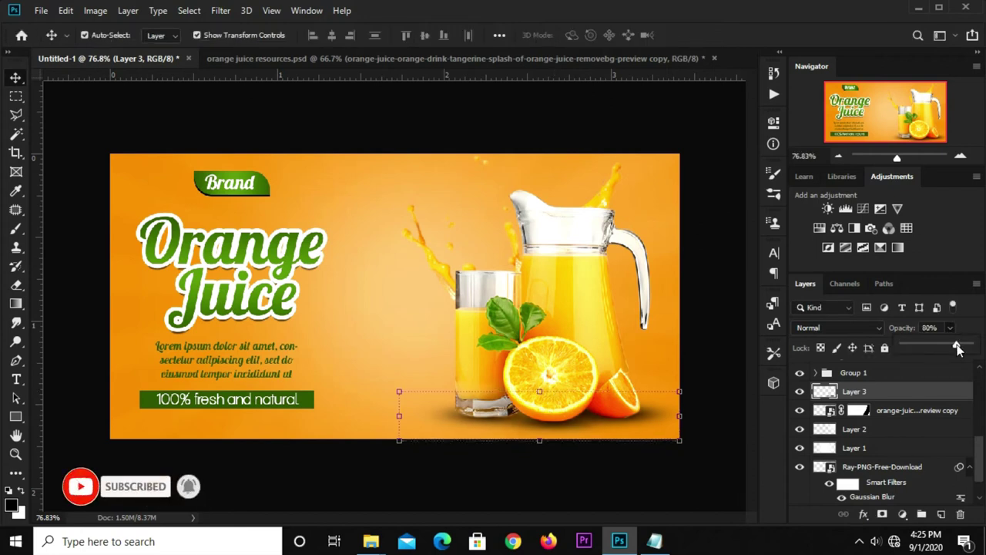
key(Return)
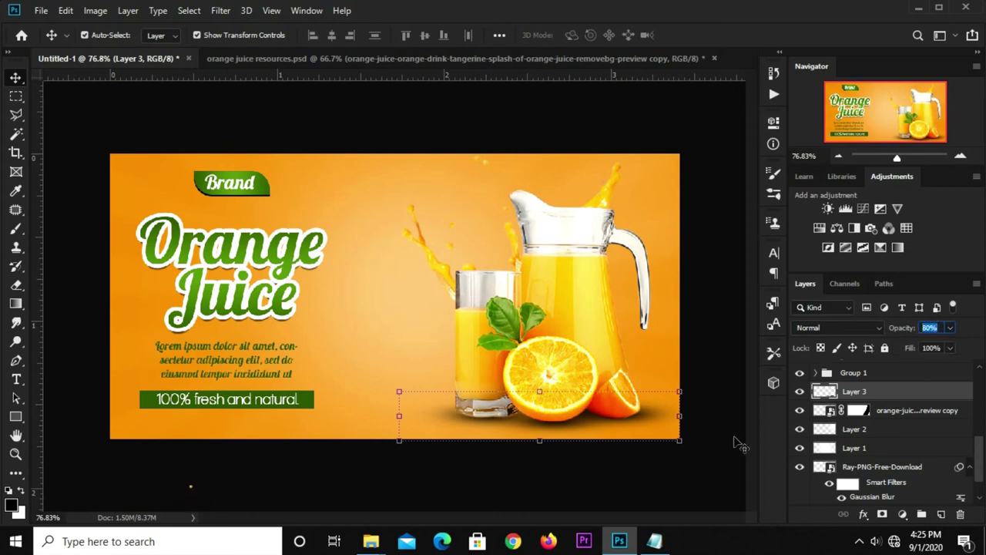
click(670, 496)
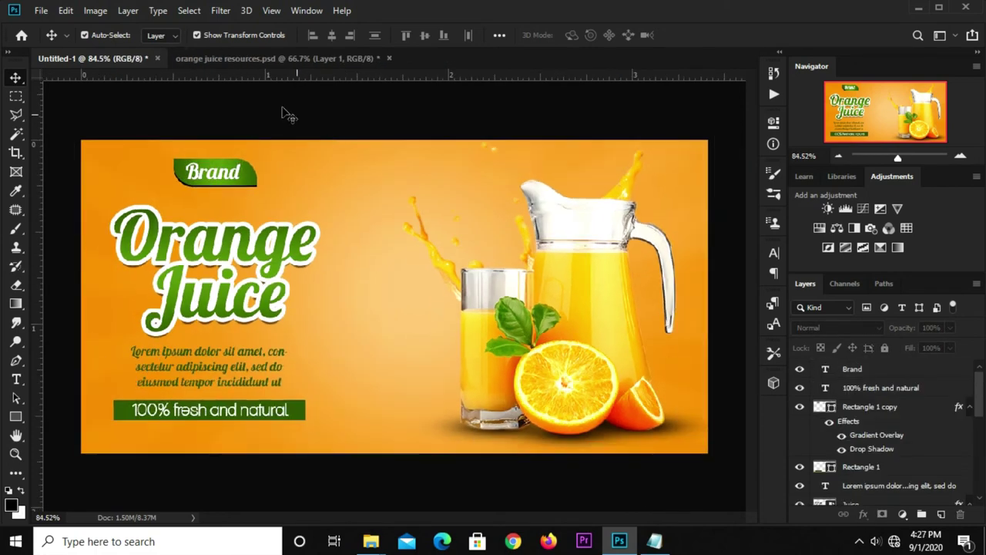
Paste the white leaf from the resources file near the banner's top-centre and add a Color Overlay effect.
click(264, 59)
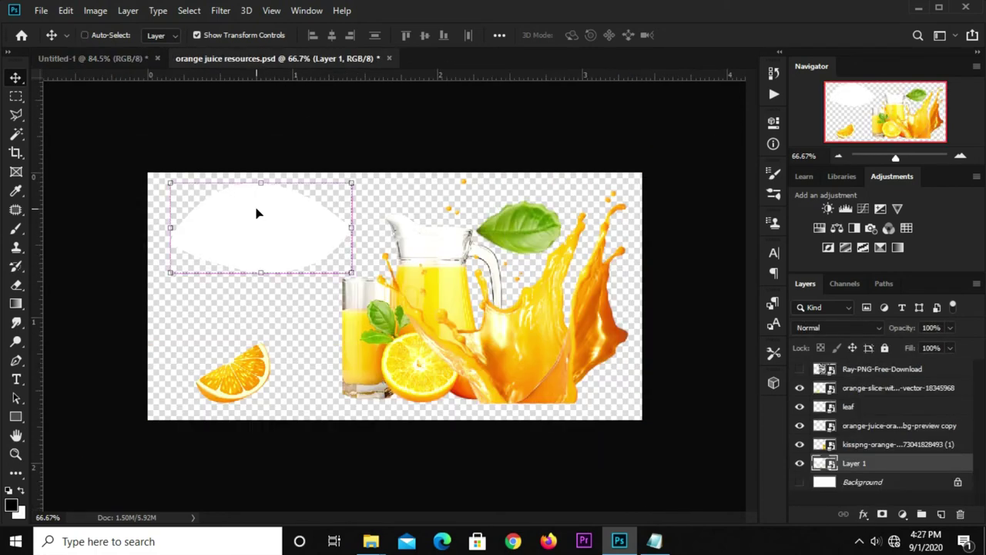
click(92, 59)
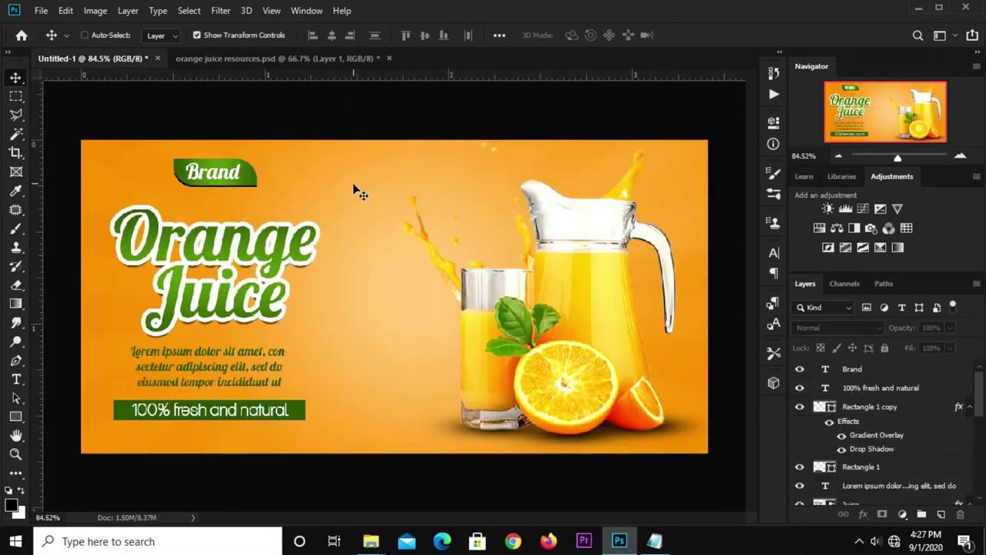
key(ctrl+v)
mouse_move(365, 301)
mouse_down()
mouse_move(356, 209)
mouse_move(349, 243)
mouse_up()
click(864, 514)
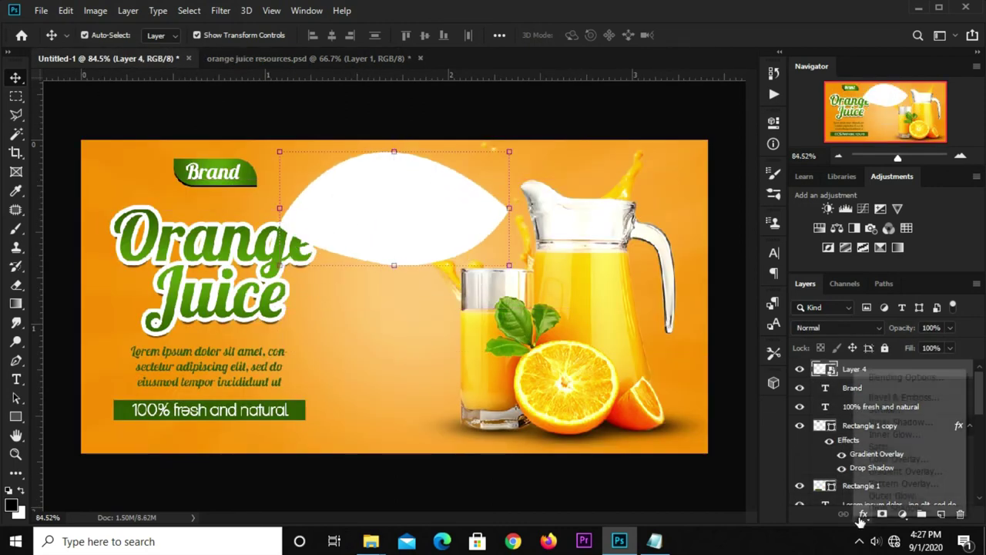
click(894, 459)
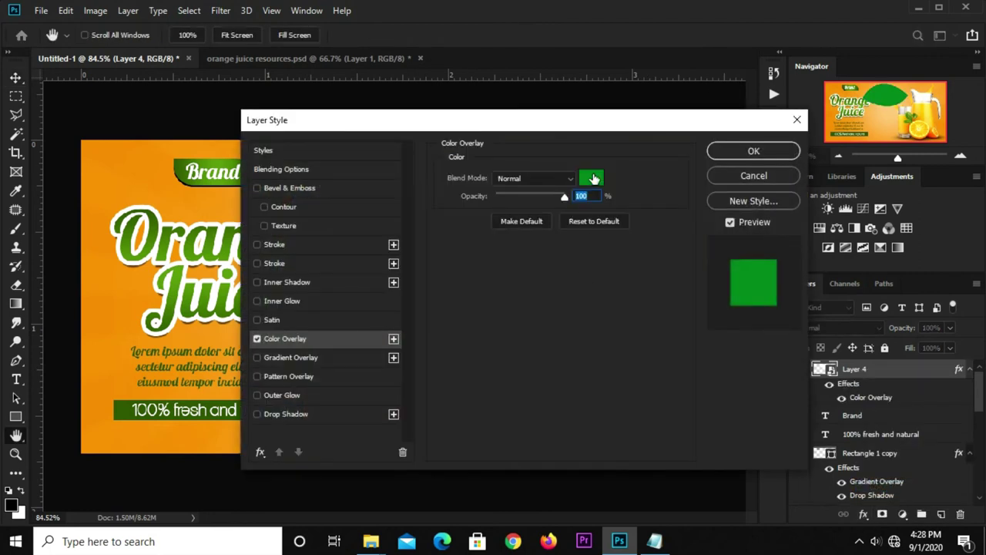
Apply a solid #01B227 green colour overlay to the leaf.
click(592, 178)
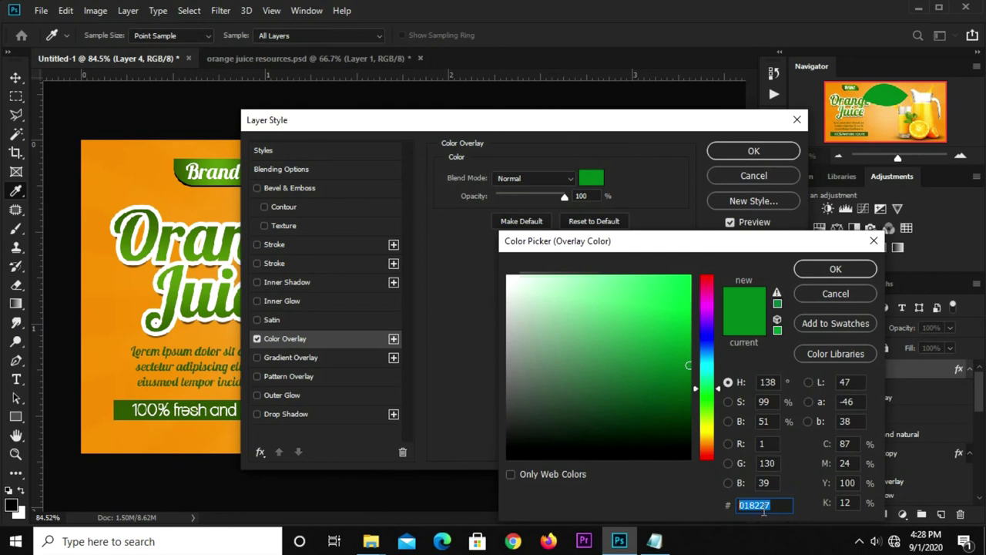
click(805, 265)
click(751, 151)
Shrink the leaf to about 71% just above the glass and rasterize its layer.
mouse_move(509, 152)
mouse_down()
mouse_move(457, 164)
mouse_move(451, 180)
mouse_up()
drag(370, 224, 433, 206)
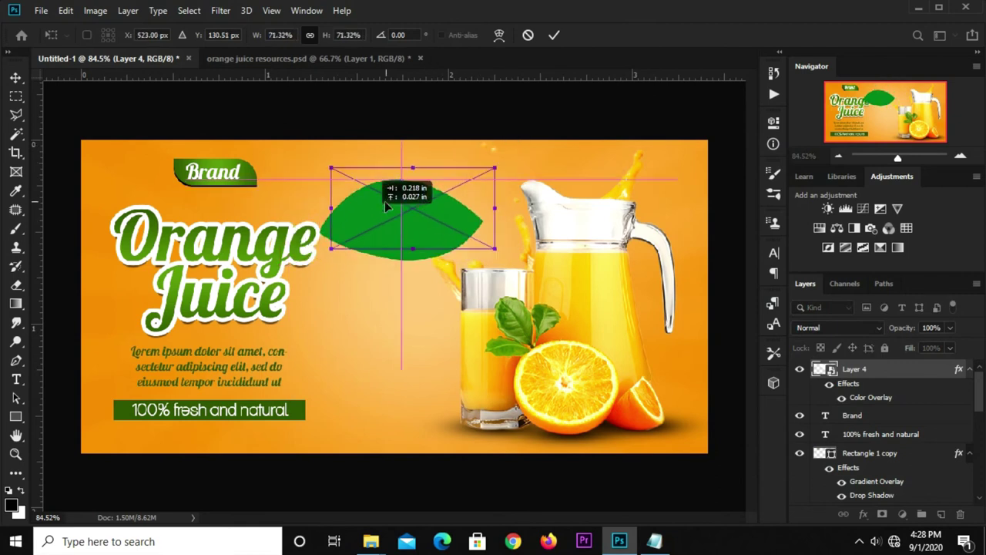
click(553, 35)
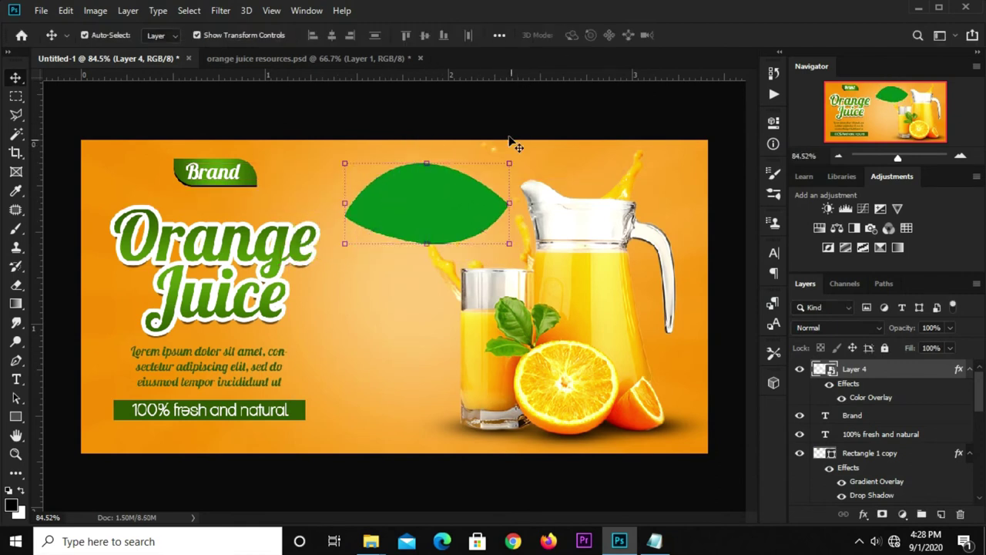
right_click(858, 374)
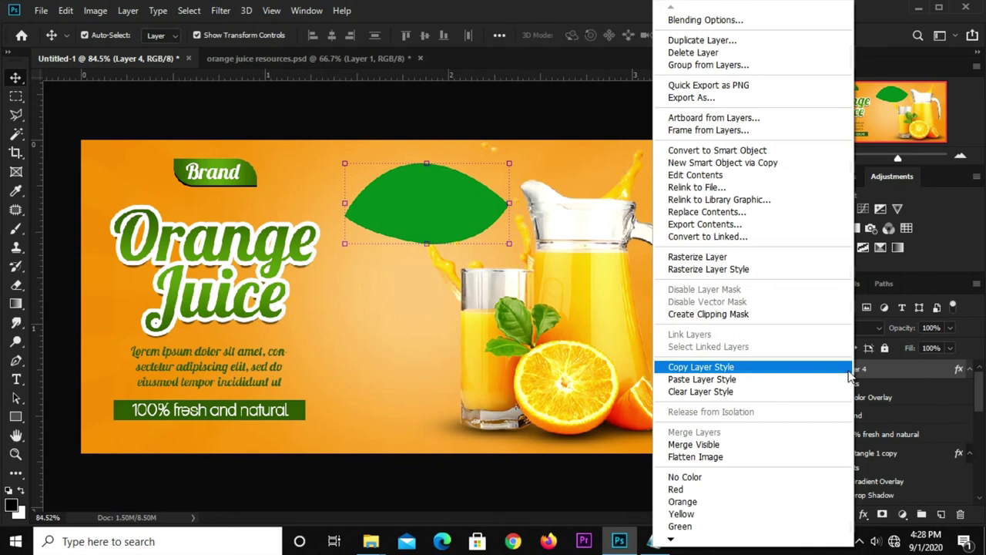
click(684, 258)
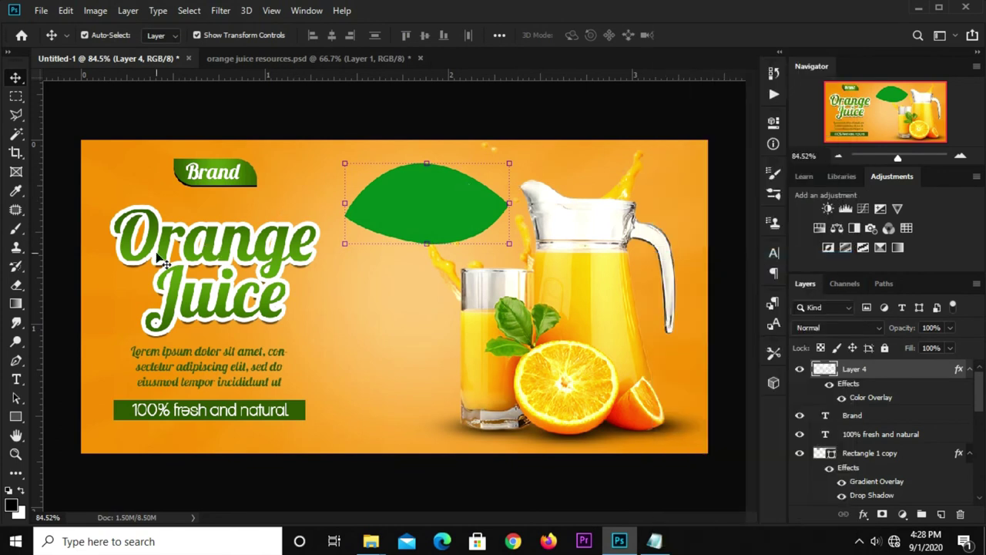
right_click(15, 360)
Zoom in and start a Pen path from the leaf's left tip curving toward its middle.
click(58, 357)
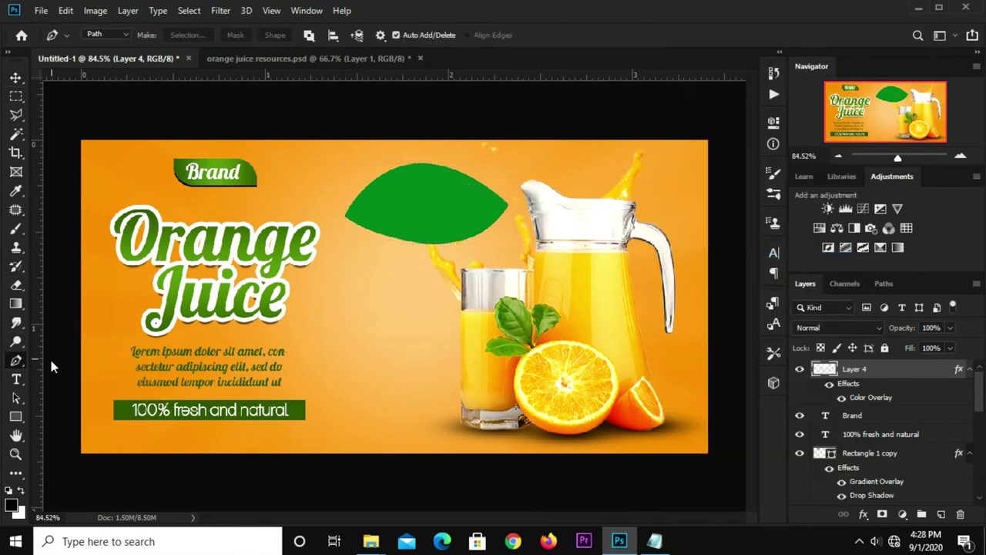
scroll(375, 136, up, 1)
scroll(375, 107, up, 1)
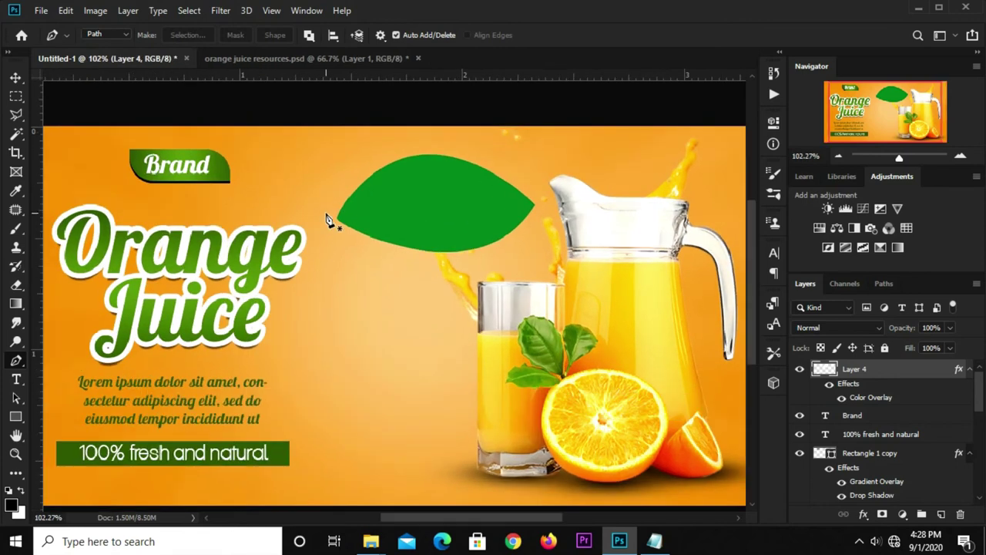
click(341, 223)
drag(447, 214, 473, 231)
click(343, 206)
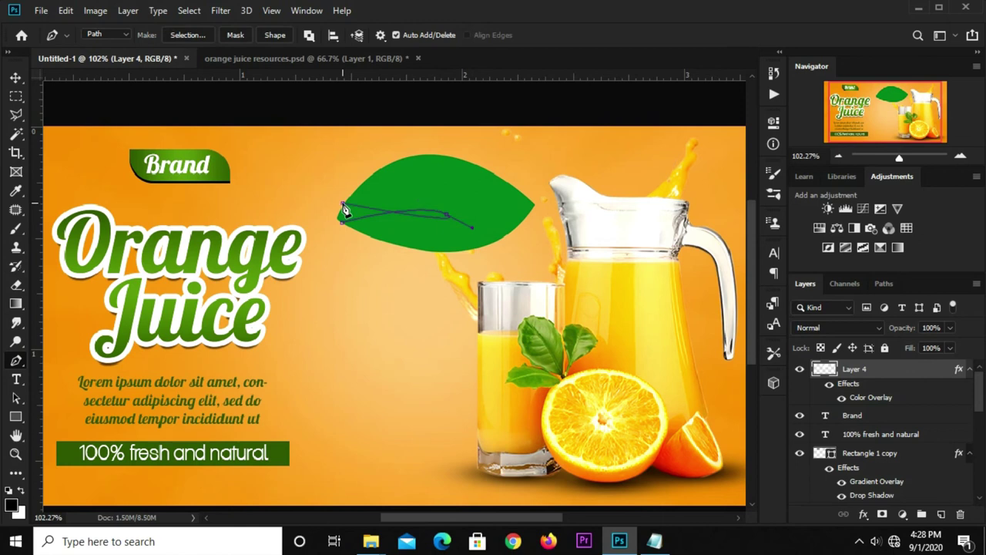
key(ctrl+z)
Close the path into a thin curved vein shape, refining its tip and left anchors.
alt+click(445, 214)
click(348, 205)
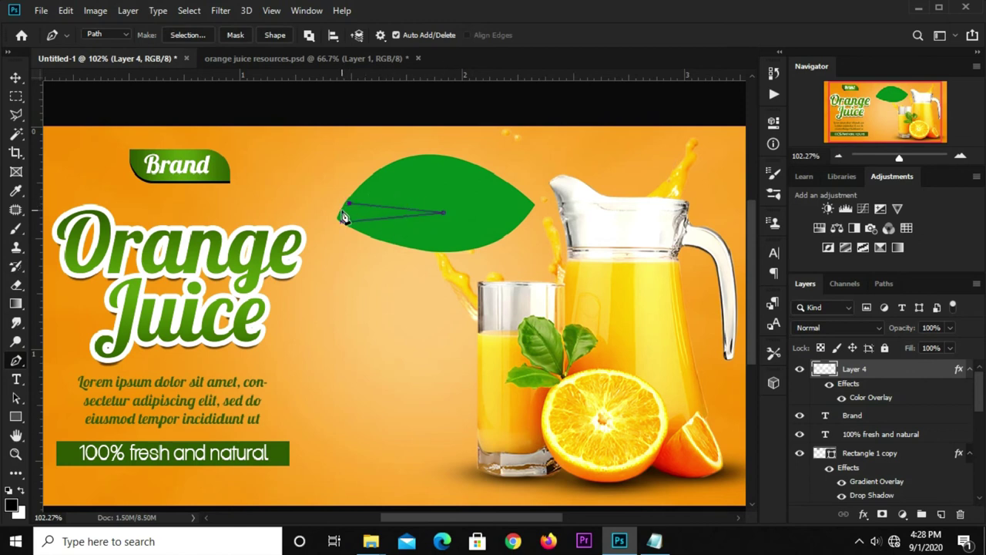
drag(348, 204, 330, 206)
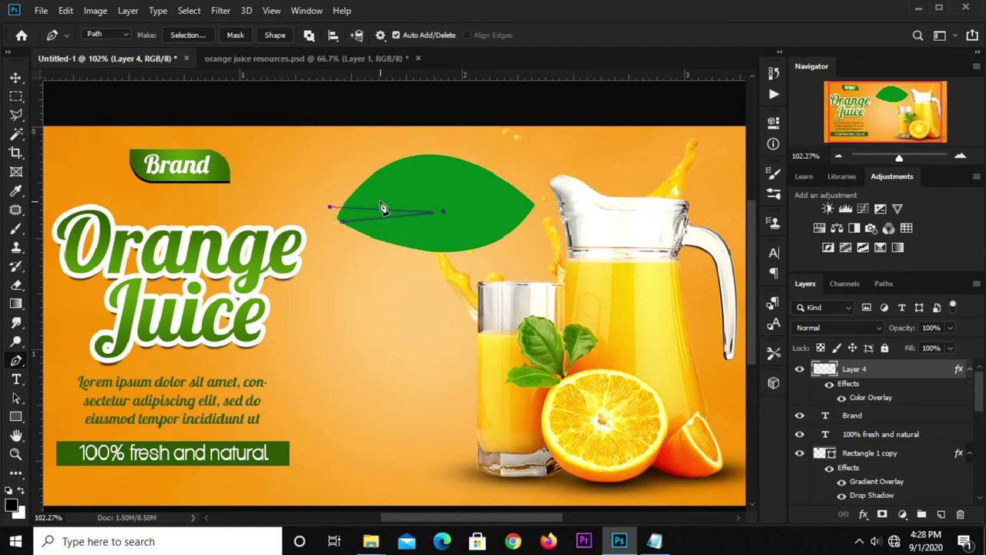
scroll(383, 208, up, 2)
scroll(383, 209, up, 1)
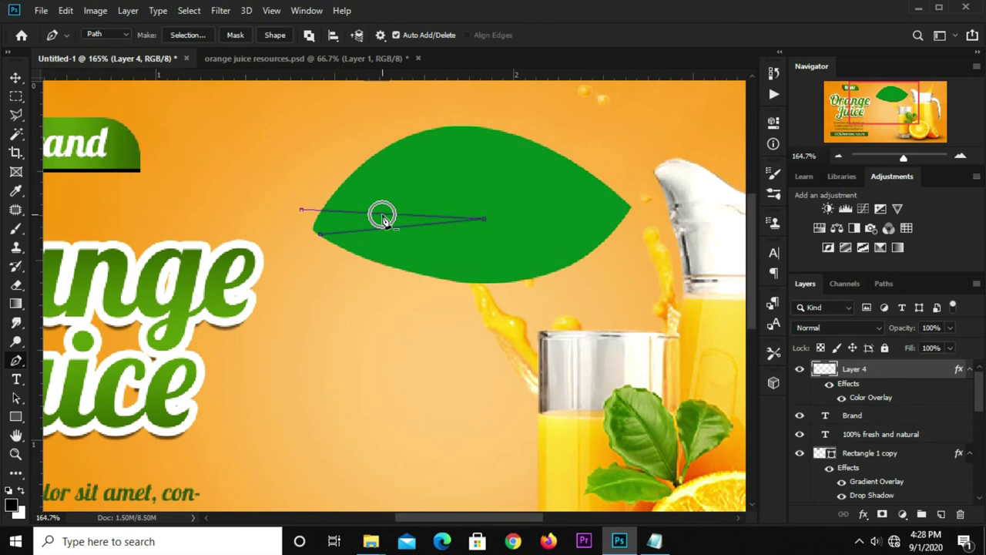
mouse_move(385, 215)
mouse_down()
mouse_move(387, 206)
mouse_move(376, 220)
mouse_up()
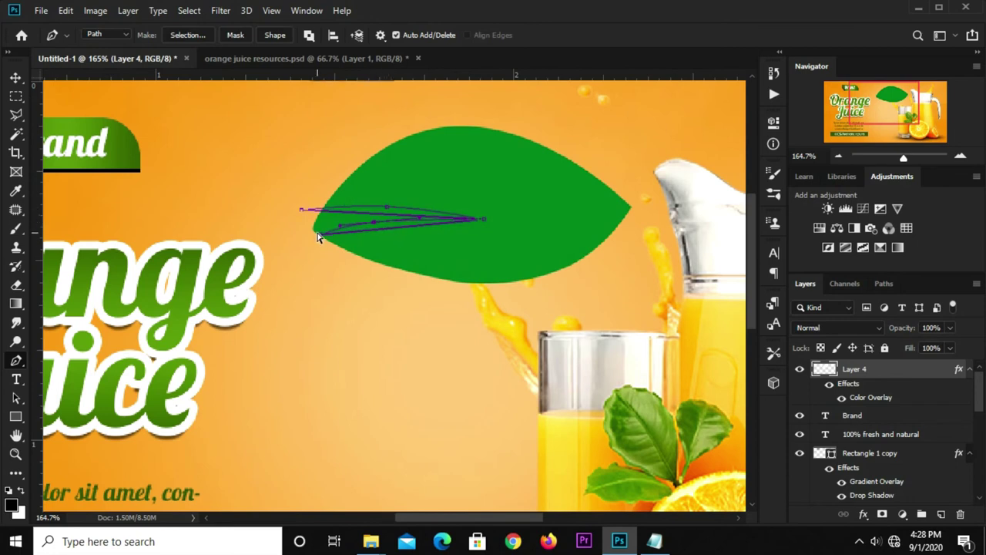
scroll(310, 240, down, 1)
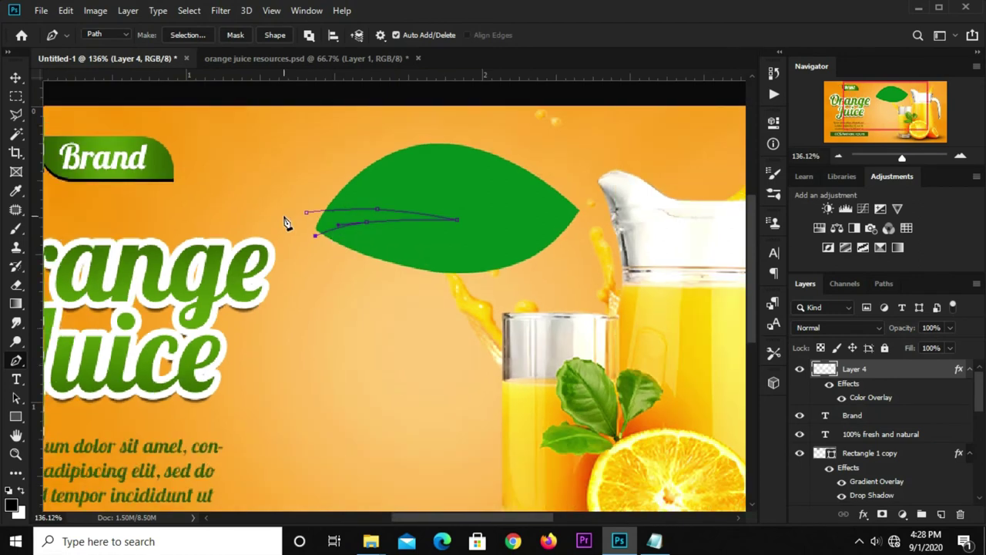
ctrl+click(340, 214)
drag(307, 215, 308, 226)
scroll(346, 202, down, 1)
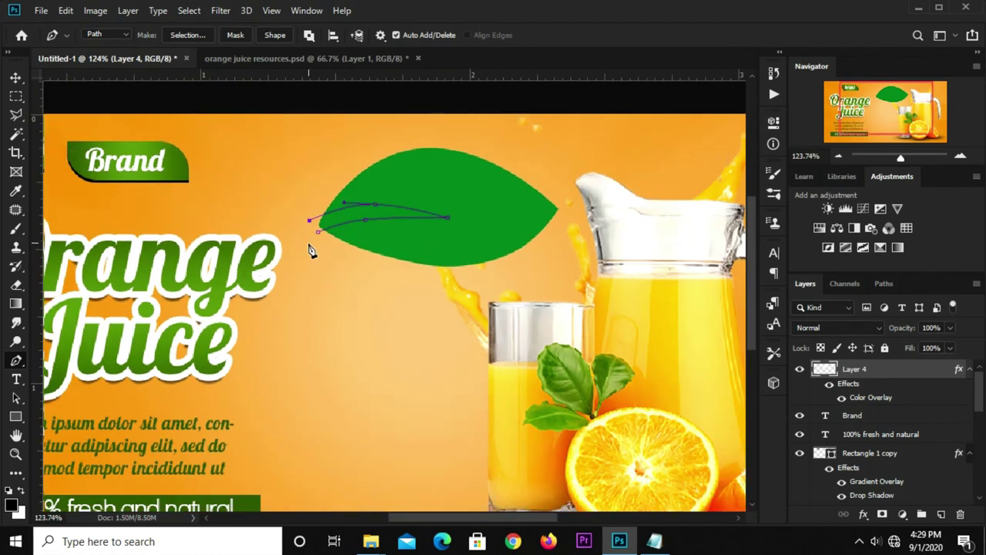
Turn the vein path into a selection, delete it from the leaf, deselect, and zoom out.
right_click(359, 205)
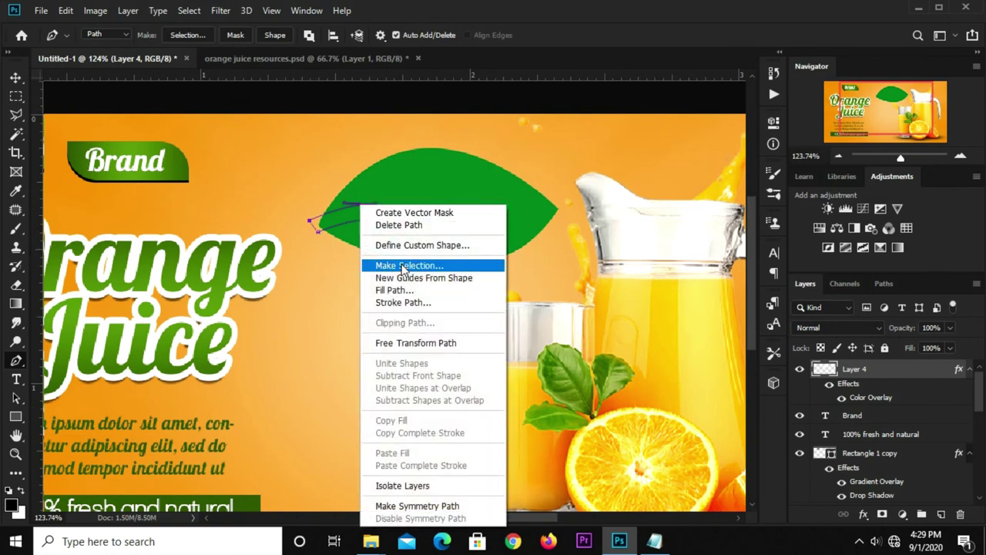
click(424, 266)
click(565, 130)
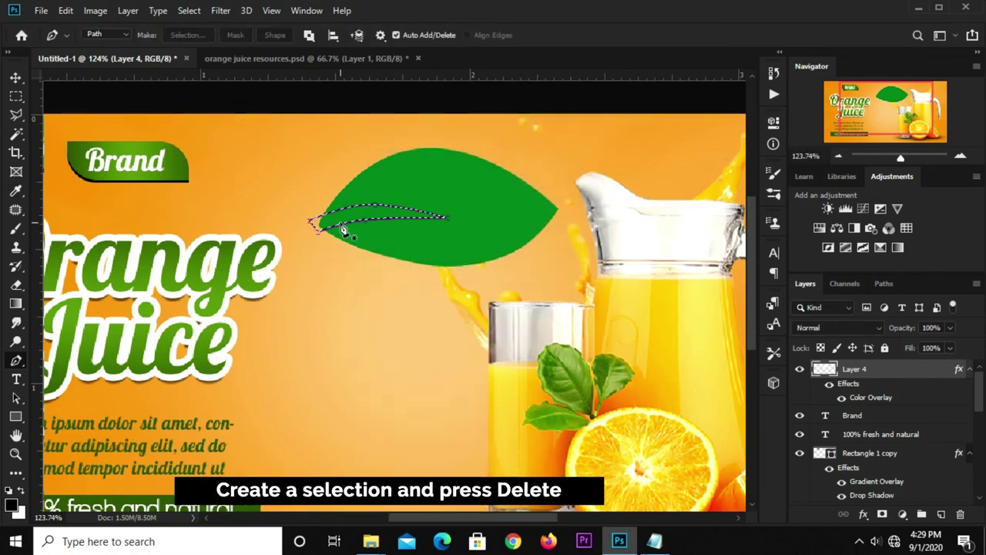
key(Delete)
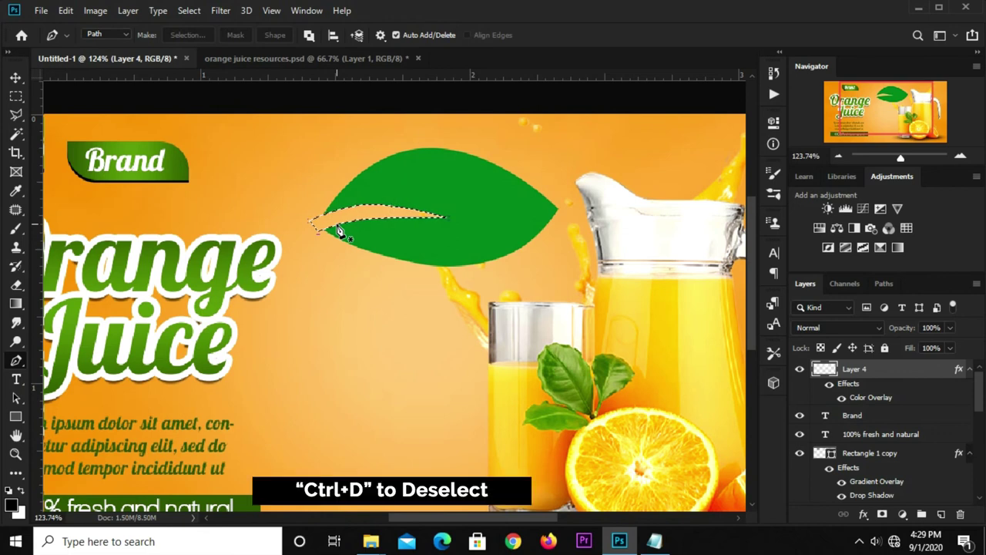
key(ctrl+d)
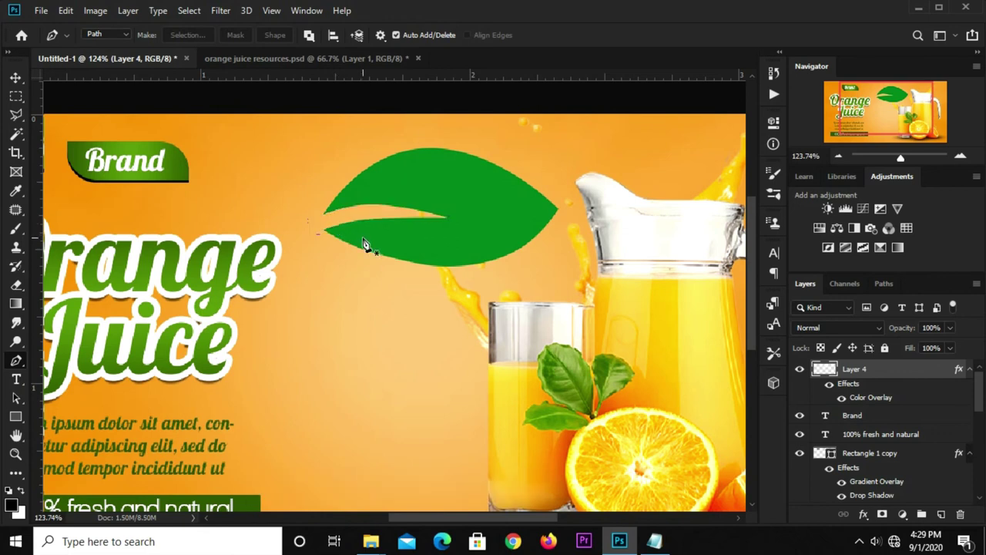
key(ctrl+0)
key(ctrl+minus)
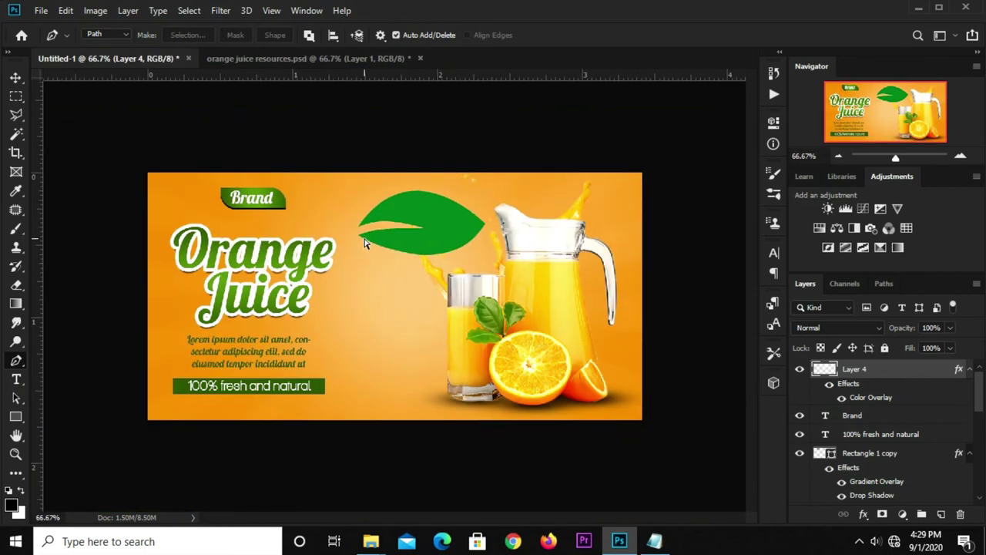
Convert the leaf layer (Layer 4) to a smart object.
key(v)
right_click(875, 373)
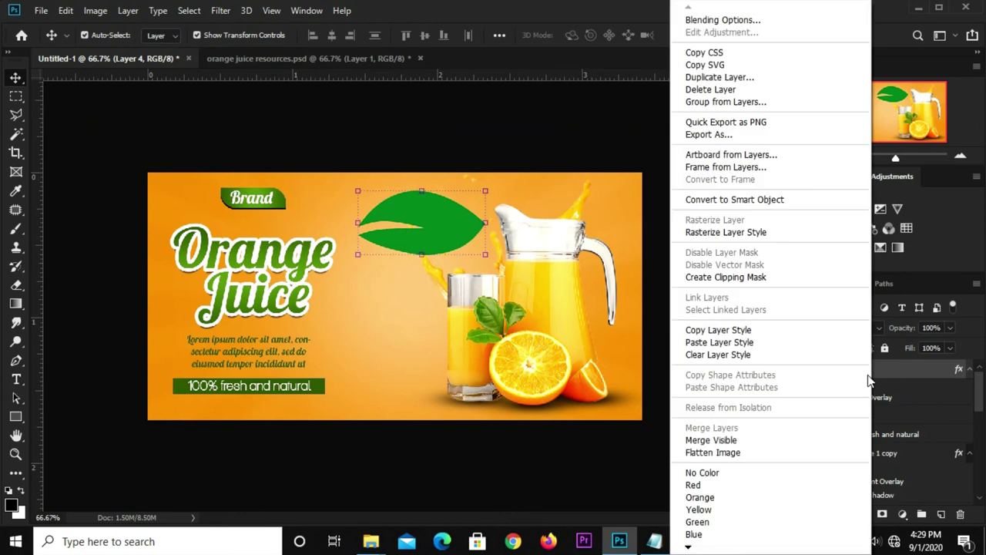
click(722, 201)
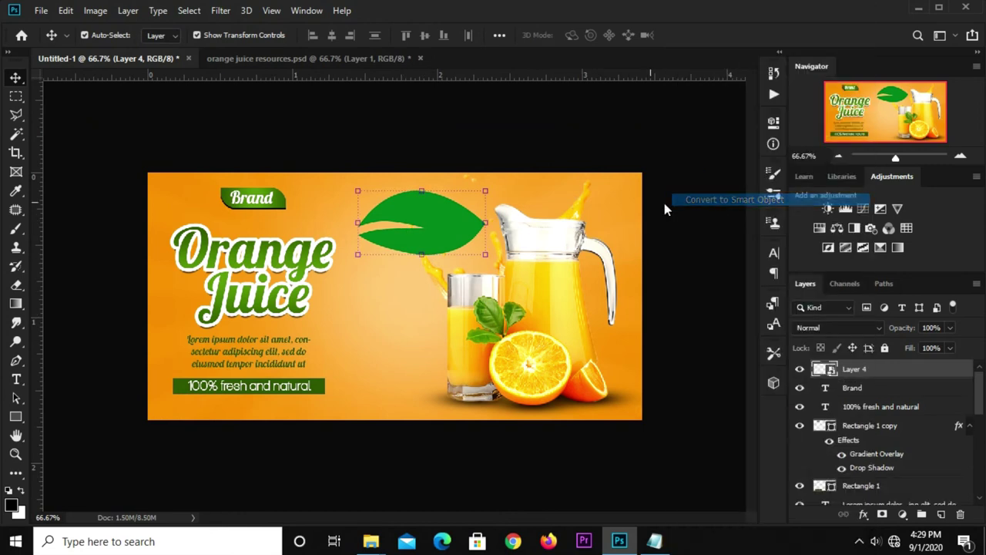
click(432, 141)
click(408, 208)
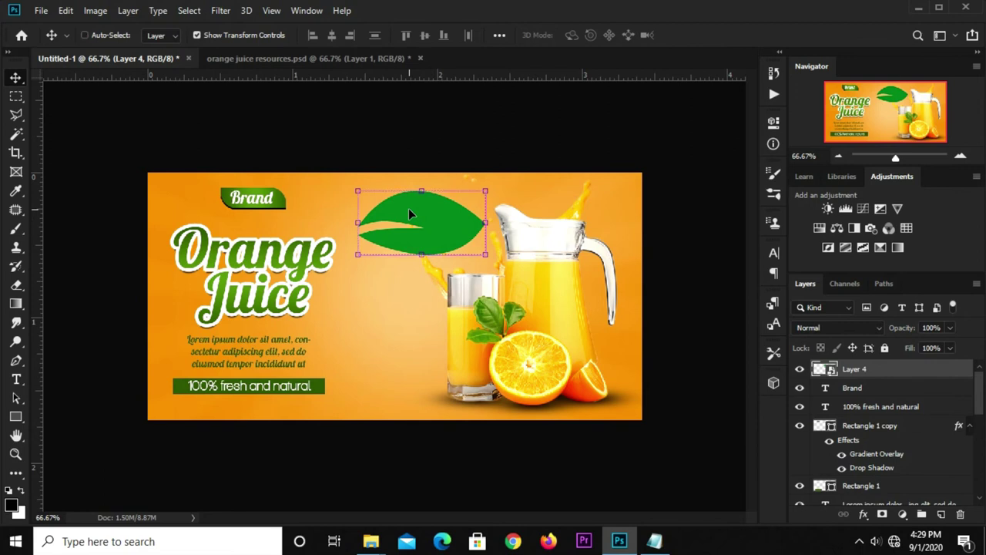
Scale the leaf to about half size and place it just below the Brand badge.
key(ctrl+t)
drag(485, 191, 434, 222)
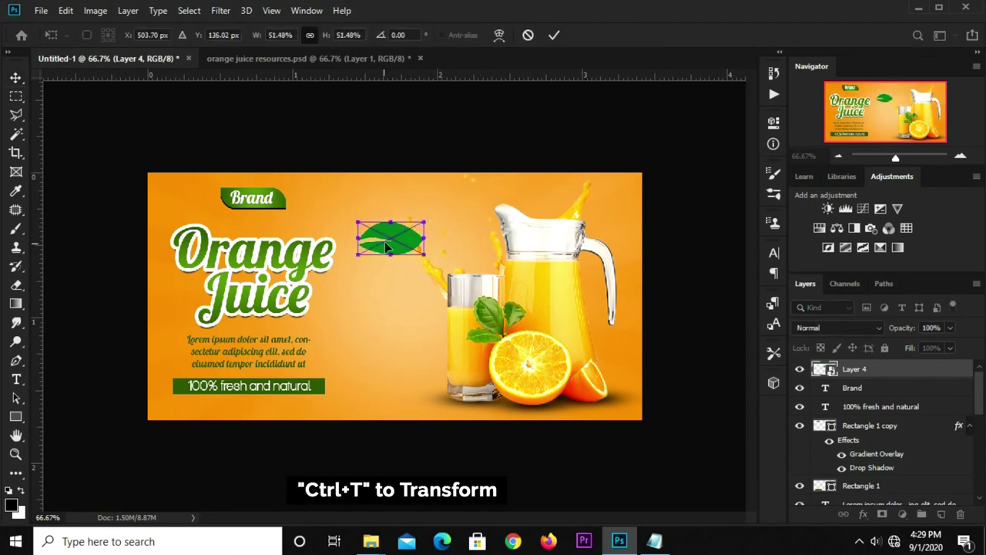
drag(385, 242, 264, 226)
mouse_move(316, 202)
mouse_down()
mouse_move(278, 217)
mouse_move(288, 192)
mouse_up()
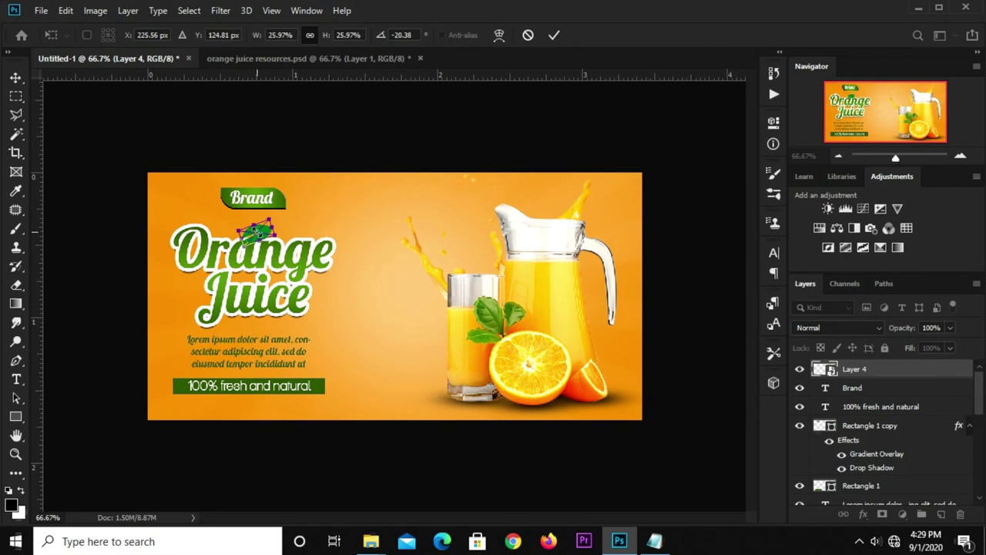
key(Up)
key(Up)
key(Up)
key(Up)
key(Up)
key(Up)
key(Up)
key(Up)
key(Up)
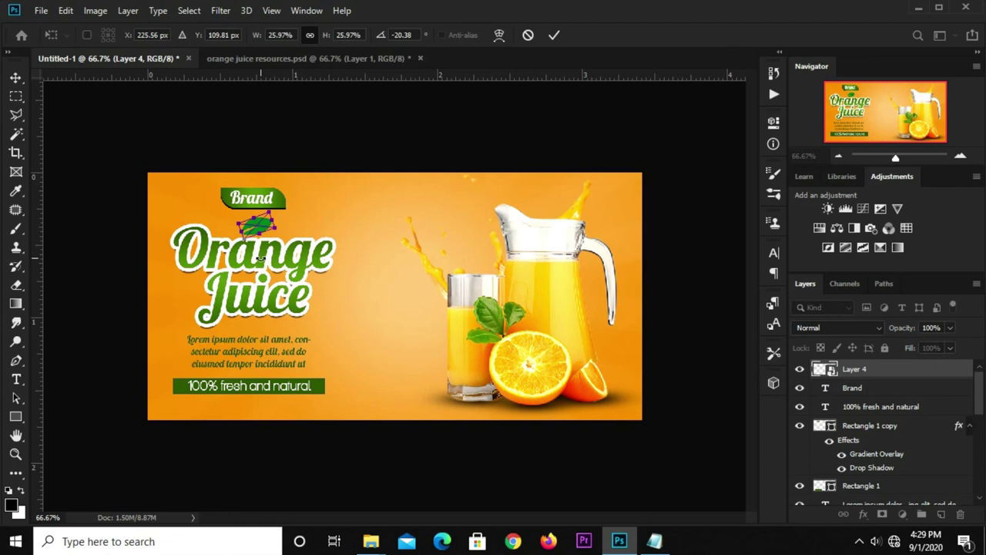
key(Return)
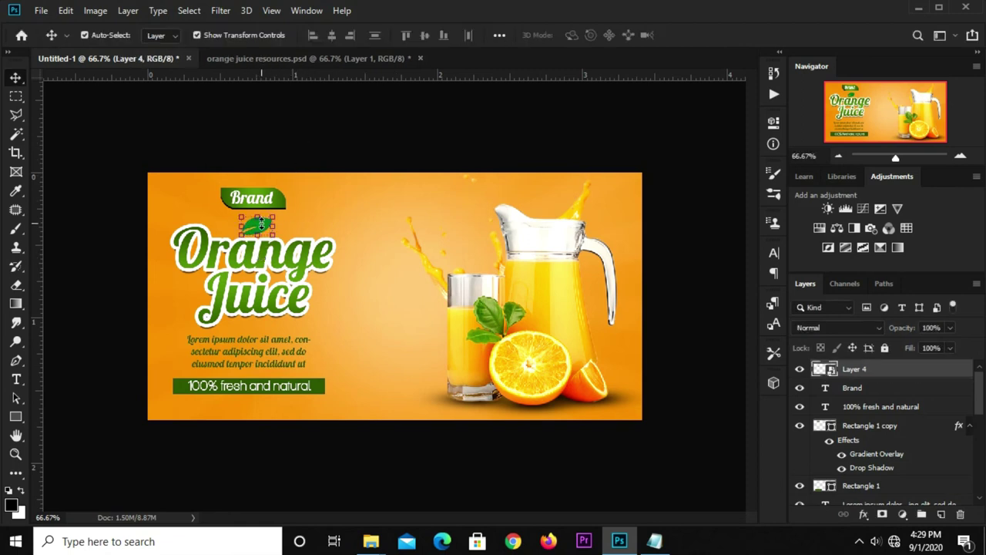
Duplicate the leaf, flip the copy vertically, and position it beside the original.
key(ctrl+j)
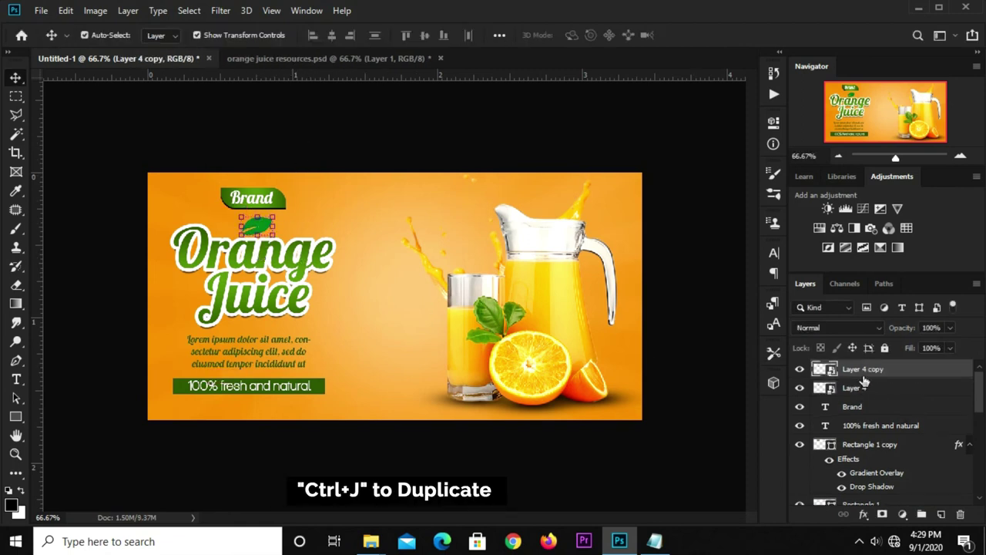
key(ctrl+t)
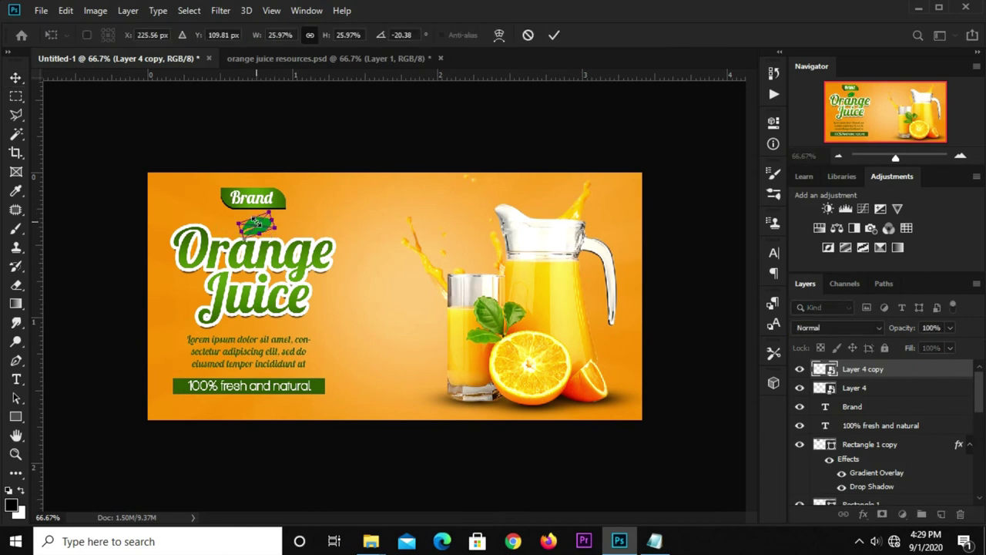
right_click(257, 222)
click(297, 389)
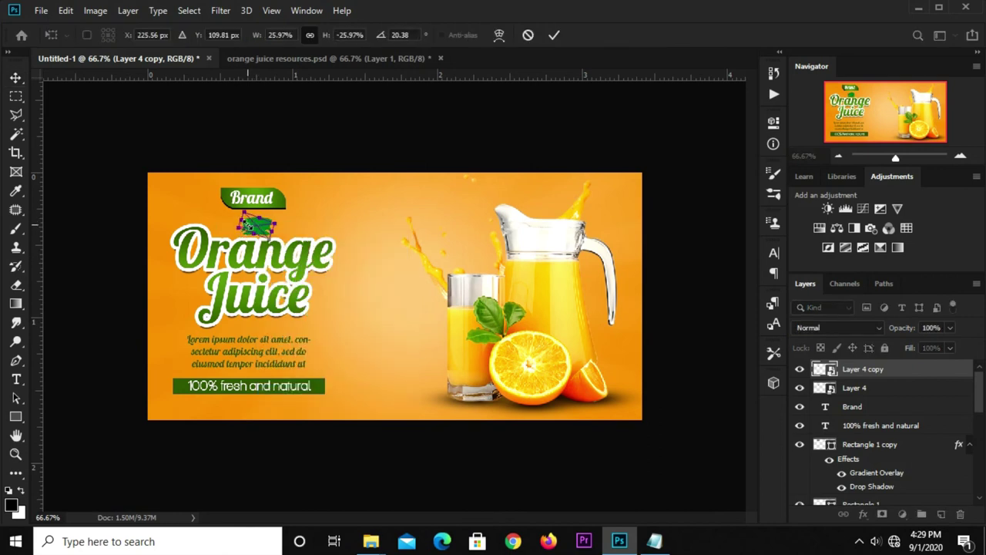
mouse_move(246, 225)
mouse_down()
mouse_move(234, 223)
mouse_move(257, 212)
mouse_up()
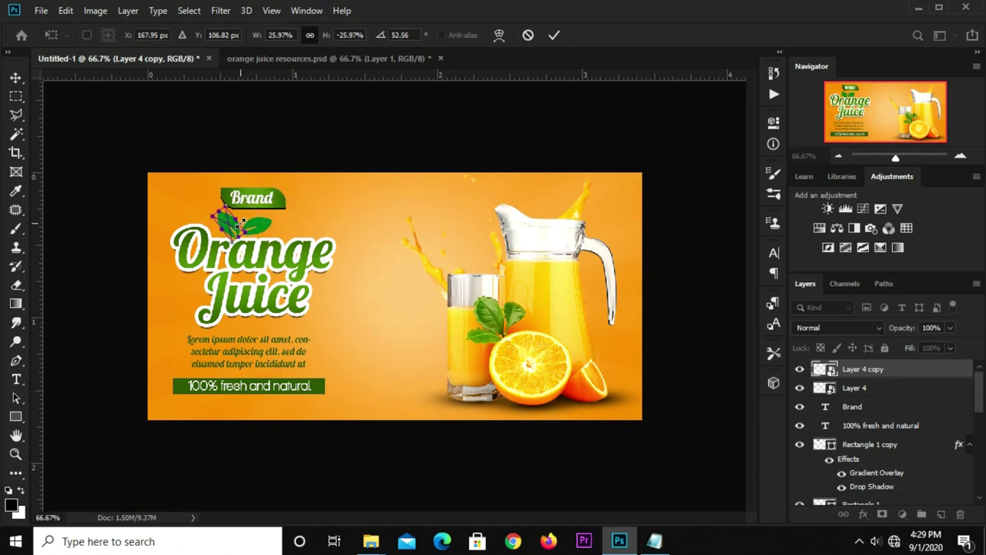
key(shift+Right)
key(Right)
key(Right)
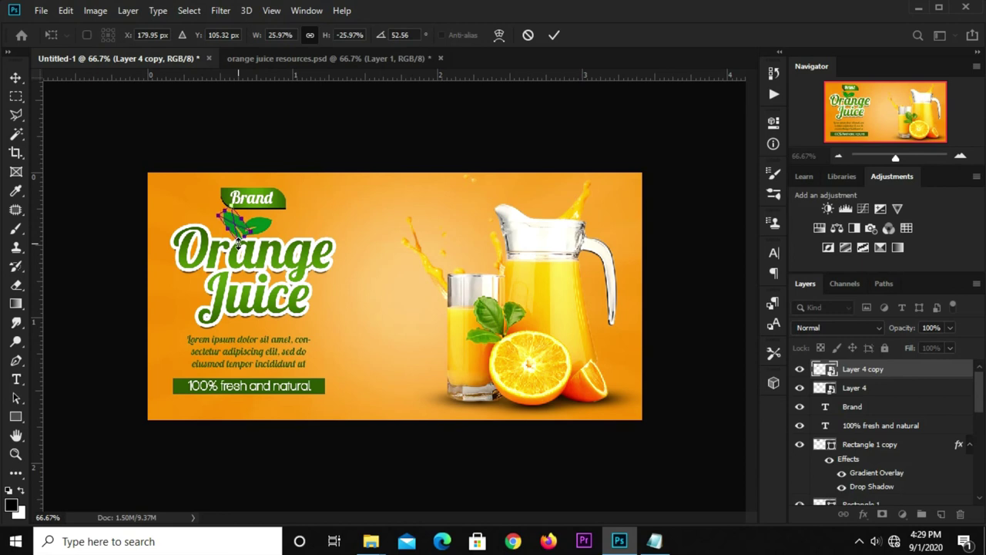
drag(238, 242, 235, 237)
key(Down)
key(Down)
key(Down)
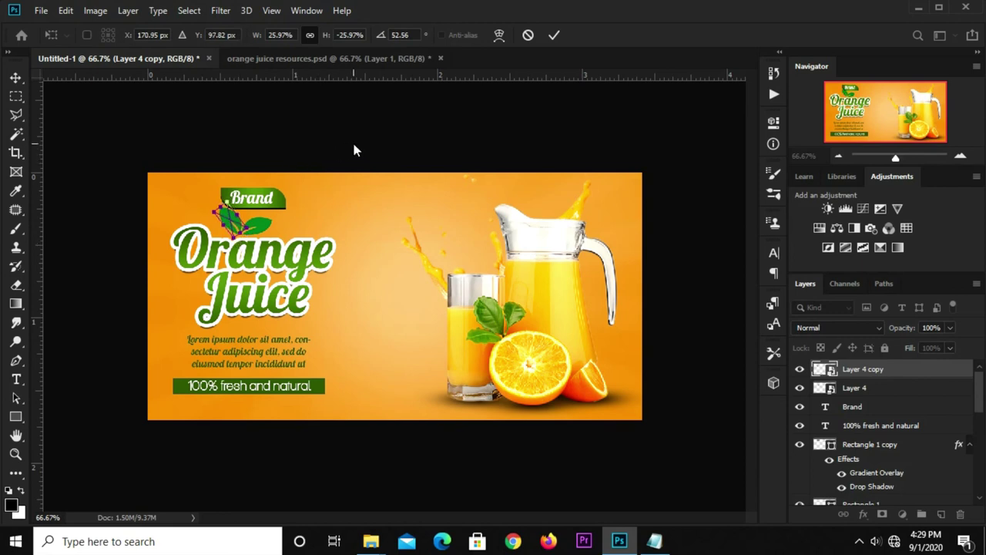
key(Return)
Group Layer 4 copy, Layer 4 and the Juice title into Group 2.
click(412, 121)
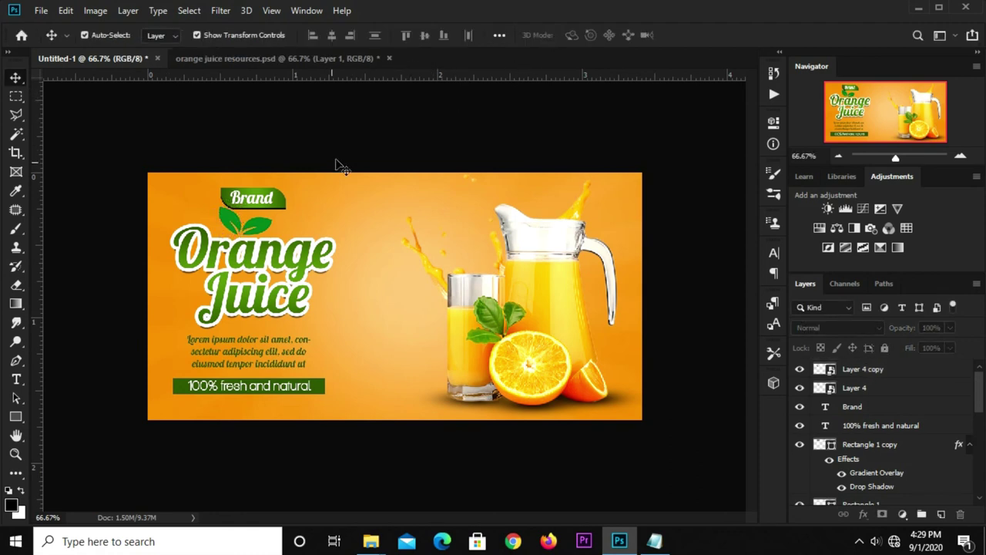
click(282, 262)
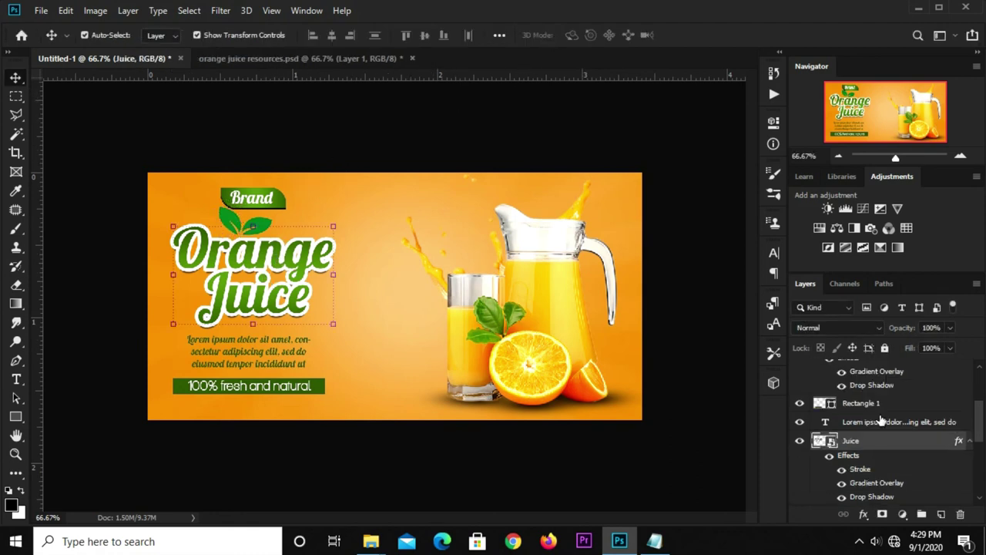
scroll(883, 424, up, 3)
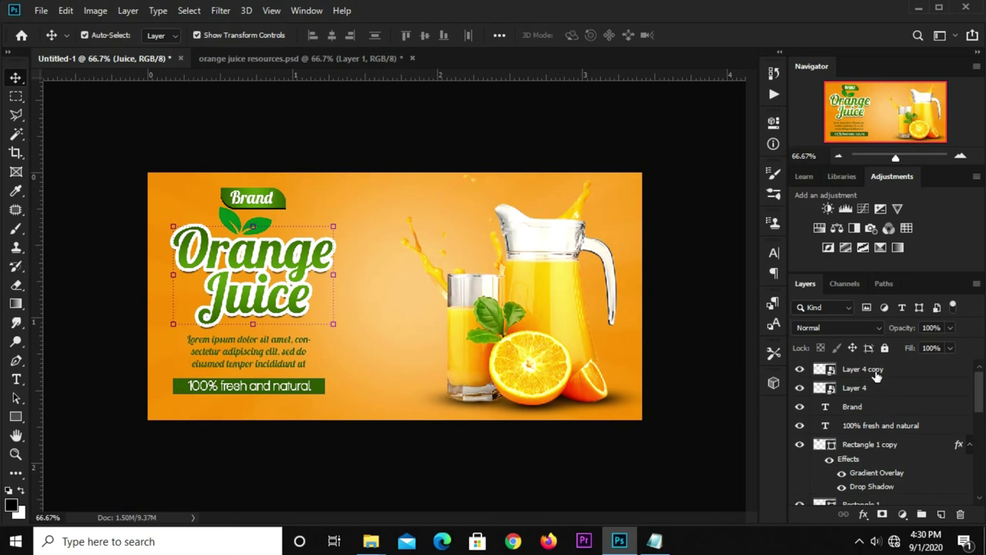
click(876, 373)
shift+click(876, 388)
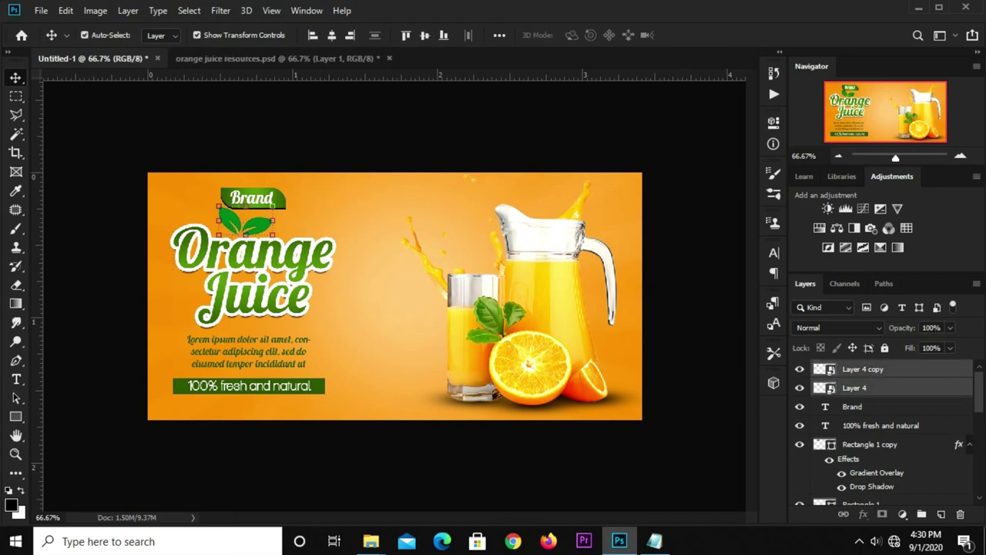
drag(976, 398, 981, 431)
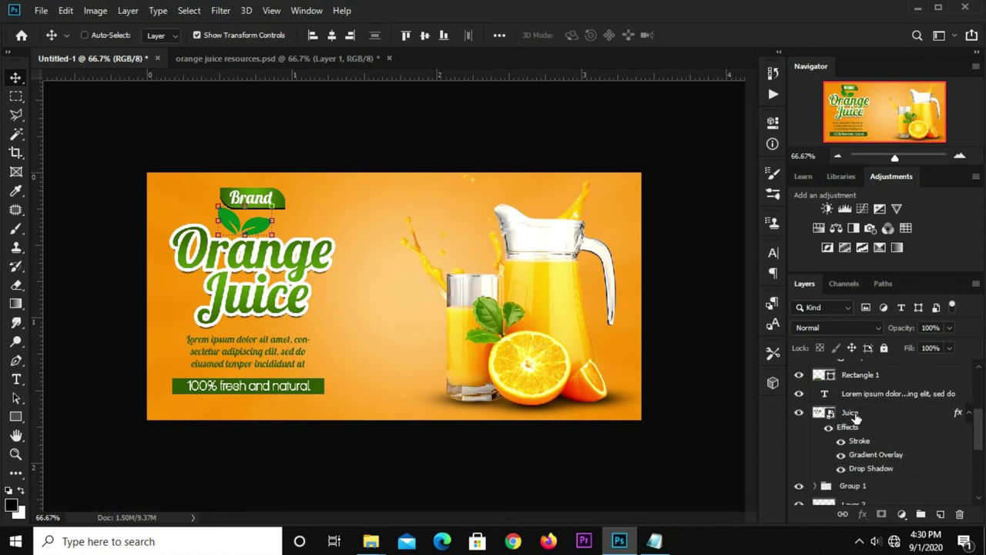
ctrl+click(854, 413)
key(ctrl+g)
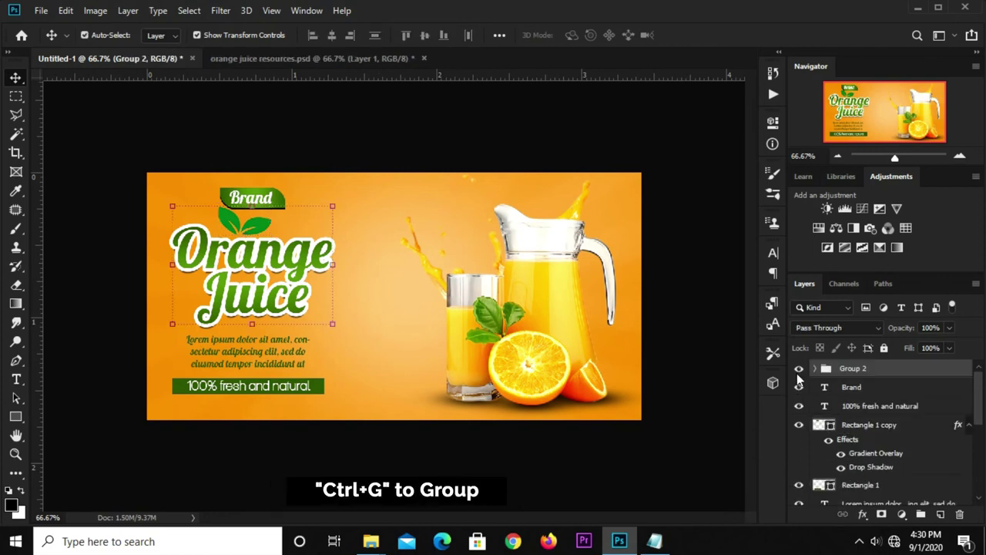
click(799, 369)
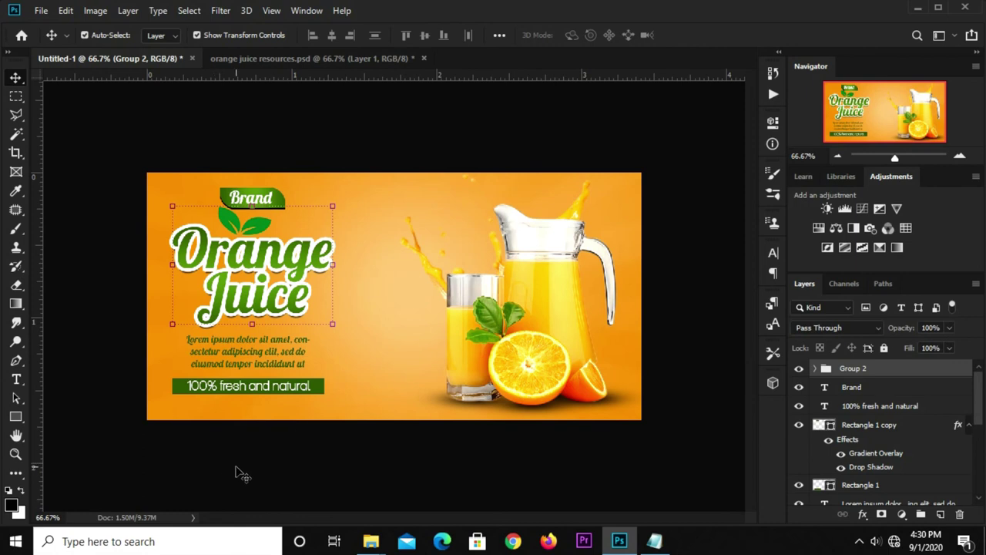
click(262, 362)
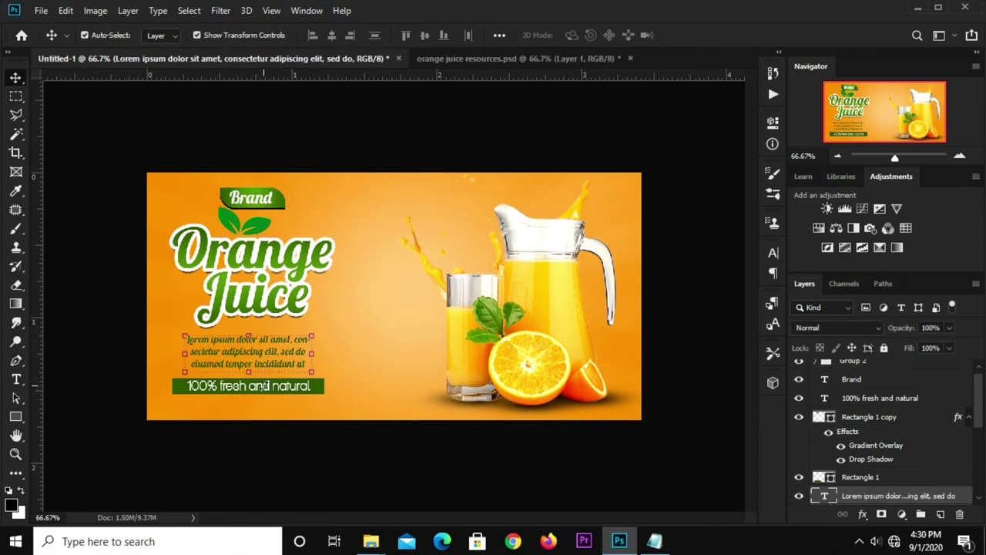
Nudge the Lorem ipsum paragraph slightly down.
key(Right)
key(Right)
key(Right)
key(Down)
key(Down)
key(Left)
key(Left)
key(Left)
key(Down)
key(Down)
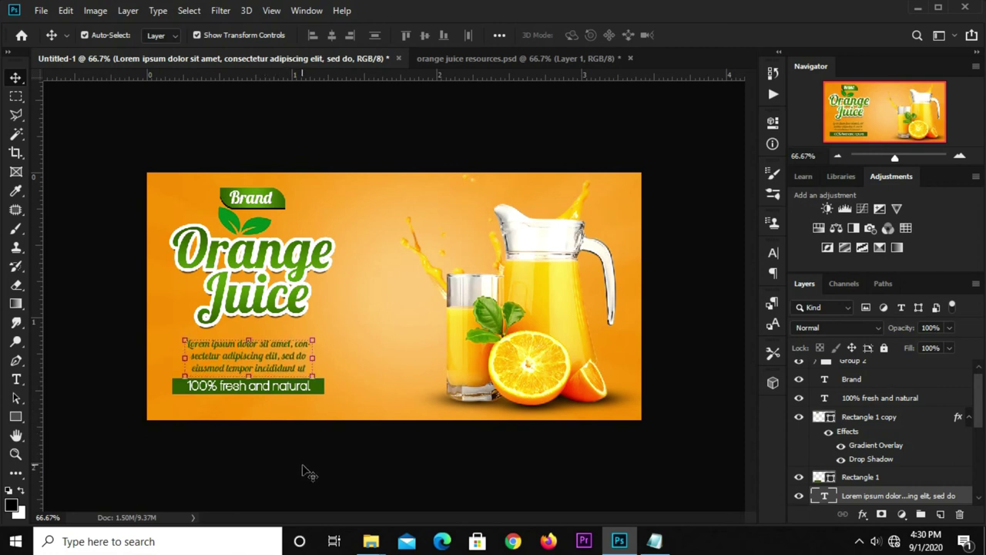
click(312, 462)
Lower the green 100% fresh and natural bar, its text and the paragraph together slightly.
click(319, 386)
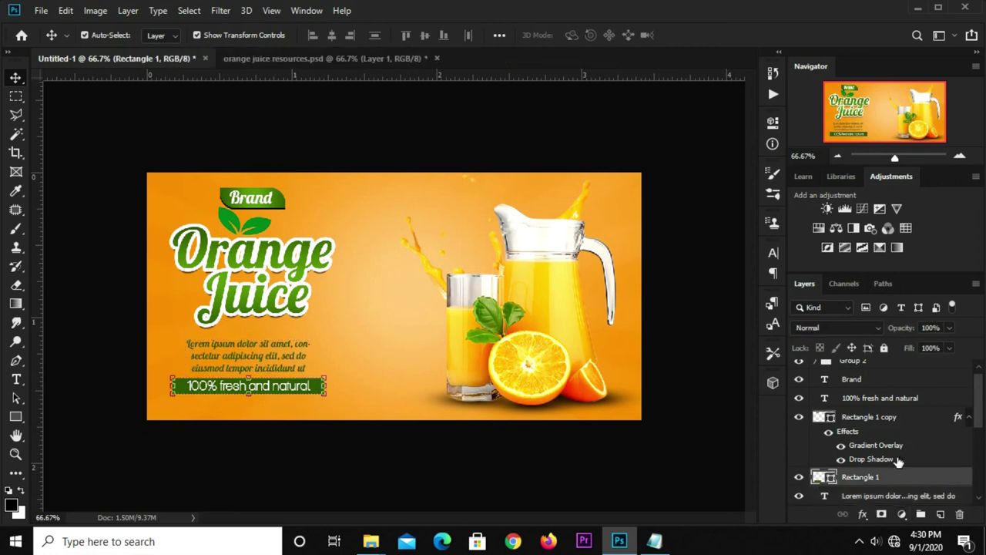
scroll(898, 460, down, 1)
shift+click(880, 479)
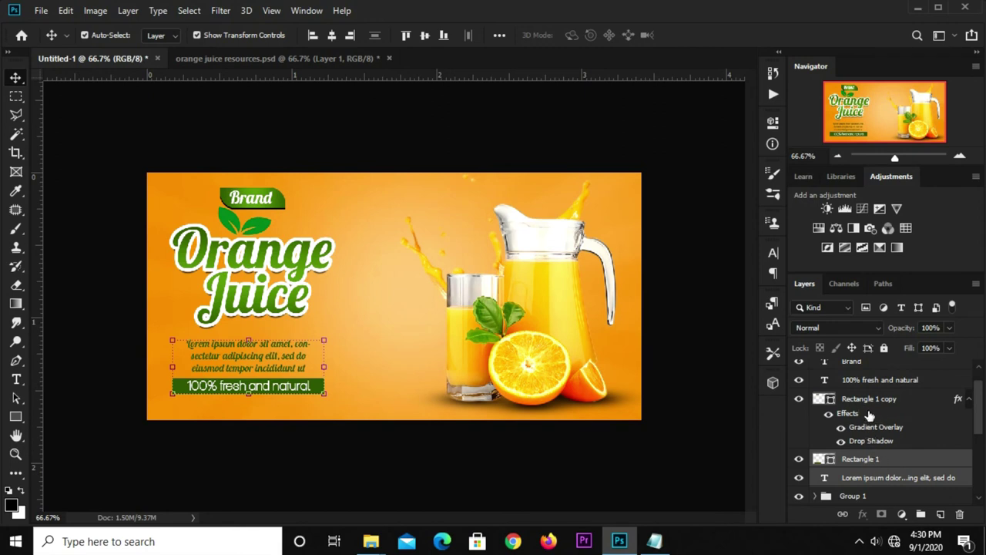
scroll(869, 410, up, 1)
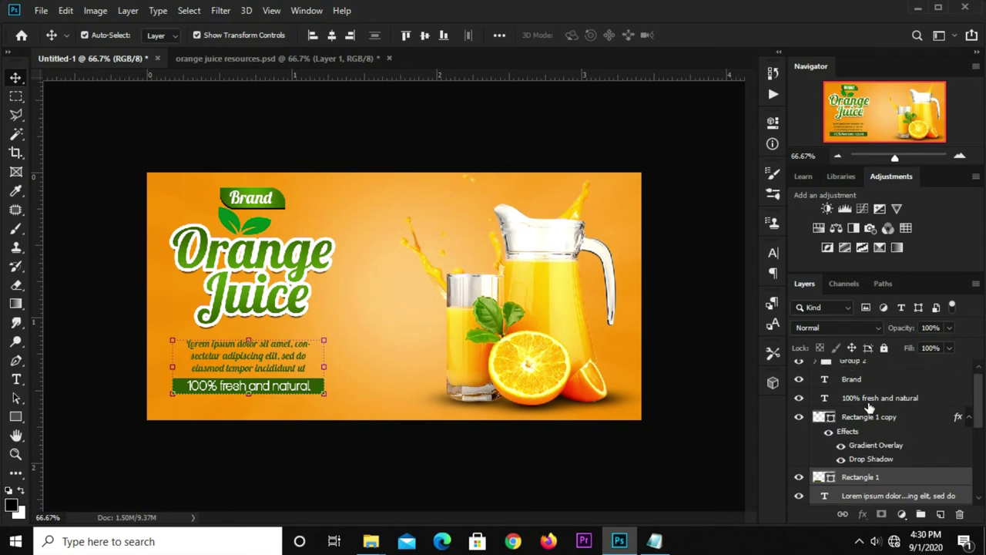
click(871, 398)
key(Down)
key(Down)
key(Down)
key(Down)
key(Down)
key(Down)
key(Down)
key(Down)
key(Down)
key(Down)
Nudge the Orange Juice title group slightly lower, then switch to the orange juice resources document.
key(Down)
key(Down)
click(257, 277)
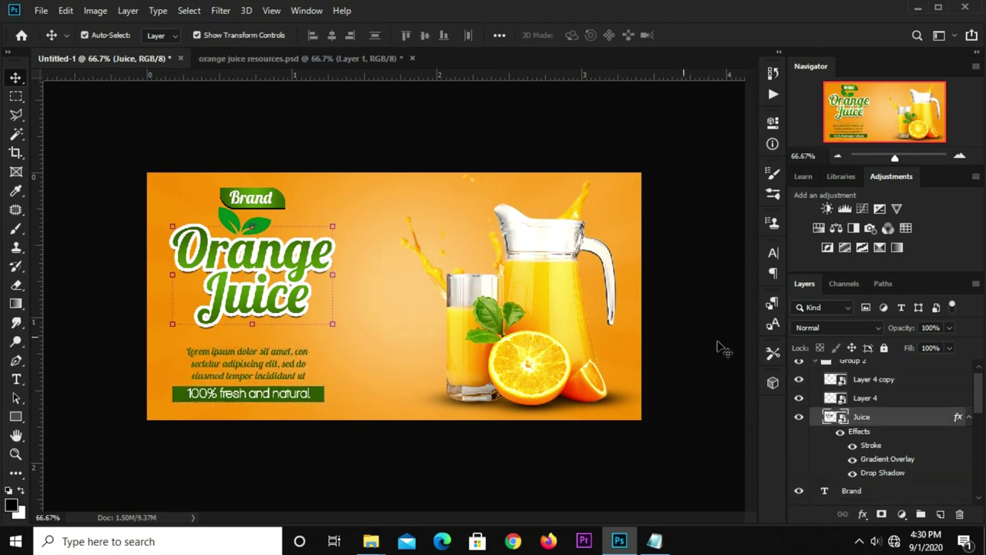
click(861, 368)
key(Down)
key(Down)
key(Down)
key(Down)
key(Down)
key(Down)
key(Down)
key(Down)
key(Down)
key(Down)
key(Down)
key(Down)
key(Down)
key(Down)
key(Down)
key(Down)
click(328, 457)
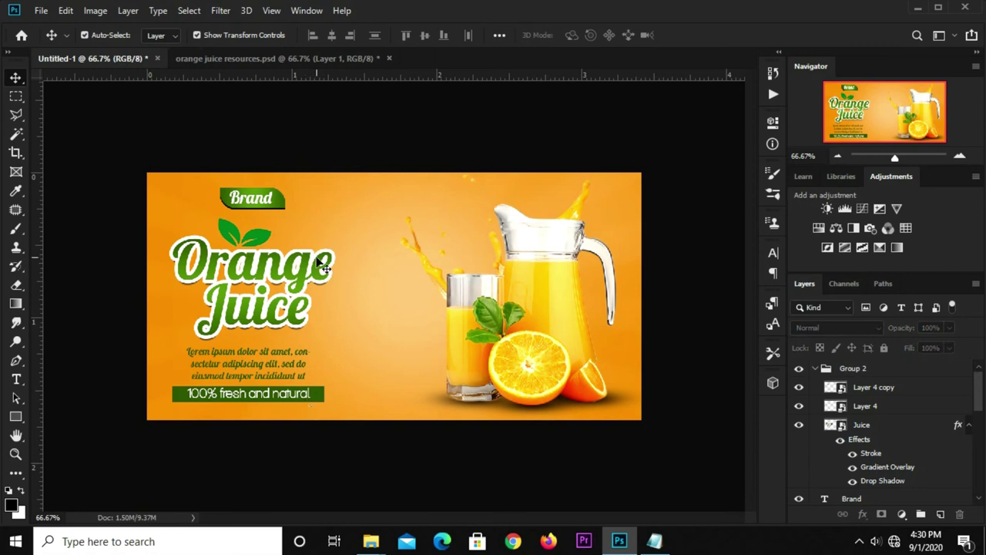
click(243, 57)
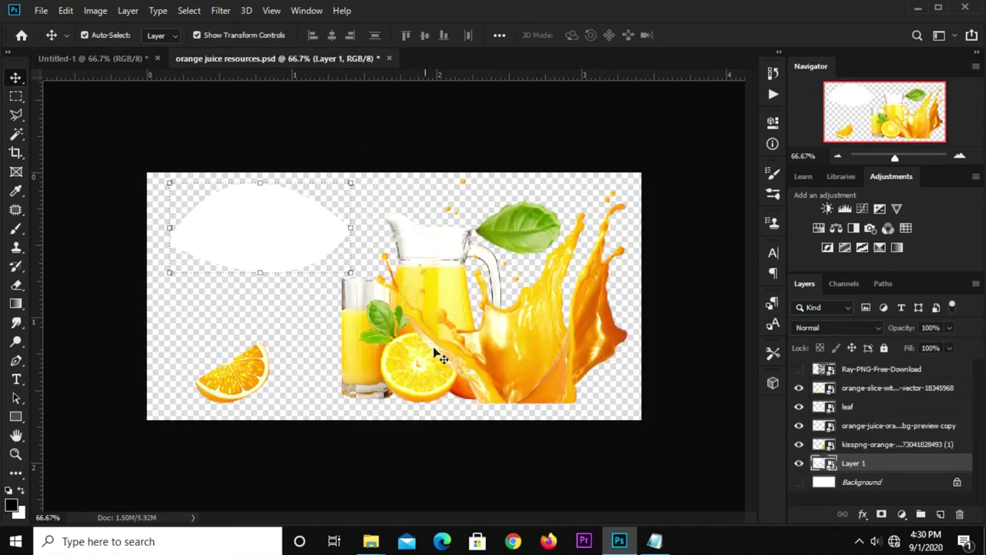
Drag the photographic leaf into the banner, shrunk and tilted beside the glass's base.
click(539, 227)
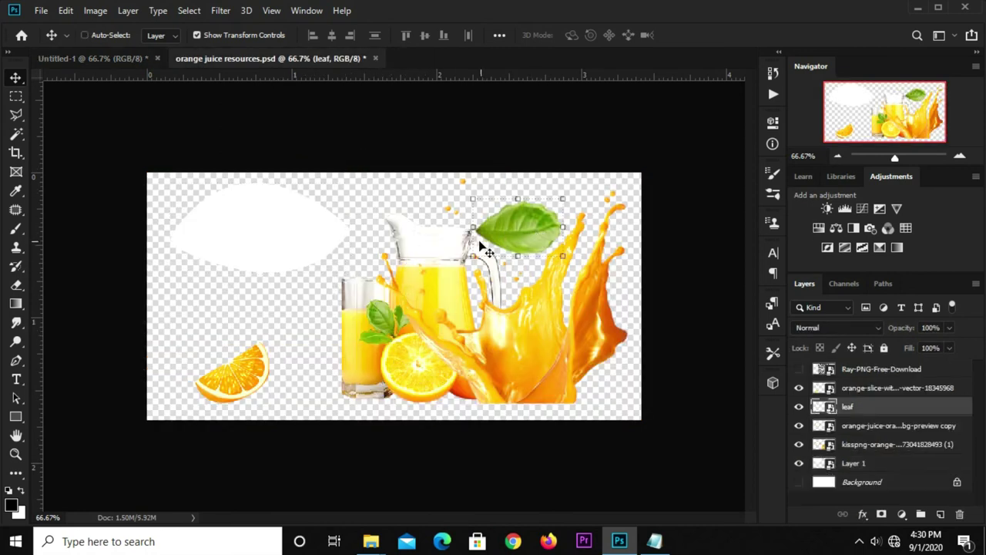
click(99, 61)
mouse_move(115, 94)
mouse_down()
mouse_move(375, 293)
mouse_move(585, 359)
mouse_up()
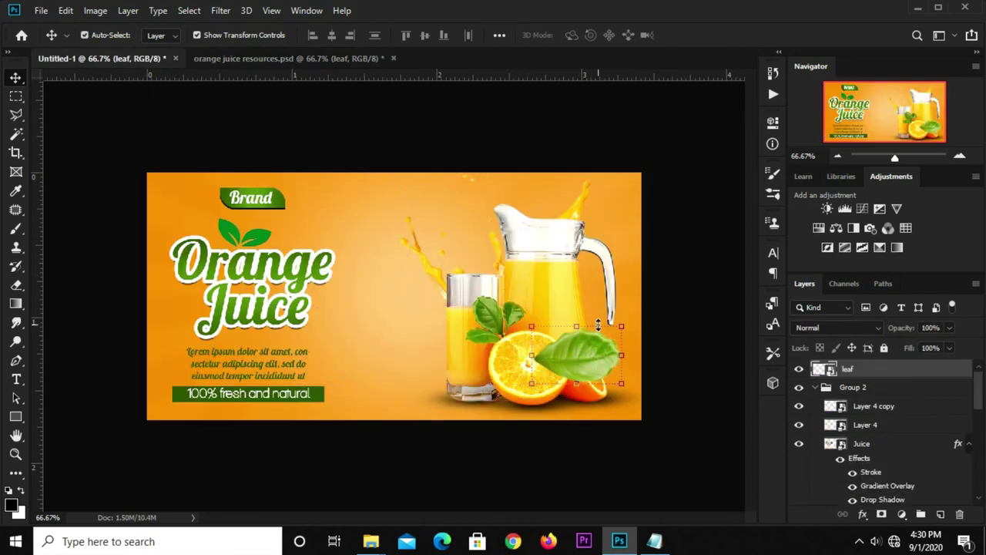
mouse_move(598, 325)
mouse_down()
mouse_move(581, 339)
mouse_move(586, 327)
mouse_up()
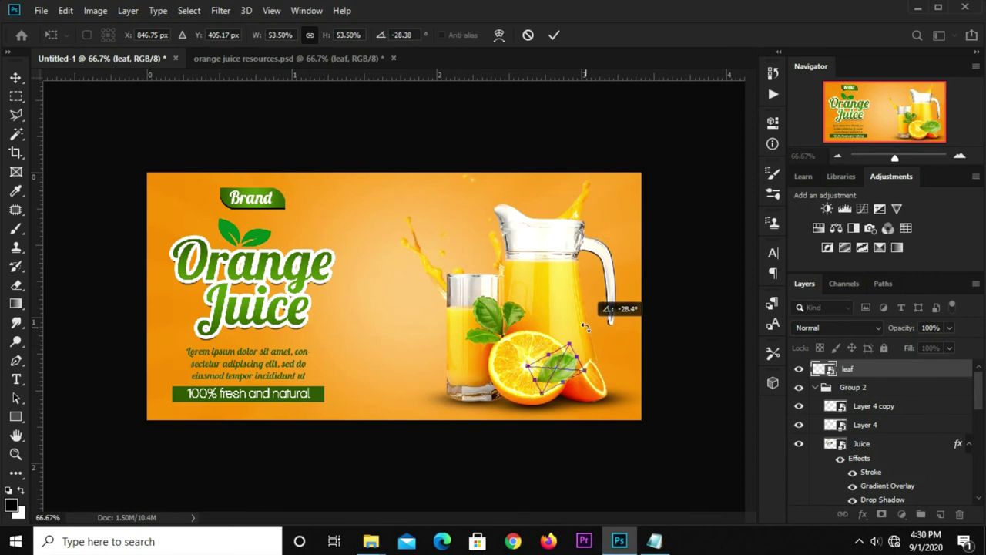
mouse_move(584, 370)
mouse_down()
mouse_move(416, 388)
mouse_move(426, 365)
mouse_up()
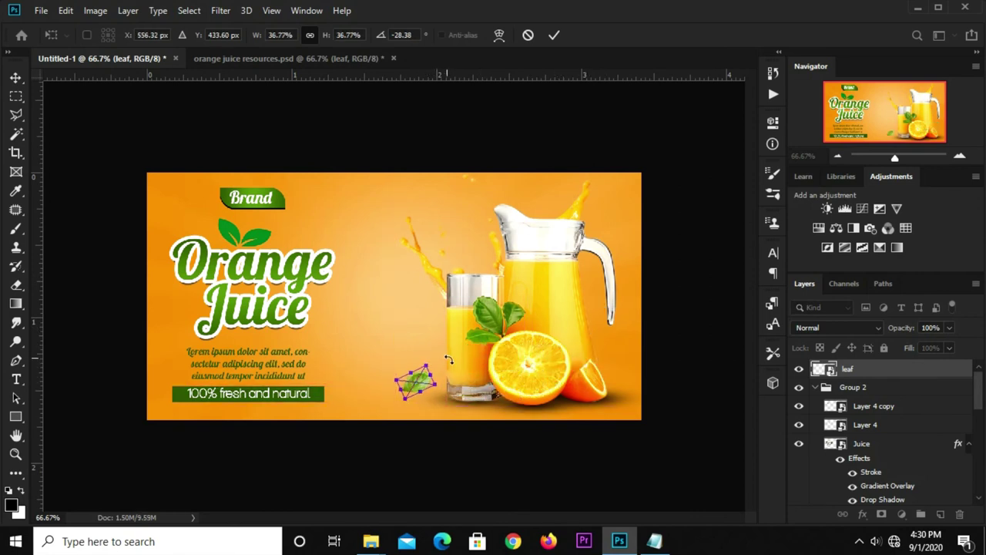
text(-20)
key(Return)
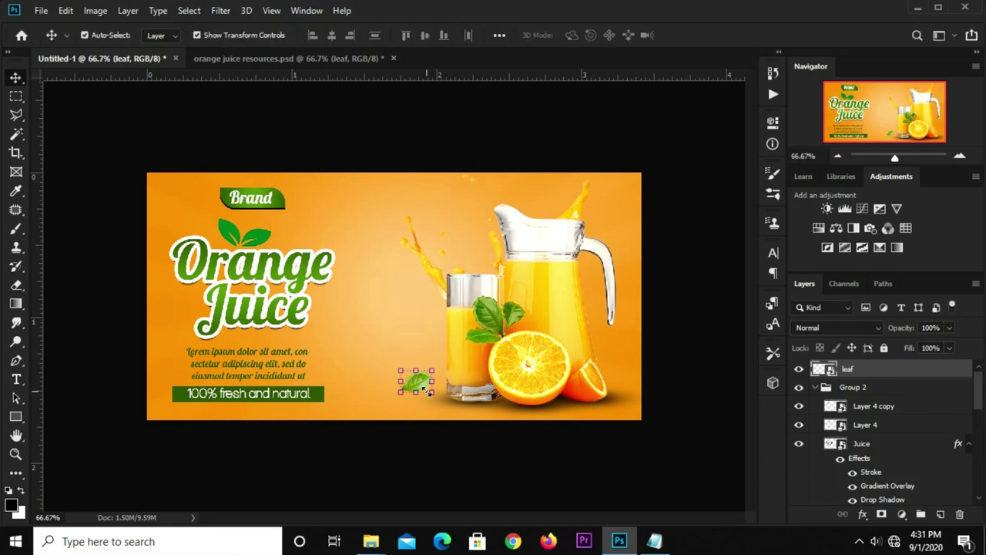
Apply a 2-pixel Gaussian Blur filter to the small leaf beside the glass.
click(230, 12)
mouse_move(229, 174)
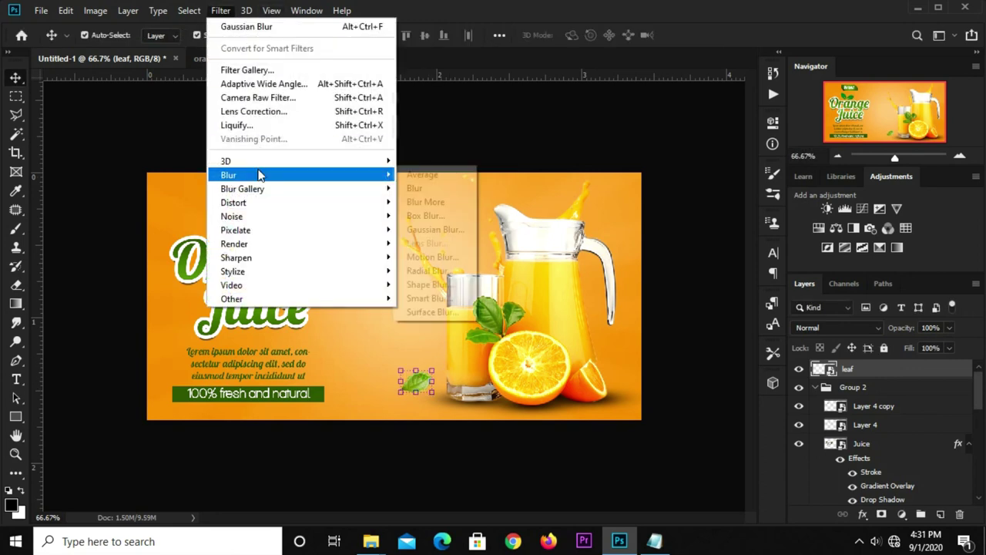
click(439, 229)
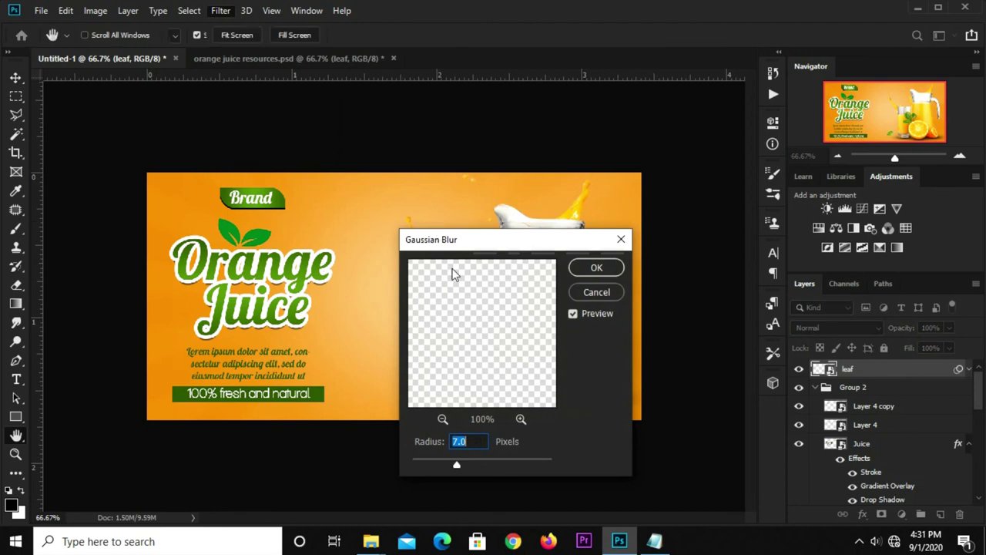
drag(495, 249, 244, 229)
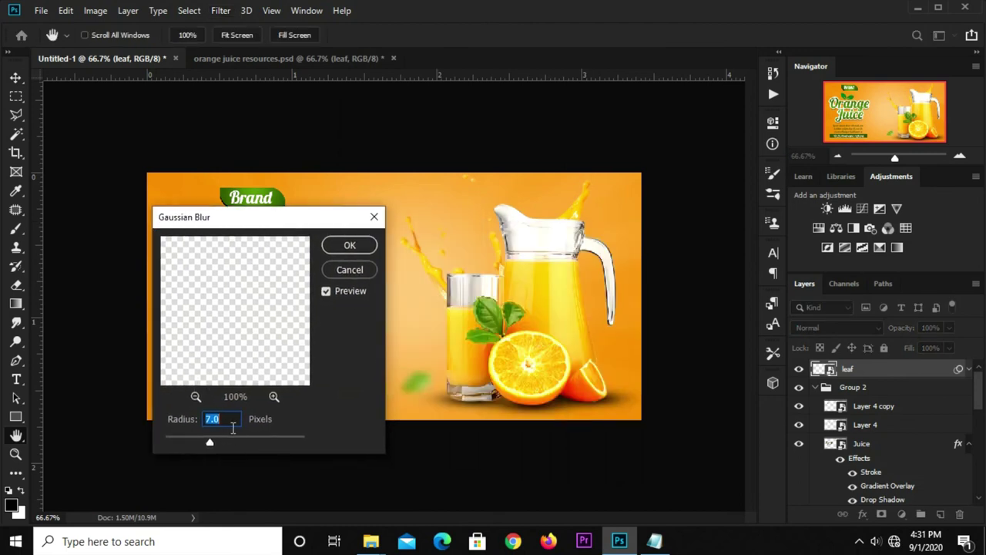
text(2)
key(Tab)
click(343, 247)
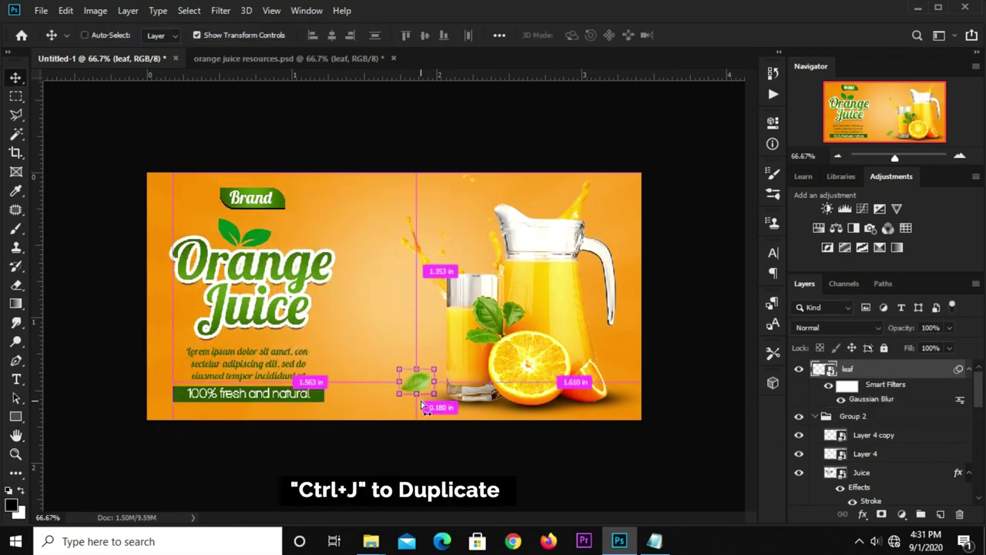
Duplicate the blurred leaf, place the copy near the pitcher's bottom-right, and rotate it.
key(ctrl+j)
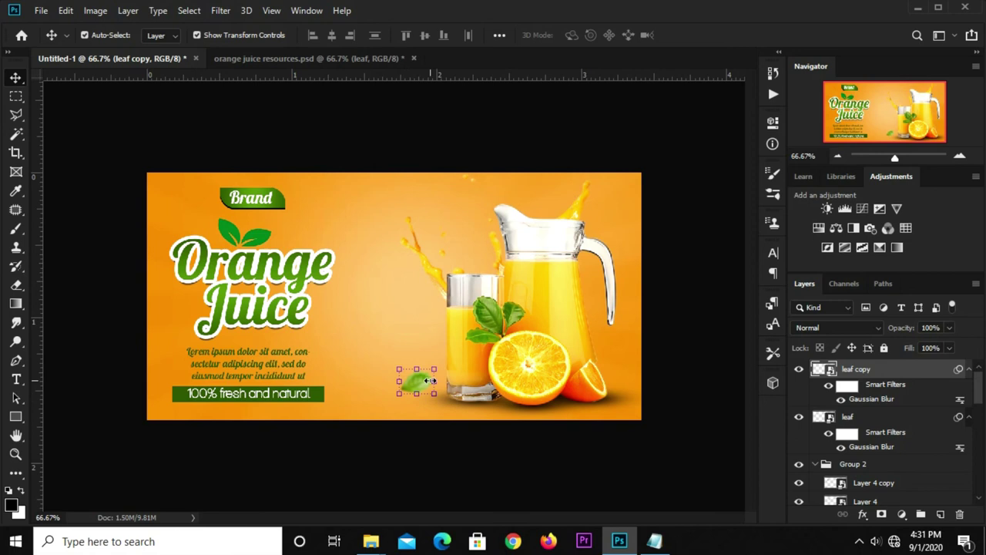
mouse_move(421, 382)
mouse_down()
mouse_move(638, 327)
mouse_move(569, 368)
mouse_up()
click(646, 329)
click(505, 220)
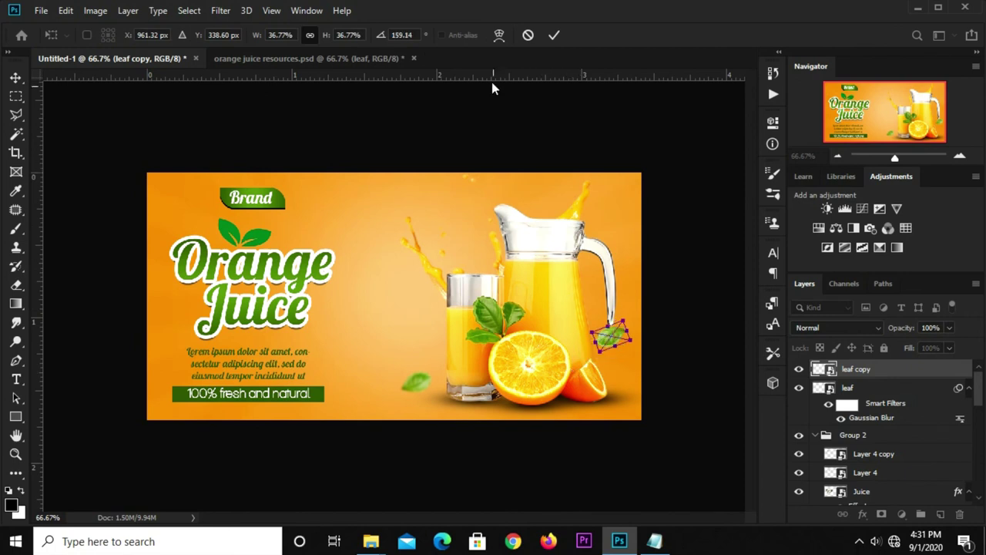
click(553, 36)
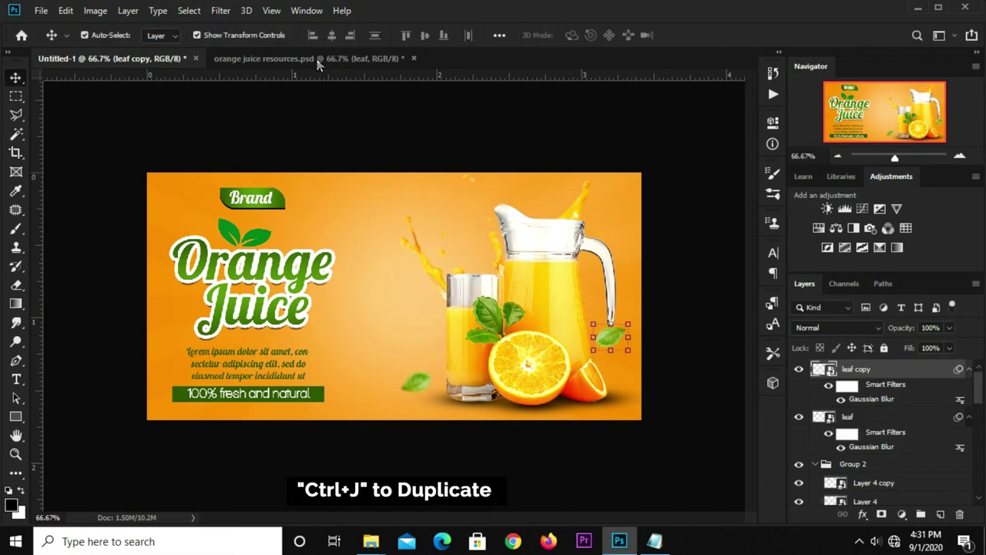
Add a second rotated leaf copy right of the pitcher, positioned near the banner's top right.
click(420, 383)
key(ctrl+j)
mouse_move(420, 382)
mouse_down()
mouse_move(615, 383)
mouse_move(615, 361)
mouse_up()
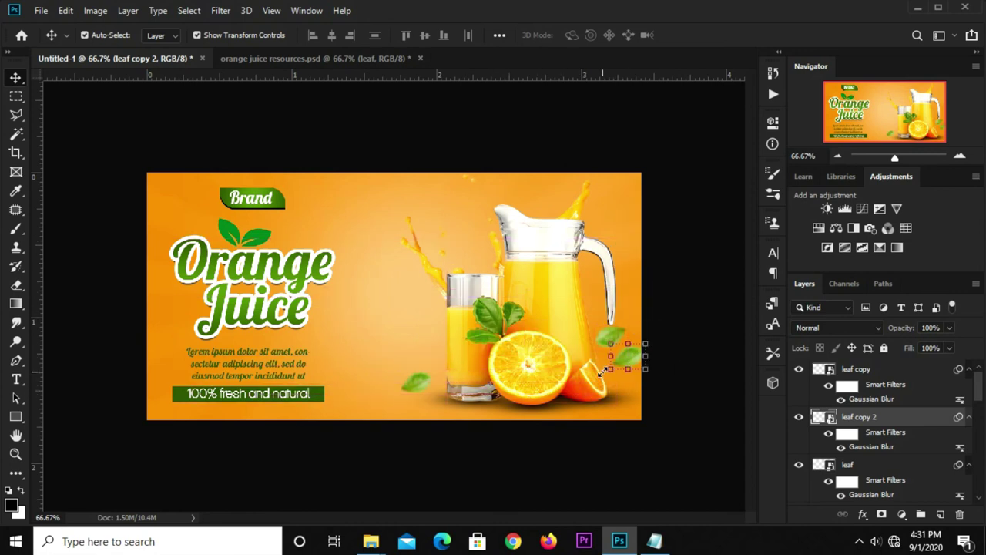
drag(597, 373, 605, 391)
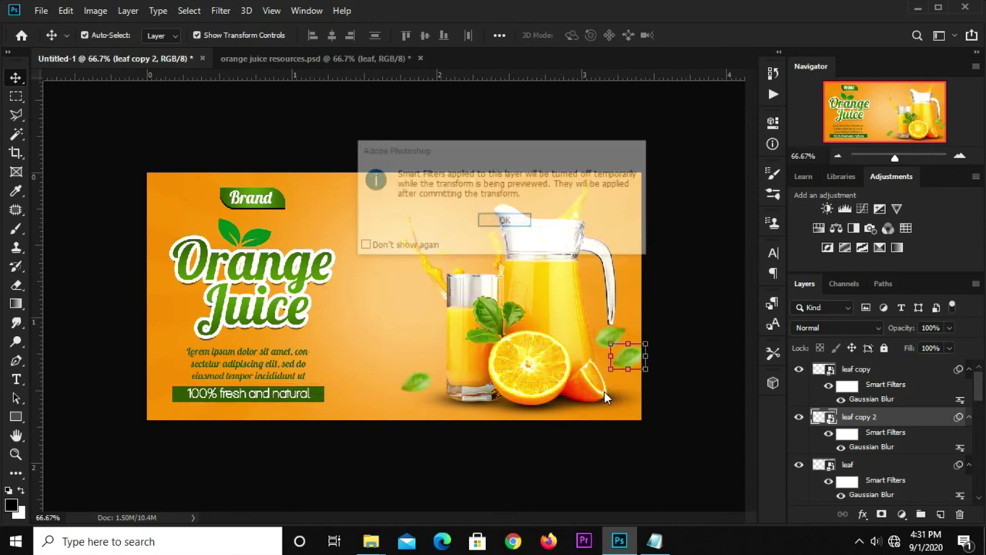
click(507, 220)
mouse_move(644, 357)
mouse_down()
mouse_move(615, 275)
mouse_move(621, 219)
mouse_up()
click(554, 35)
click(651, 231)
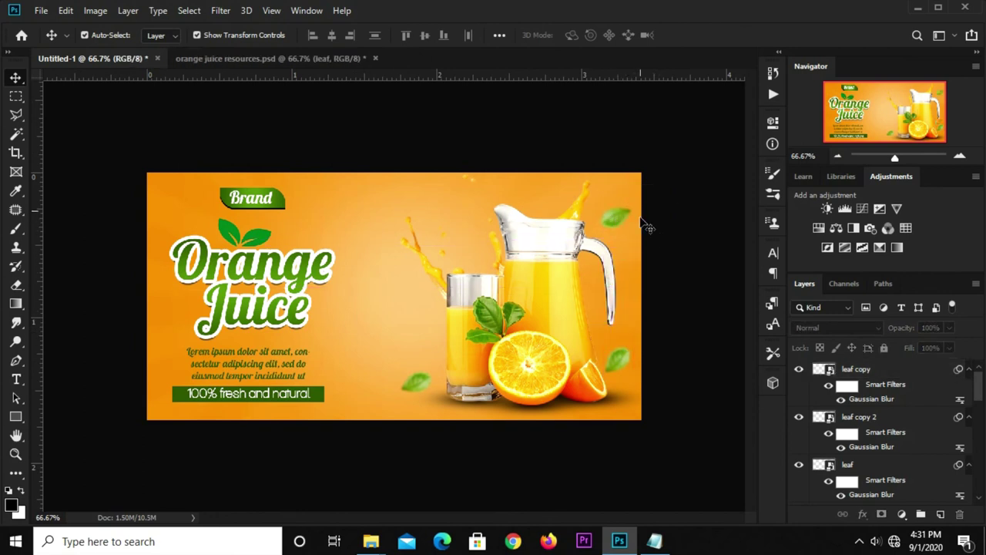
Bring the orange slice from the resources file into the banner, shrunk and tilted above the glass.
click(280, 58)
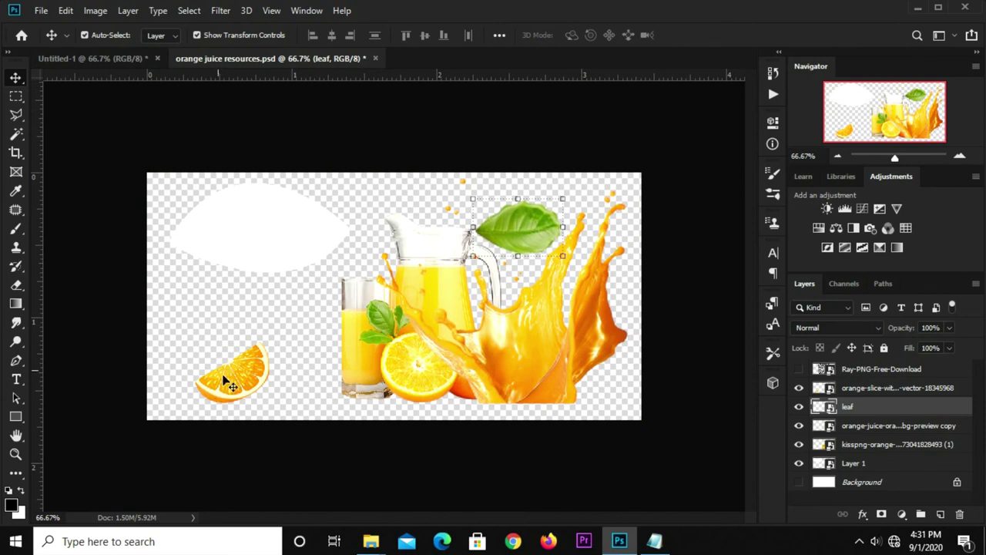
click(227, 382)
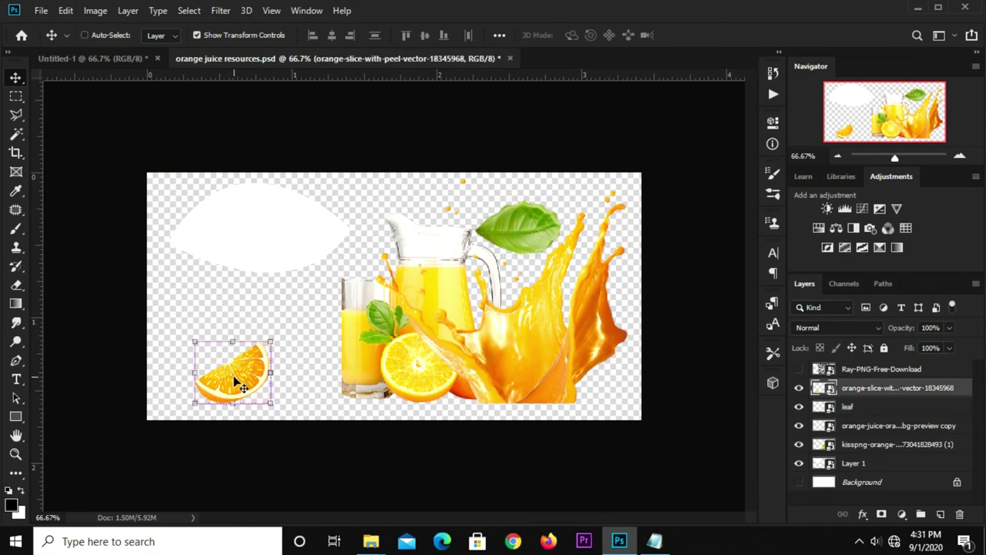
drag(238, 383, 130, 104)
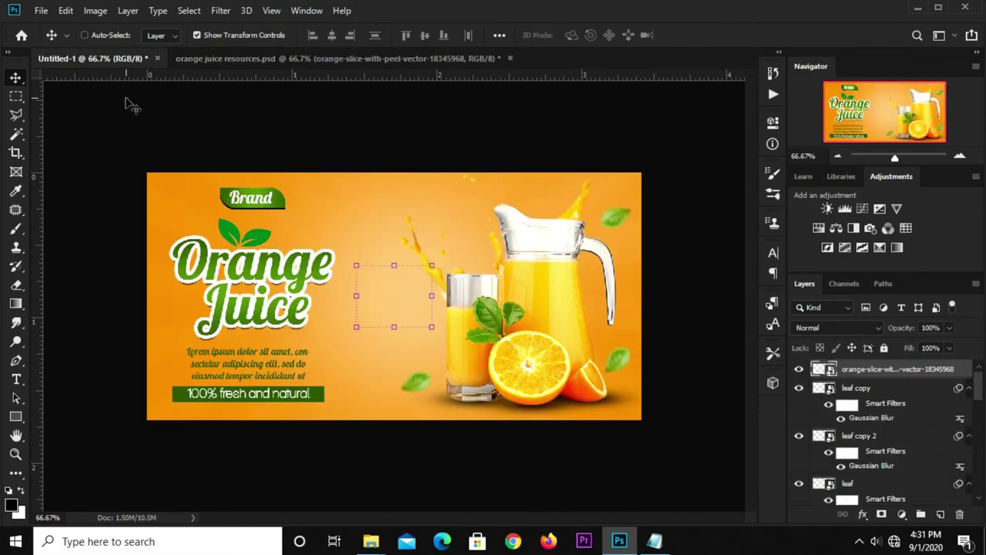
mouse_move(432, 265)
mouse_down()
mouse_move(396, 314)
mouse_move(464, 244)
mouse_up()
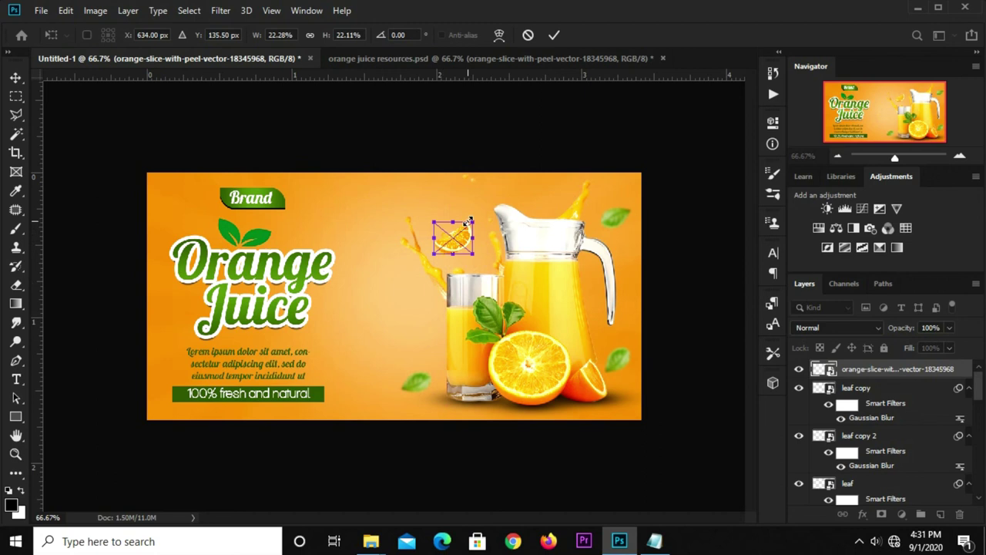
drag(475, 220, 461, 202)
drag(452, 235, 449, 222)
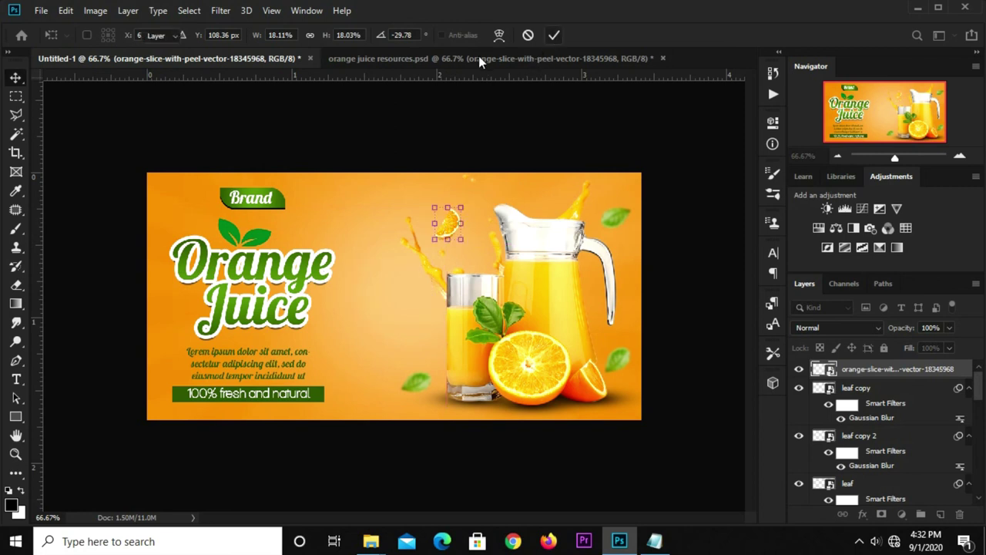
key(Return)
Apply a 1.5-pixel Gaussian Blur to the orange slice.
click(219, 10)
mouse_move(243, 189)
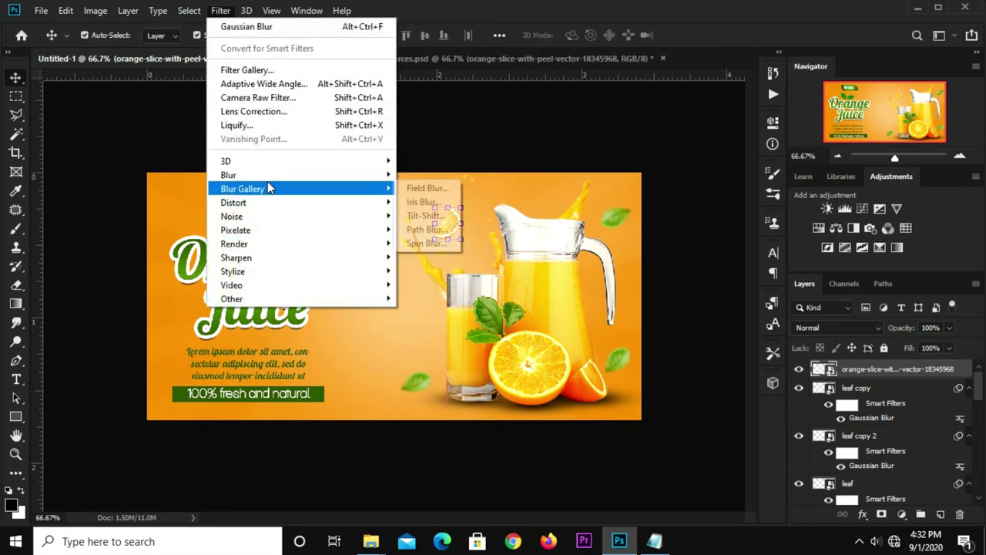
click(431, 229)
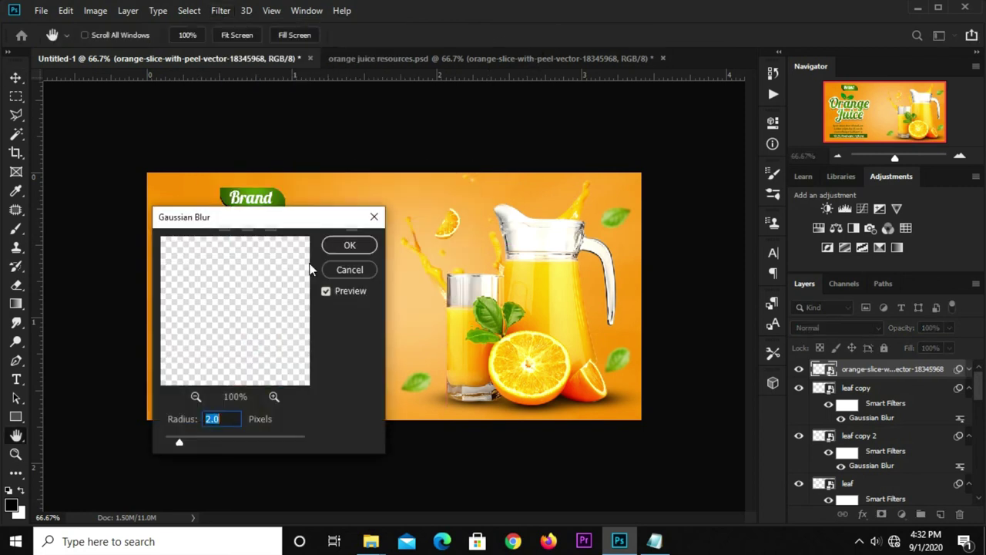
click(189, 425)
text(1.5)
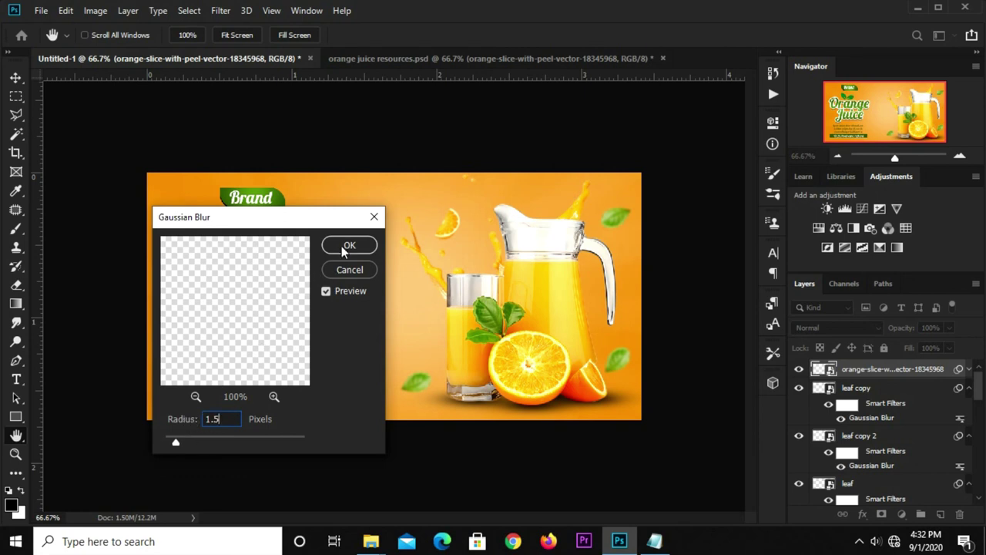
click(346, 246)
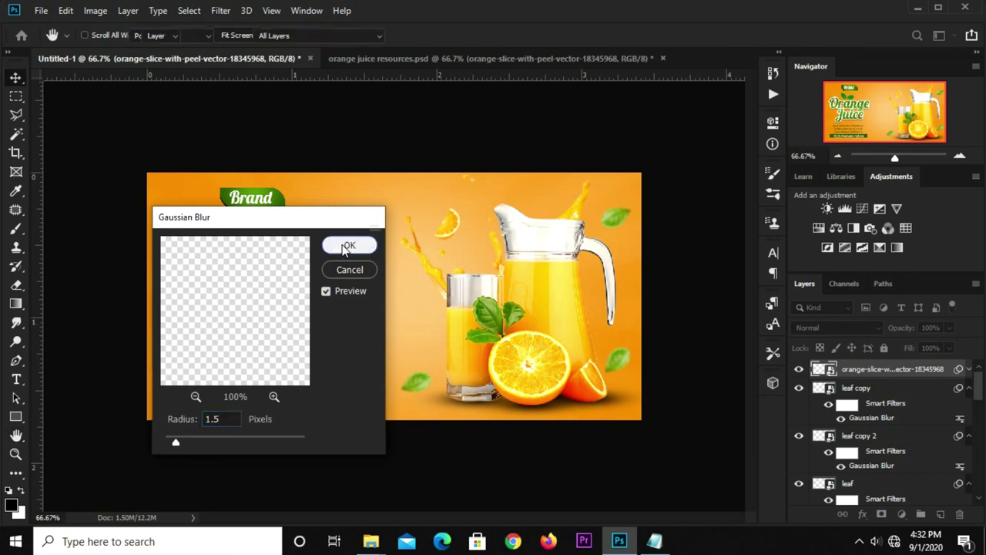
Duplicate the blurred orange slice and place a smaller copy near the pitcher's top right.
key(ctrl+j)
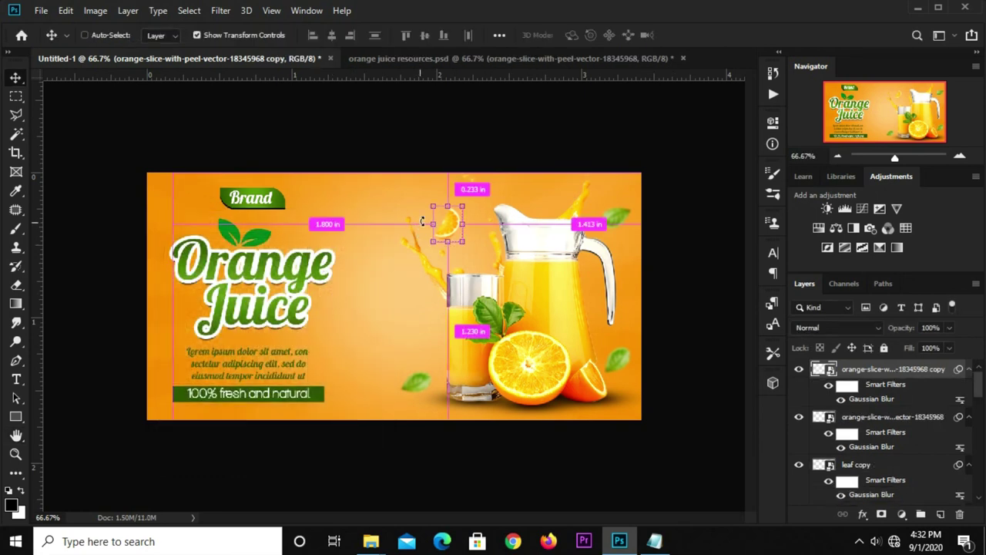
key(ctrl+t)
click(503, 222)
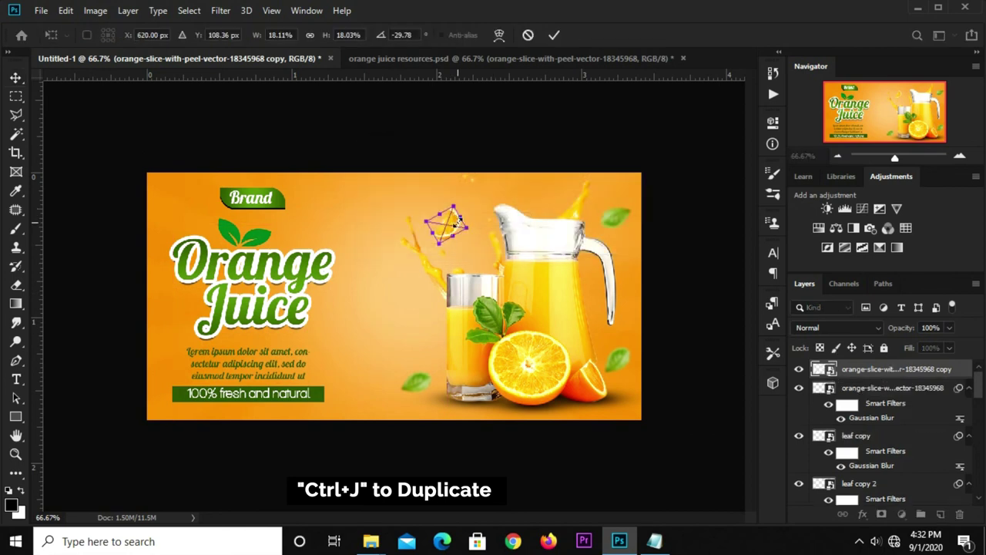
drag(447, 226, 566, 202)
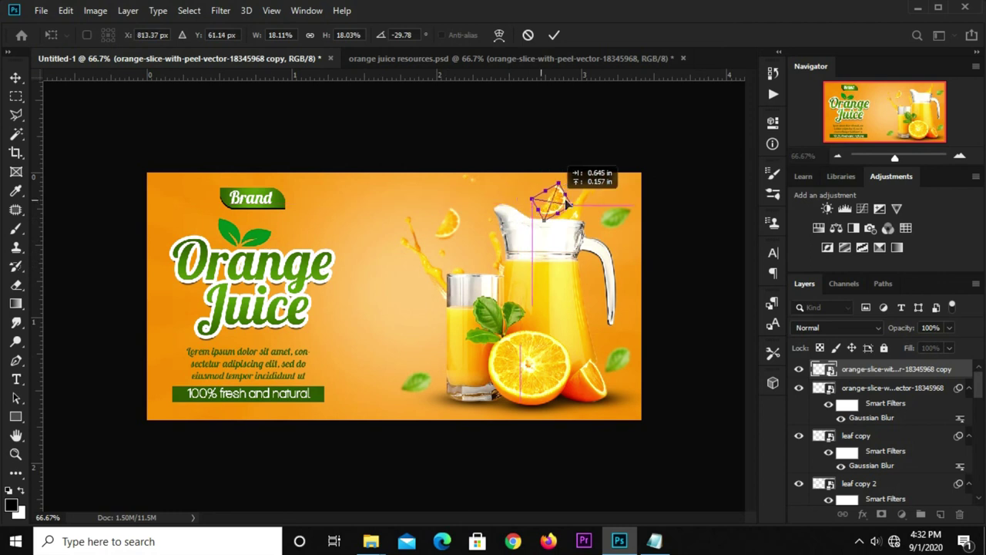
mouse_move(567, 201)
mouse_down()
mouse_move(621, 202)
mouse_move(613, 183)
mouse_move(633, 204)
mouse_up()
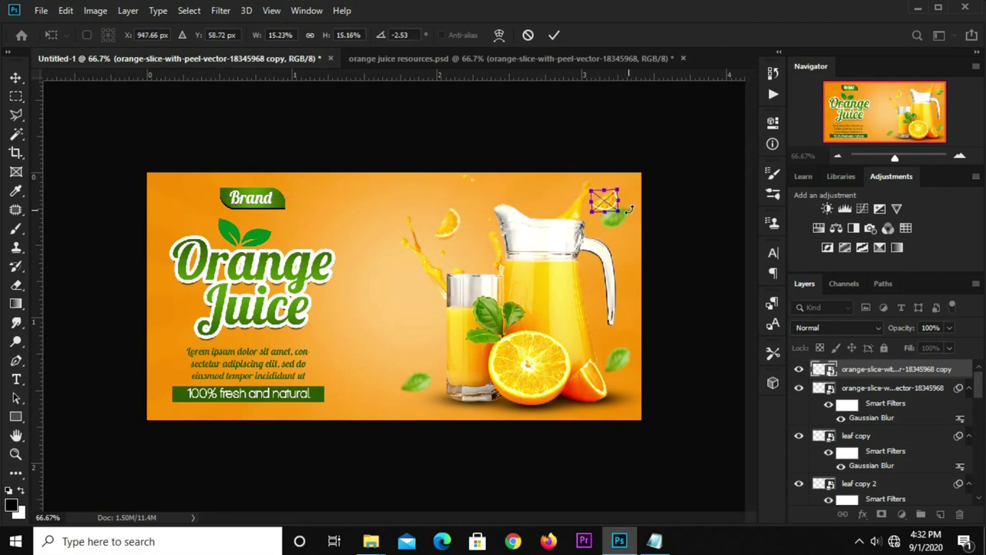
key(Return)
drag(618, 223, 623, 231)
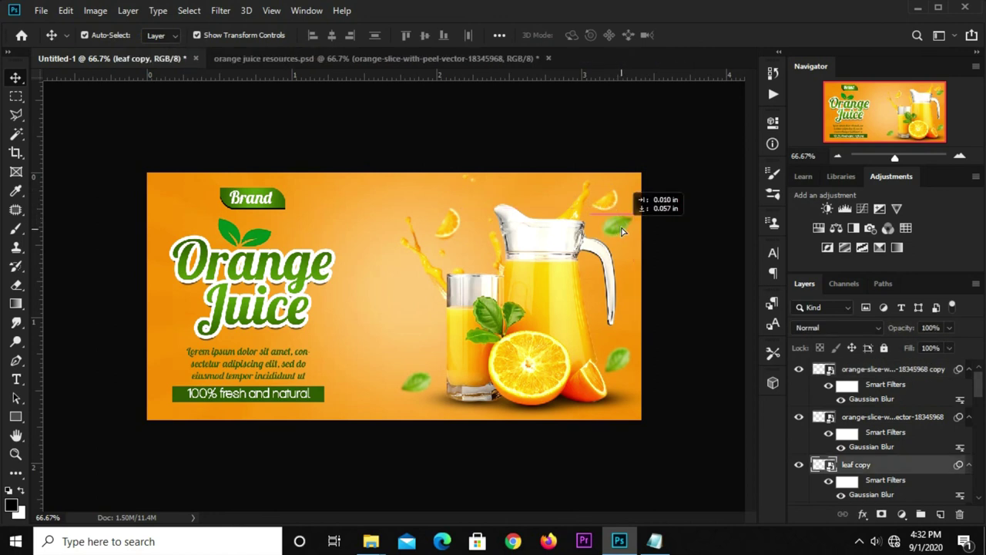
Add another slice copy beside the glass, rotated and shrunk to a tiny size.
click(449, 225)
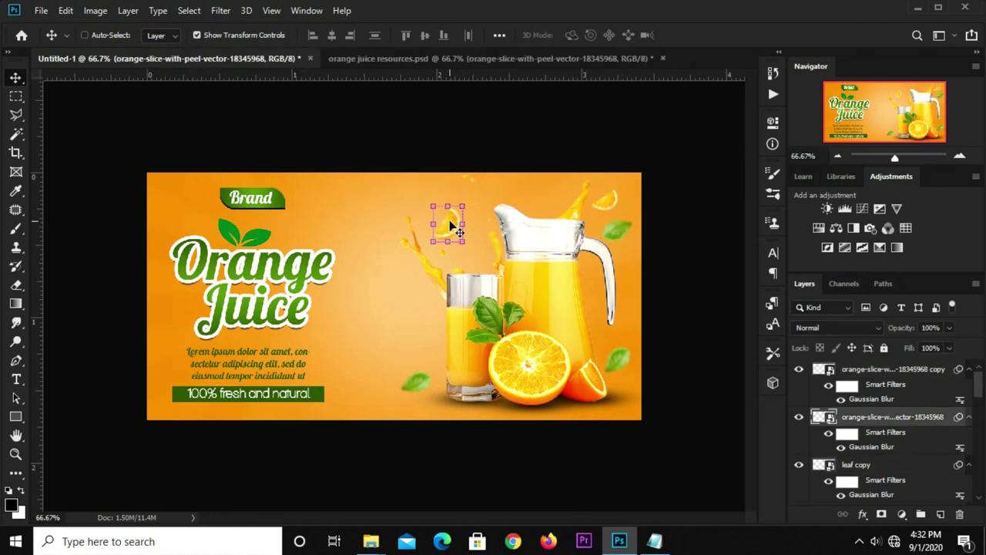
key(ctrl+j)
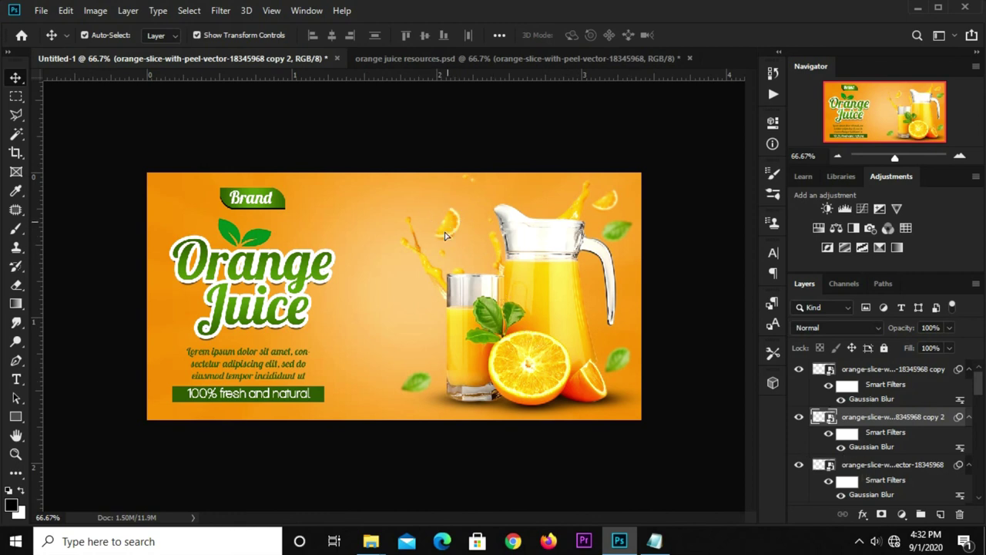
mouse_move(455, 222)
mouse_down()
mouse_move(412, 312)
mouse_move(430, 318)
mouse_move(415, 307)
mouse_up()
key(ctrl+t)
key(Return)
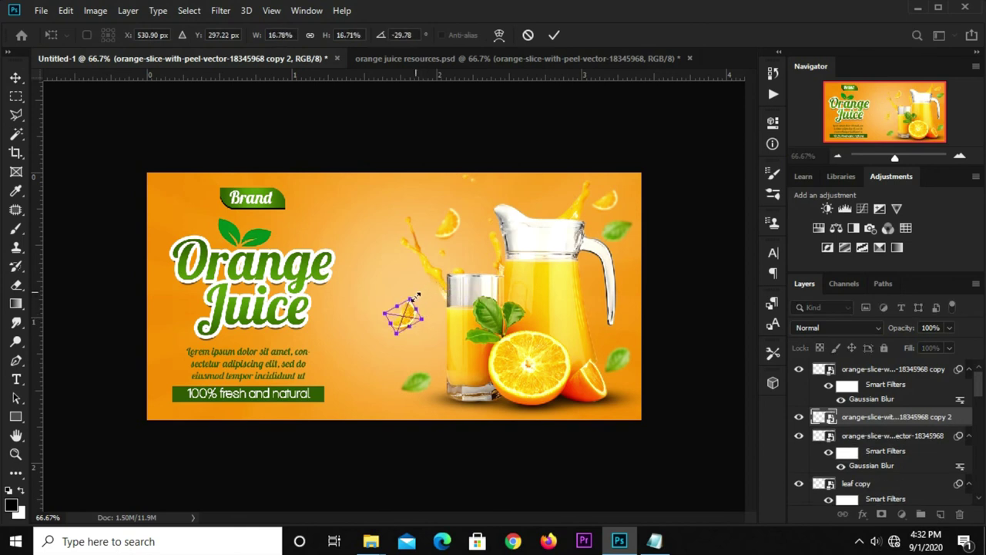
mouse_move(415, 307)
mouse_down()
mouse_move(401, 326)
mouse_move(392, 321)
mouse_up()
key(Return)
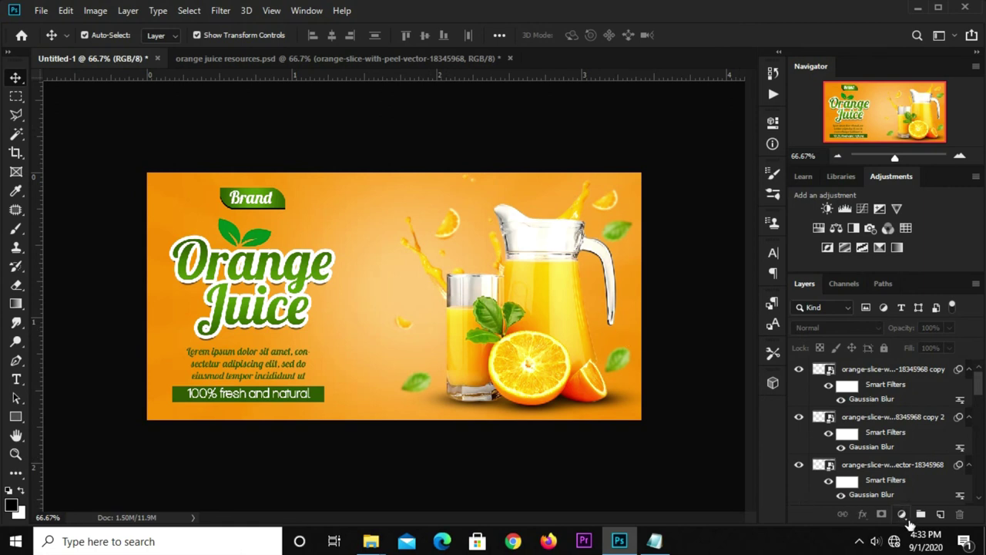
Add a Curves adjustment layer with the curve pulled down to darken the banner.
click(901, 514)
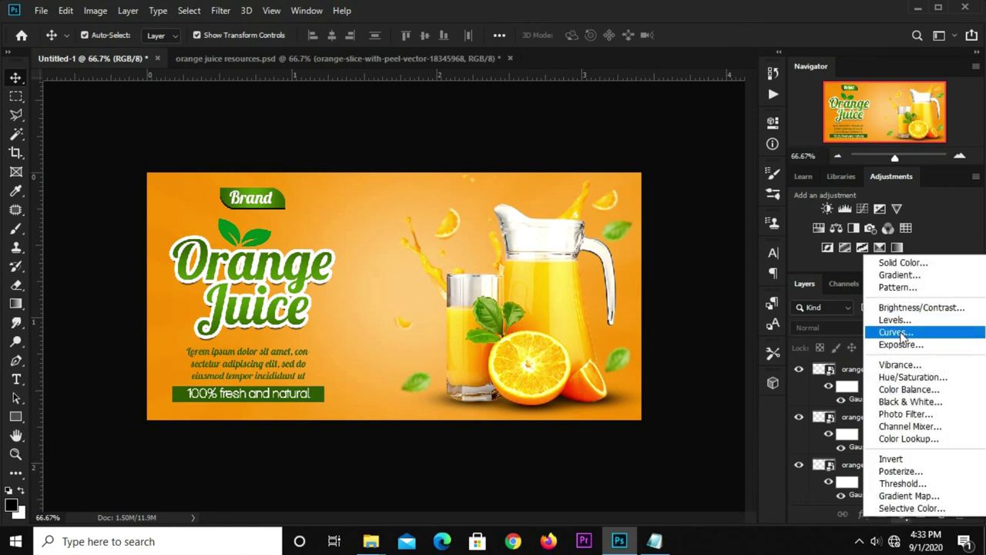
click(898, 332)
mouse_move(639, 293)
mouse_down()
mouse_move(639, 307)
mouse_move(693, 248)
mouse_up()
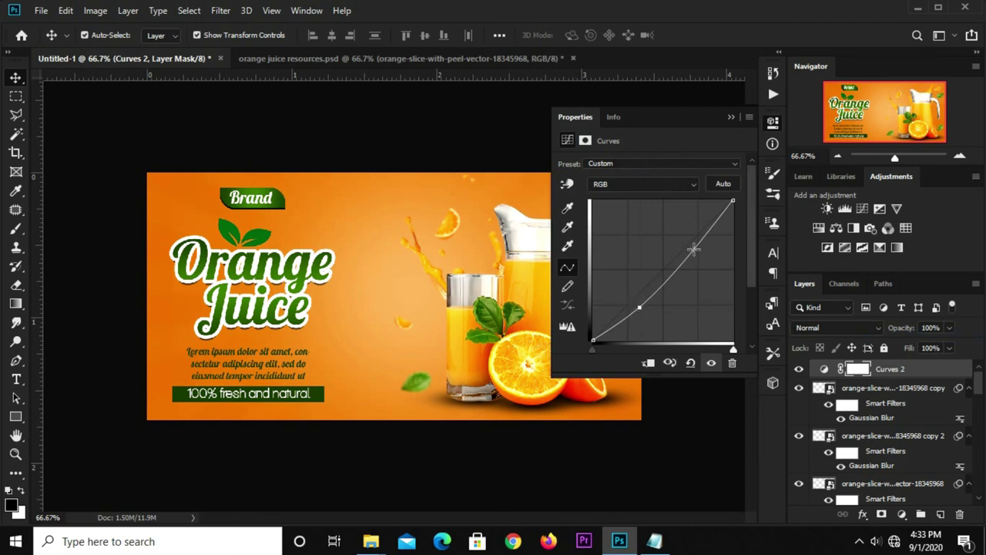
click(732, 117)
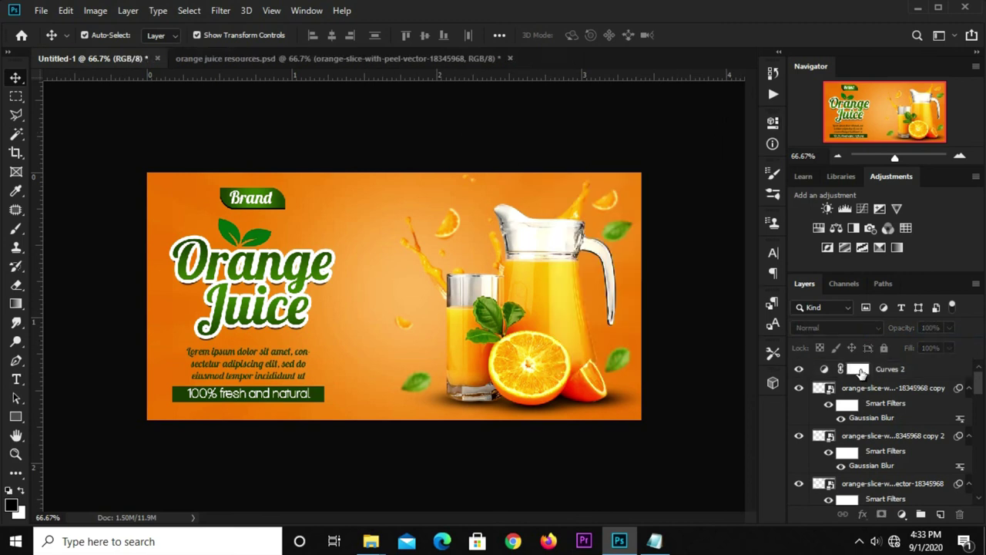
Set the Curves 2 layer opacity to about 72% and compare before and after.
click(876, 371)
click(951, 329)
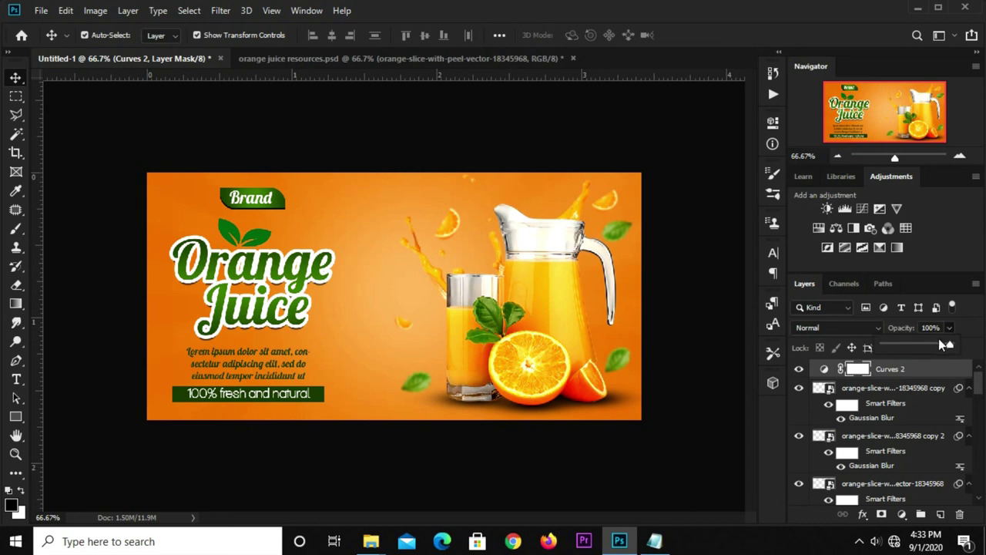
drag(924, 349, 922, 349)
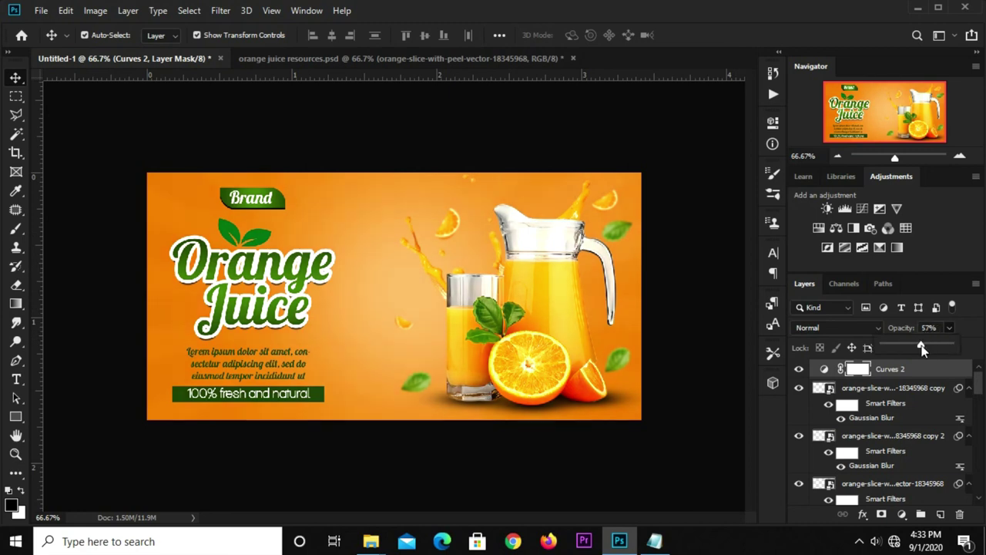
click(688, 177)
click(799, 371)
click(799, 371)
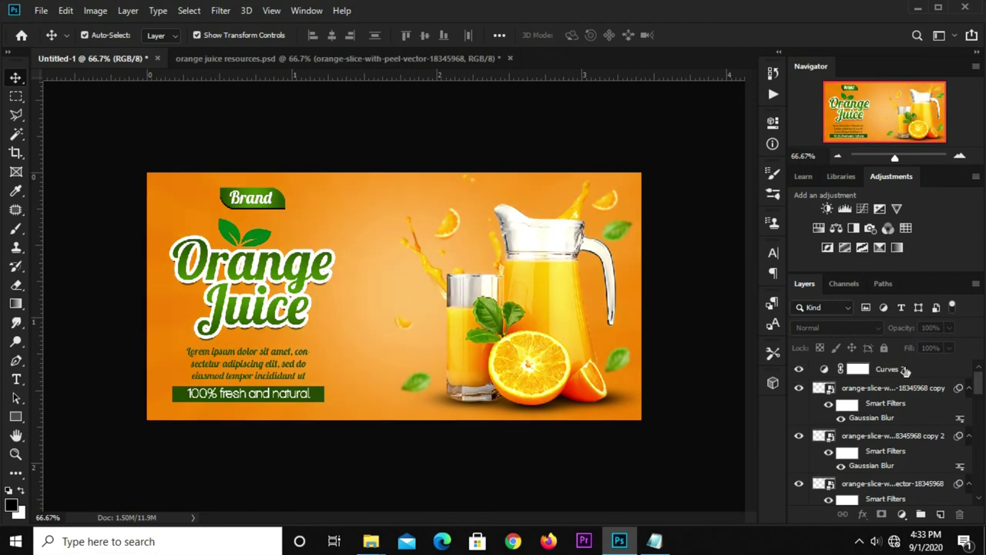
click(928, 369)
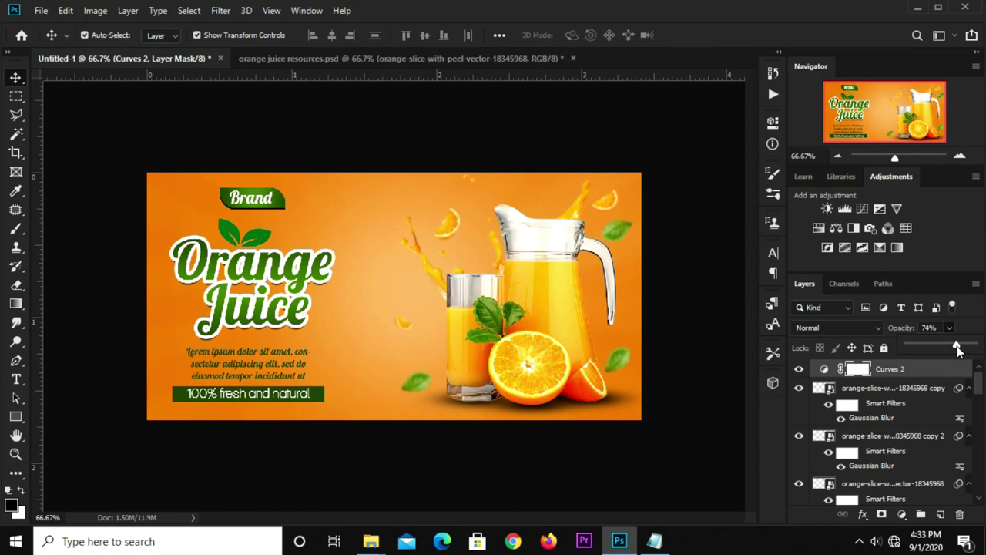
click(938, 333)
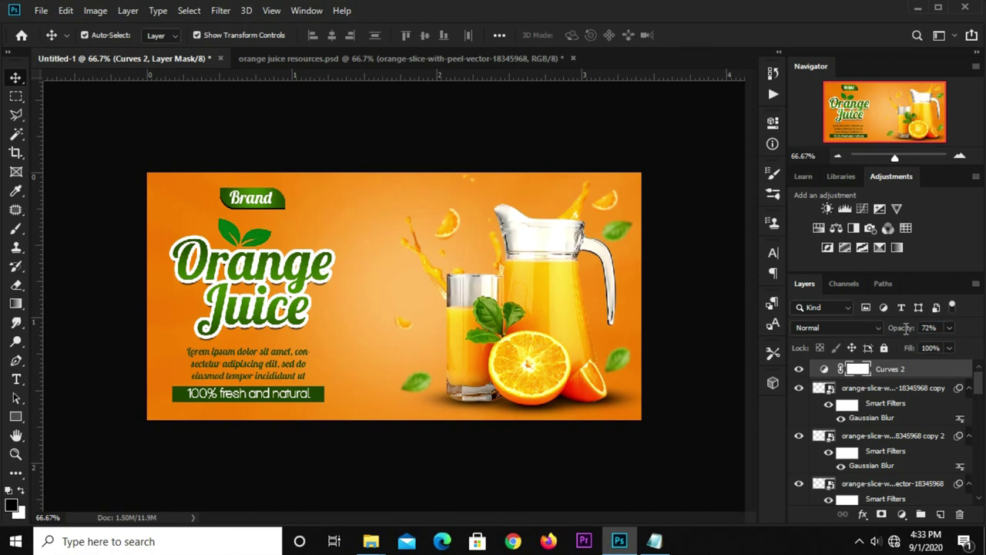
click(646, 151)
click(800, 371)
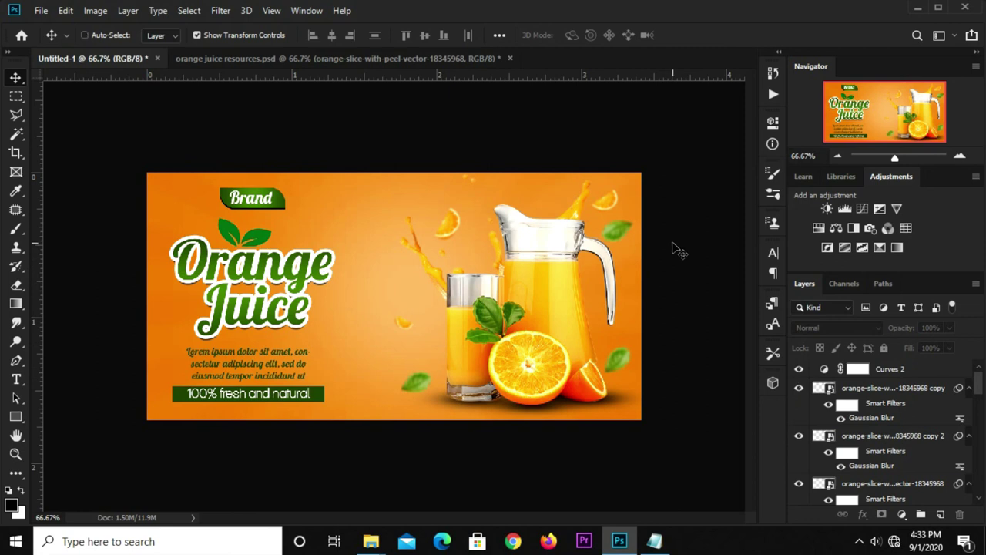
Fit the whole banner on screen and scroll the Layers panel down to the light-rays layer.
key(ctrl+plus)
key(ctrl+minus)
key(ctrl+plus)
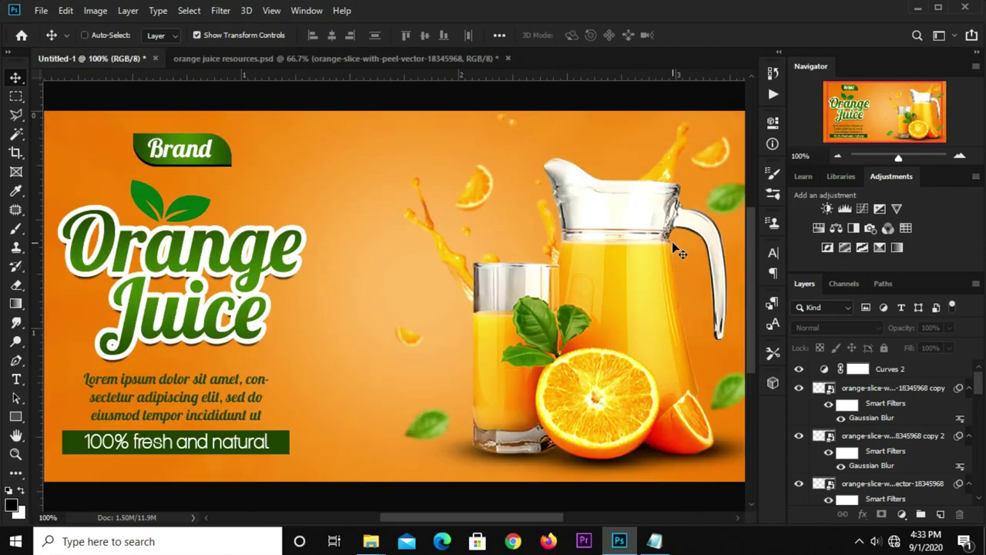
key(ctrl+0)
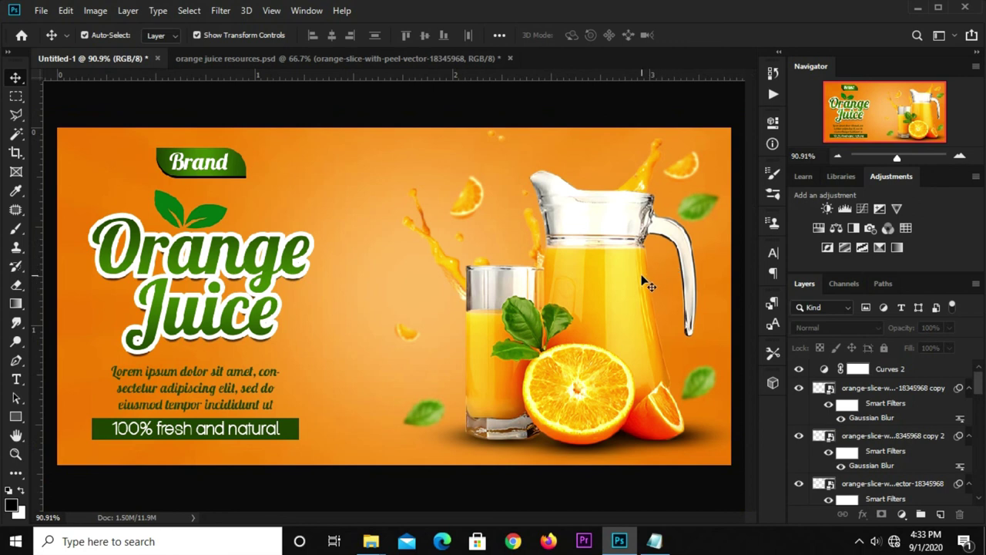
scroll(642, 285, down, 1)
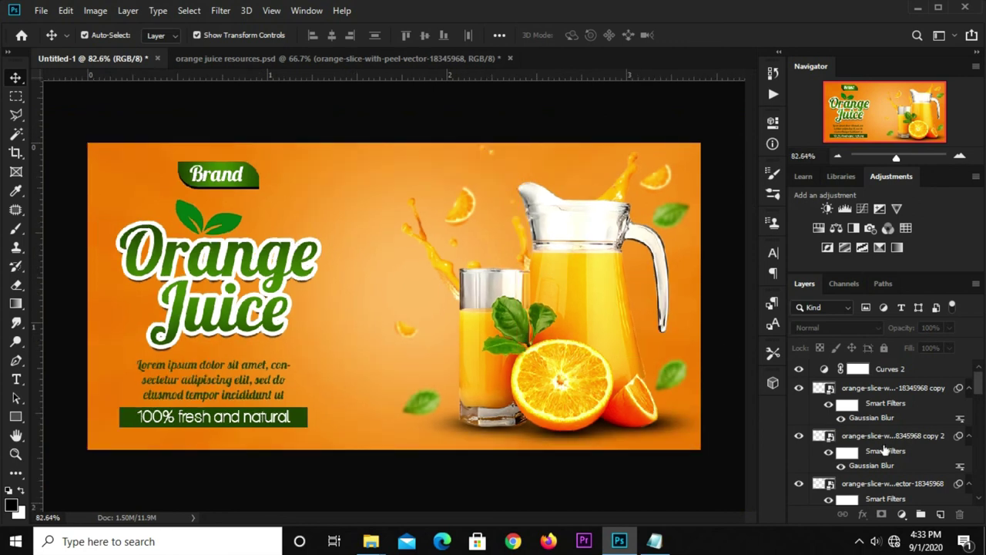
scroll(890, 470, down, 3)
scroll(890, 470, down, 3)
scroll(890, 470, down, 3)
scroll(886, 468, down, 3)
scroll(882, 468, down, 3)
scroll(875, 470, down, 2)
scroll(871, 471, down, 5)
scroll(886, 459, down, 1)
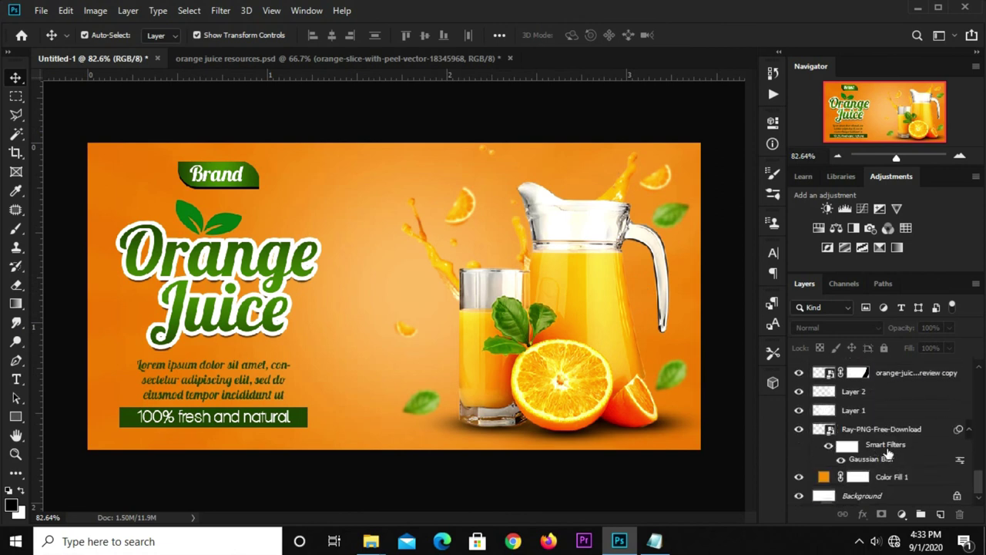
Lower the Ray-PNG-Free-Download layer's opacity from 28% to 23%.
click(882, 434)
click(948, 329)
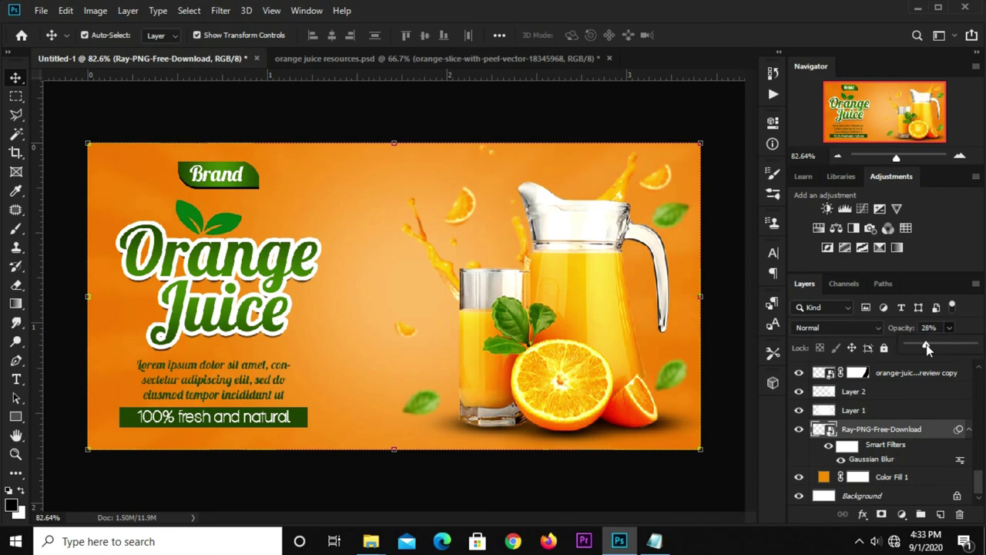
click(940, 328)
drag(926, 344, 923, 348)
click(620, 505)
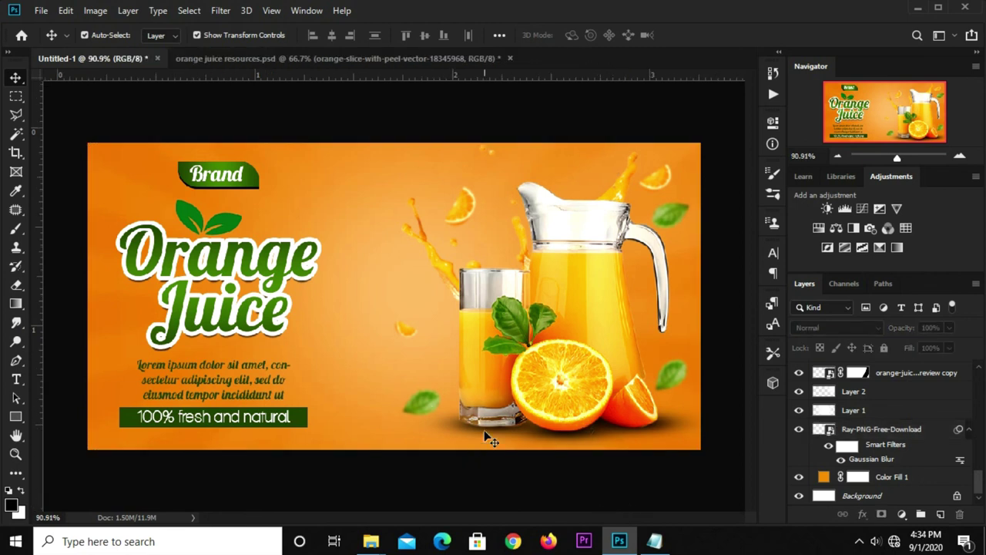